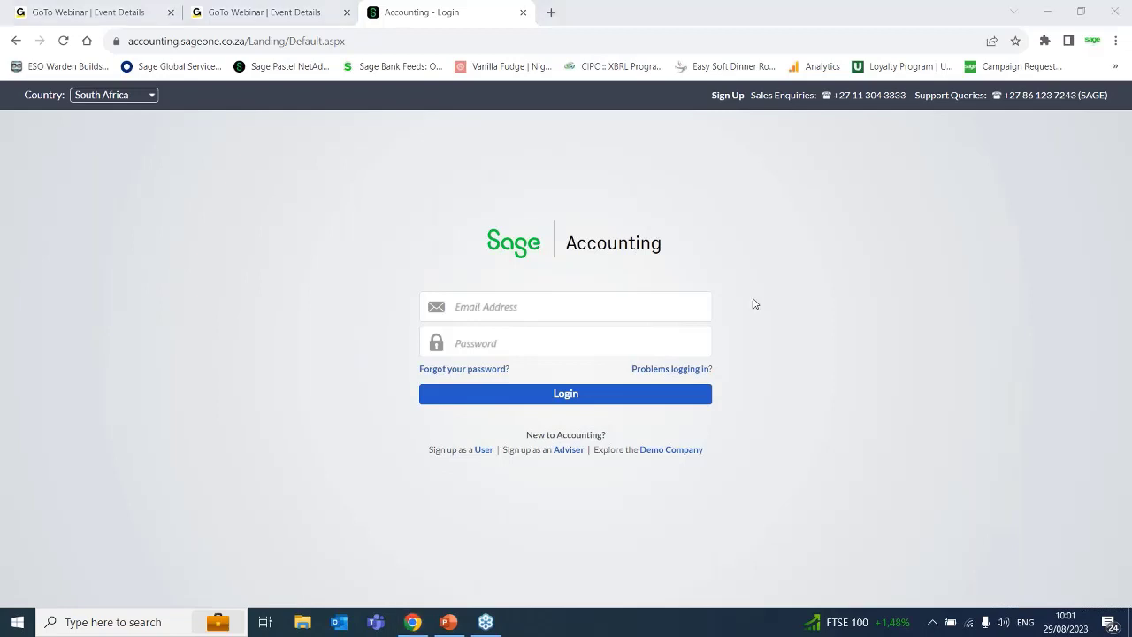
Log in to Sage Accounting with the account's e-mail address and password.
click(594, 297)
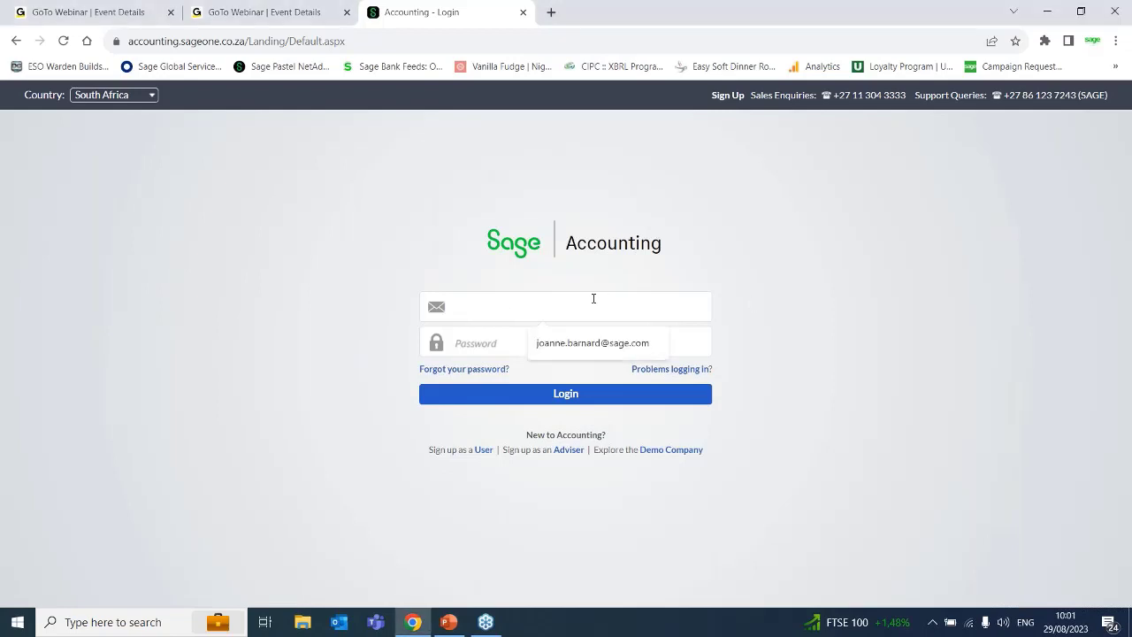
click(593, 350)
click(514, 342)
text(••••••••)
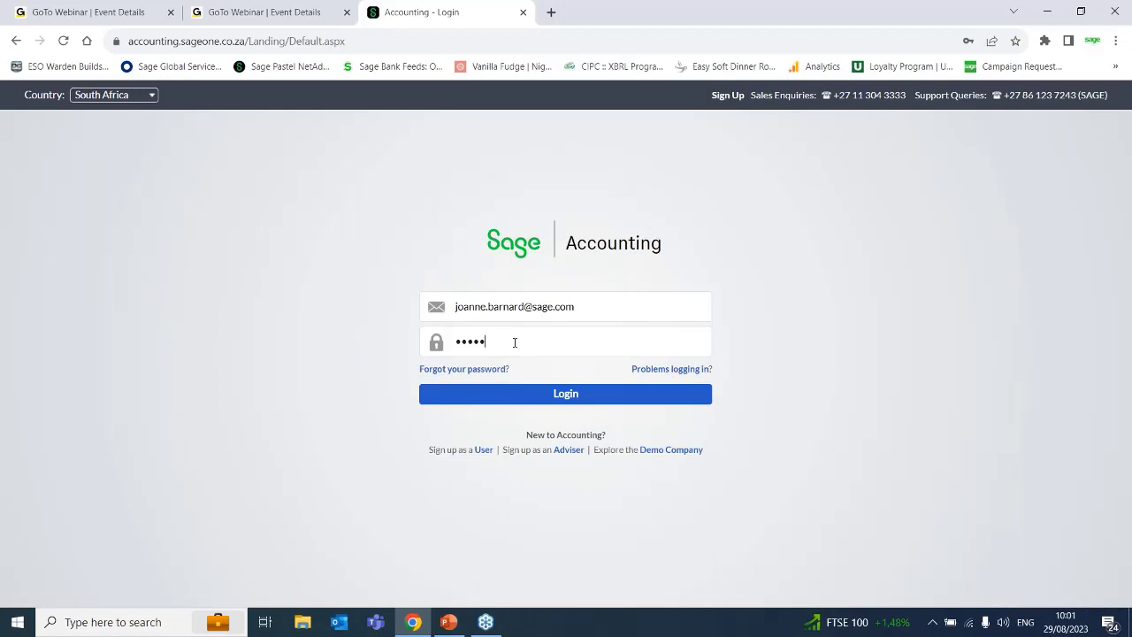
text(••)
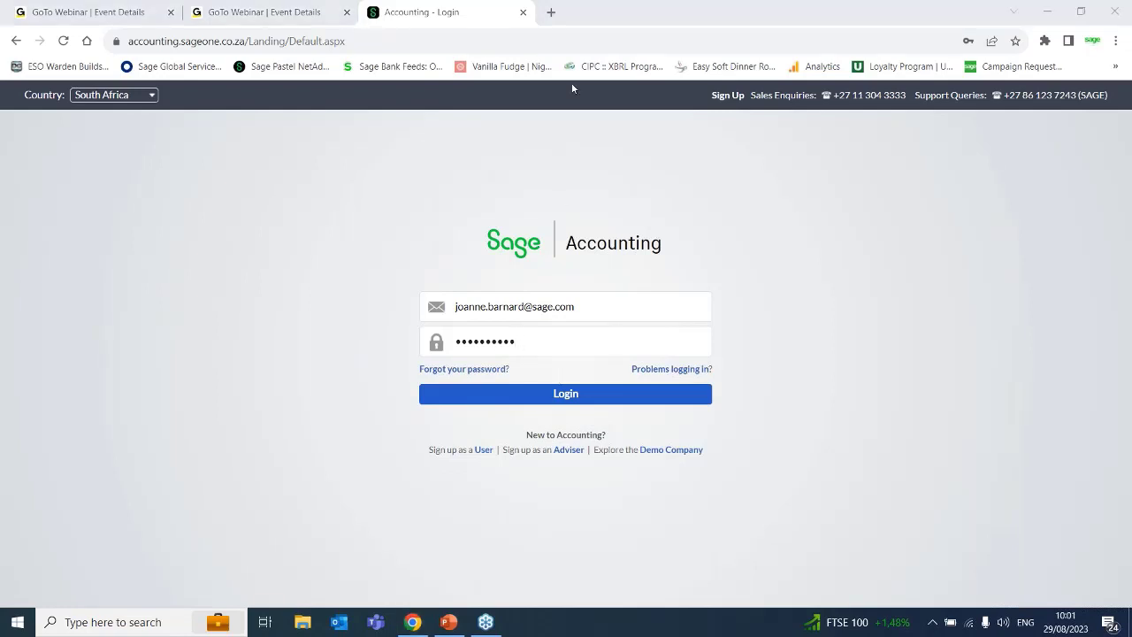
click(539, 400)
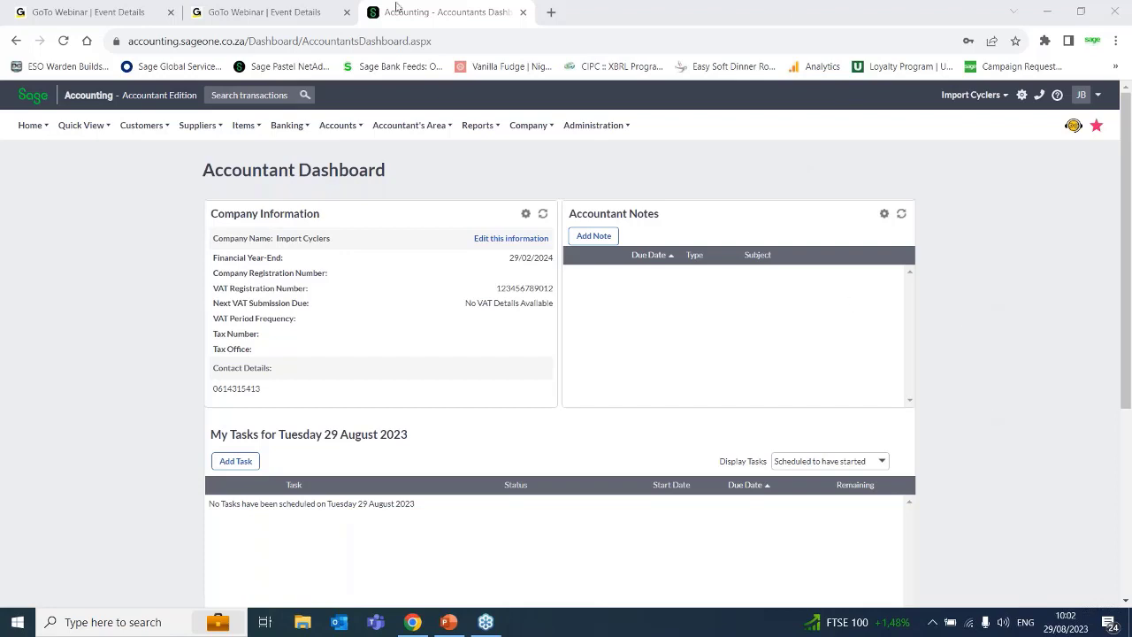
Start adding a new inventory item.
click(219, 123)
mouse_move(250, 129)
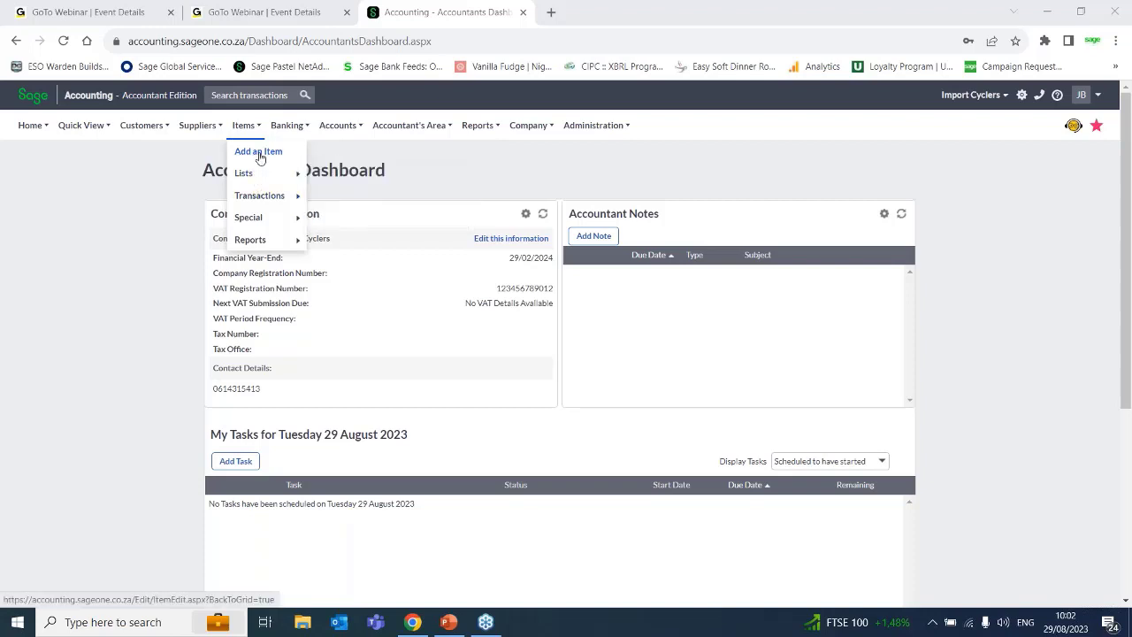
click(258, 152)
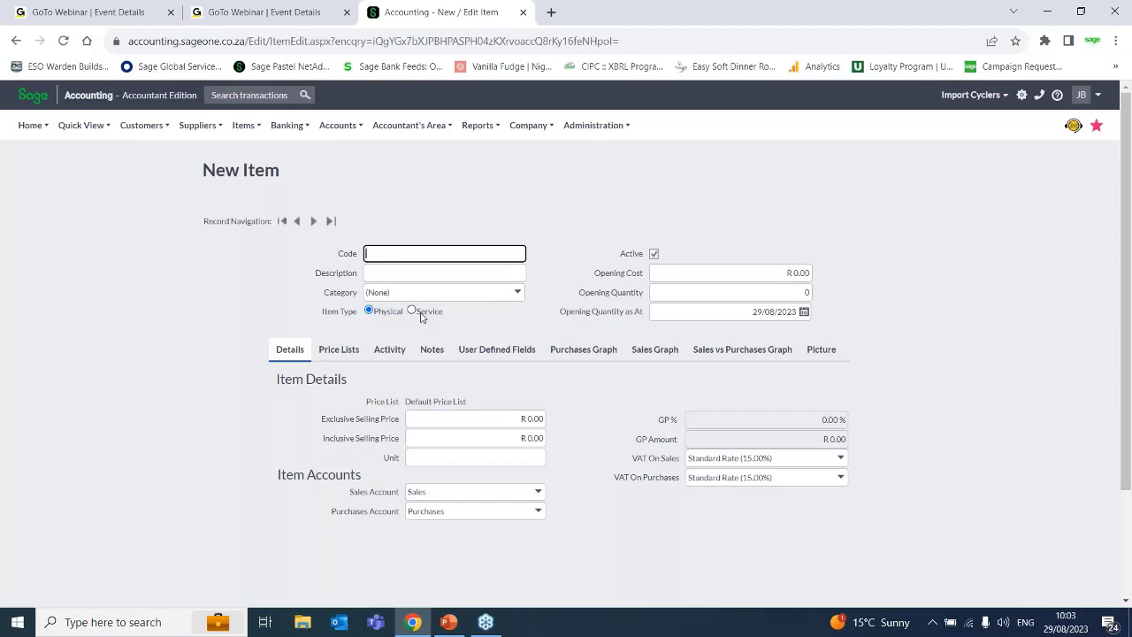
text(123456789012345678901234567890)
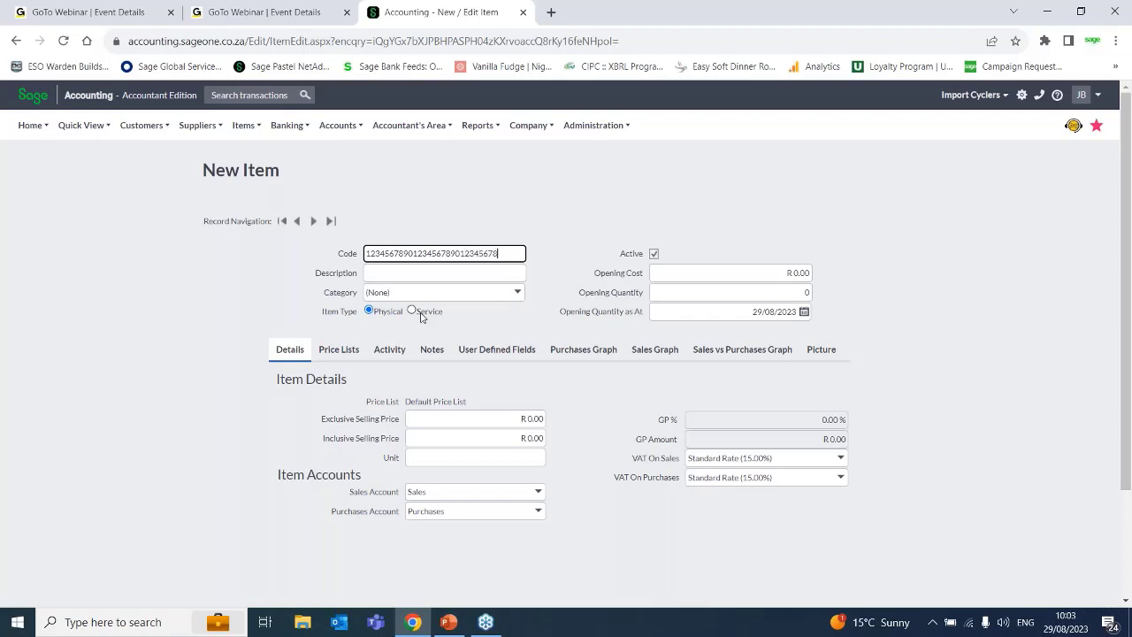
text(12345678)
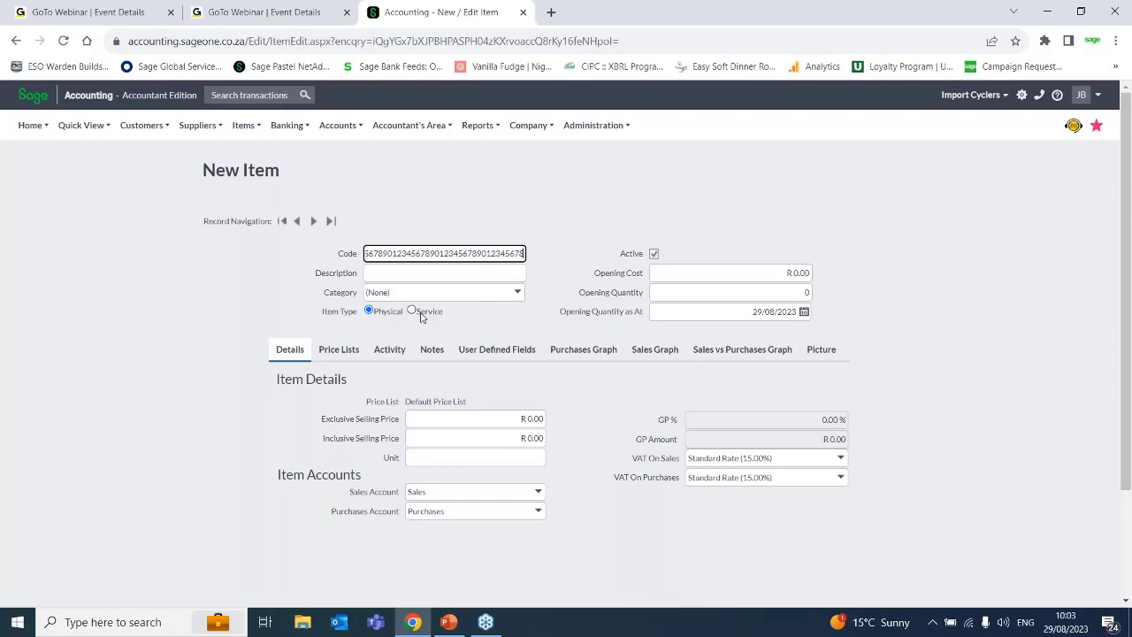
text(90)
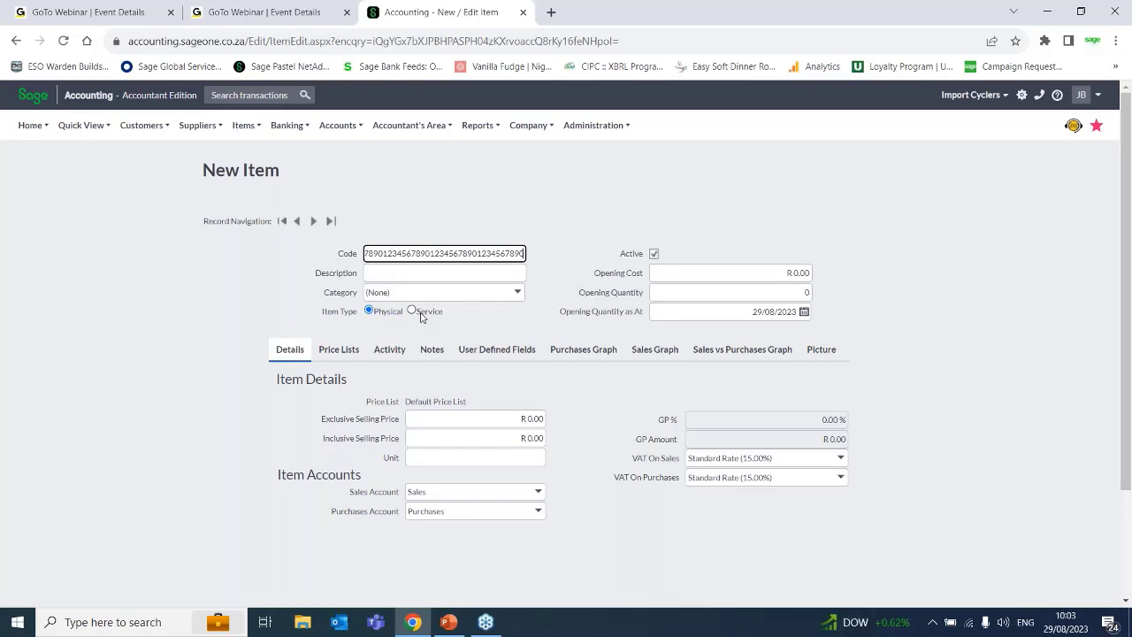
text(1)
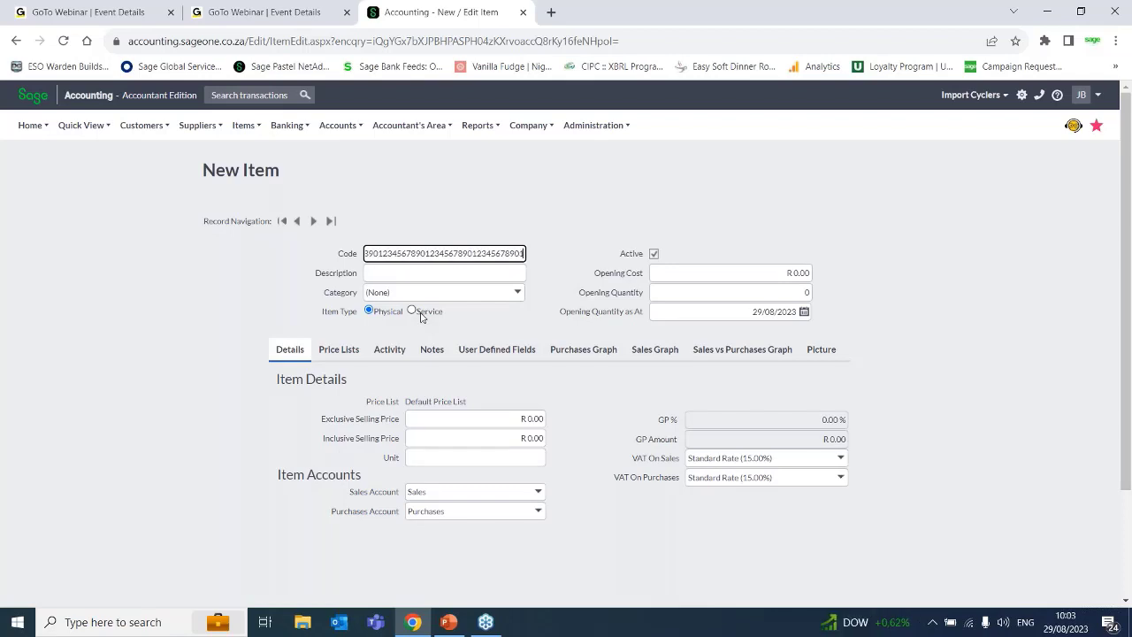
text(234)
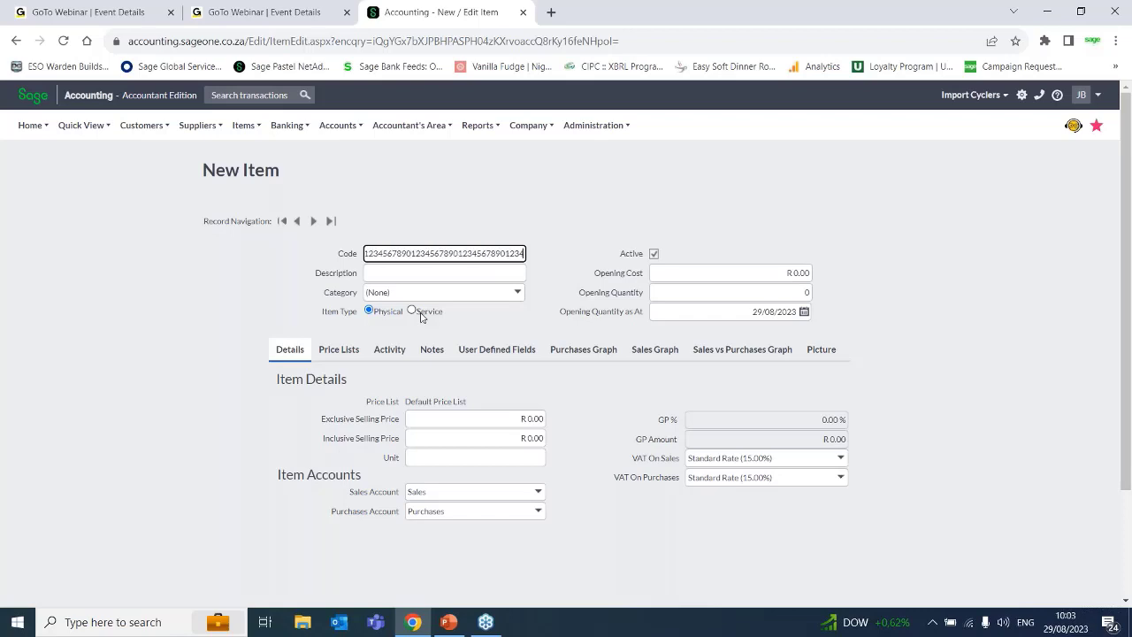
text(567890)
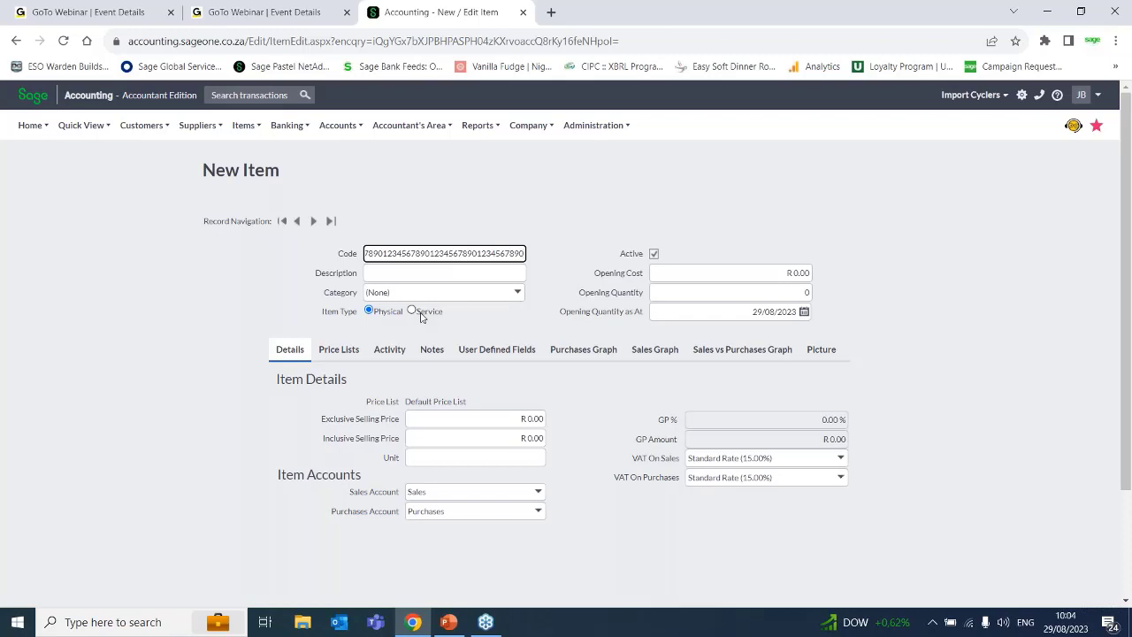
key(BackSpace)
key(BackSpace)
key(BackSpace)
key(BackSpace)
key(BackSpace)
key(BackSpace)
key(BackSpace)
key(BackSpace)
key(BackSpace)
key(BackSpace)
key(BackSpace)
key(BackSpace)
key(BackSpace)
key(BackSpace)
key(BackSpace)
key(BackSpace)
key(BackSpace)
key(BackSpace)
key(BackSpace)
key(BackSpace)
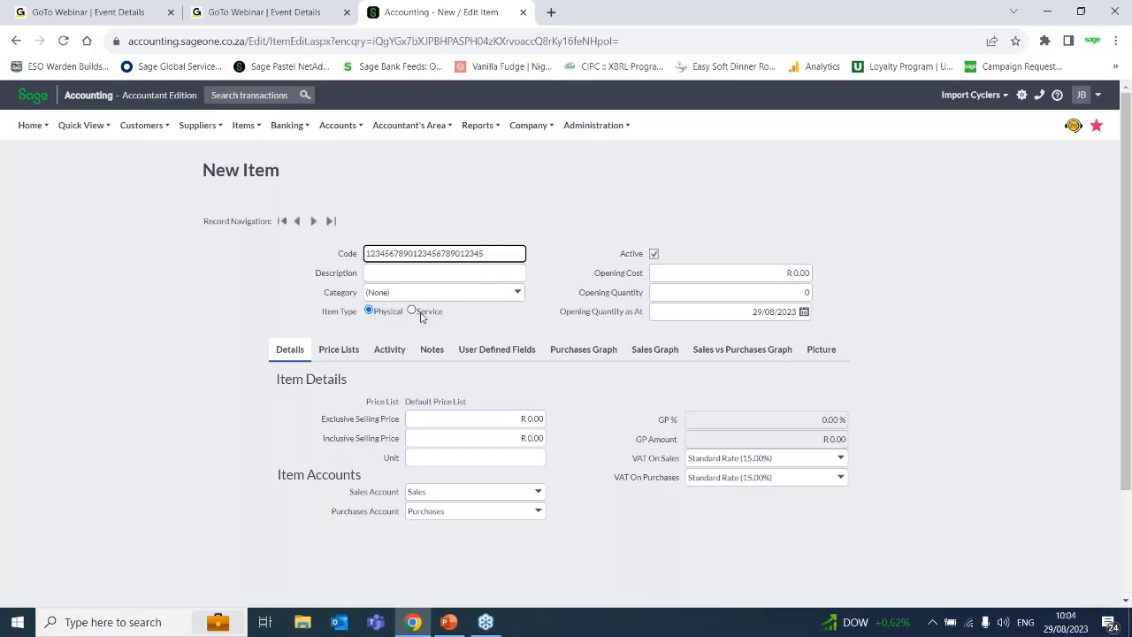
key(BackSpace)
key(BackSpace)
key(BackSpace)
key(BackSpace)
key(BackSpace)
key(BackSpace)
key(BackSpace)
key(BackSpace)
key(BackSpace)
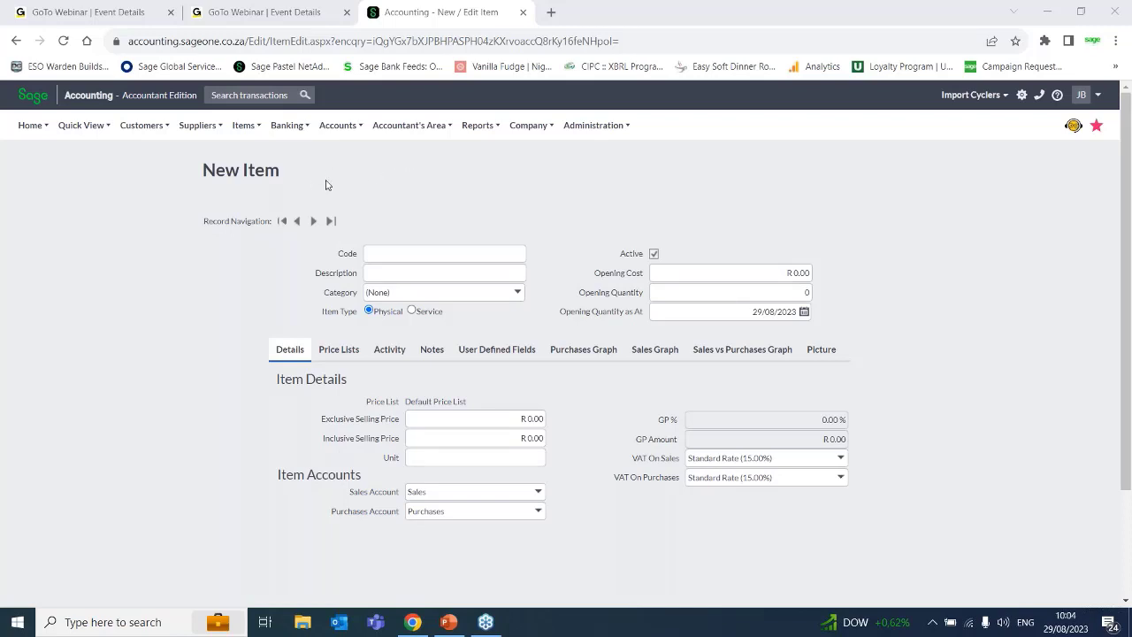
Set the new item's code to "Item 001".
click(167, 278)
click(395, 252)
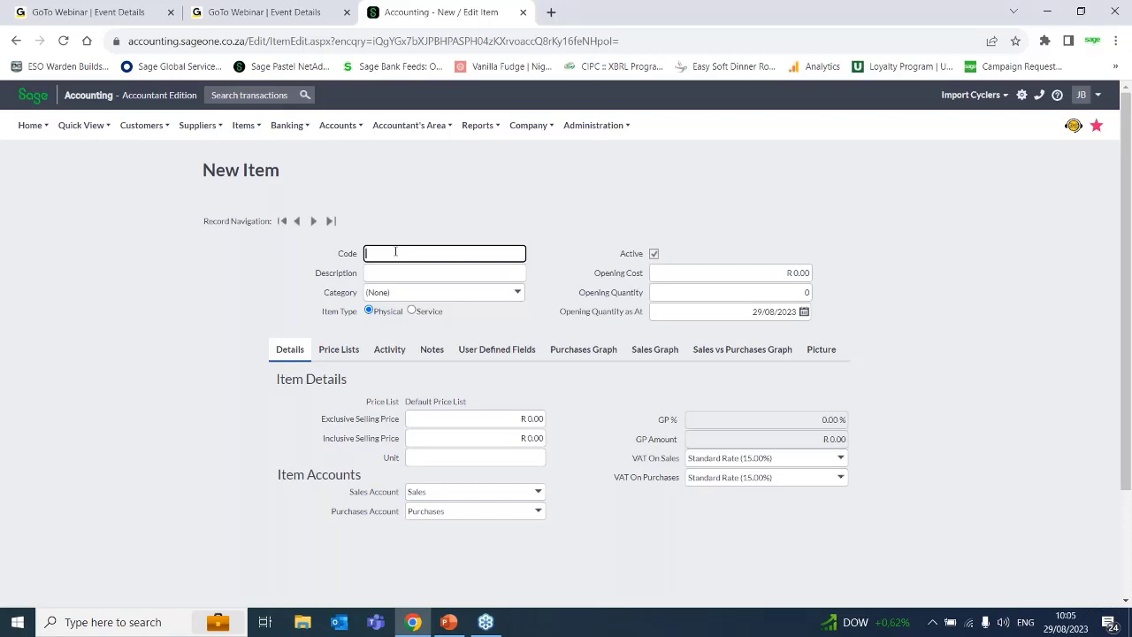
text(Item001)
click(383, 254)
key(BackSpace)
Enter "A4 pad" as the new item's description.
click(389, 272)
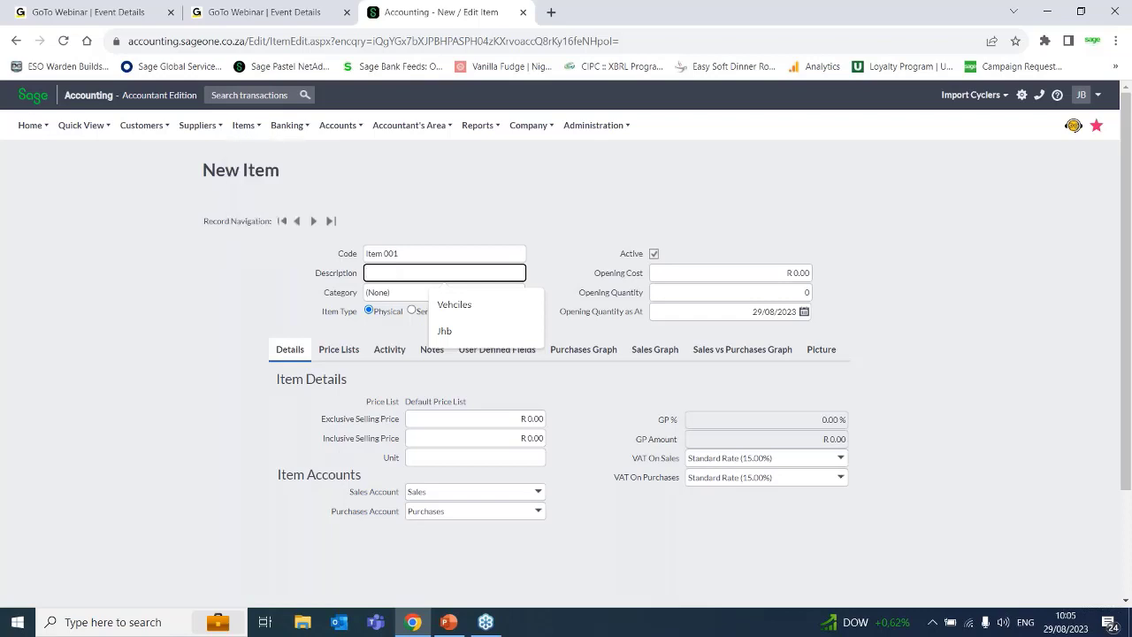
click(26, 127)
text(A4)
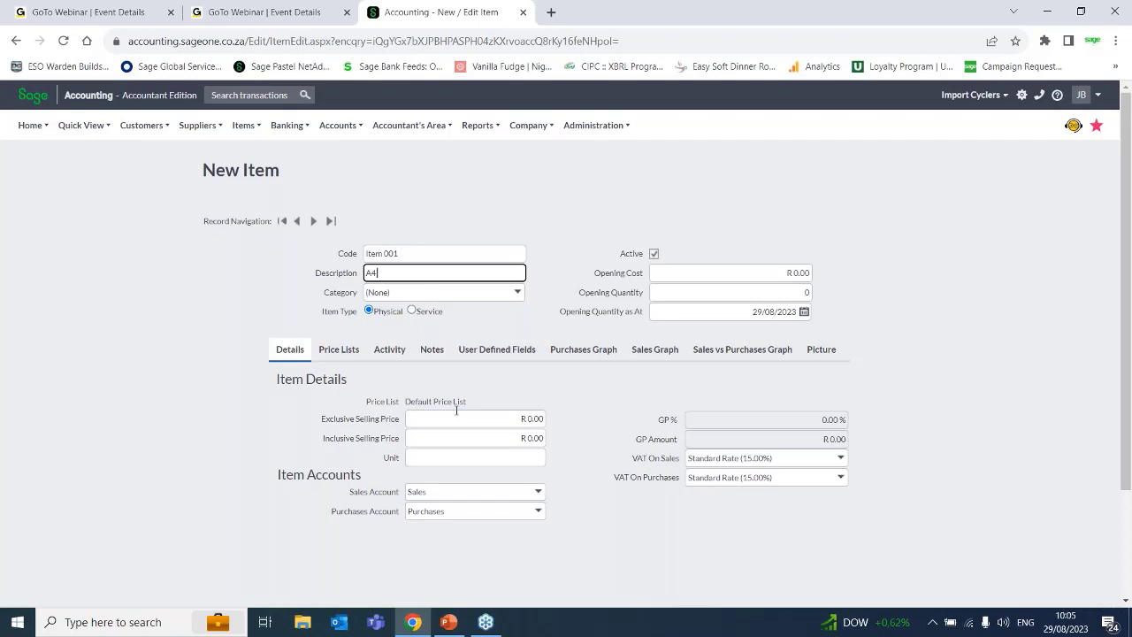
text( pad)
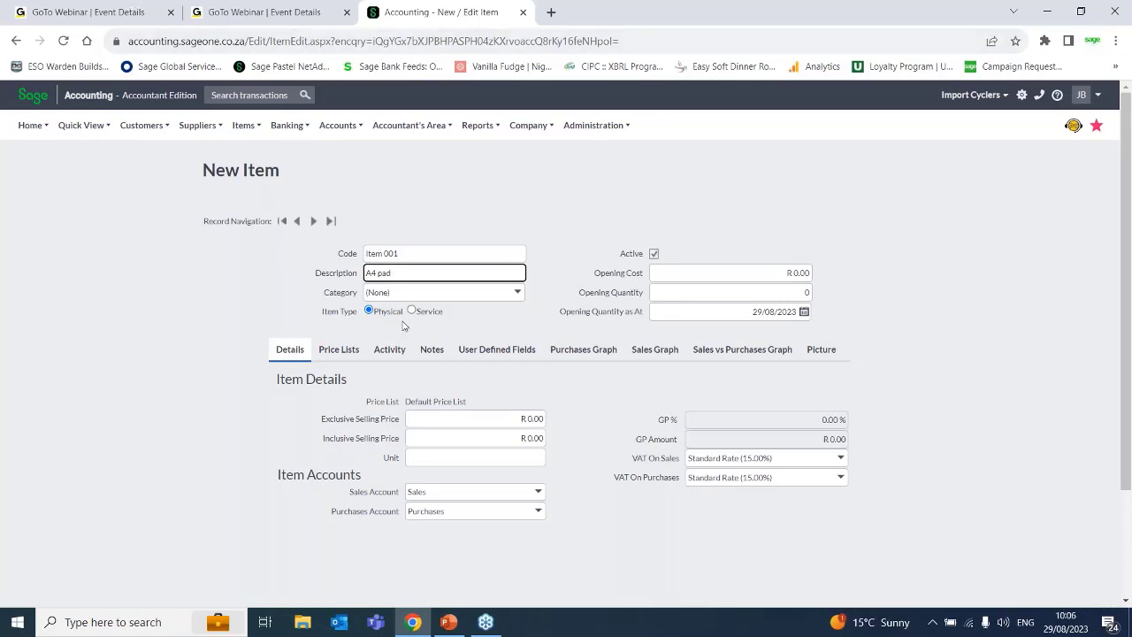
Replace the item's code with "A4pad001".
click(410, 253)
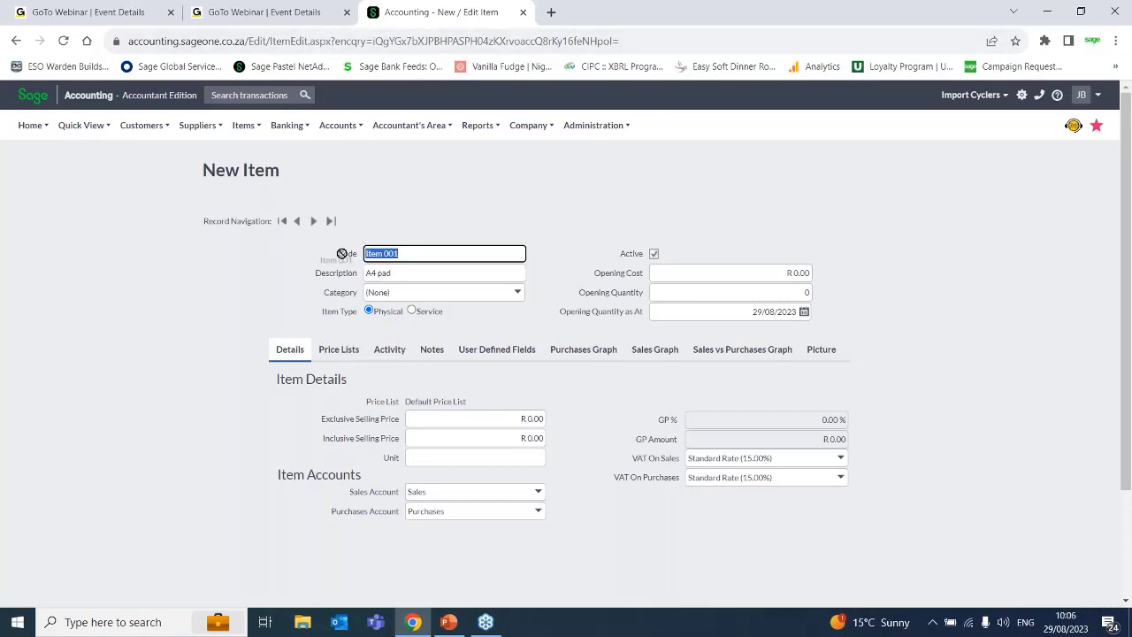
text(A4pad001)
click(389, 253)
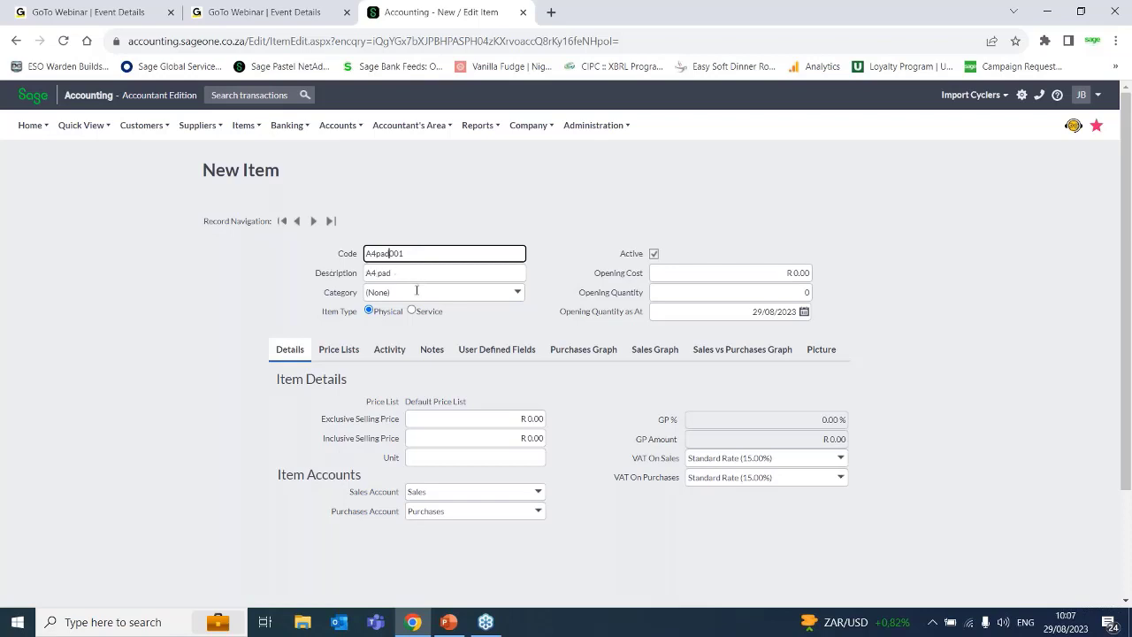
Create a new item category named "Stationary" and assign it to the A4 pad item.
click(520, 299)
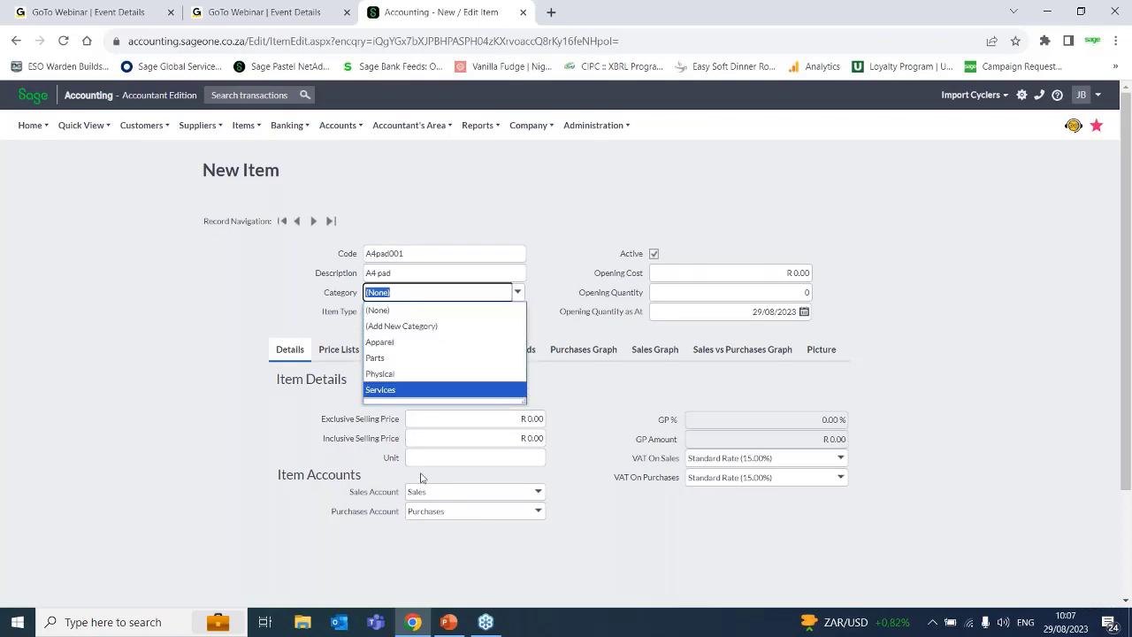
click(412, 329)
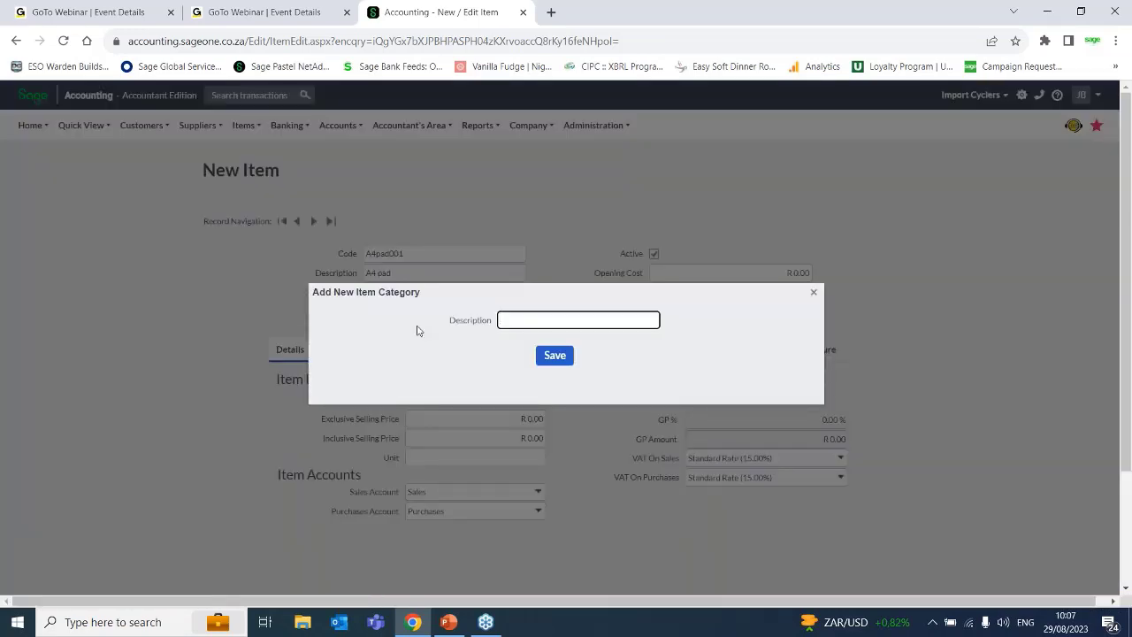
text(Stationary)
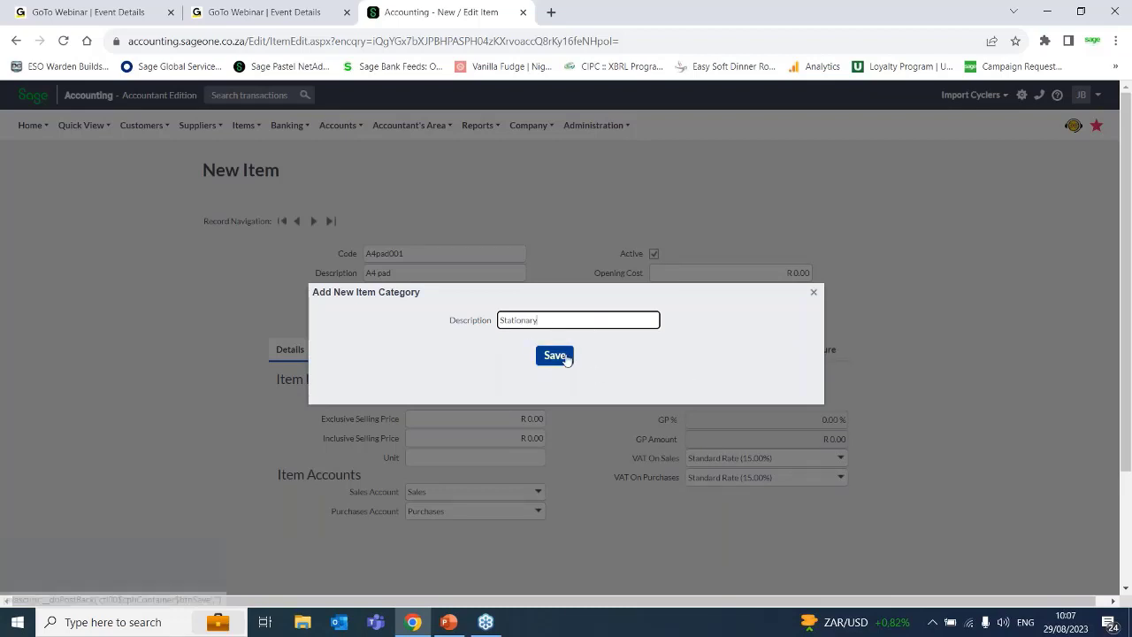
click(565, 359)
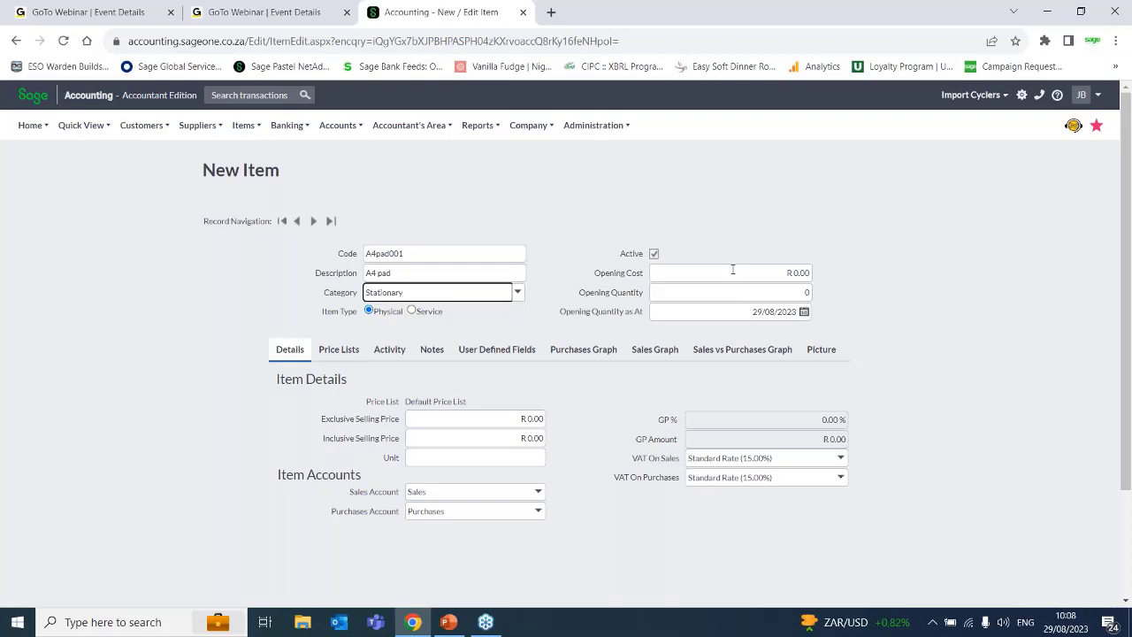
Set the item's opening cost to R 12.99 and its opening quantity to 10 as at 01/08/2023.
click(800, 274)
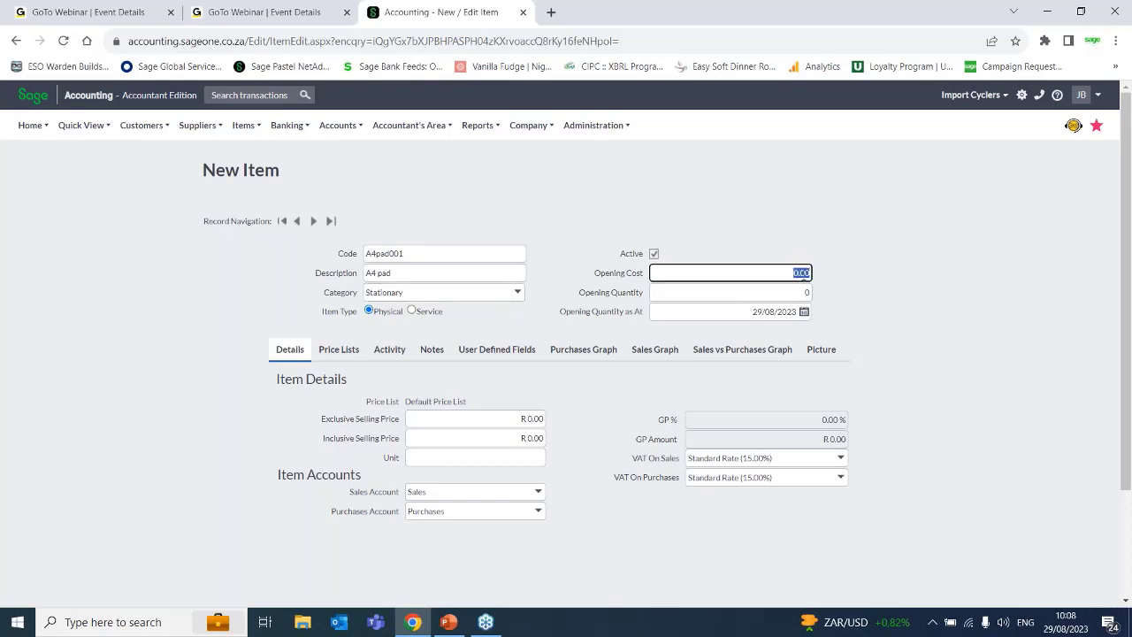
text(12.50)
click(805, 292)
text(10)
click(803, 312)
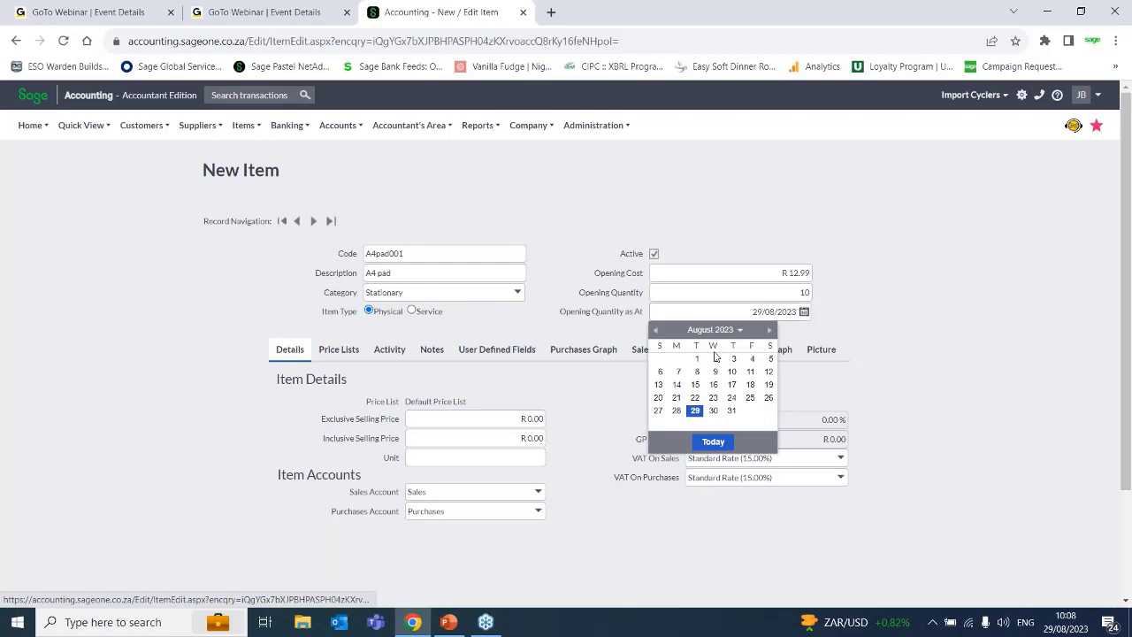
click(698, 361)
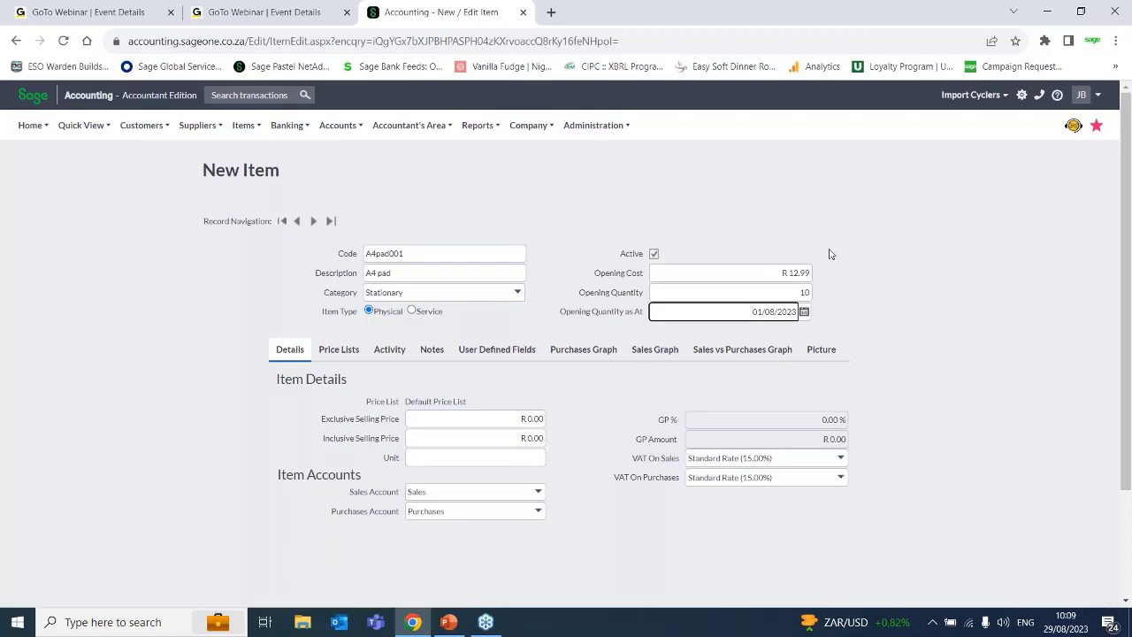
Clear the item's opening cost and opening quantity.
click(778, 274)
key(BackSpace)
click(803, 293)
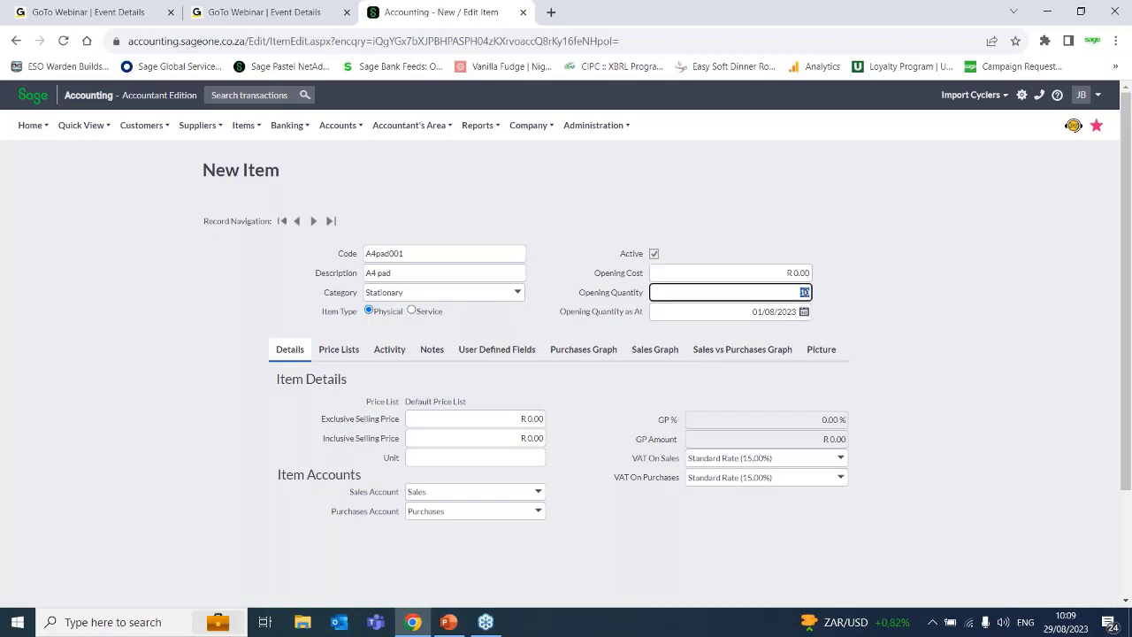
key(BackSpace)
click(855, 333)
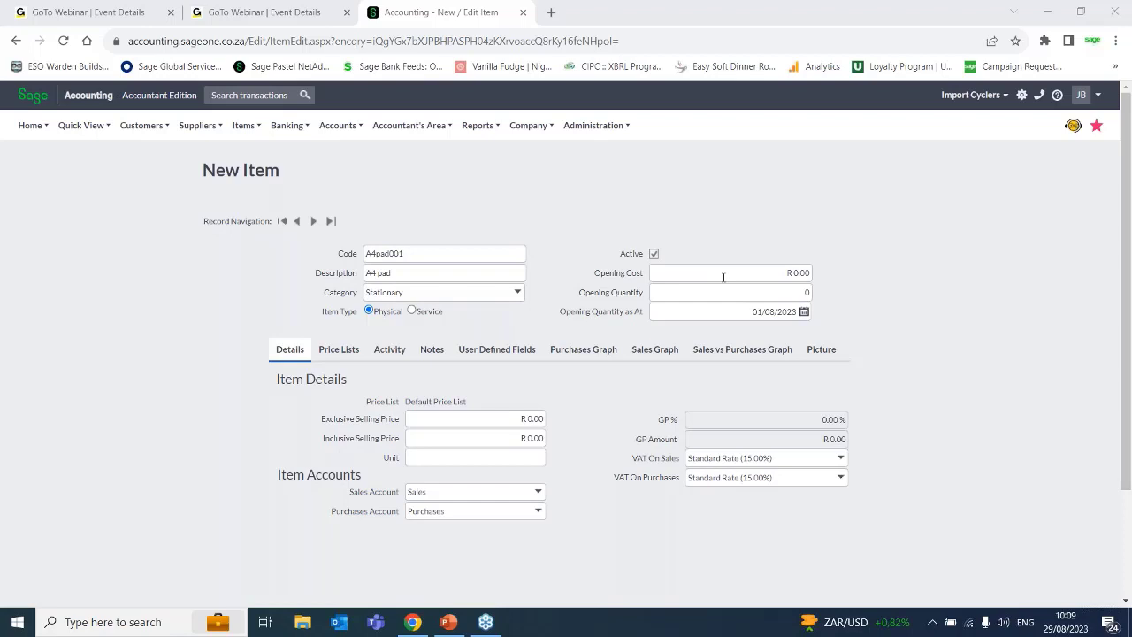
Search Windows for "pastel", launch Sage 50c Pastel Partner and dismiss its Web Registration window.
click(115, 622)
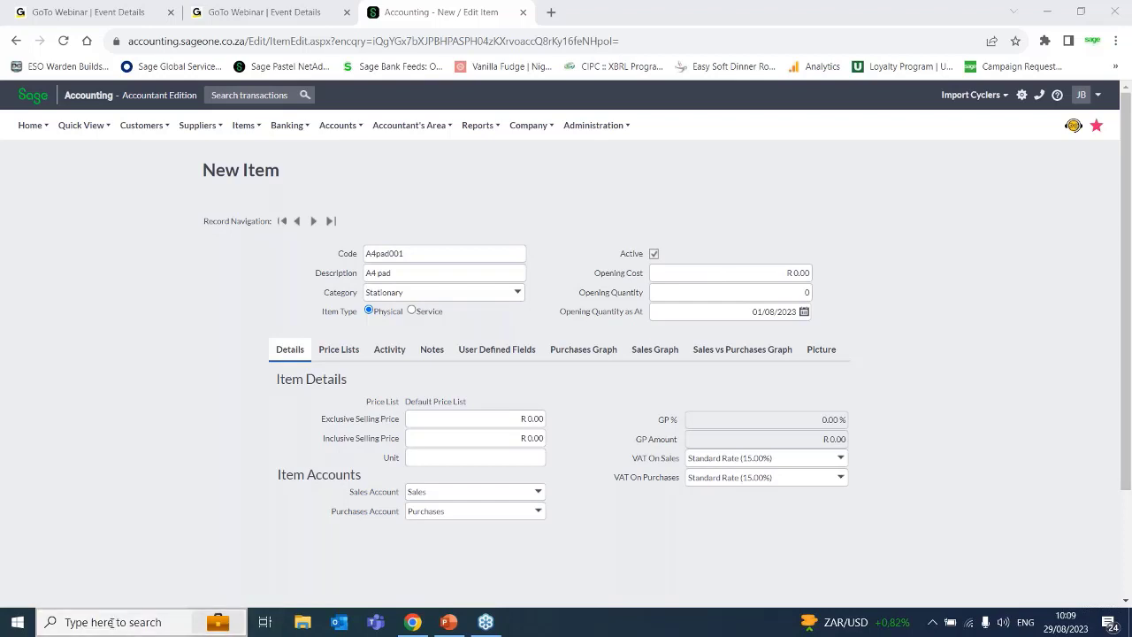
text(pastel)
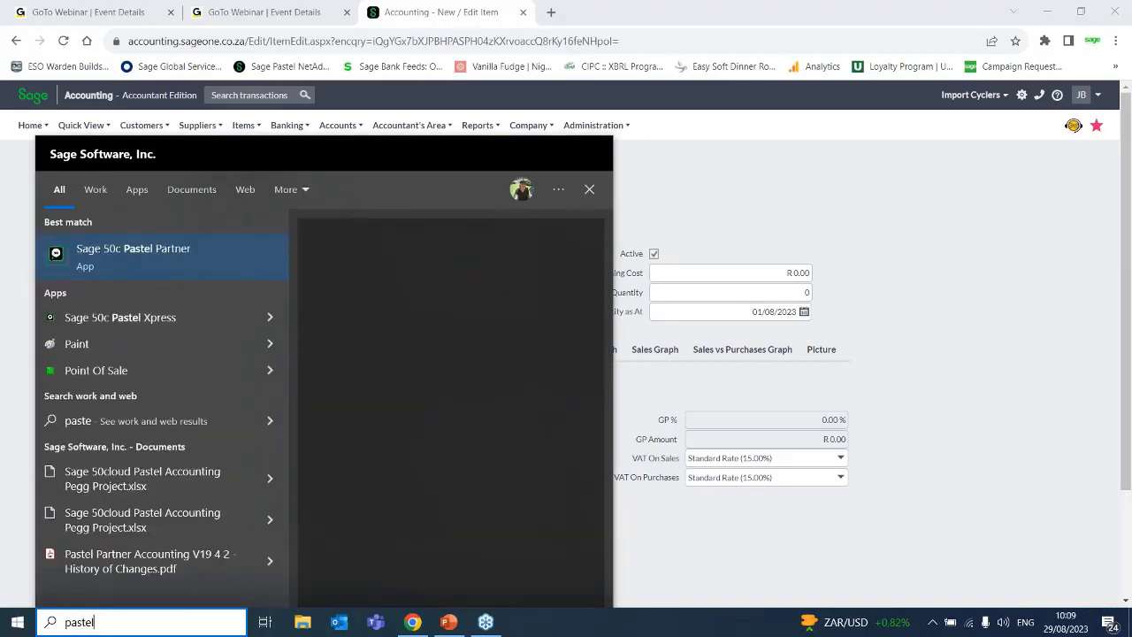
click(127, 248)
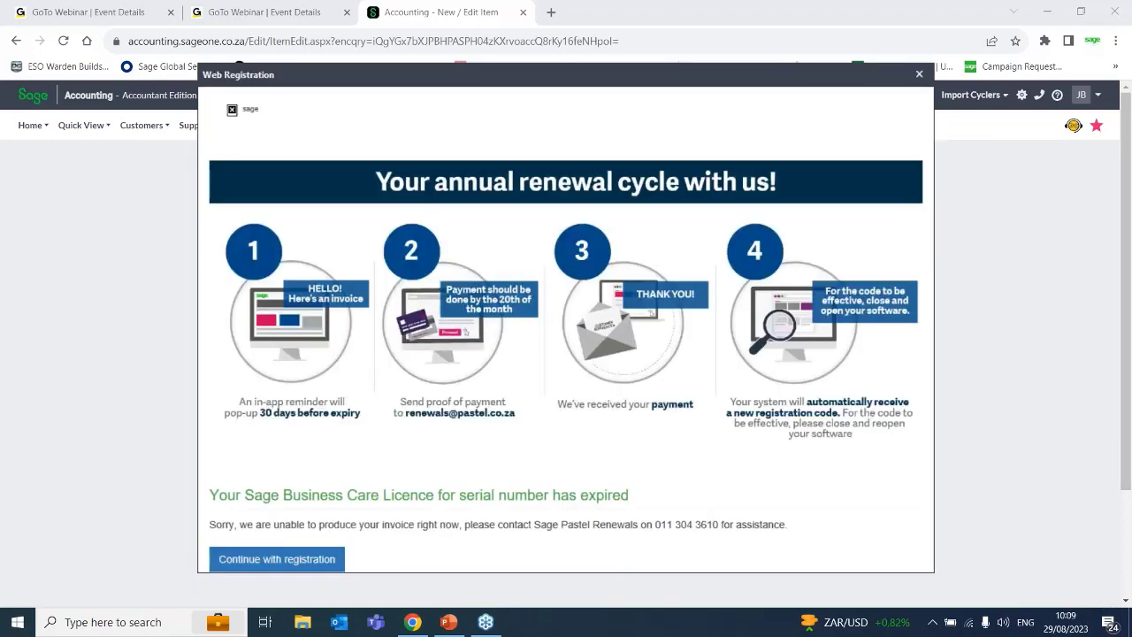
drag(395, 77, 231, 77)
click(754, 75)
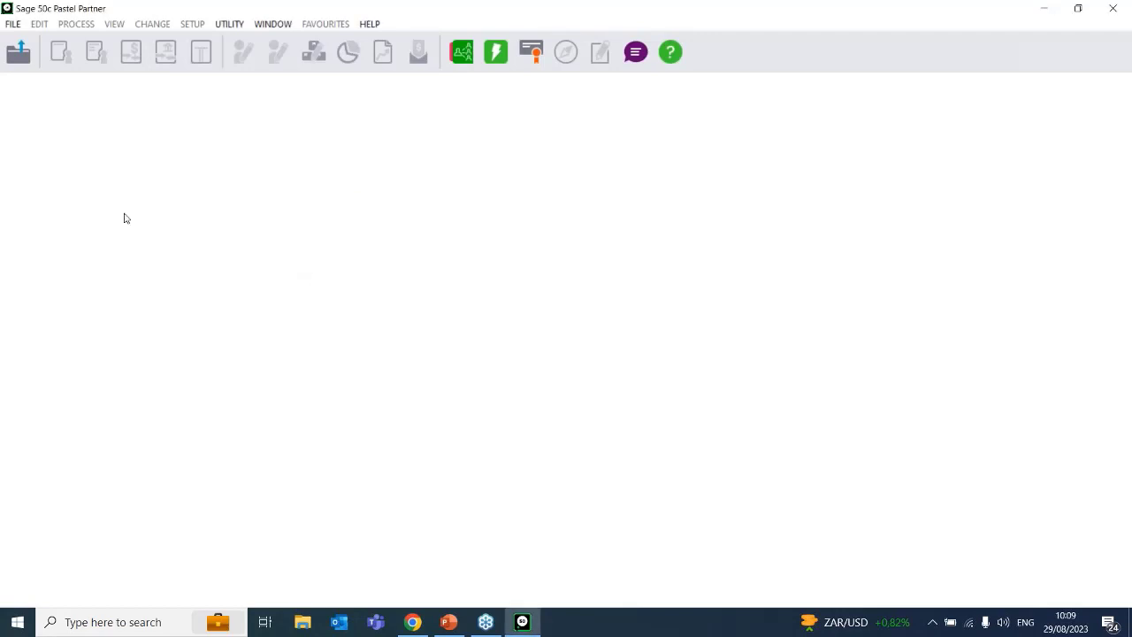
Open the Software Sales _DEMO company and enter the company password.
click(6, 27)
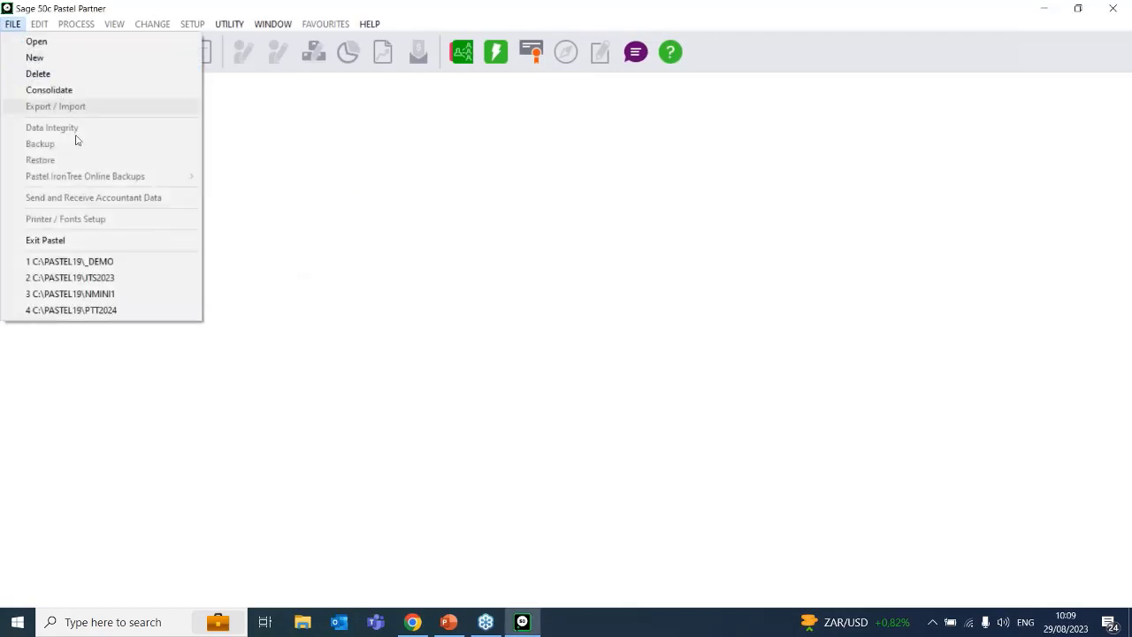
click(89, 260)
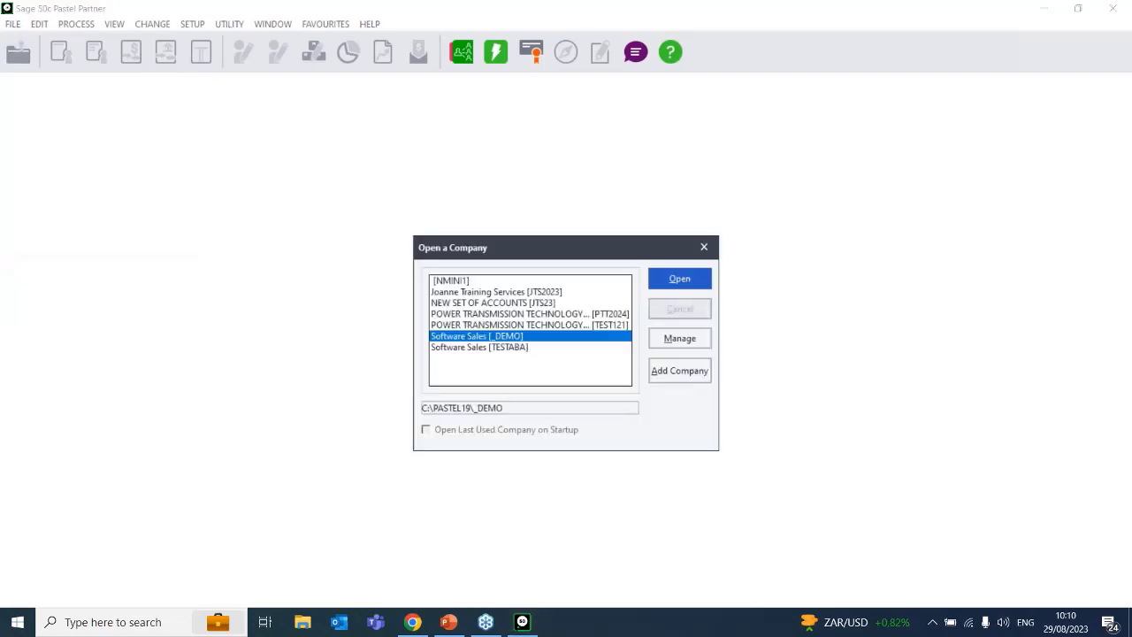
key(Return)
text(••)
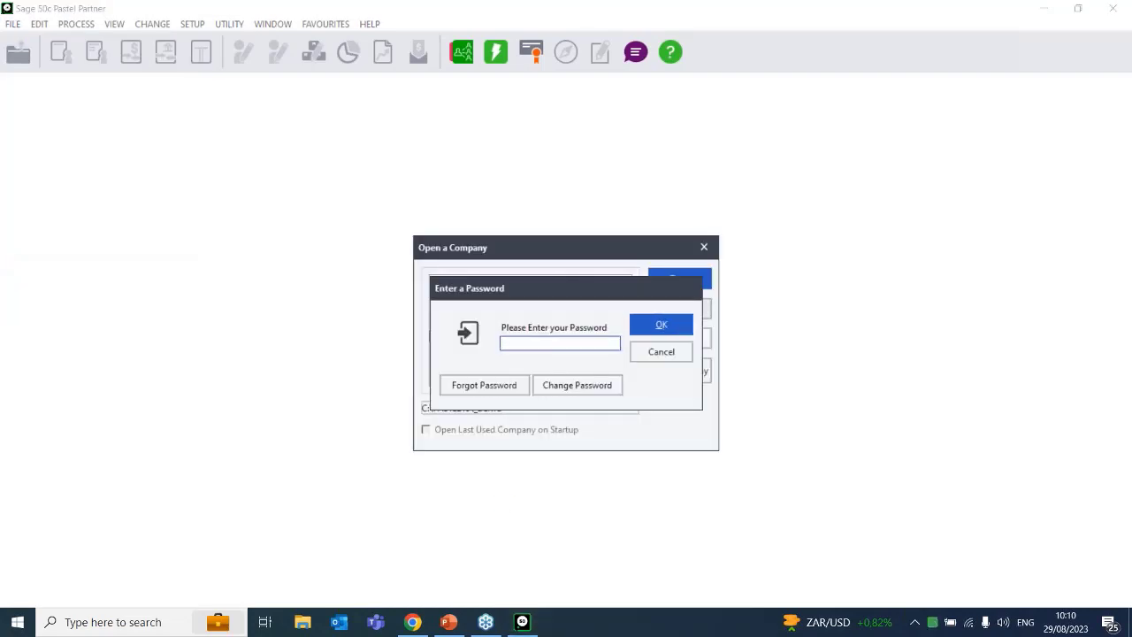
text(••)
key(Return)
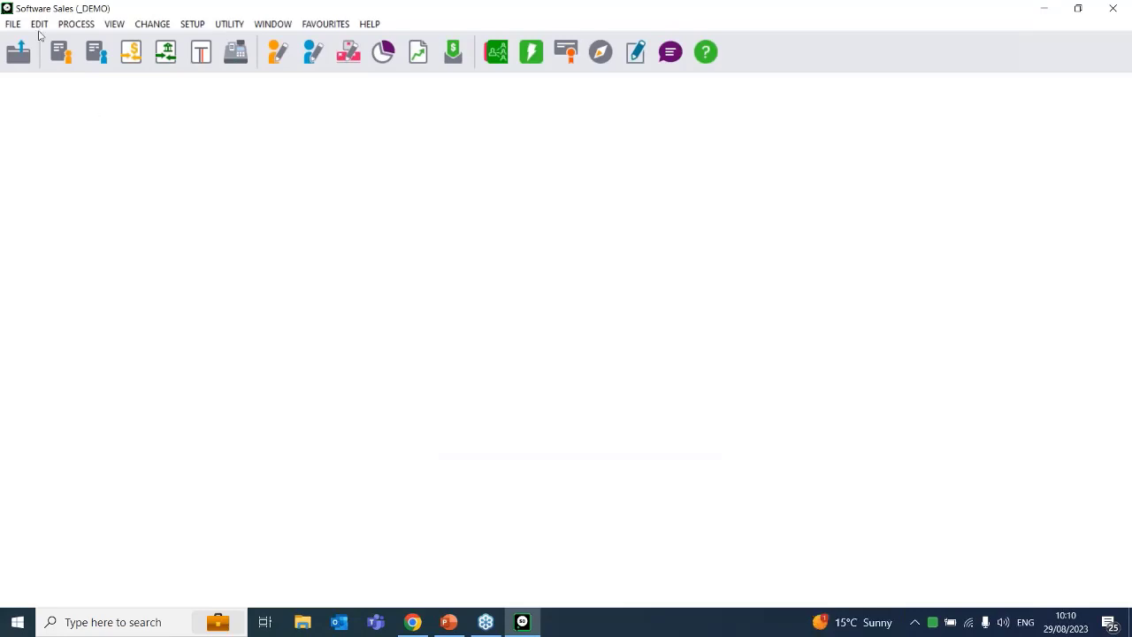
Open the inventory editor on the ACC/LOC Accounting Software item.
click(39, 25)
mouse_move(86, 116)
click(246, 152)
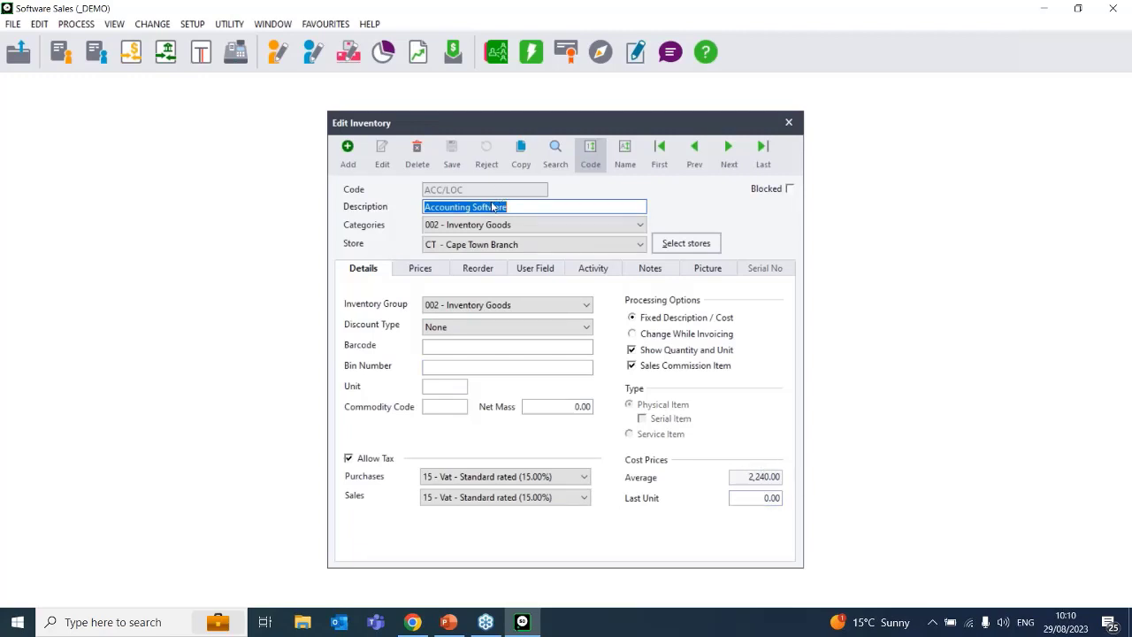
Switch to Sage Accounting in Chrome and set the new item's code to ACC/LOC and its description to "Accounting software".
click(423, 628)
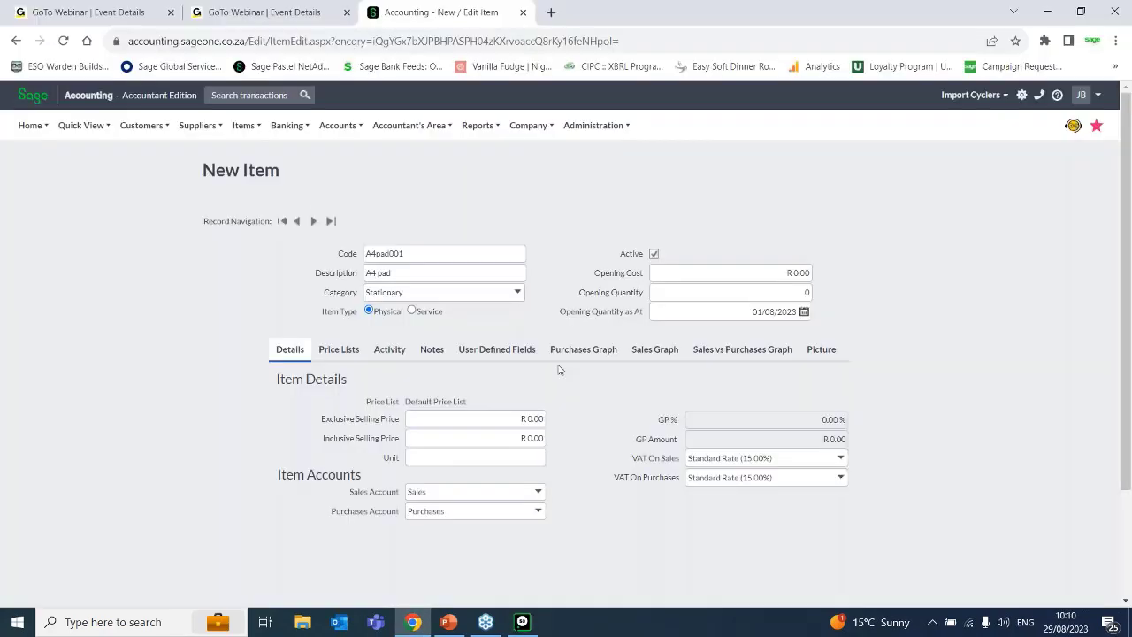
double_click(407, 253)
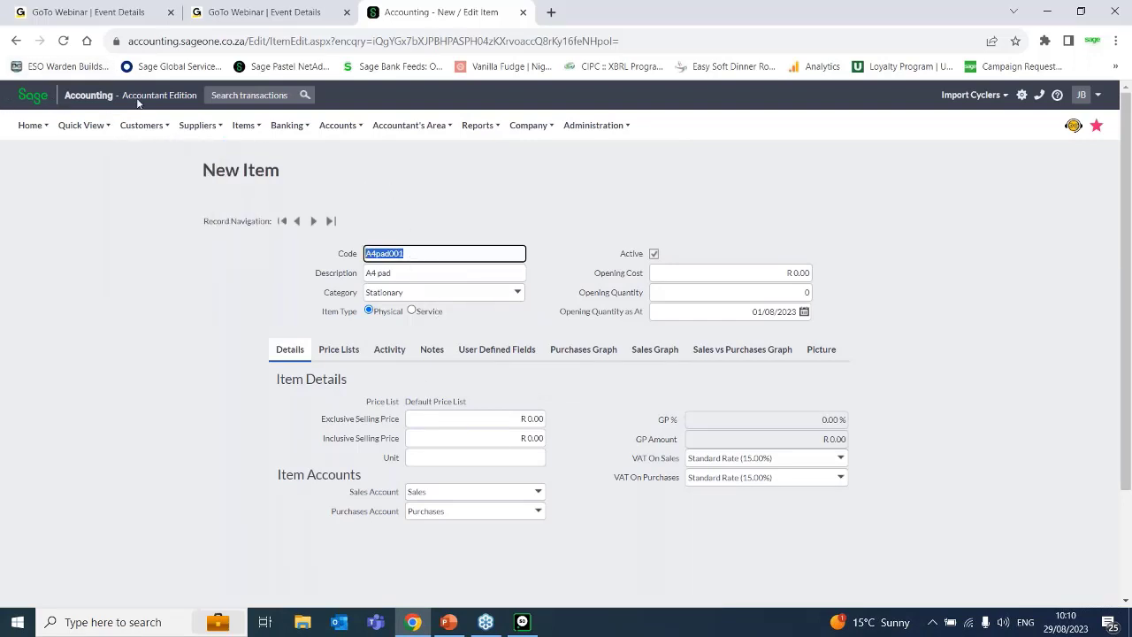
click(521, 622)
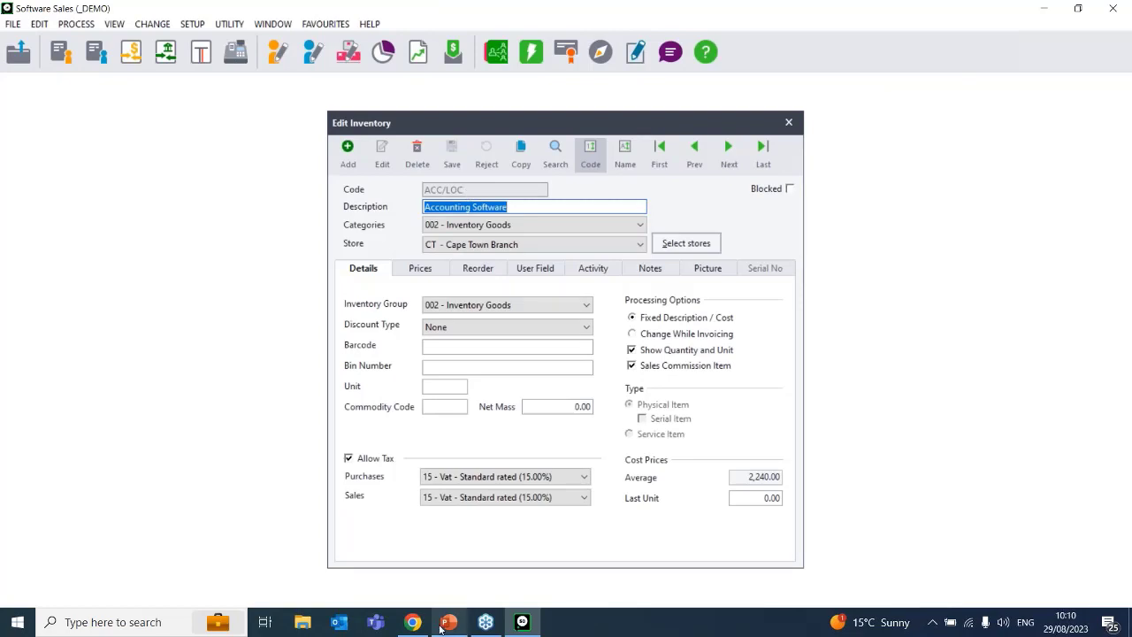
click(413, 622)
text(A)
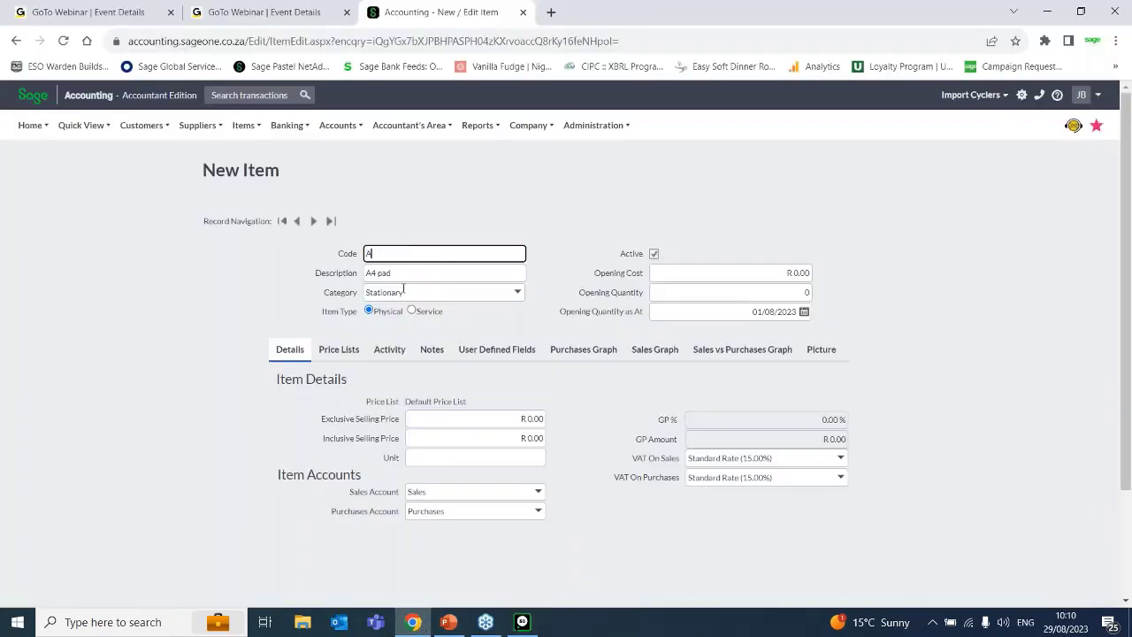
text(CC/LOC)
click(403, 275)
text(Accoun)
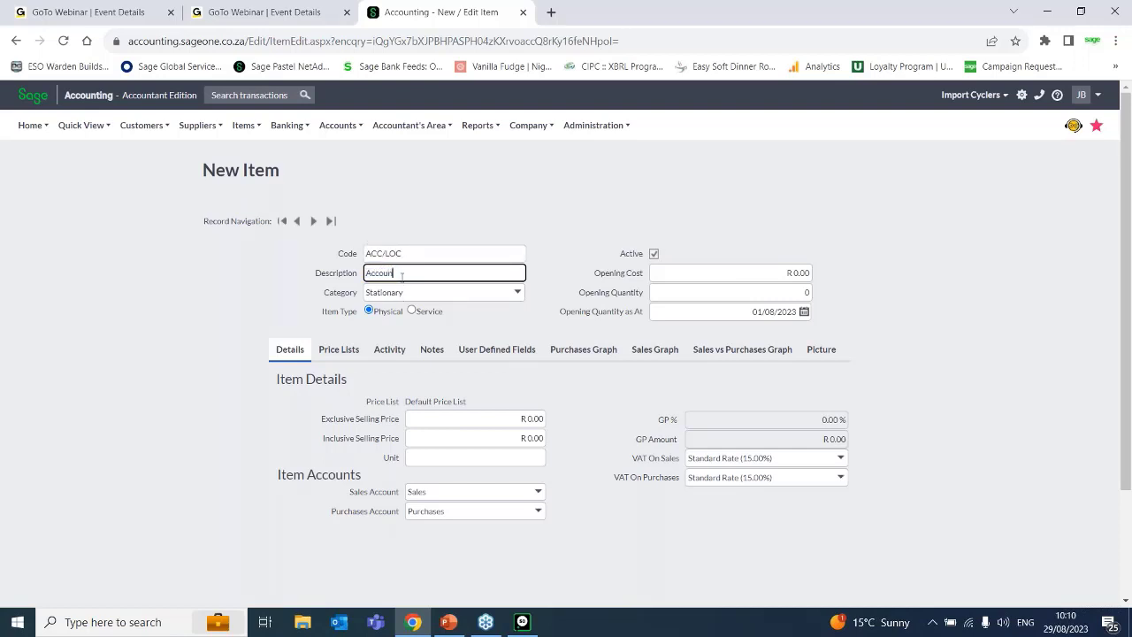
text(ting software)
Check the item's average cost in Pastel Partner and set the opening cost to R 2,240.00 in Sage Accounting.
click(522, 622)
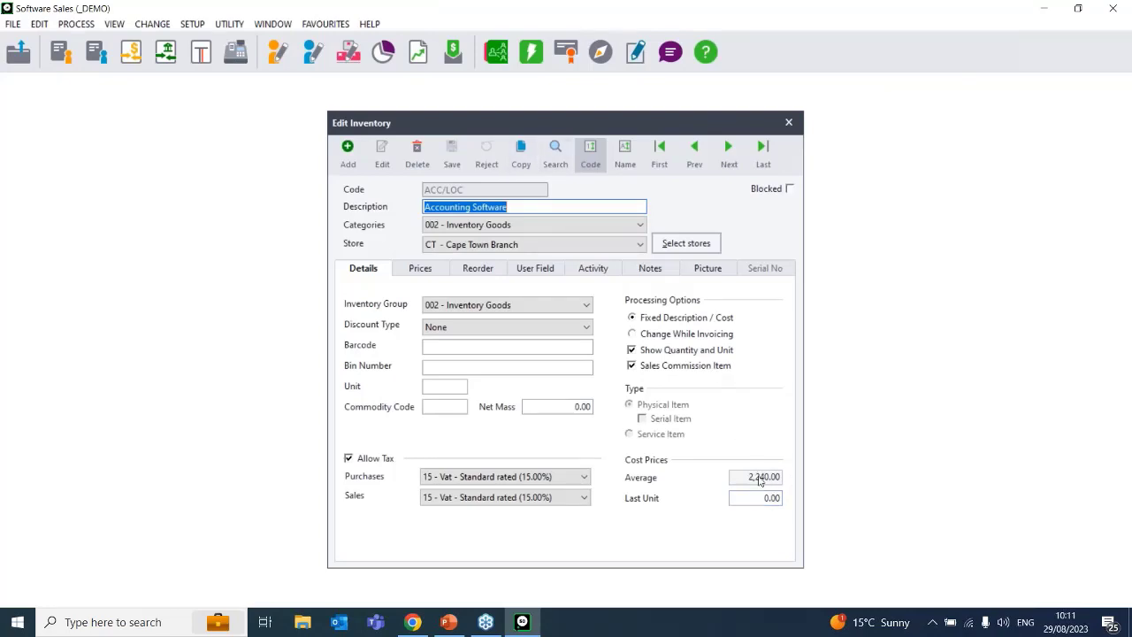
click(412, 622)
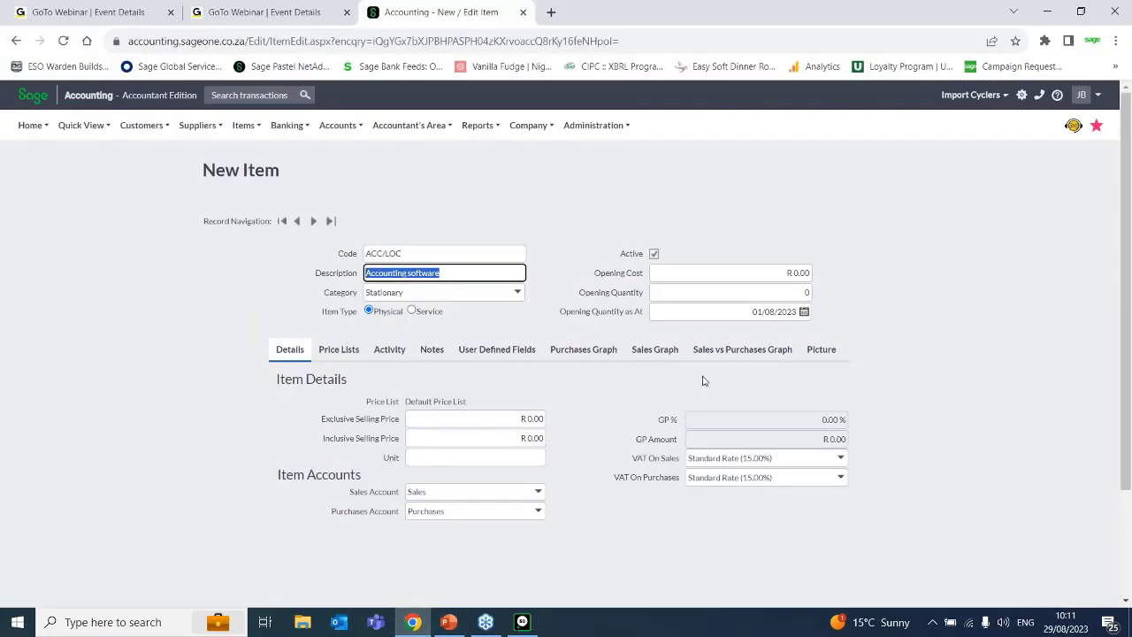
click(801, 272)
text(2200)
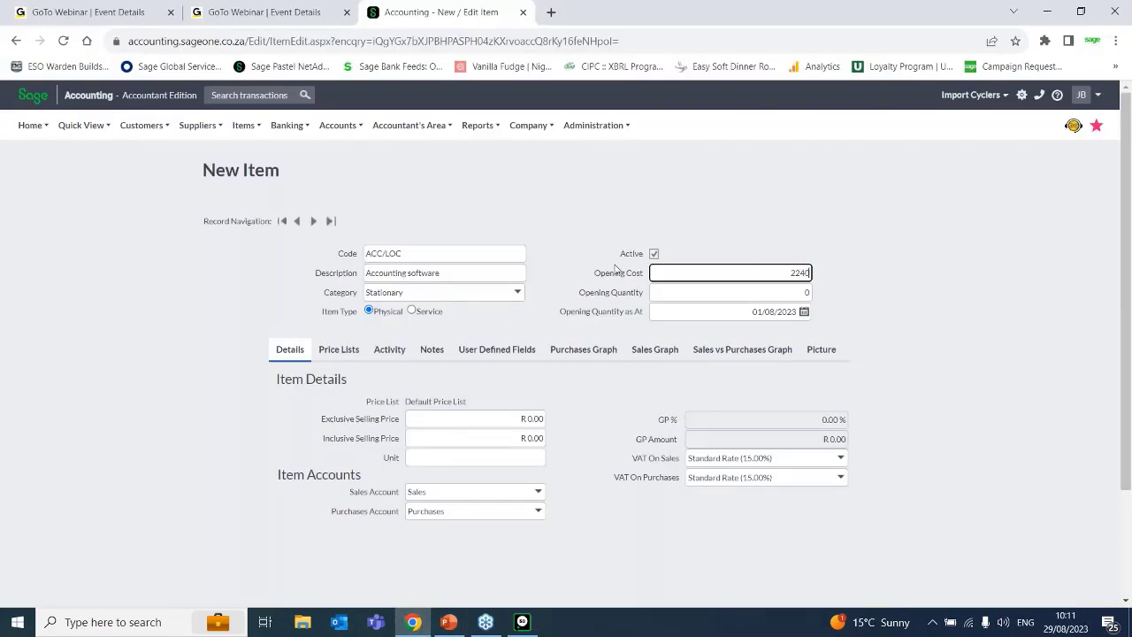
key(Tab)
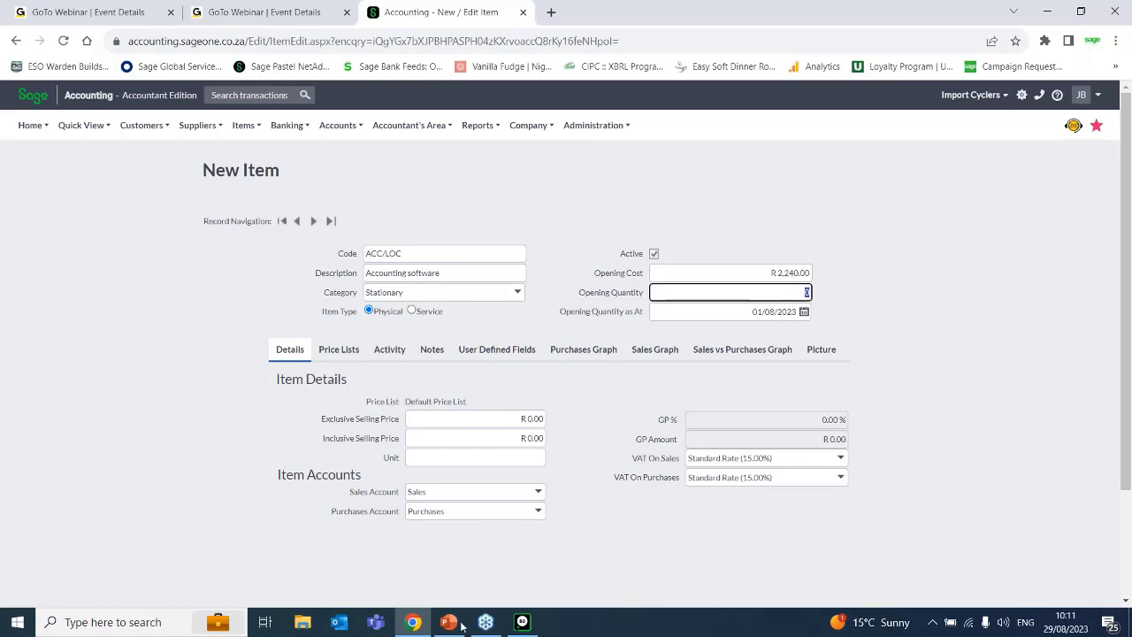
View the item's activity for the Durban and Johannesburg stores in Pastel Partner, and set the opening quantity to 173 in Sage Accounting.
click(520, 622)
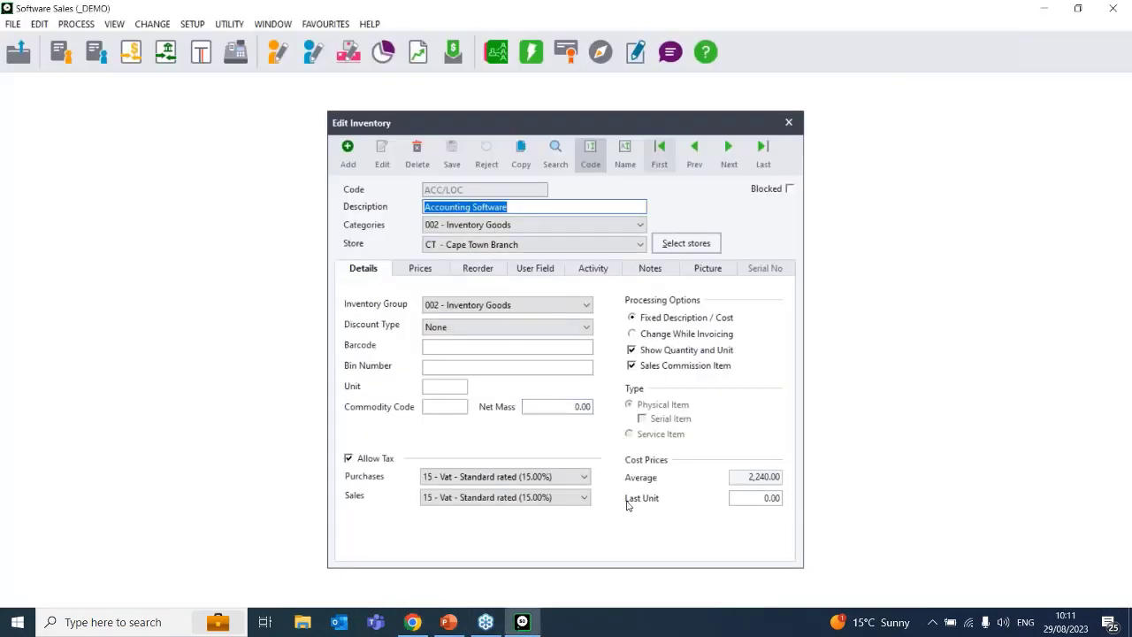
click(607, 269)
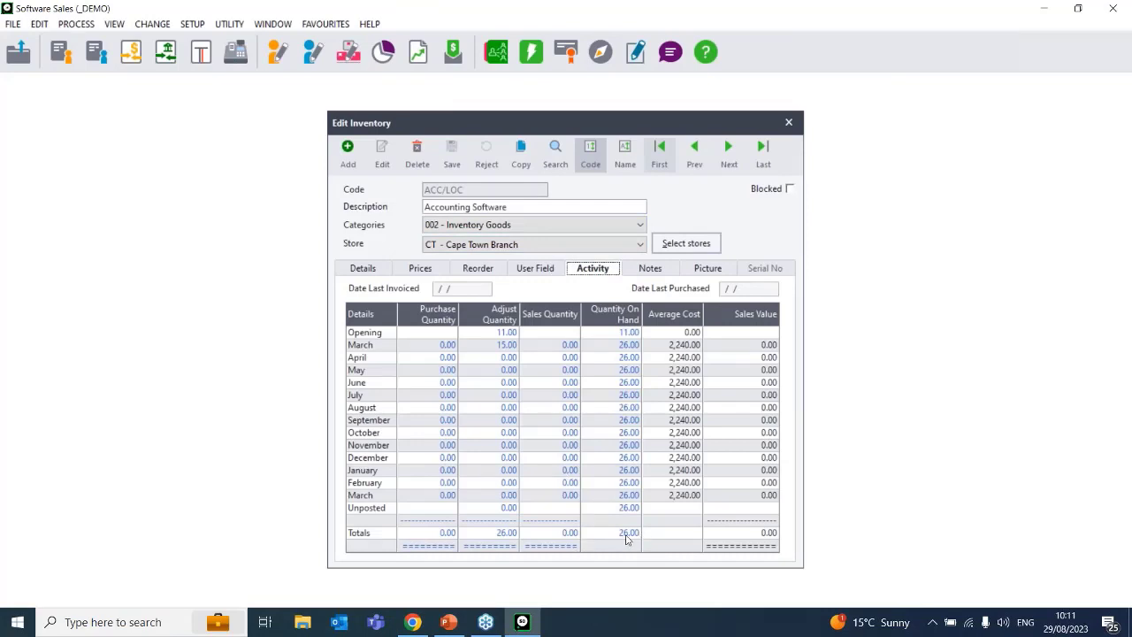
click(629, 244)
click(650, 266)
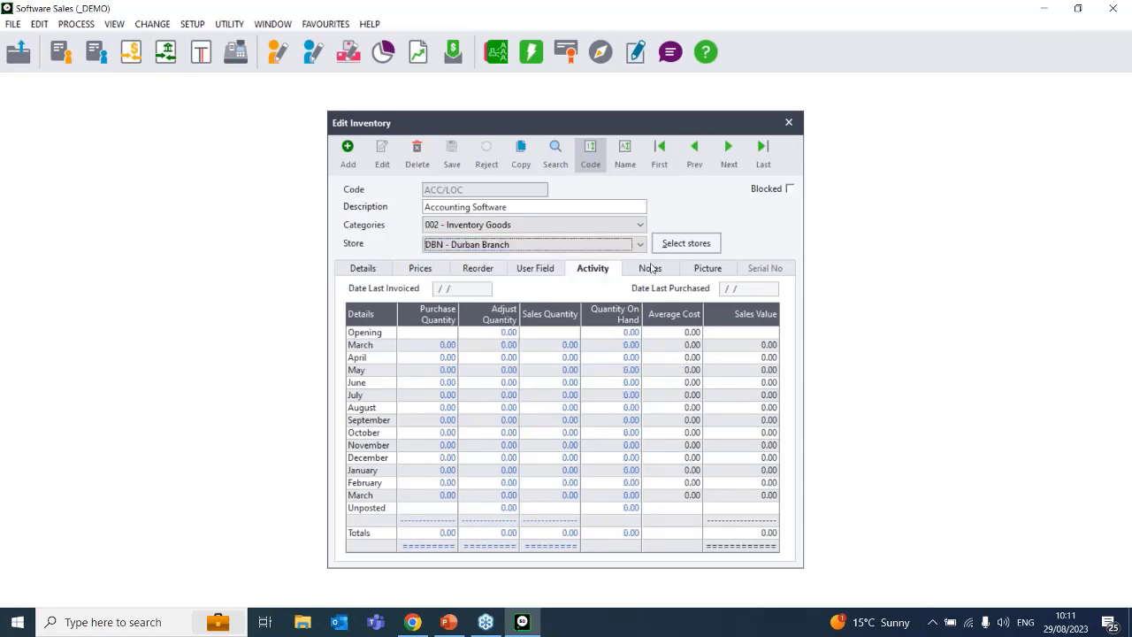
click(639, 244)
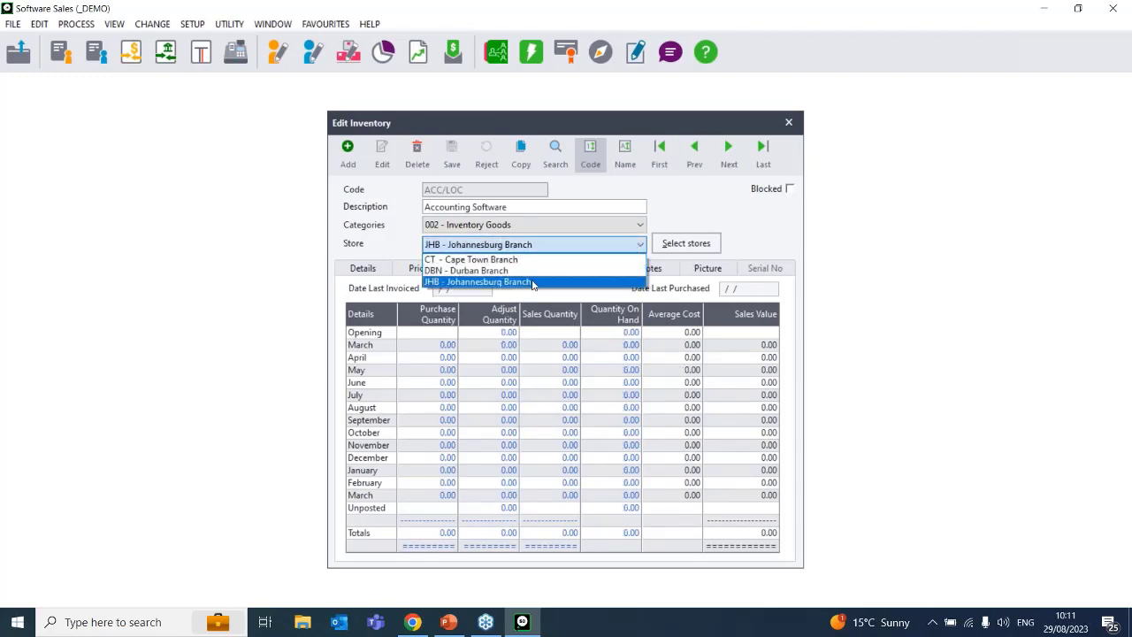
click(533, 282)
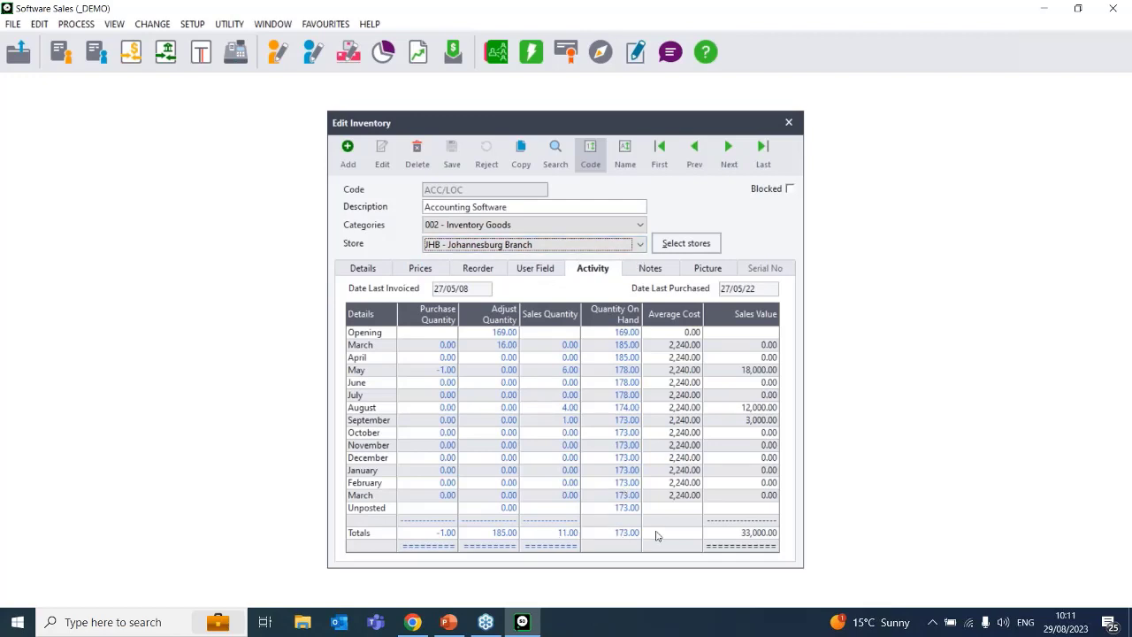
click(412, 622)
text(173)
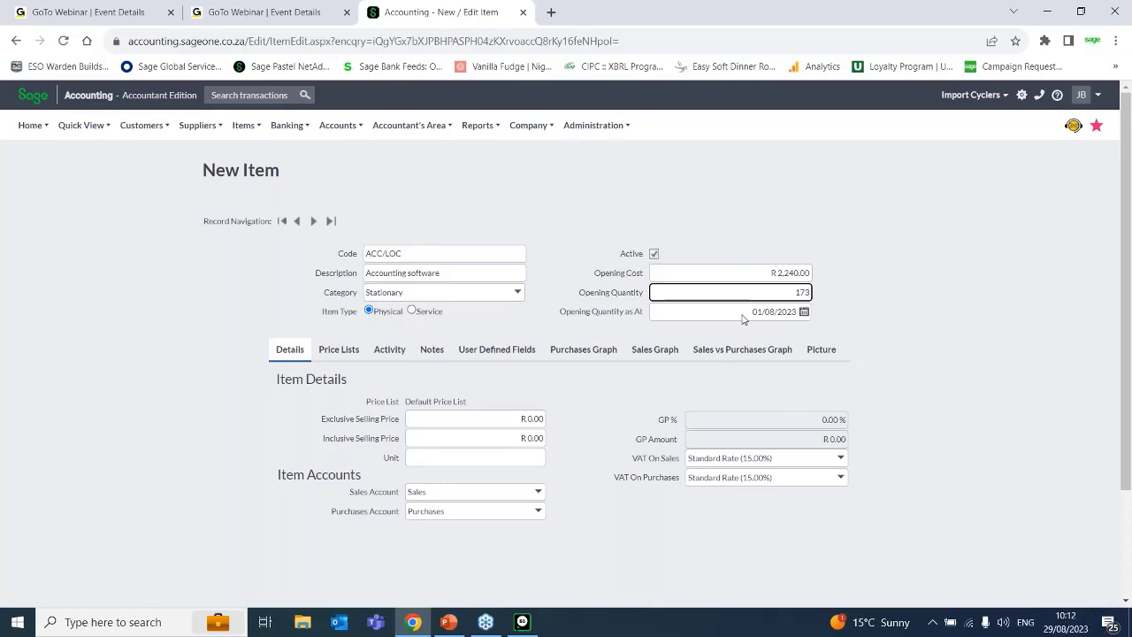
Clear the new item's opening cost.
click(790, 272)
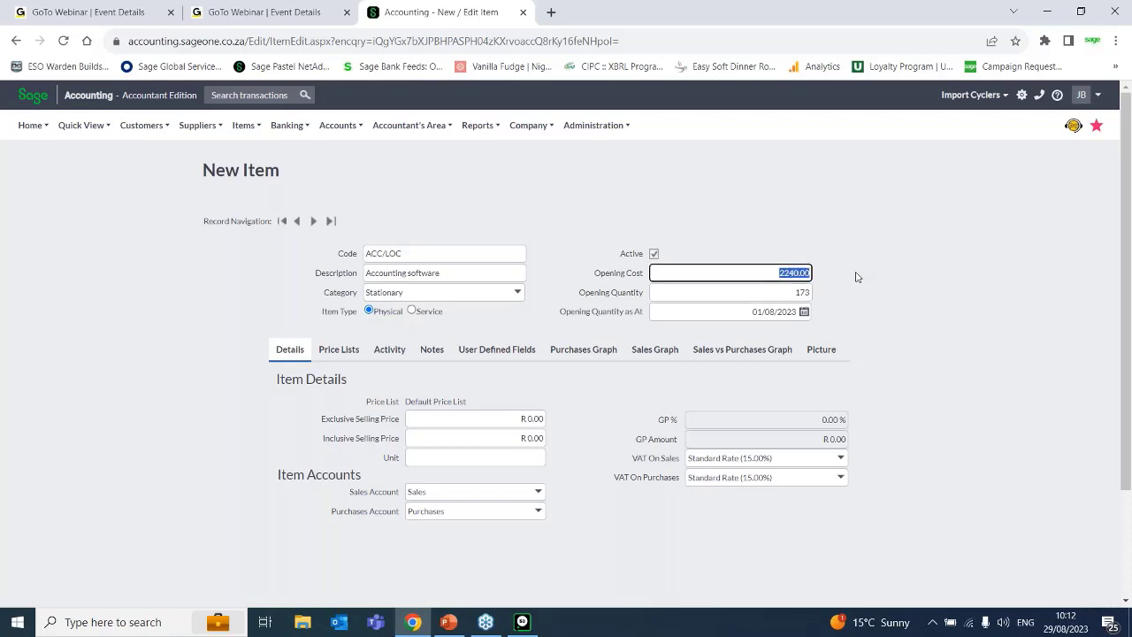
key(BackSpace)
click(794, 221)
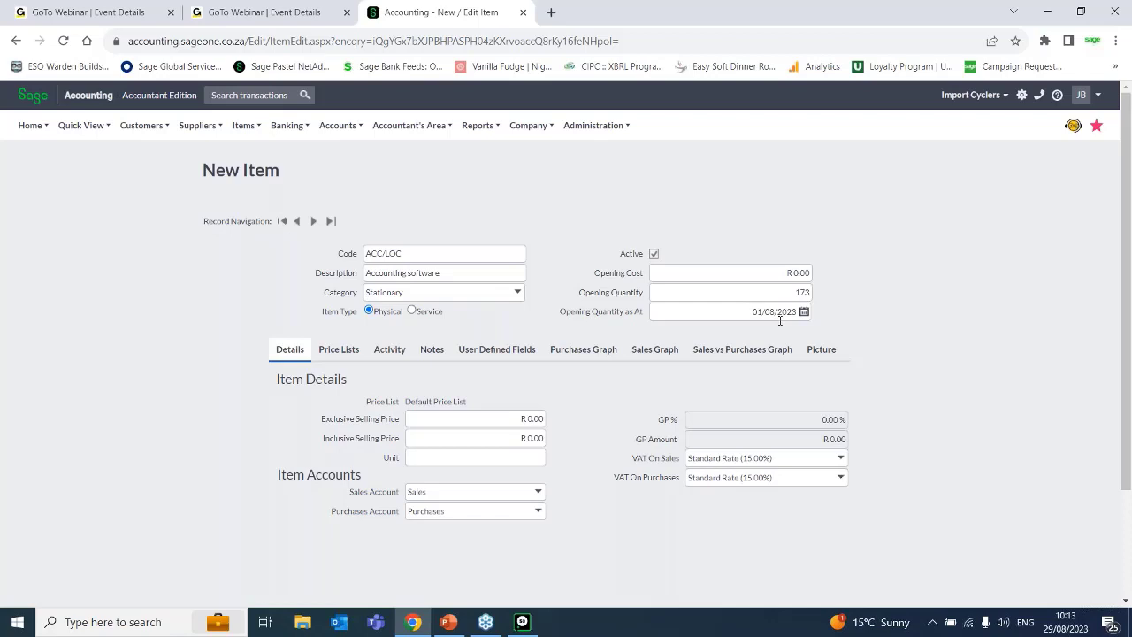
click(779, 318)
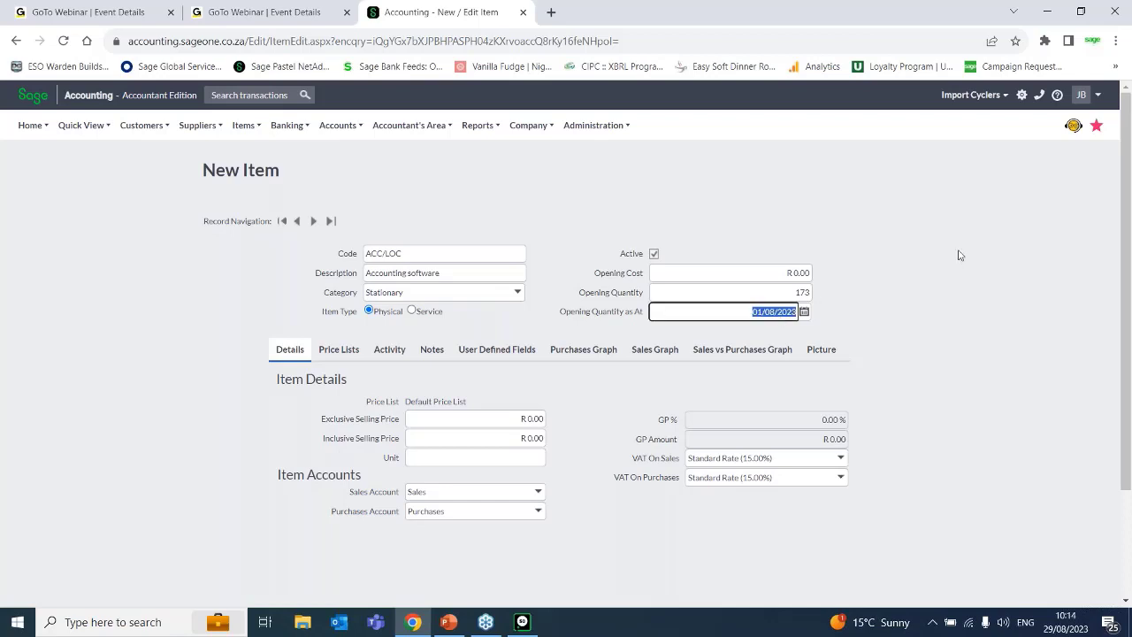
click(874, 324)
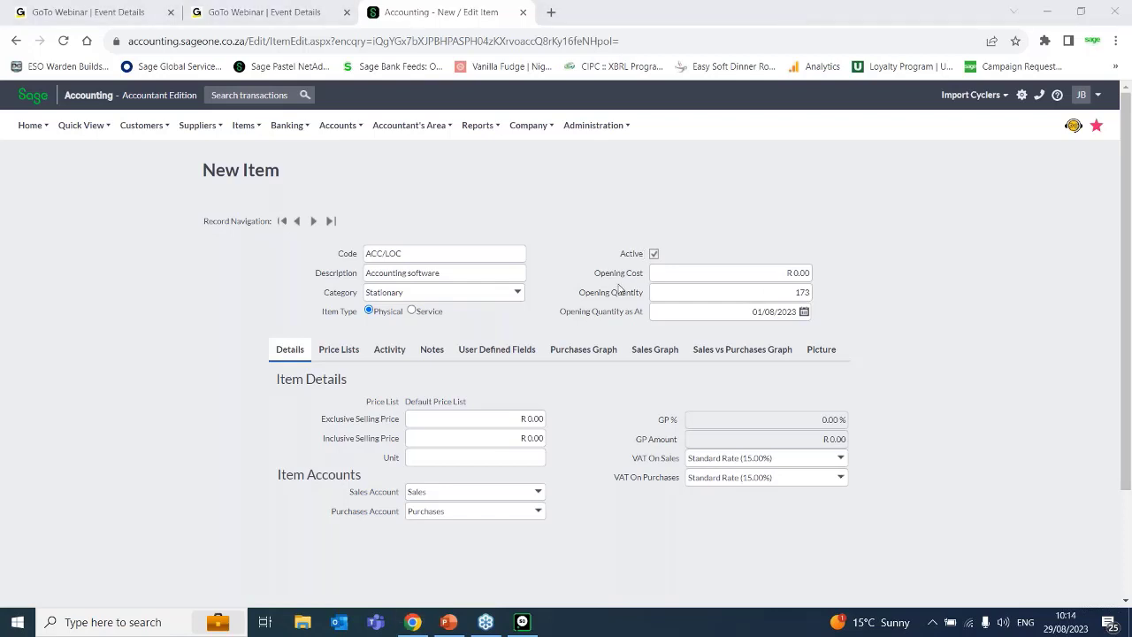
Set the new item's opening cost to R 2,240.00 again.
click(802, 273)
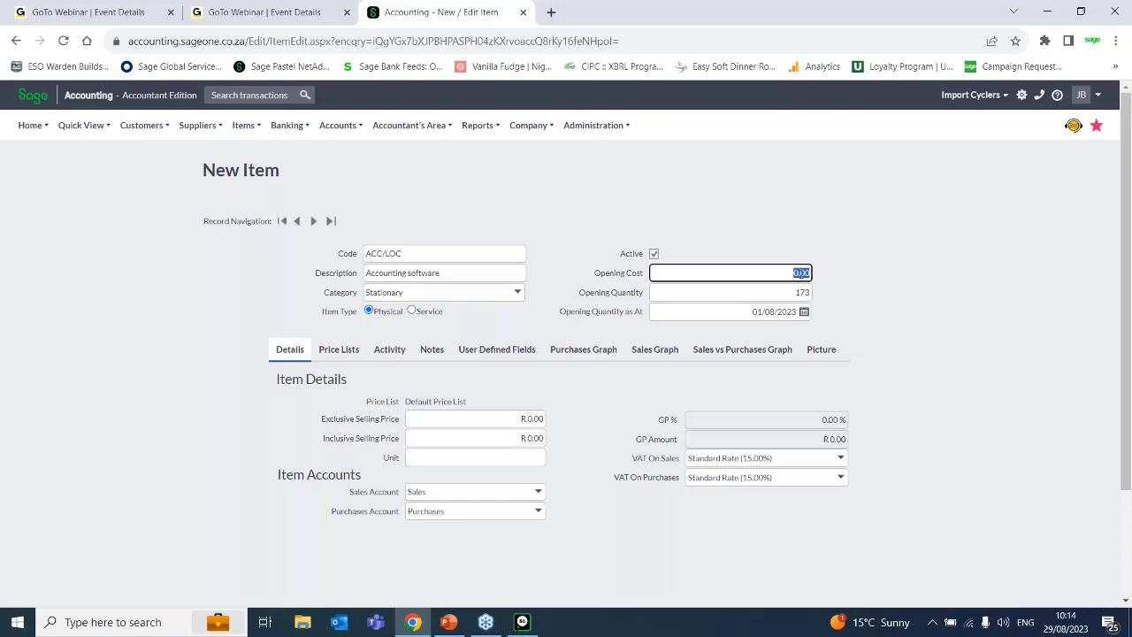
click(801, 272)
double_click(797, 273)
text(2240)
key(Tab)
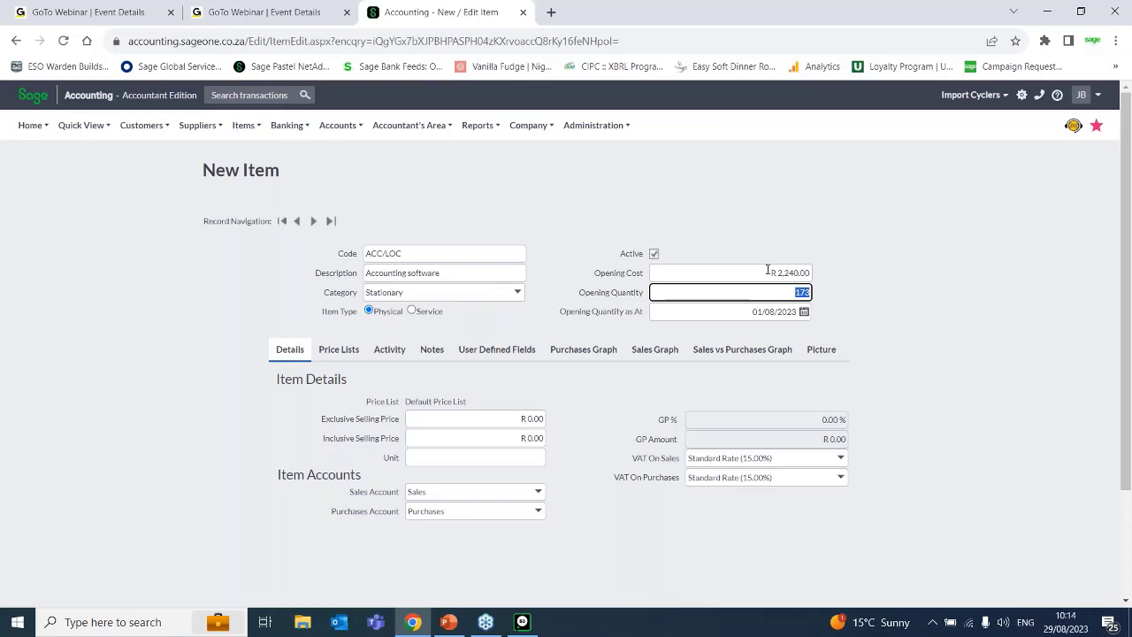
click(767, 272)
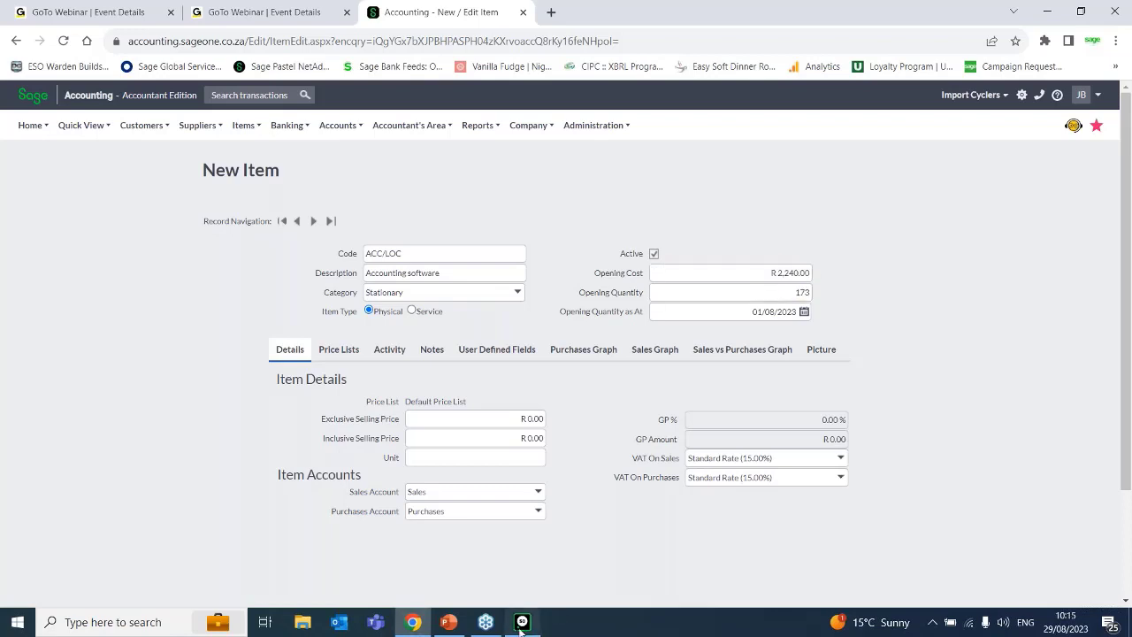
Switch to Pastel Partner and compare the Johannesburg store's activity with the item's average and last unit cost prices.
click(521, 621)
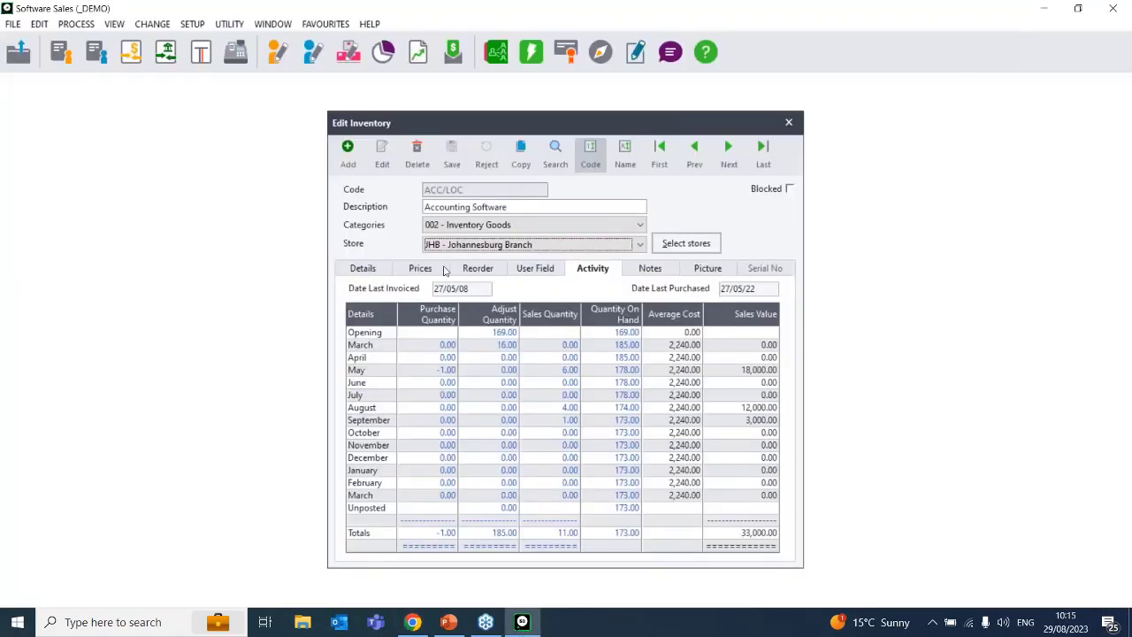
click(365, 272)
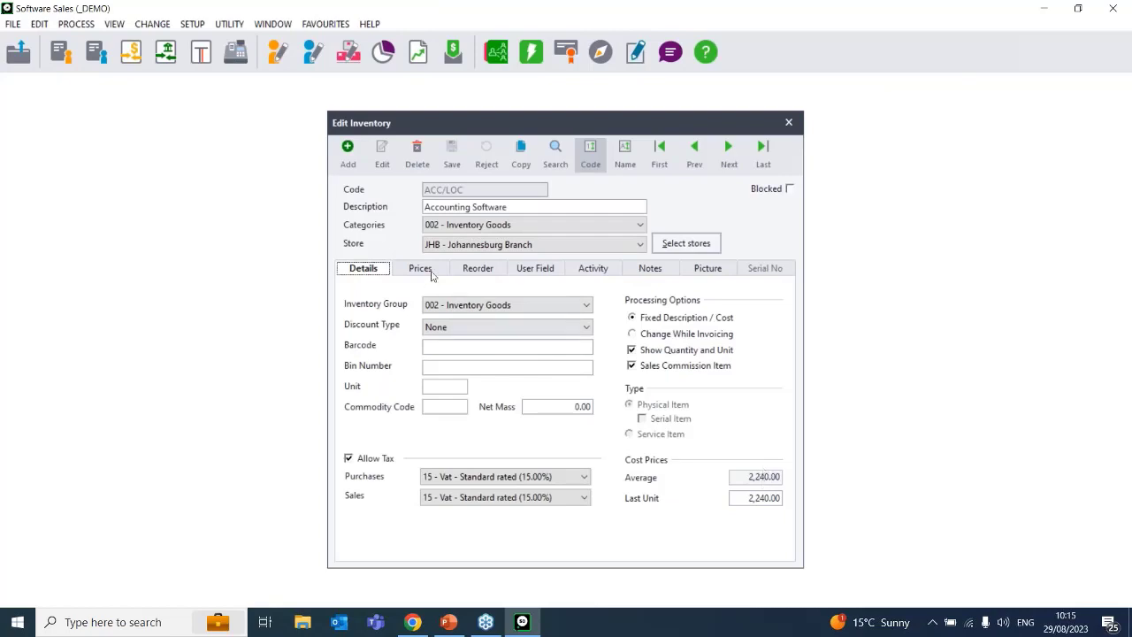
click(583, 269)
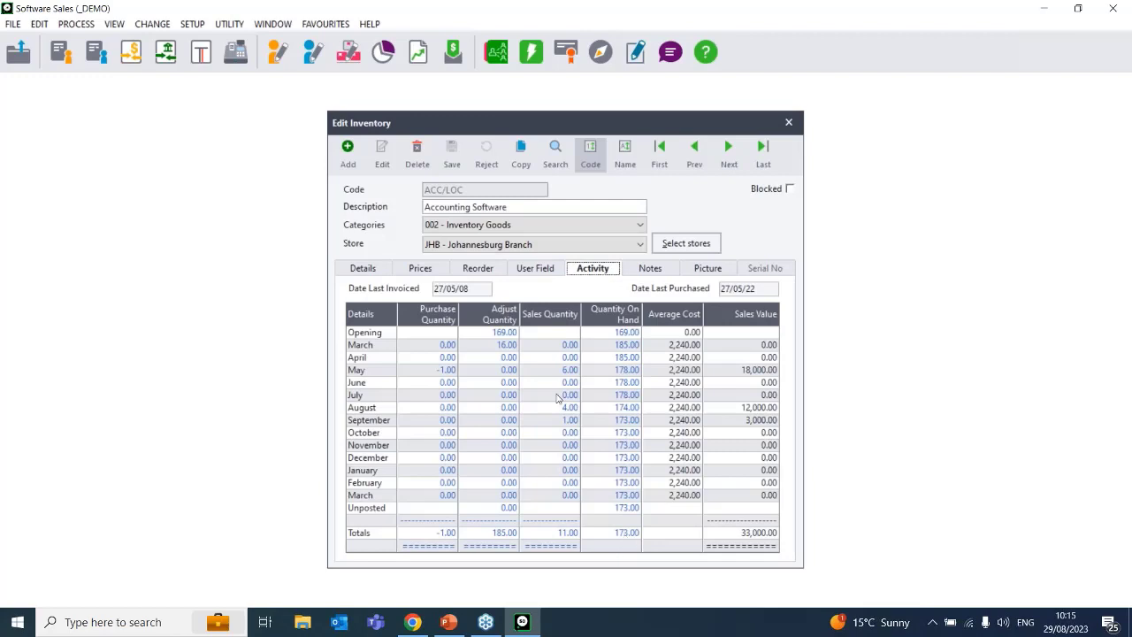
click(373, 264)
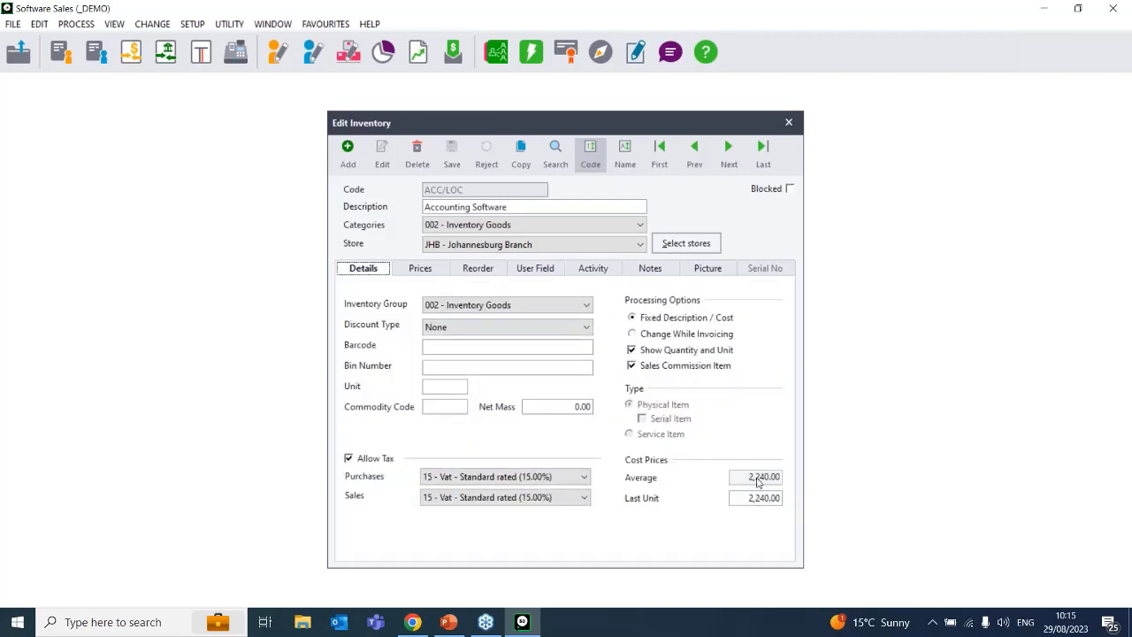
Return to Sage Accounting in Chrome and set the item's inclusive selling price to R 3,200.00.
click(413, 624)
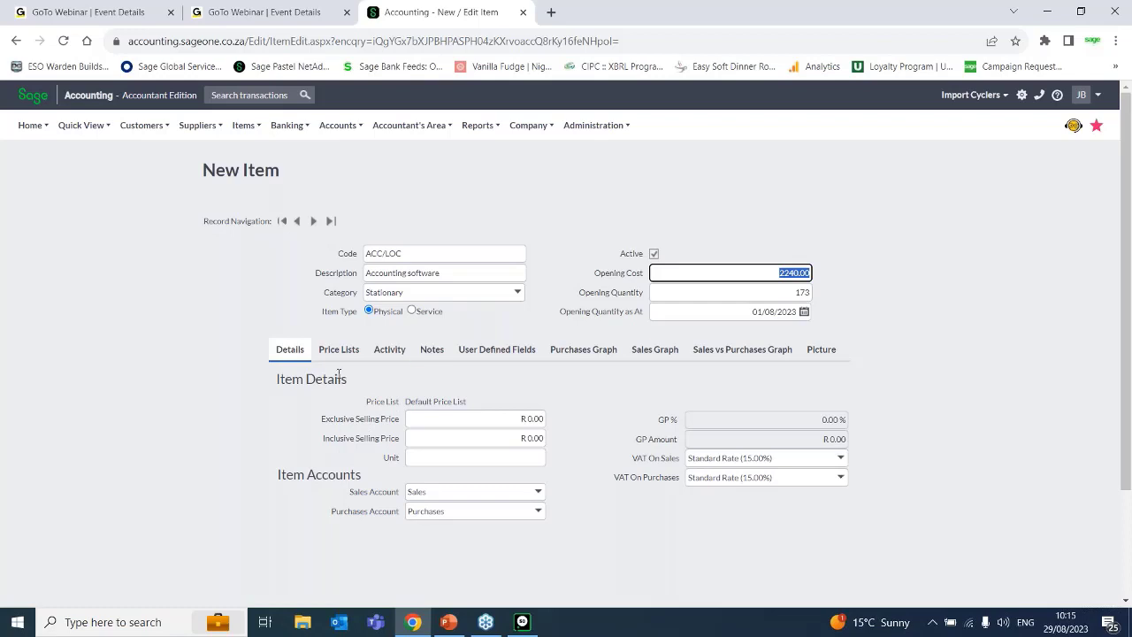
click(535, 439)
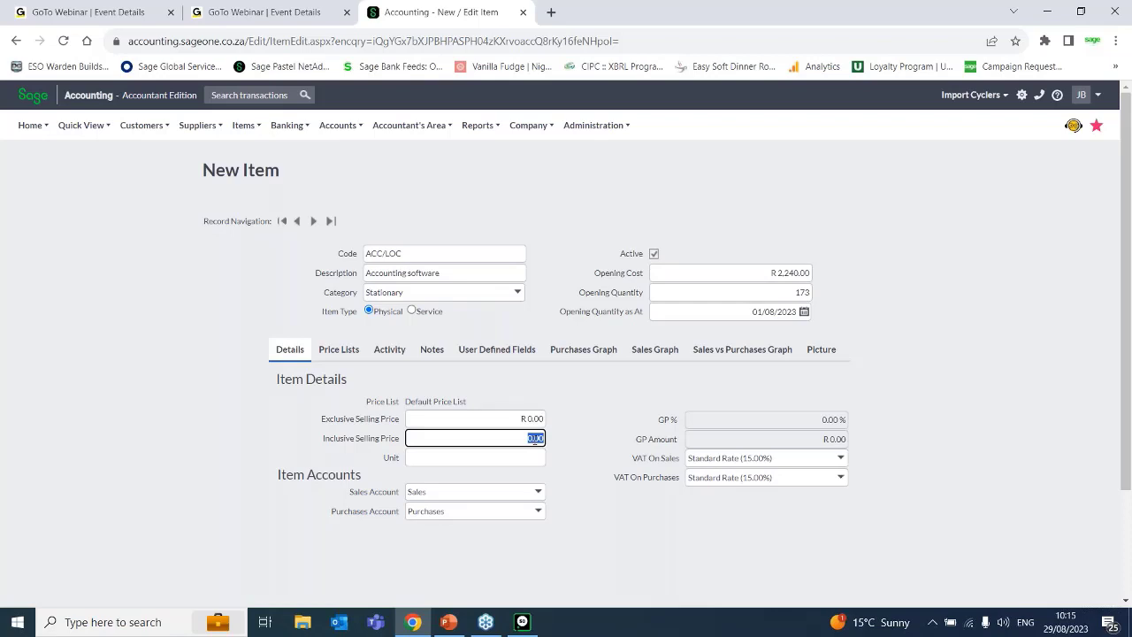
text(34)
text(00)
key(Tab)
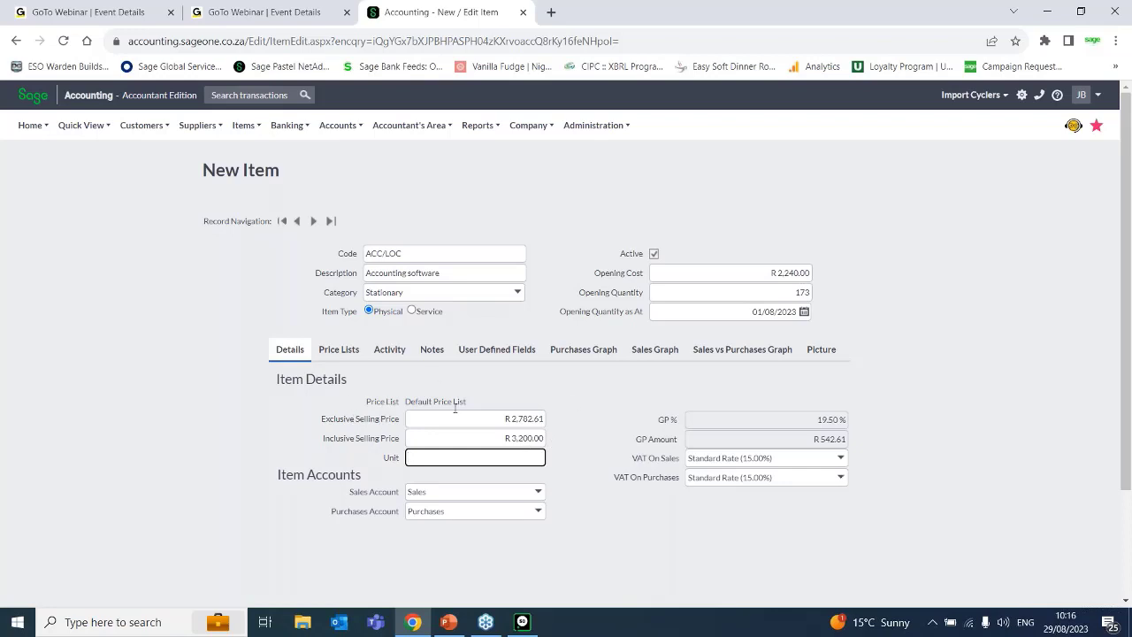
click(514, 419)
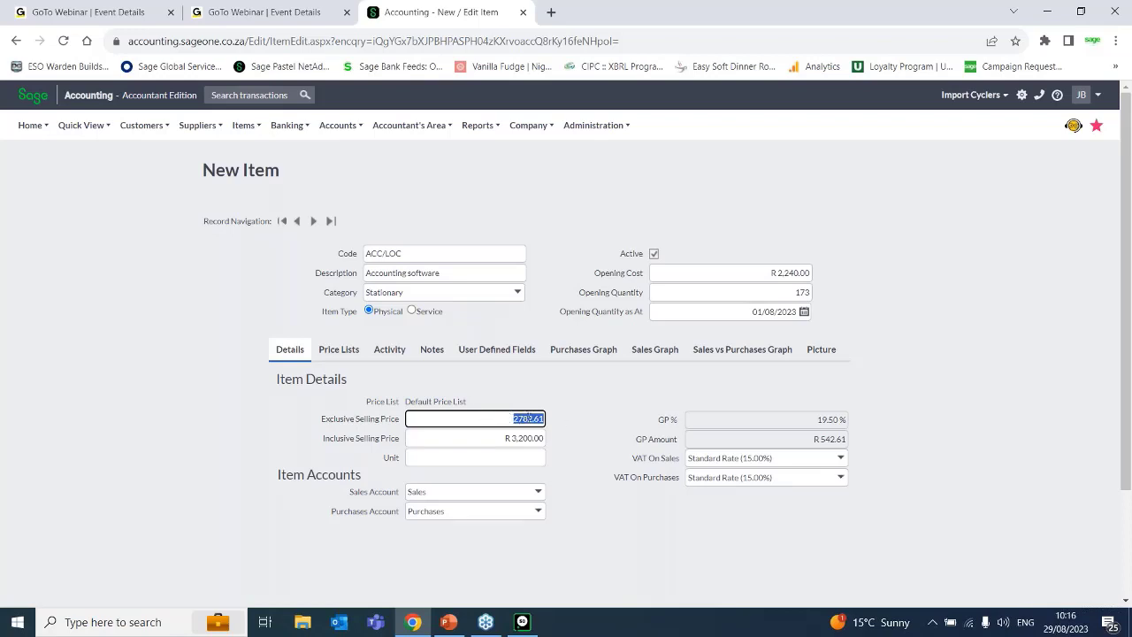
Set the new item's exclusive selling price to R 3,200.00, keeping the inclusive price at R 3,680.00.
text(3200)
key(Tab)
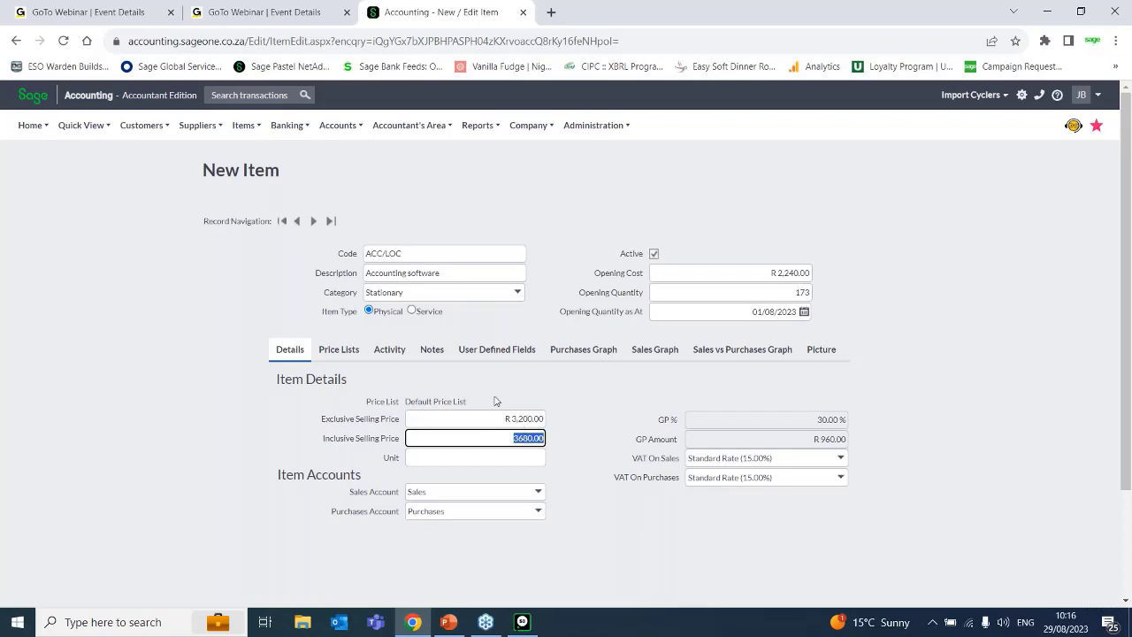
click(527, 439)
key(BackSpace)
text(0)
click(514, 455)
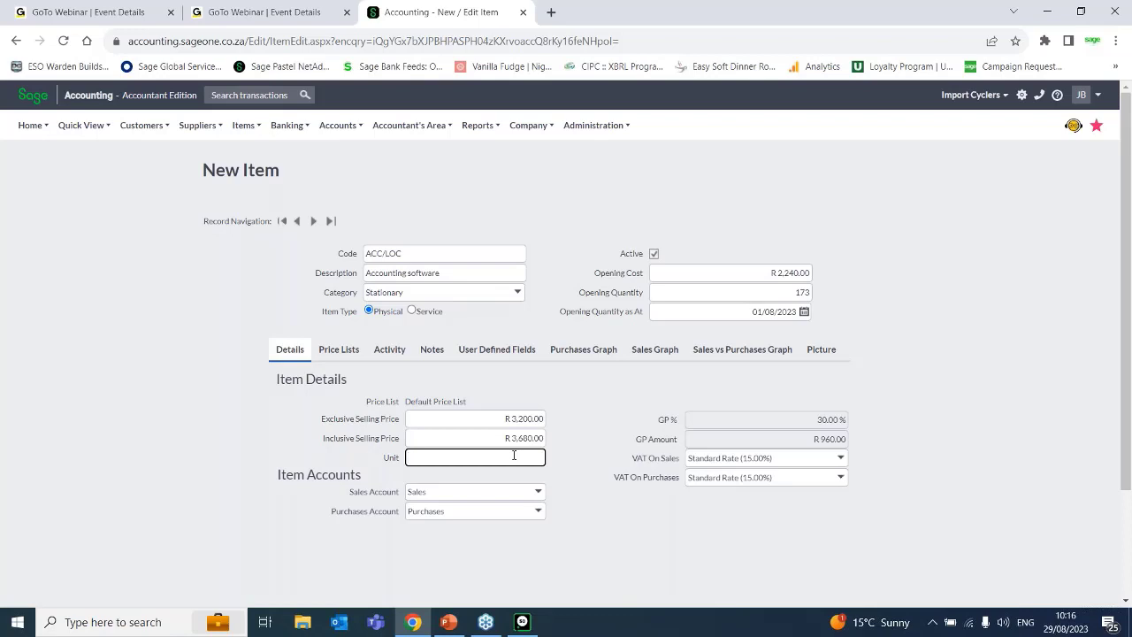
Try out each, ea and 100g as the new item's unit, clearing the trial entries.
text(each)
key(BackSpace)
key(BackSpace)
key(BackSpace)
text(ea)
key(BackSpace)
key(BackSpace)
text(100g)
key(BackSpace)
key(BackSpace)
key(BackSpace)
Set the new item's unit to each.
text(each)
click(25, 435)
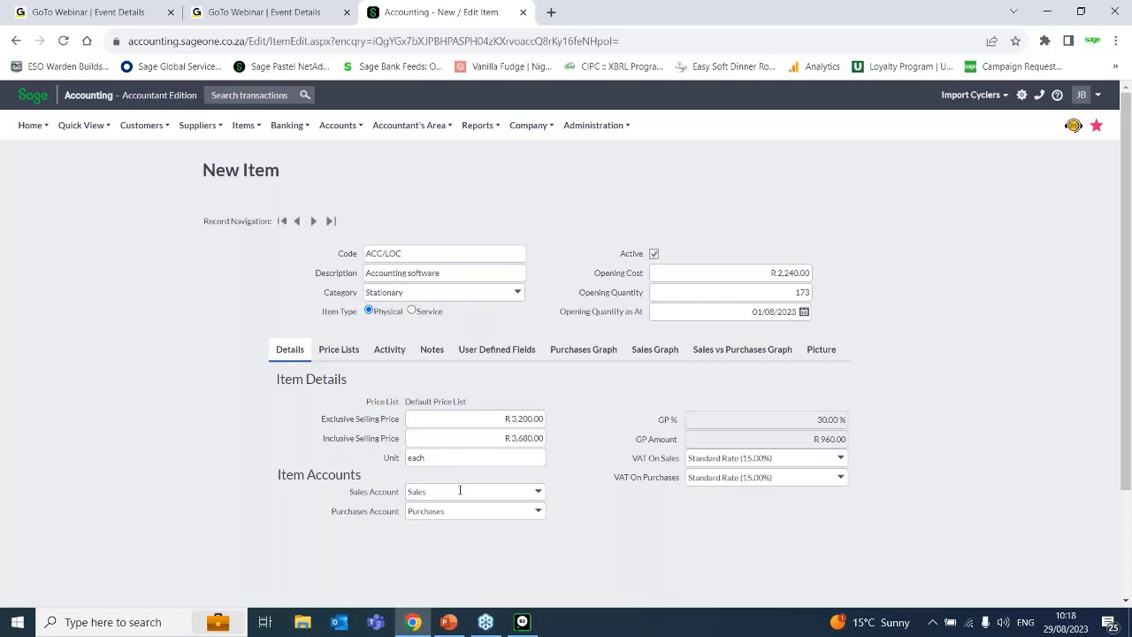
Append the store code JHB to the new item's code so it reads ACC/LOC JHB.
click(338, 125)
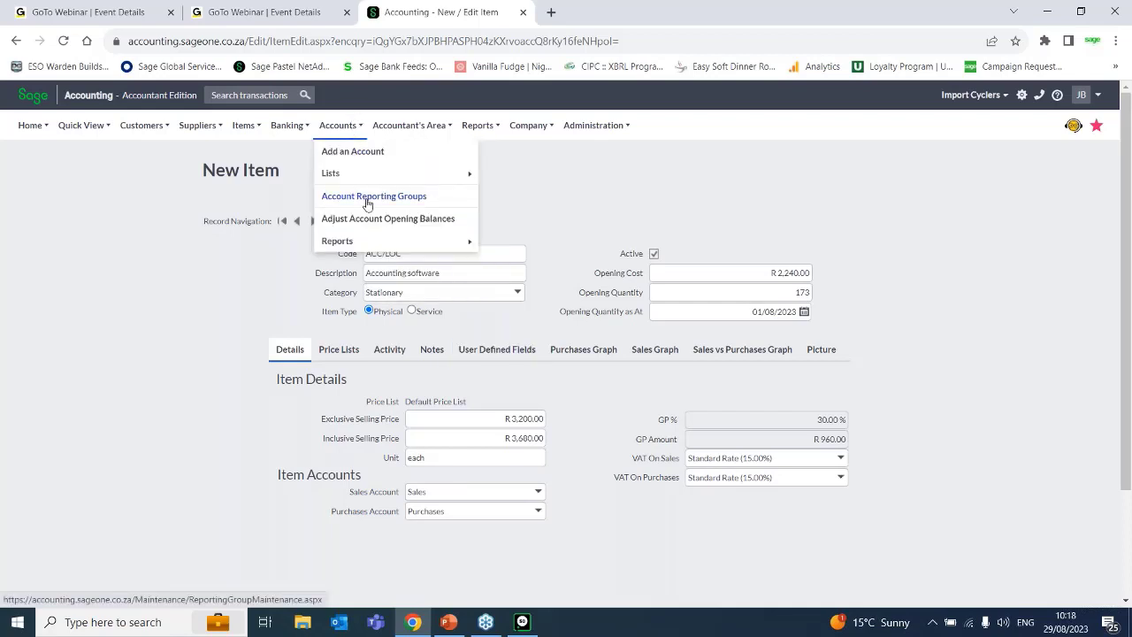
click(442, 253)
click(441, 252)
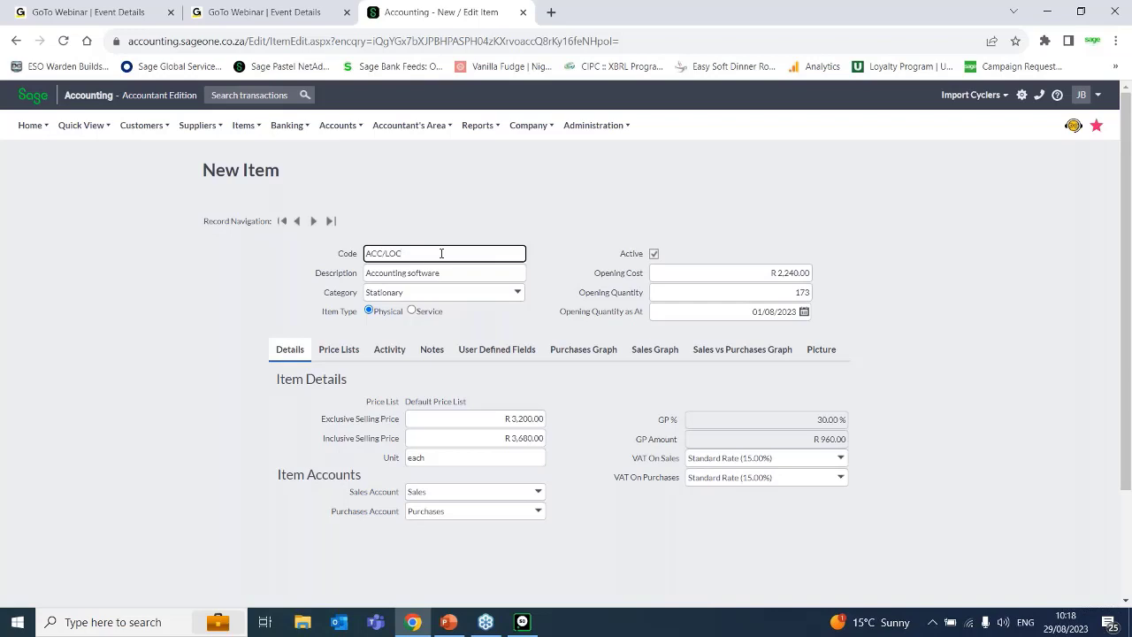
text(JH)
text(D)
Switch to Pastel Partner and examine the store choices for the ACC/LOC inventory item.
click(521, 621)
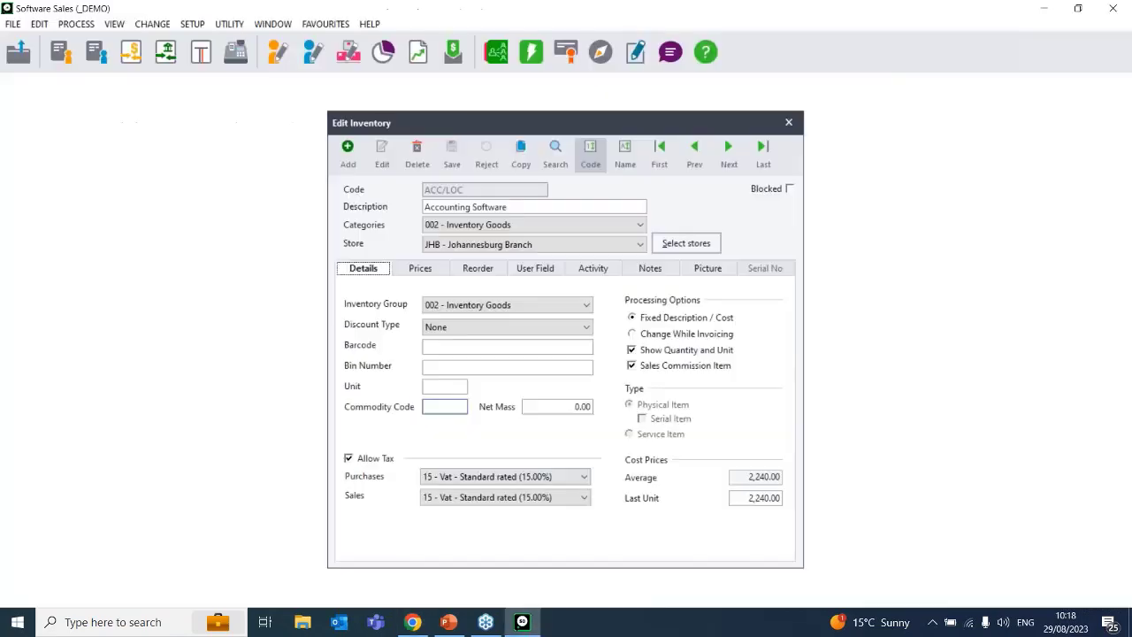
click(624, 249)
click(504, 281)
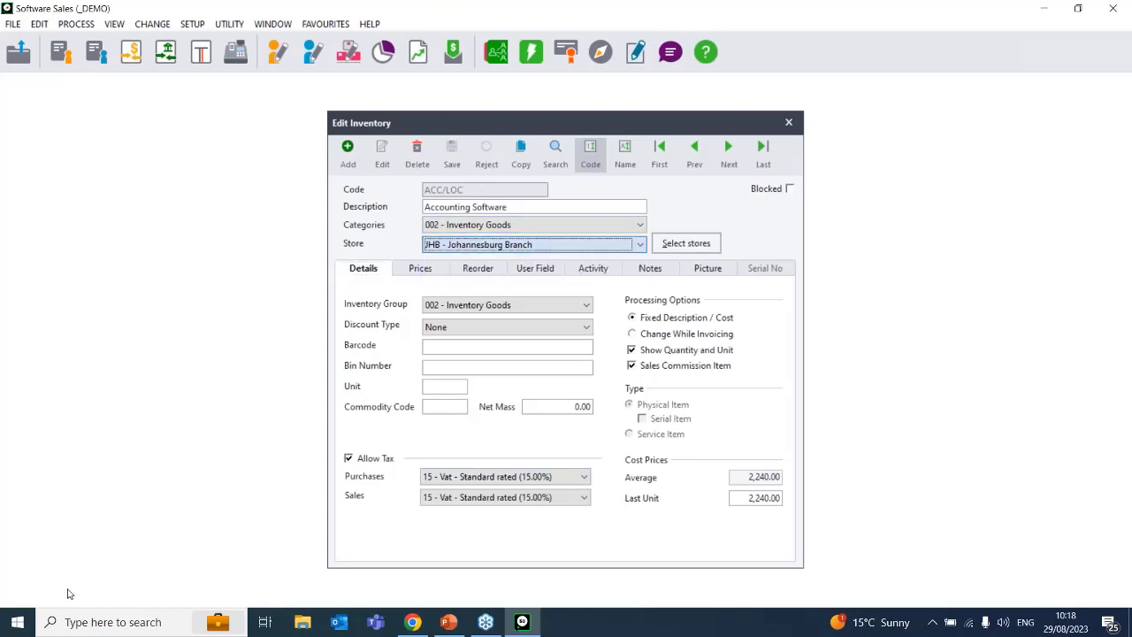
Return to Sage Accounting in Chrome and view the sales account options for the new item.
click(411, 623)
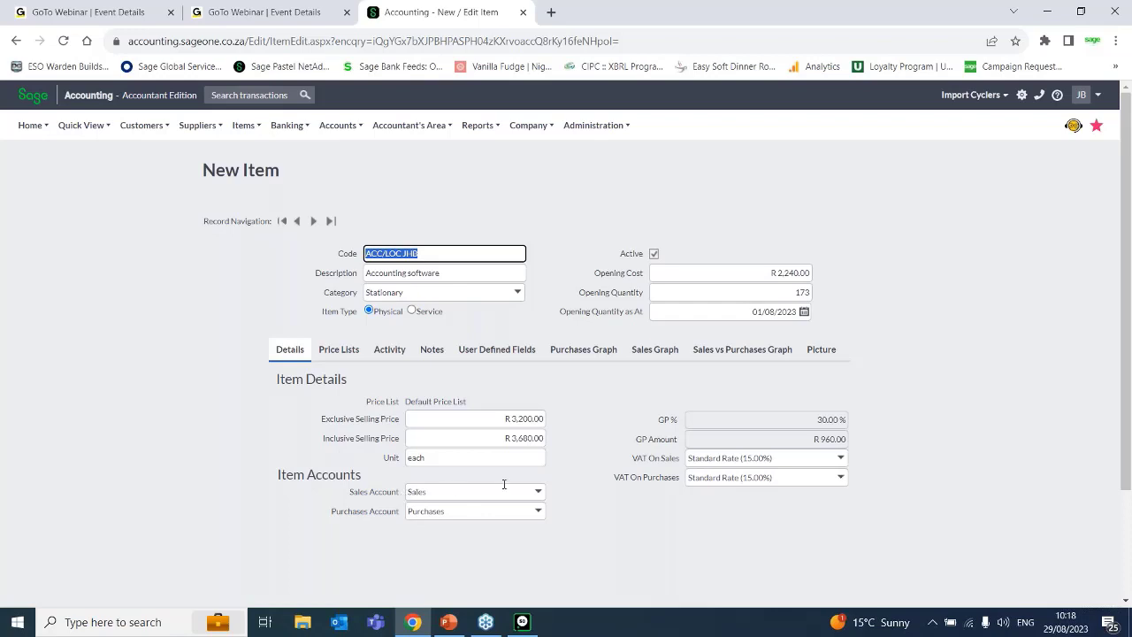
click(538, 494)
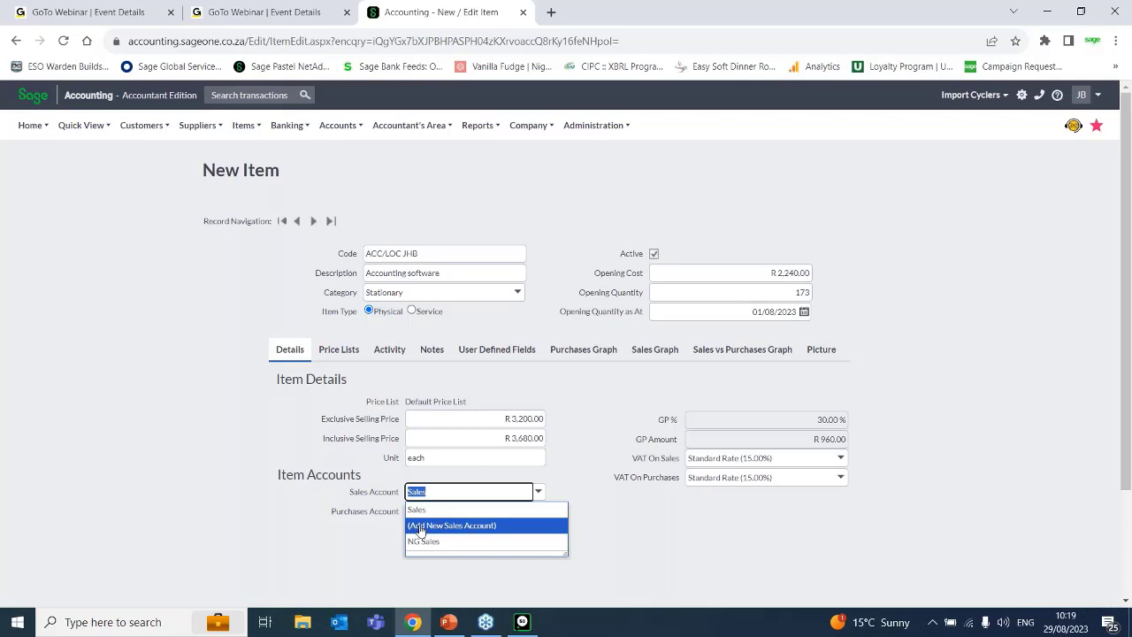
mouse_move(345, 138)
Remove the JHB suffix from the new item's code so it reads ACC/LOC.
click(437, 255)
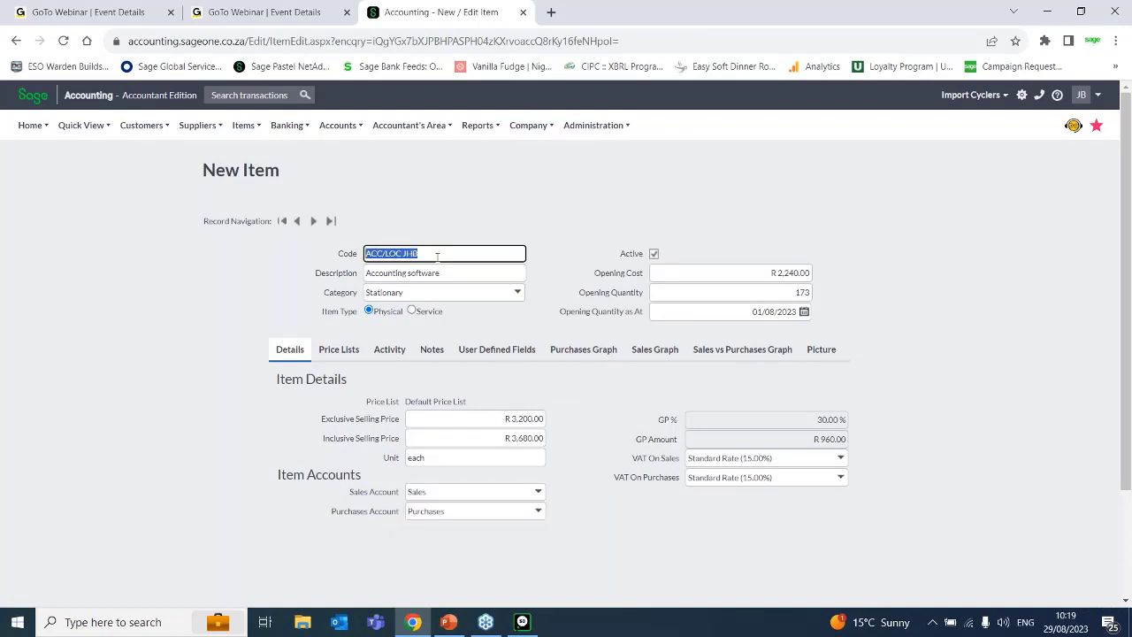
click(430, 254)
key(BackSpace)
key(BackSpace)
key(BackSpace)
key(BackSpace)
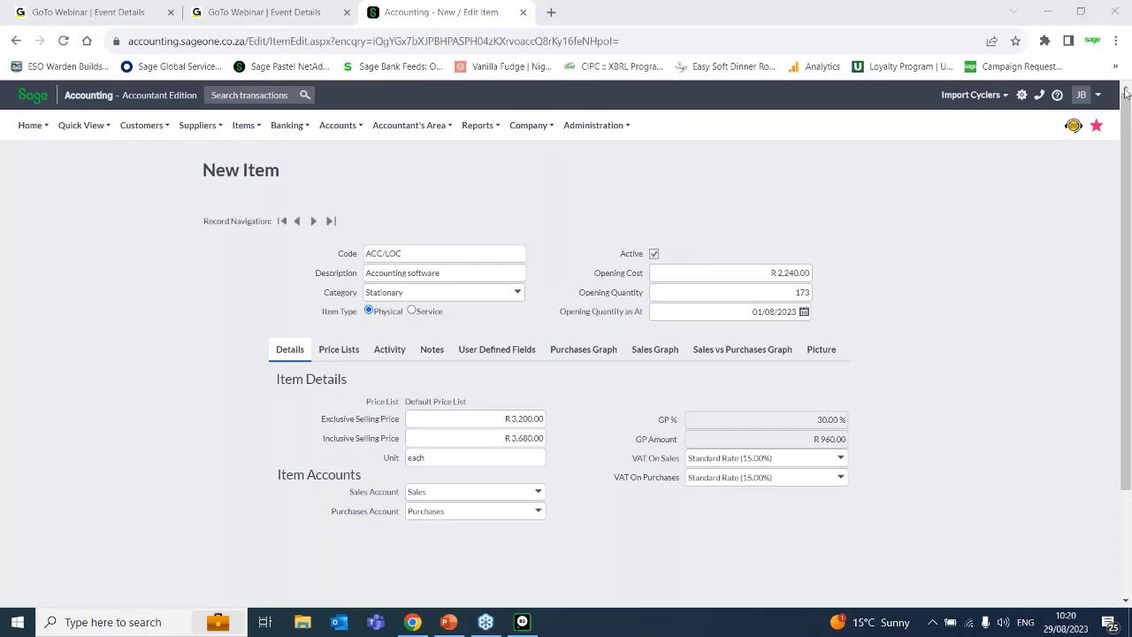
Check the new item's price lists section and save the item.
drag(1129, 128, 1129, 232)
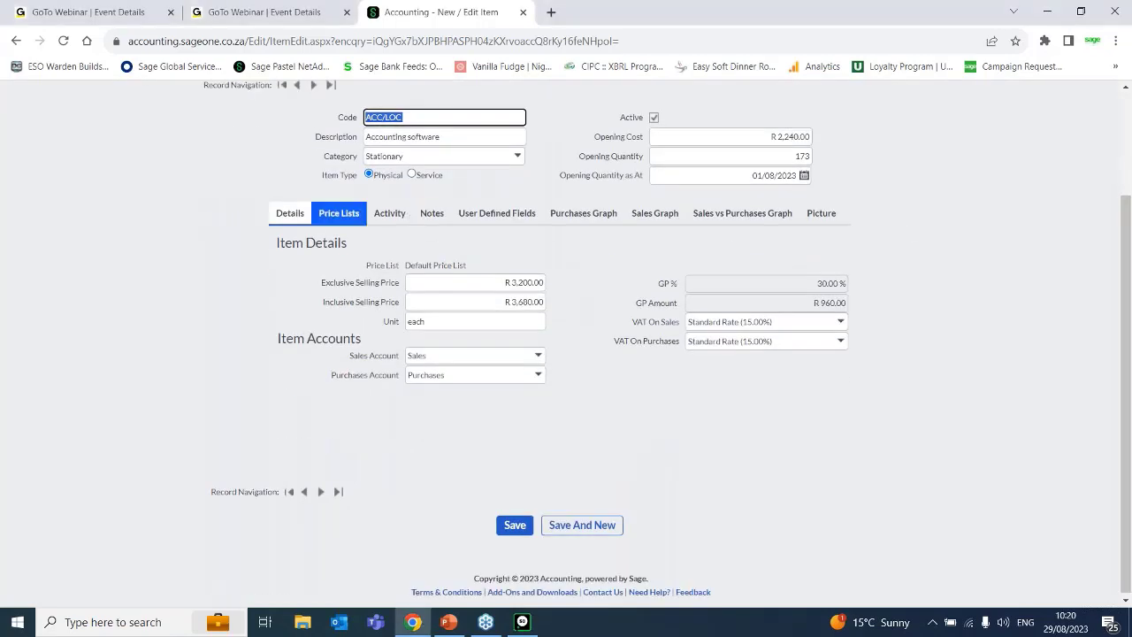
click(332, 219)
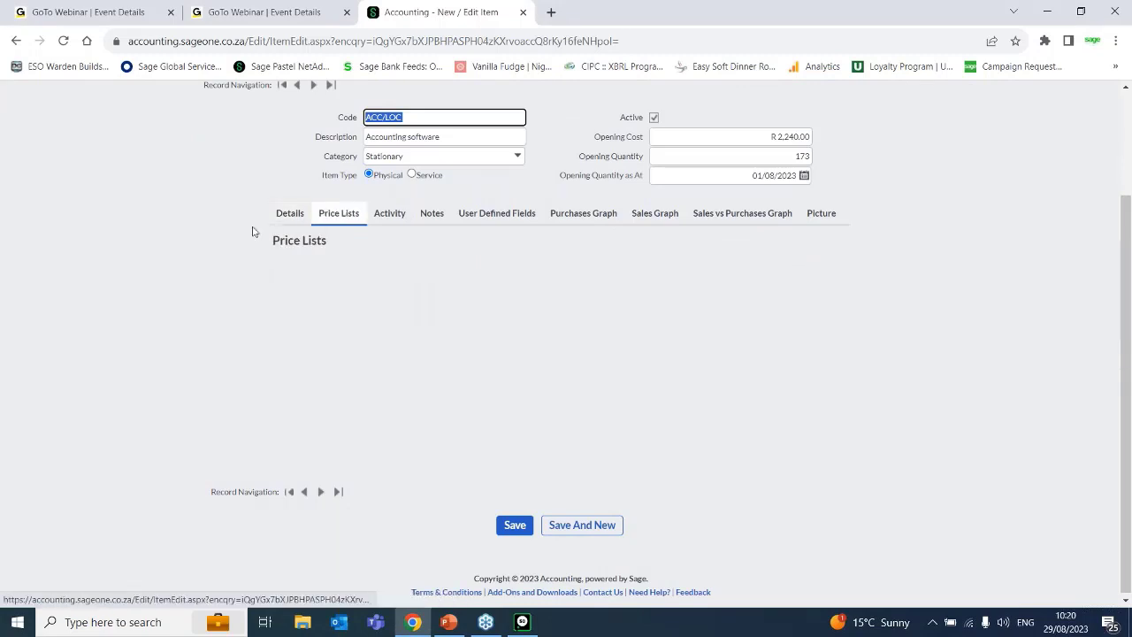
click(294, 220)
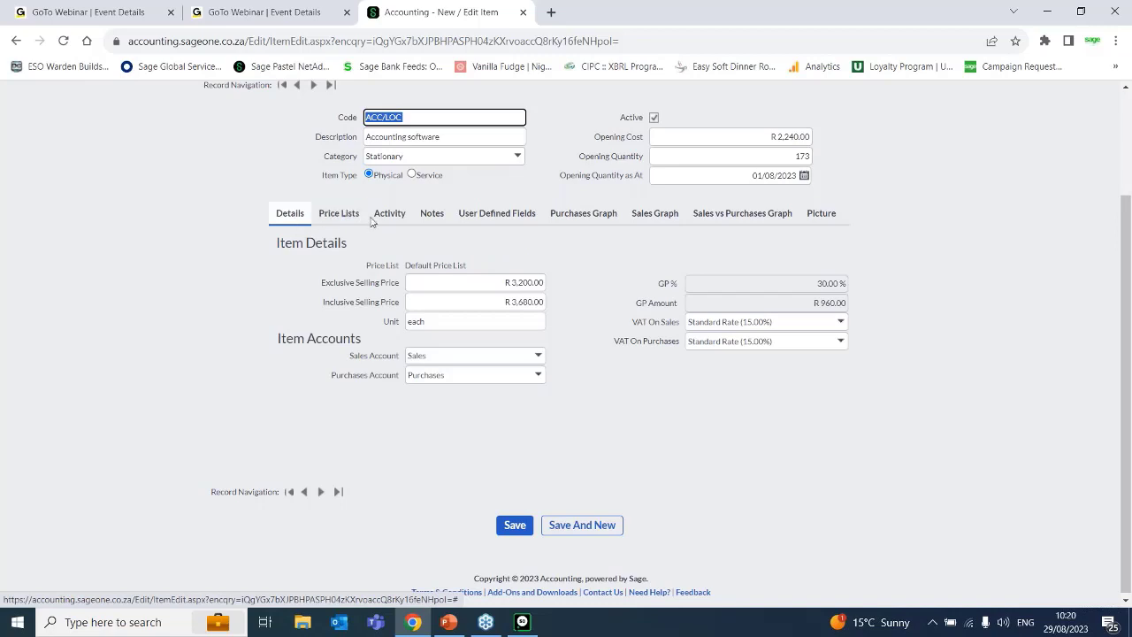
click(504, 527)
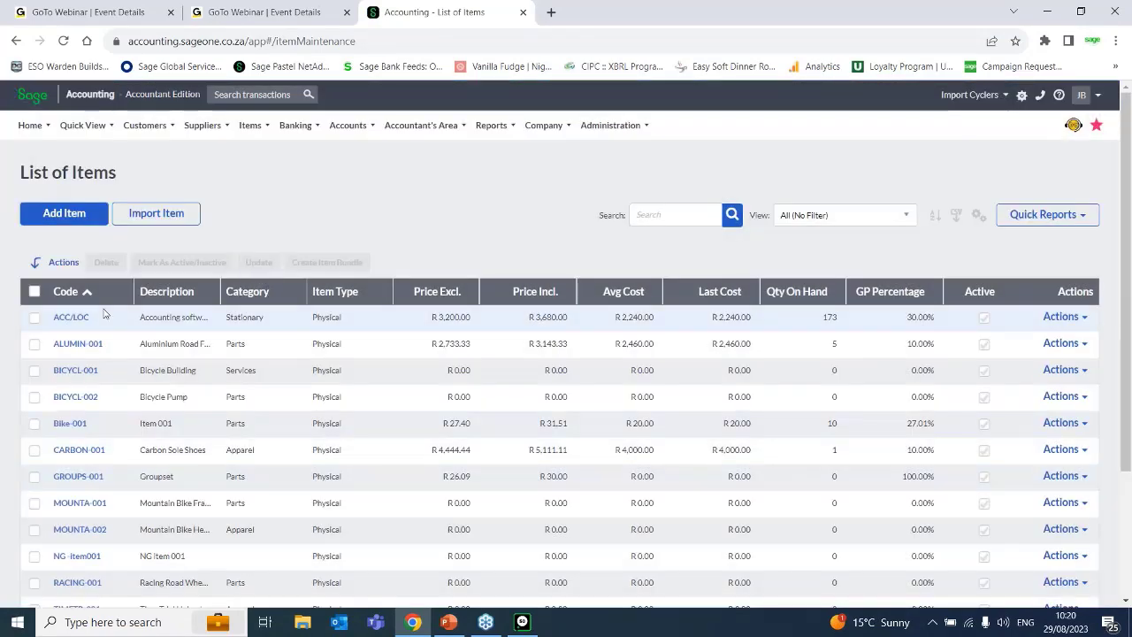
Reopen the ACC/LOC item from the list of items and view its price lists.
click(69, 317)
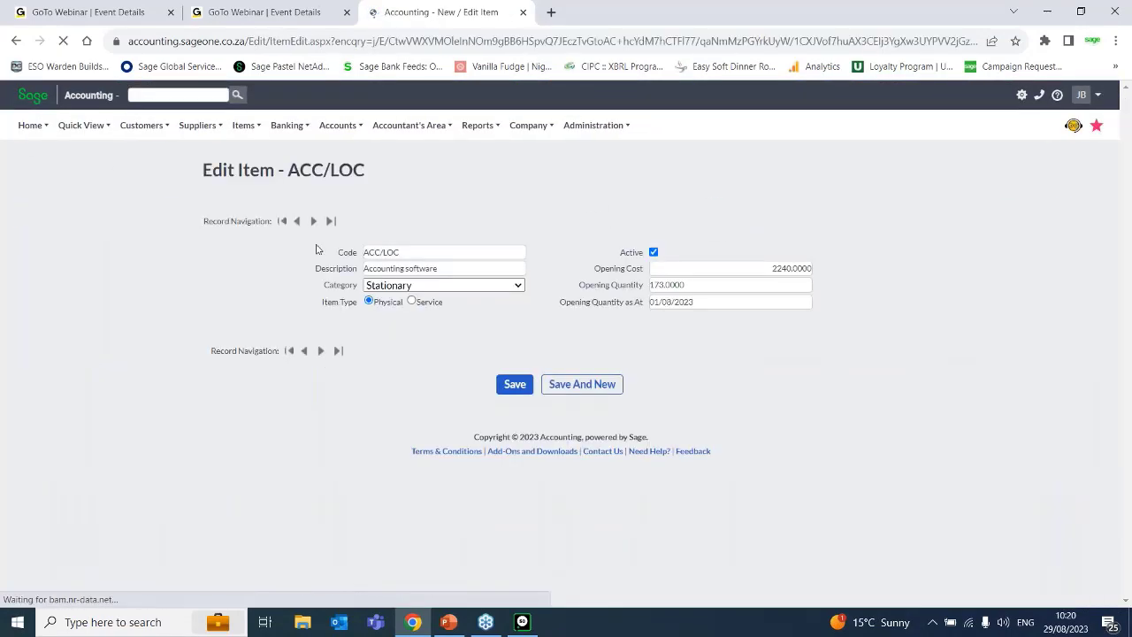
click(338, 349)
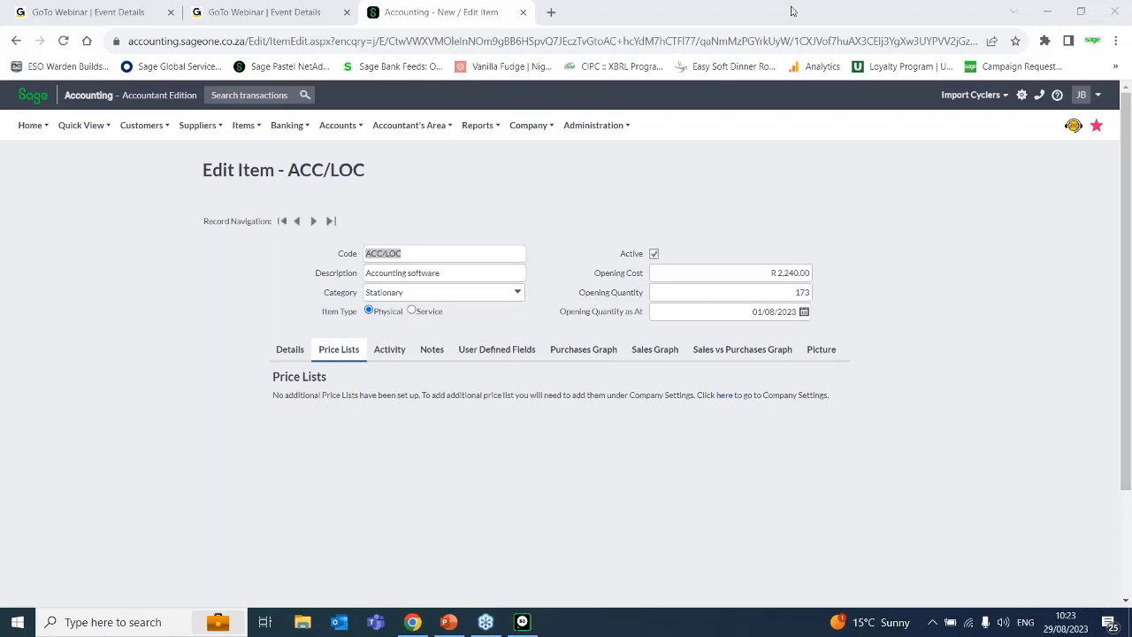
click(606, 505)
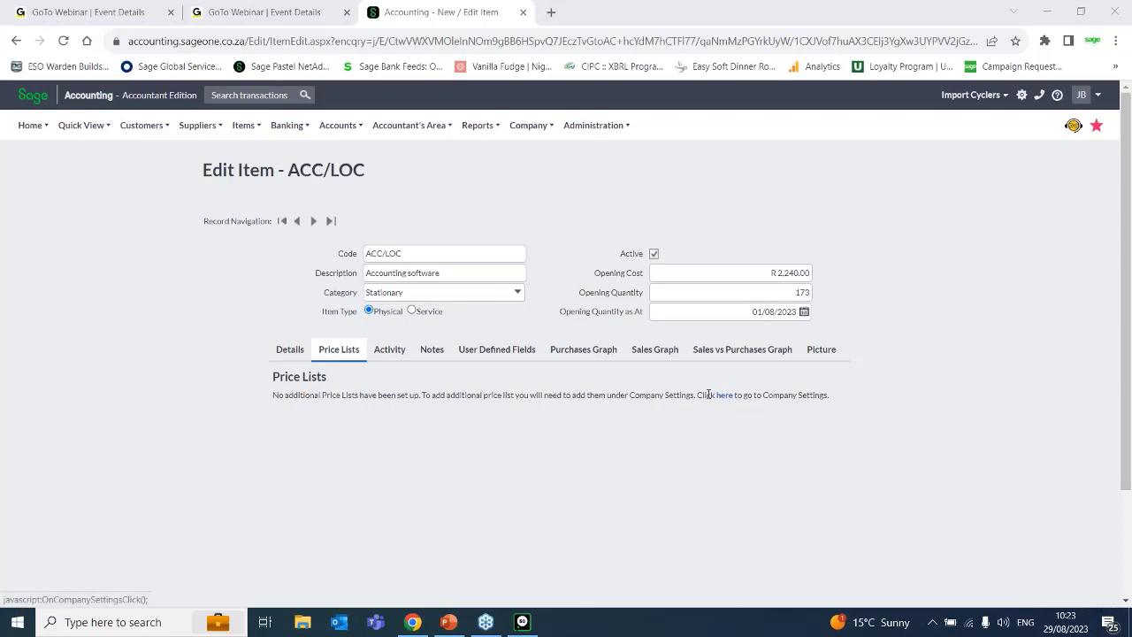
Open the item settings within the general section of the company settings.
click(530, 125)
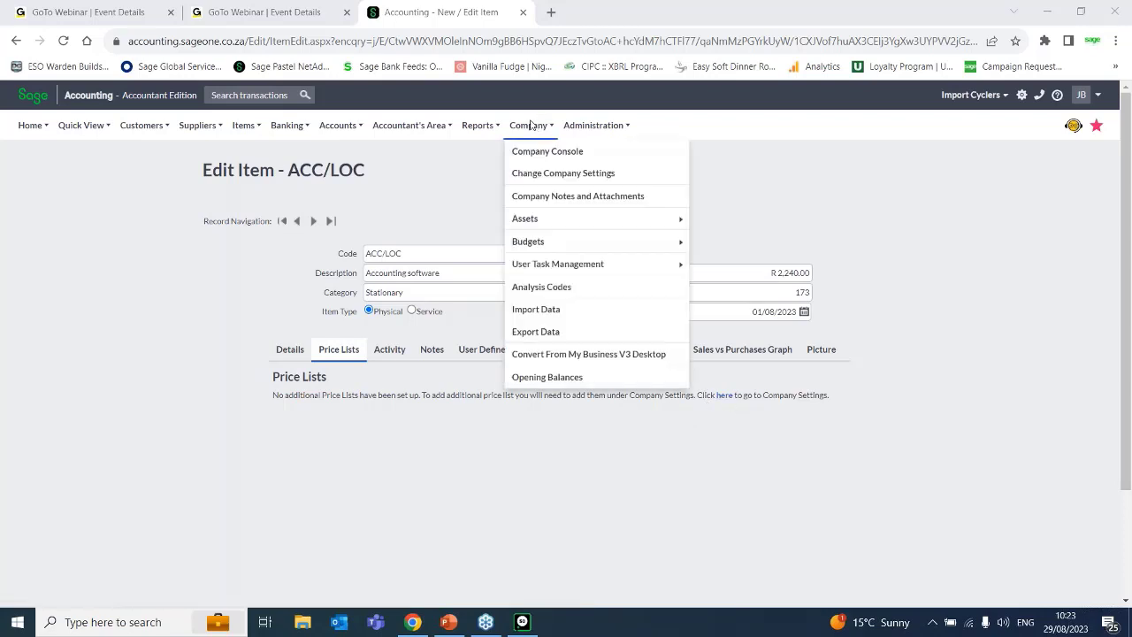
click(540, 176)
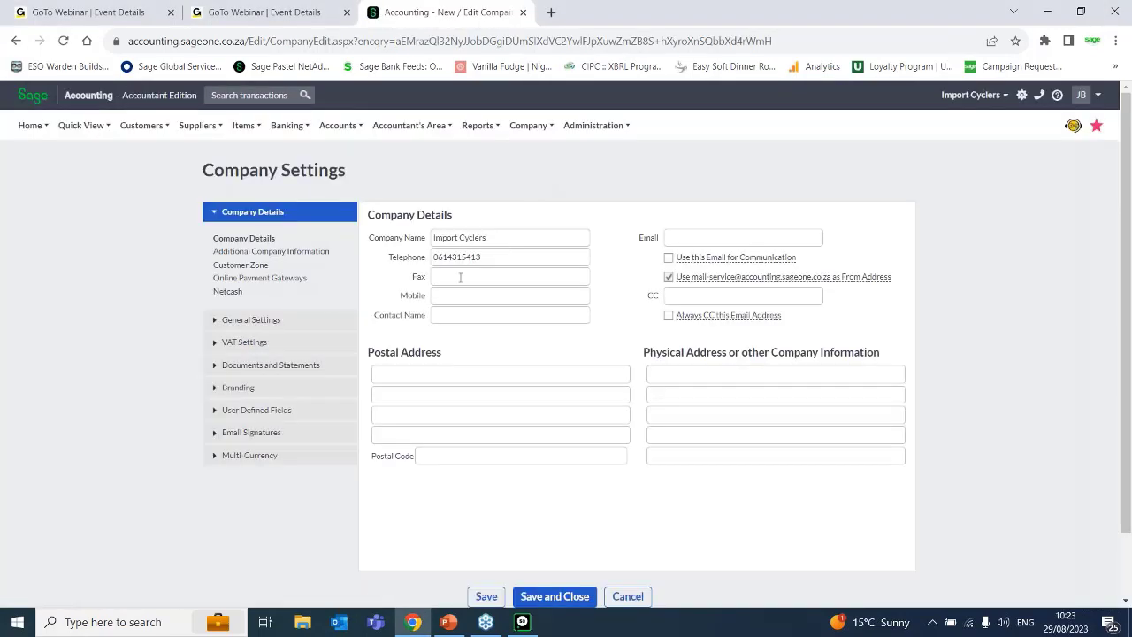
click(215, 321)
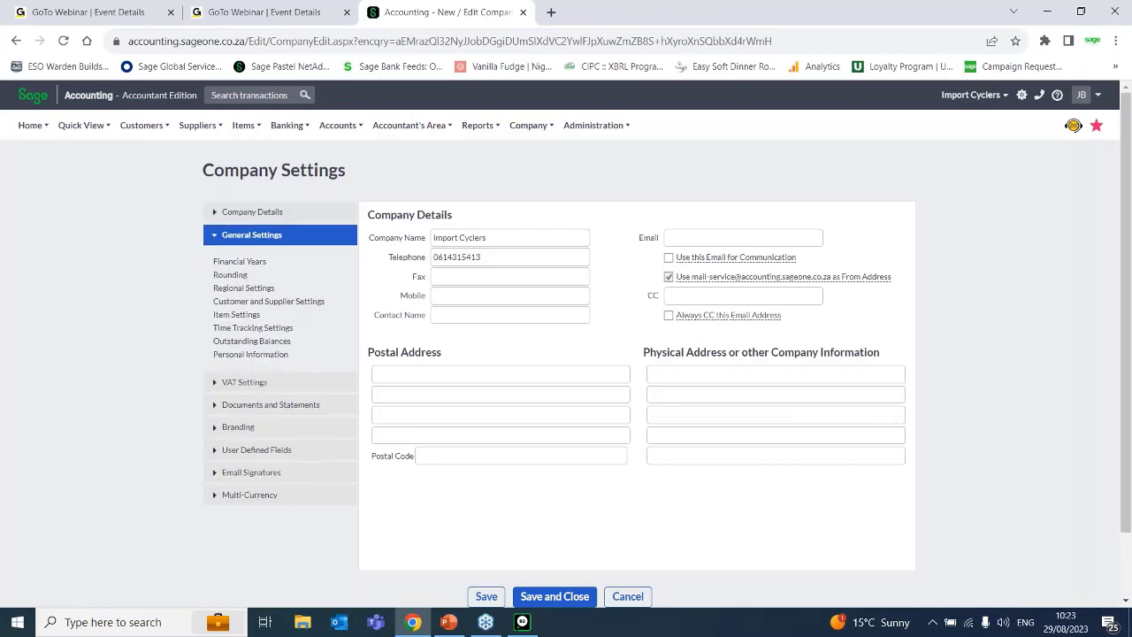
click(234, 315)
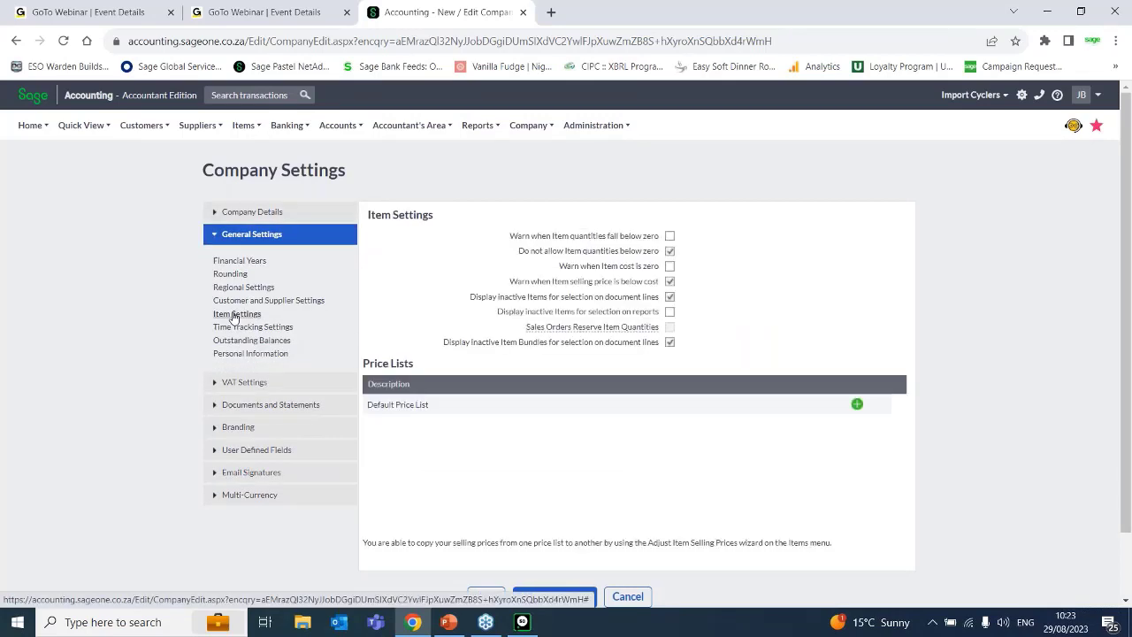
click(1070, 19)
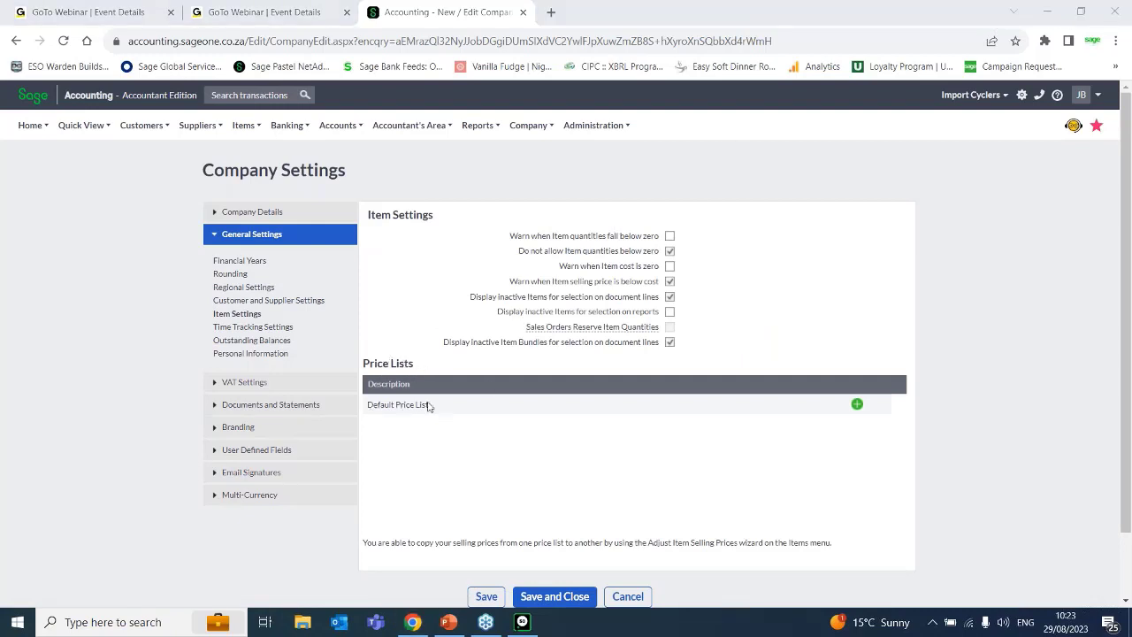
Add a price list named Wholesale below the default price list.
click(856, 406)
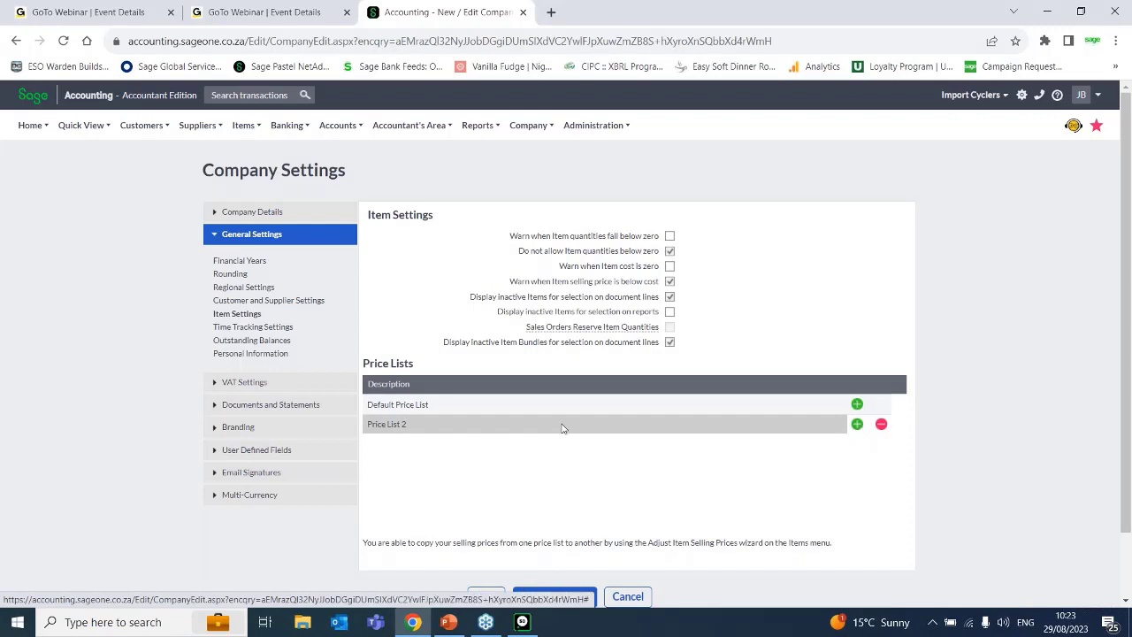
click(411, 424)
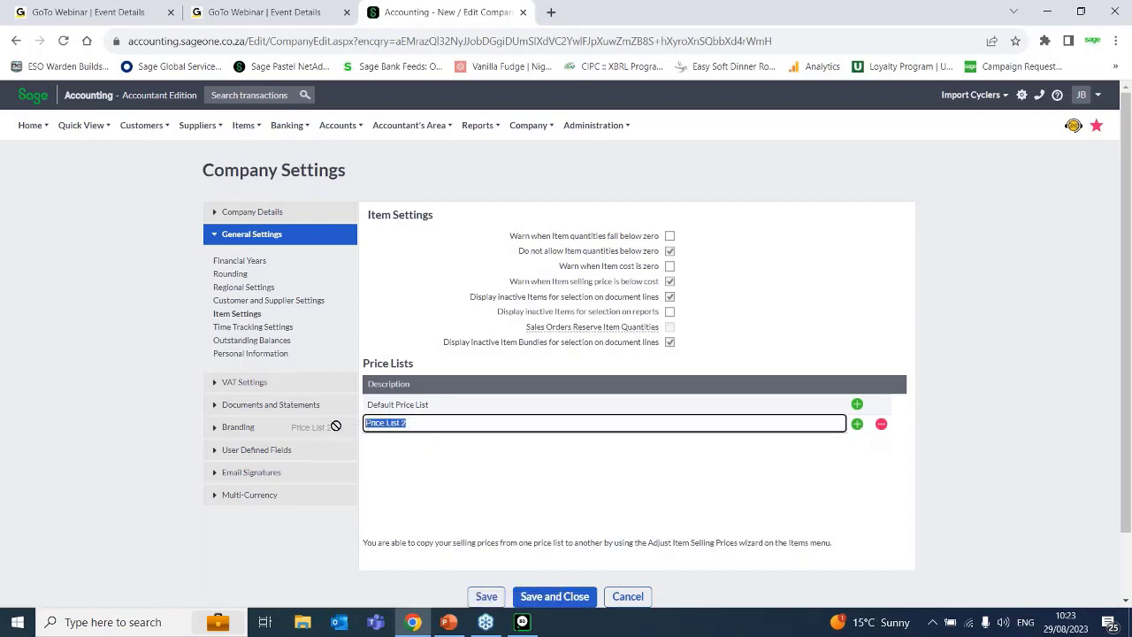
text(Wh)
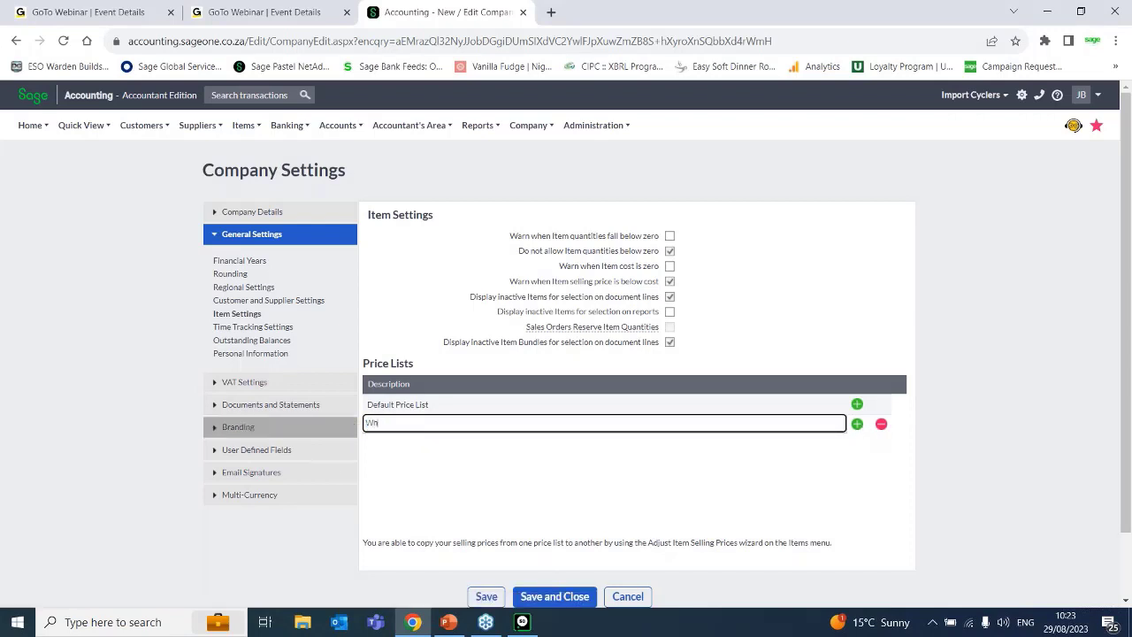
text(olesale)
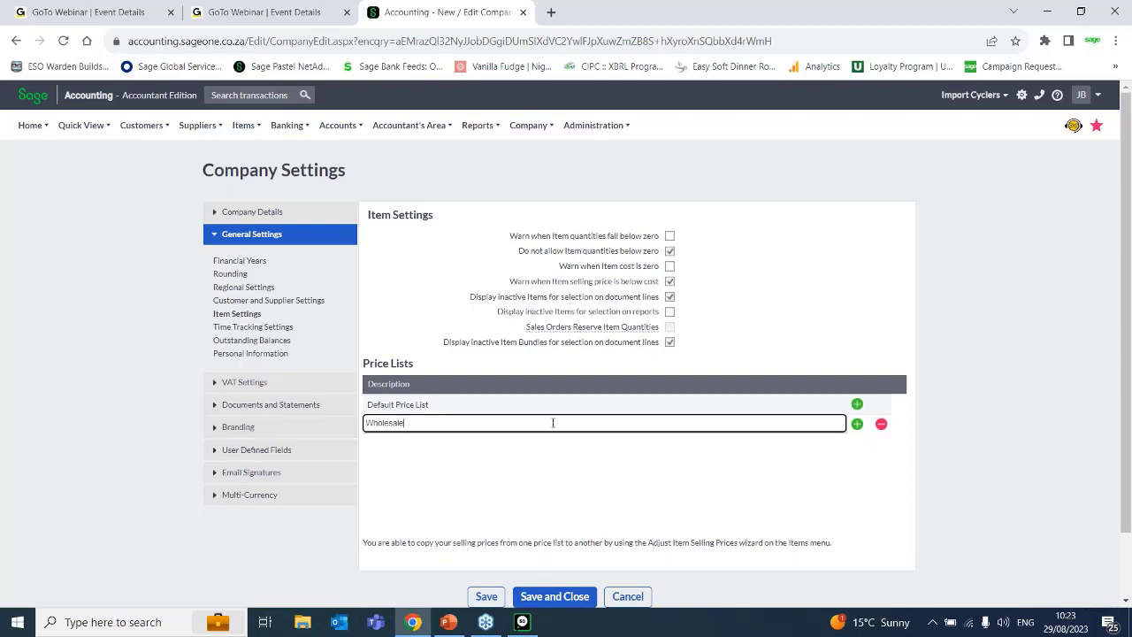
Add price lists named Pensioners and Retail, and save the company settings without updating the VAT number.
click(857, 424)
text(Pensioners)
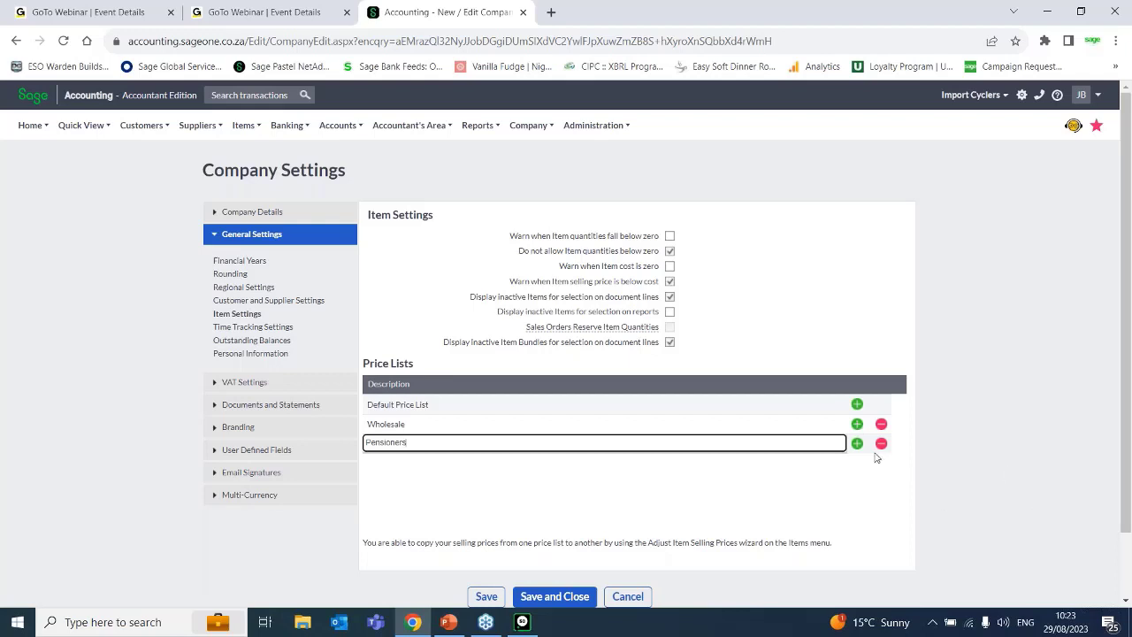
click(857, 443)
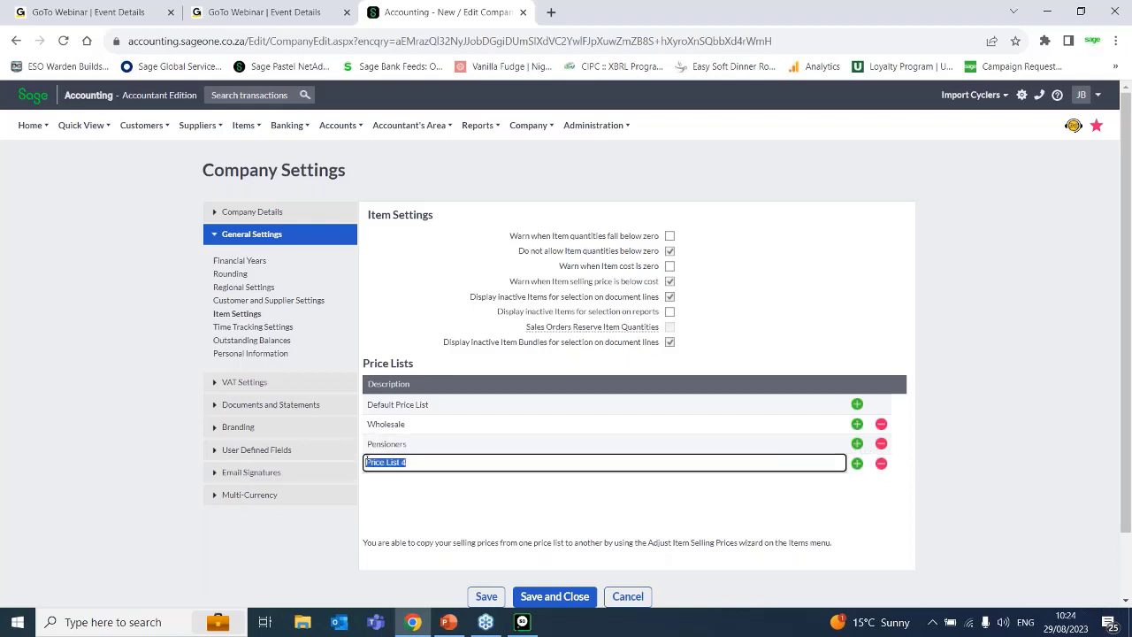
text(Reta)
click(487, 596)
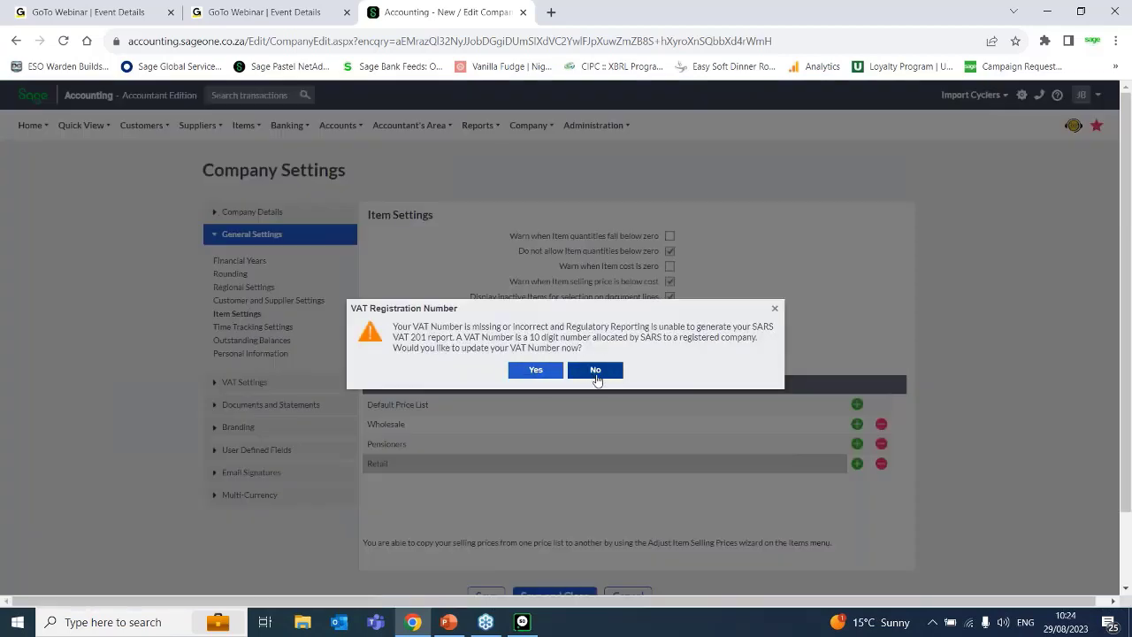
click(596, 370)
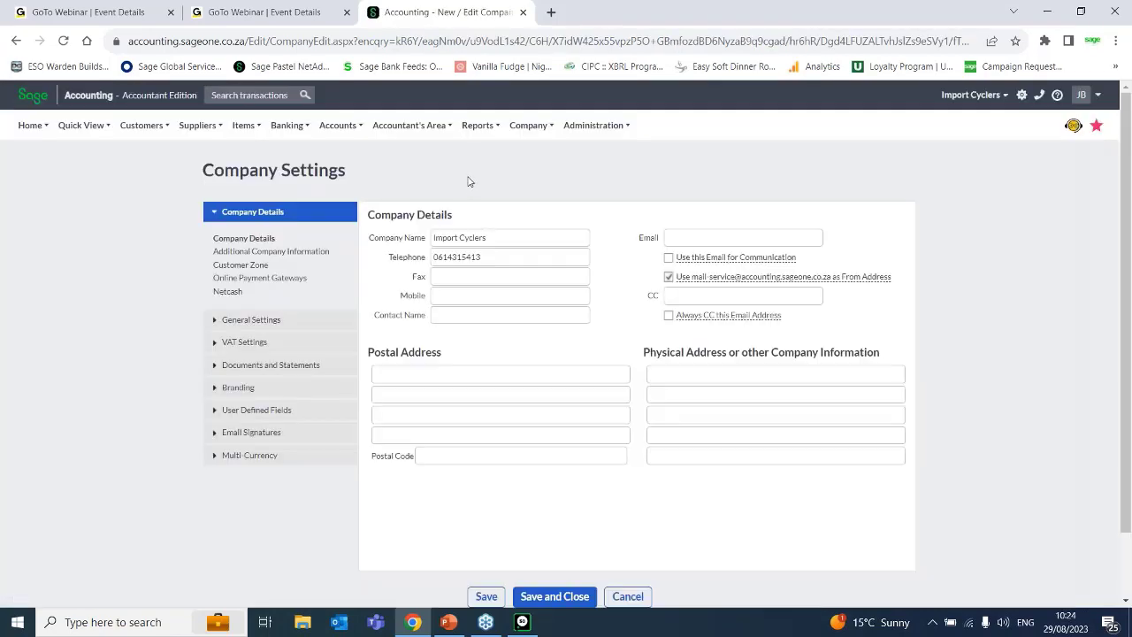
Open the ACC/LOC item for editing from the list of items.
mouse_move(244, 126)
click(252, 152)
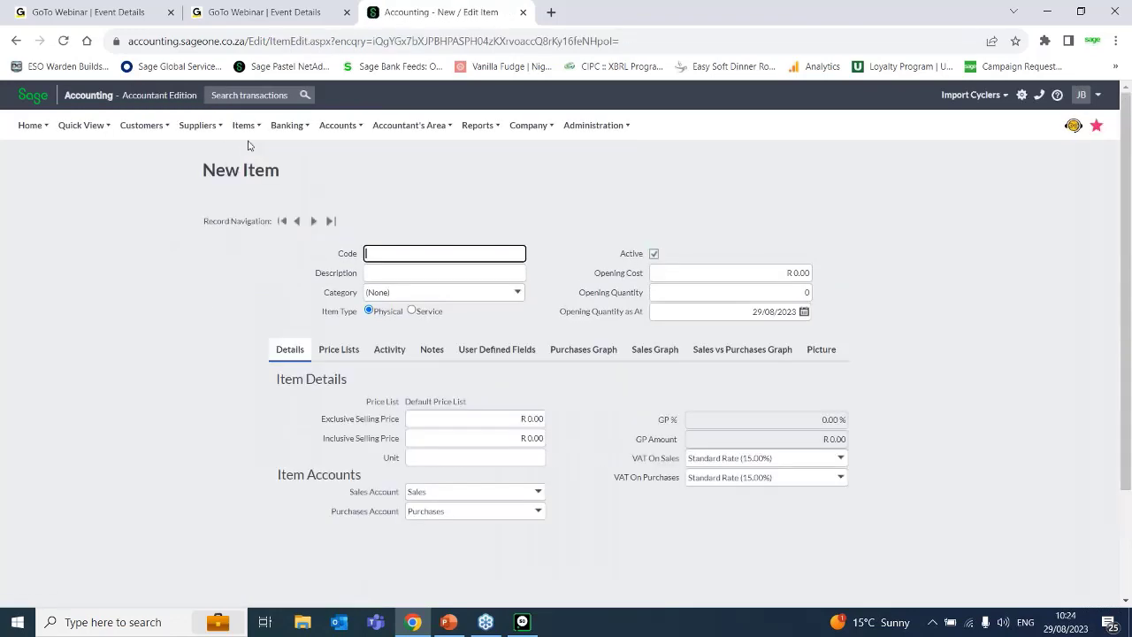
mouse_move(246, 123)
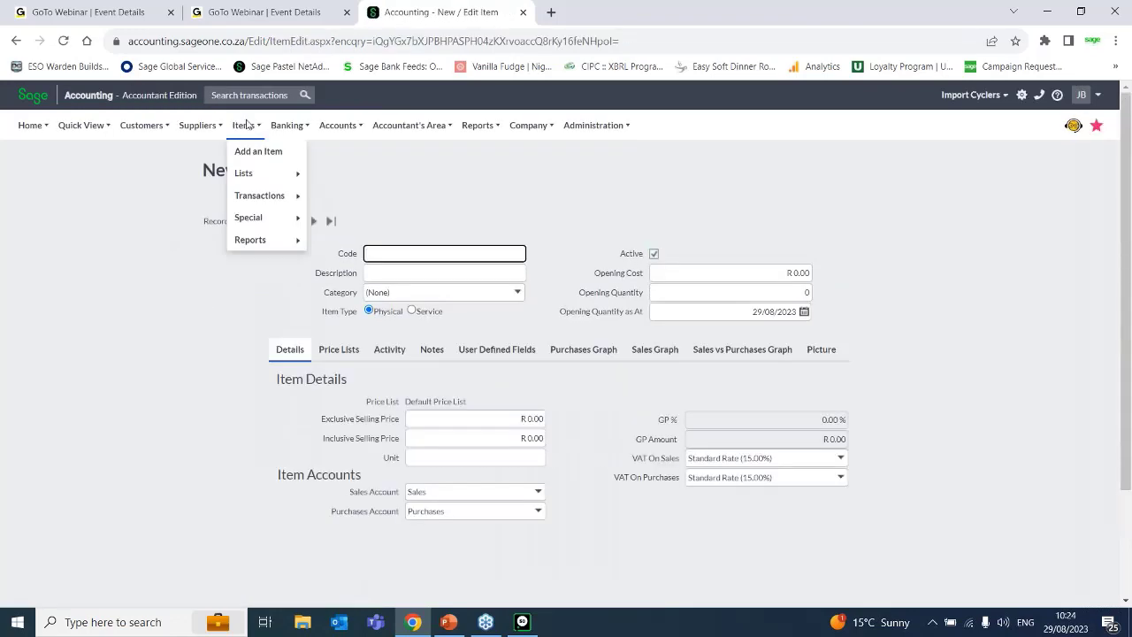
click(363, 181)
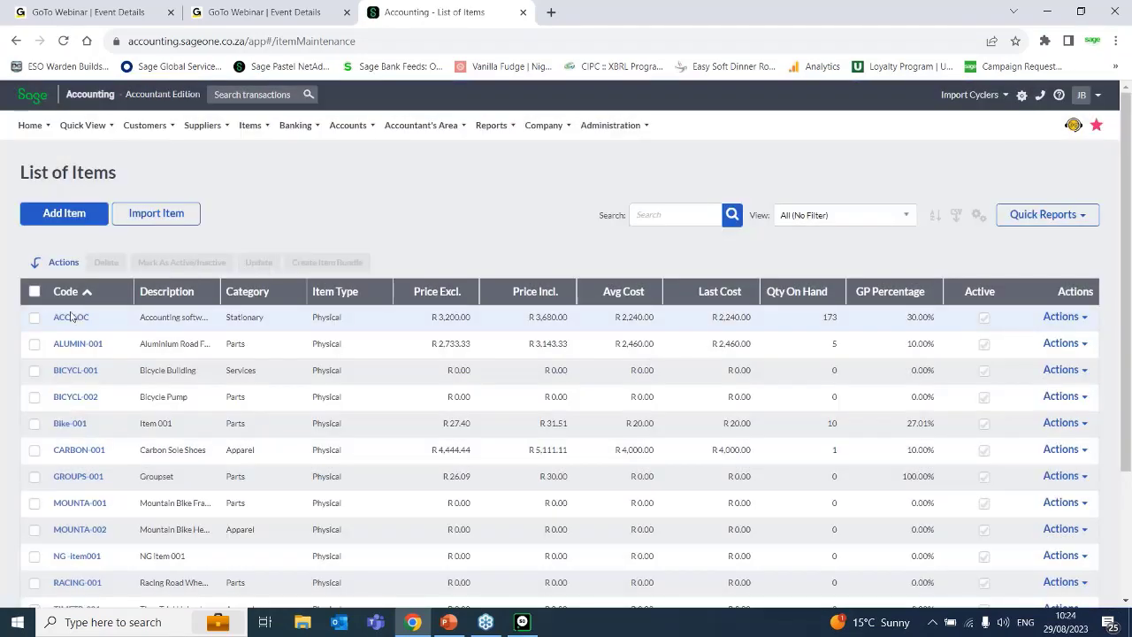
click(69, 322)
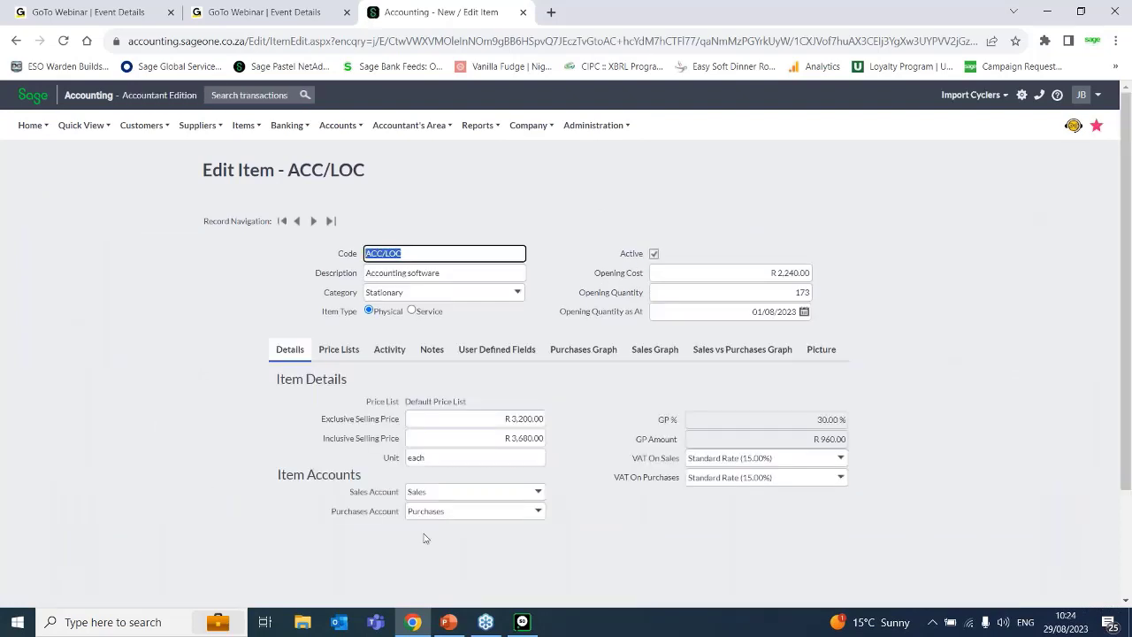
Review the item's price lists and compare them with the default price list in the item details.
click(336, 354)
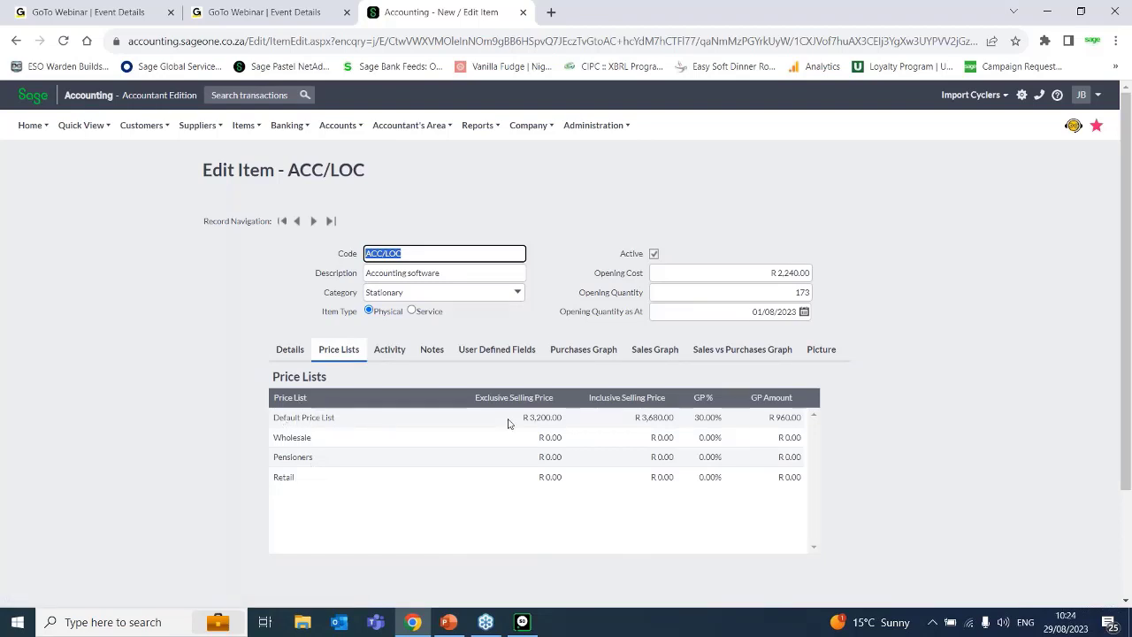
click(277, 354)
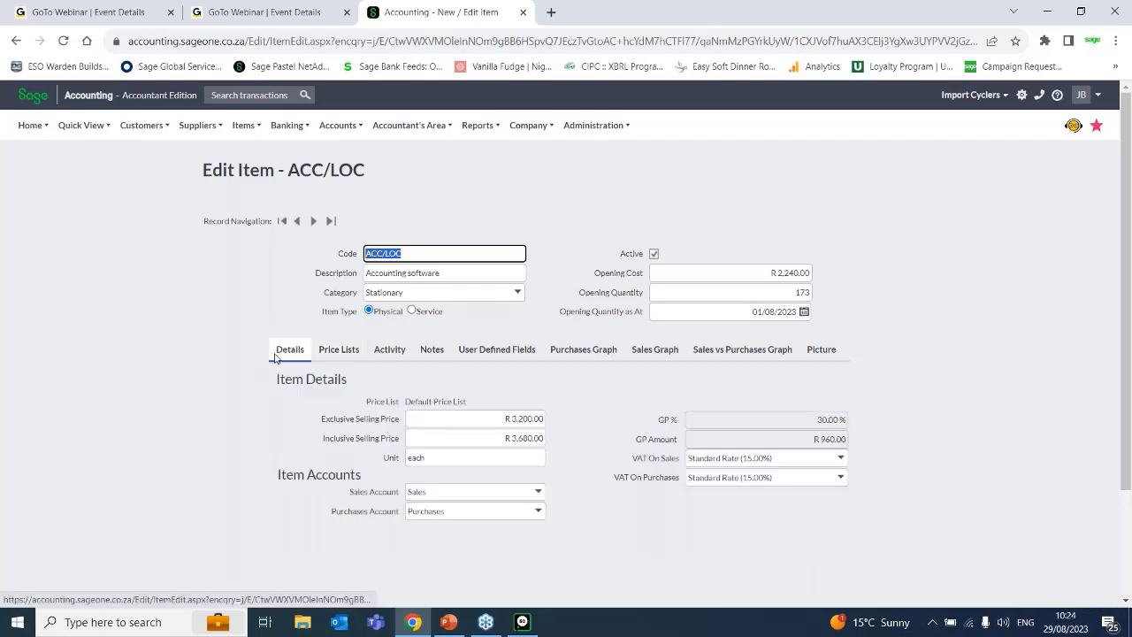
click(440, 402)
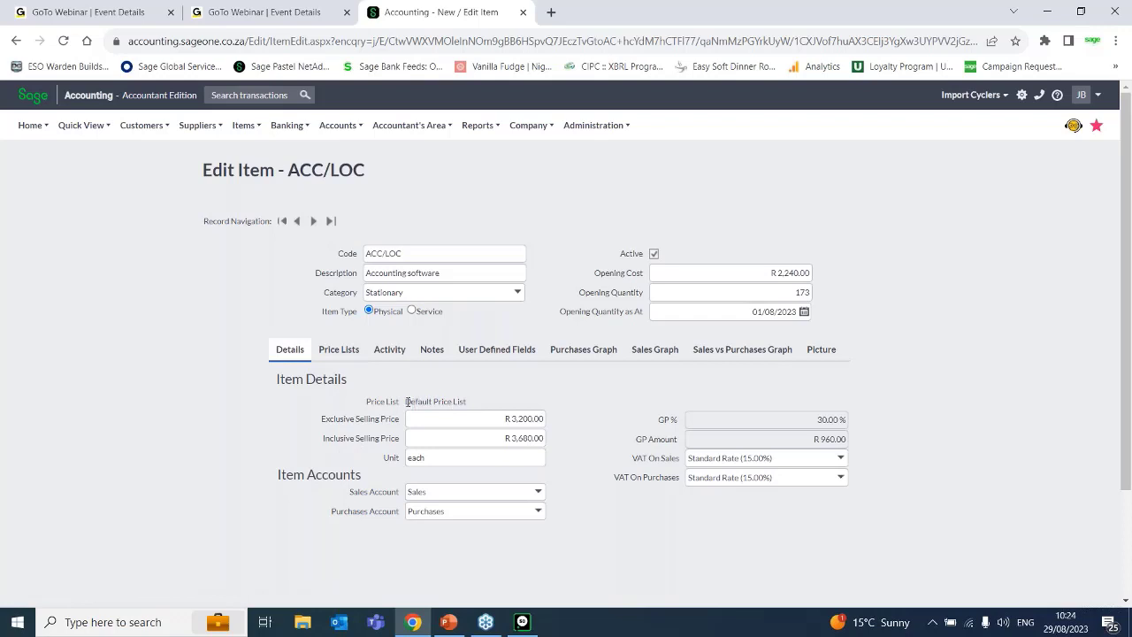
drag(406, 401, 500, 413)
Set the exclusive selling price in the item's Wholesale price list to R 2,700.00.
click(350, 351)
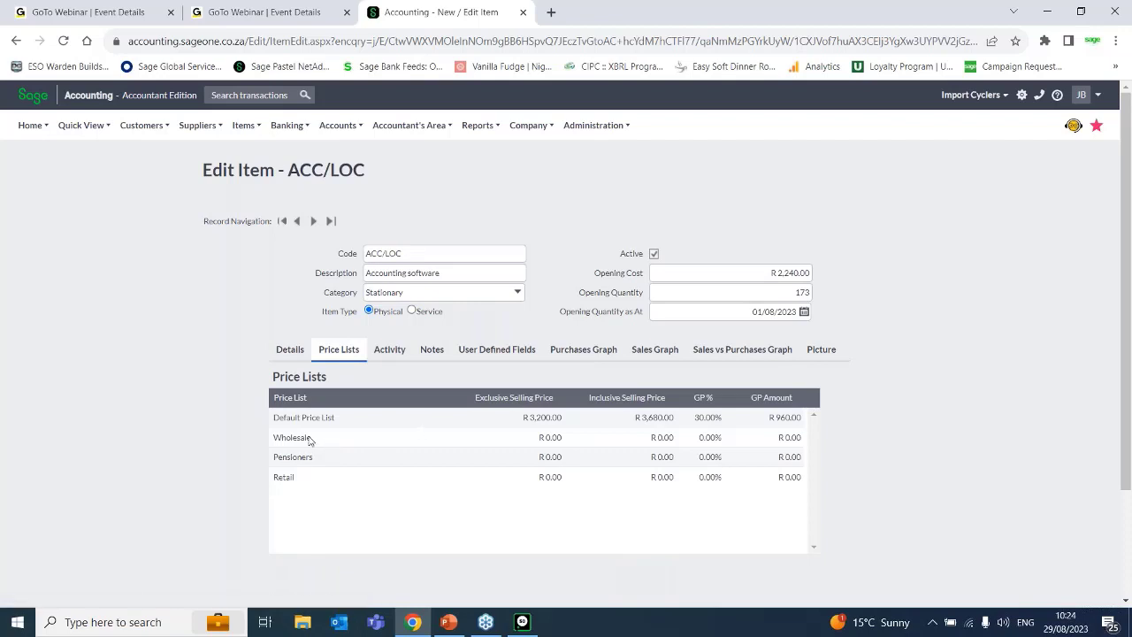
click(543, 439)
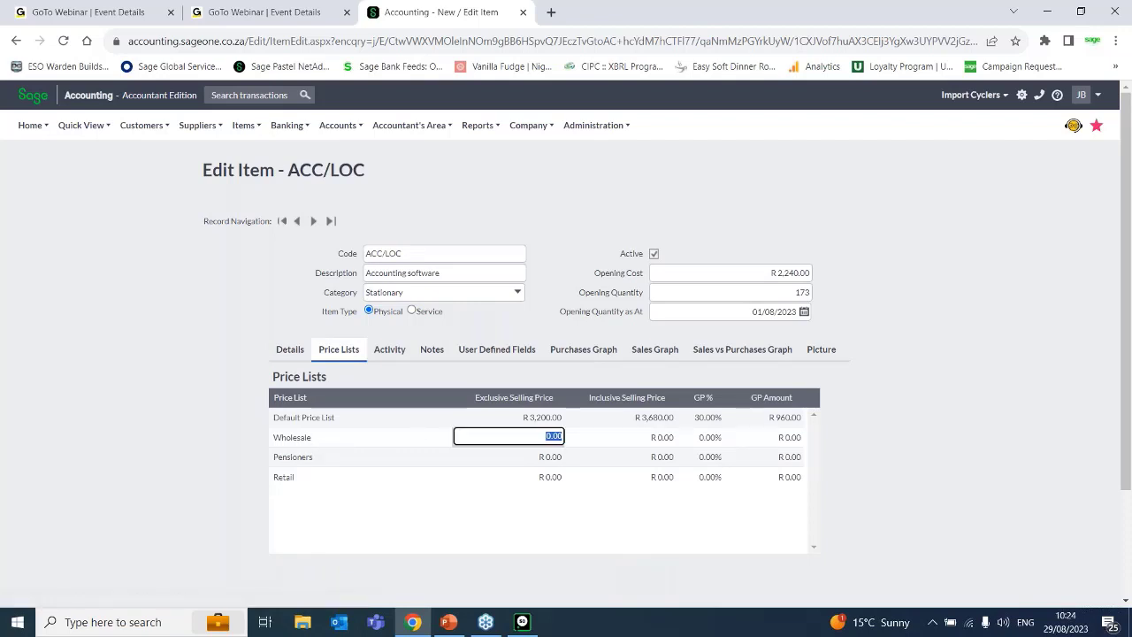
text(2700)
click(552, 460)
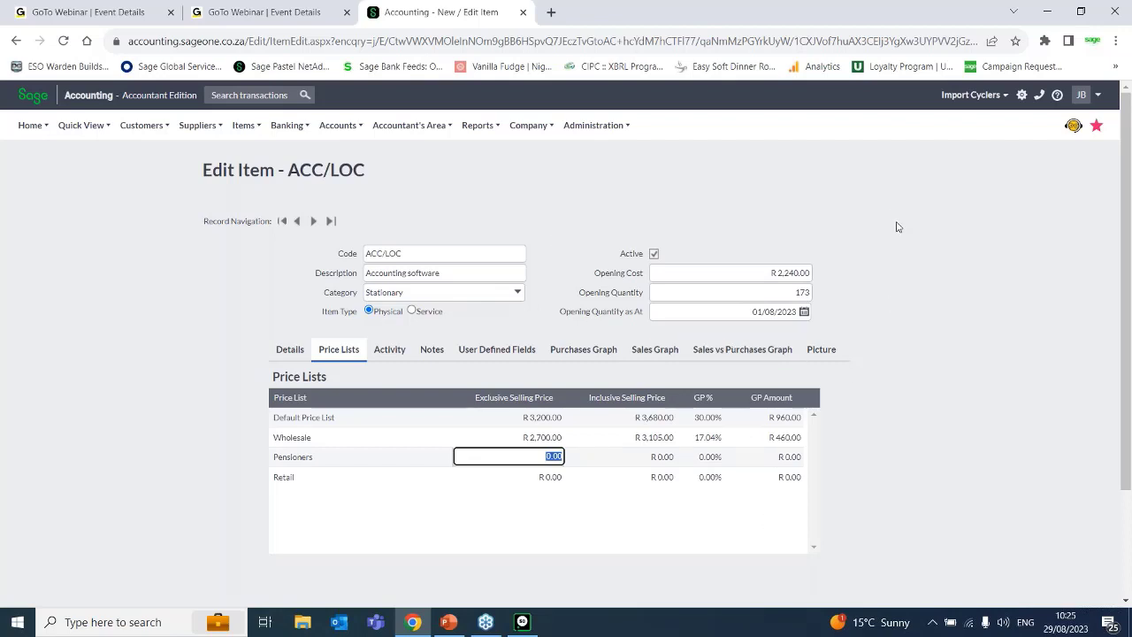
click(398, 240)
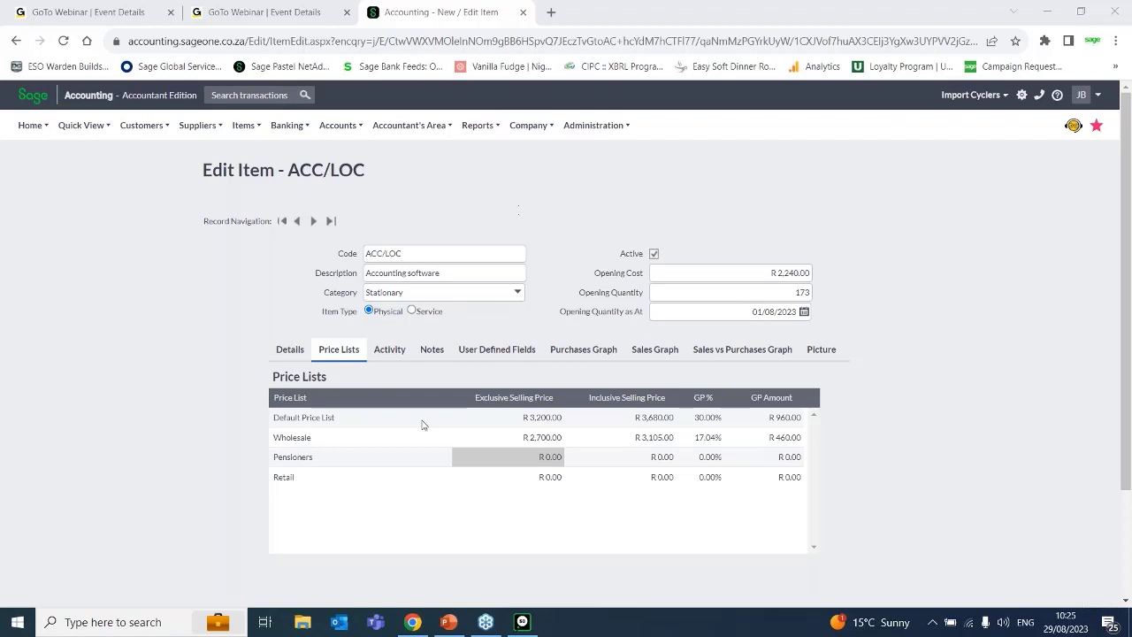
View the activity of the ACC/LOC item.
click(557, 352)
click(389, 352)
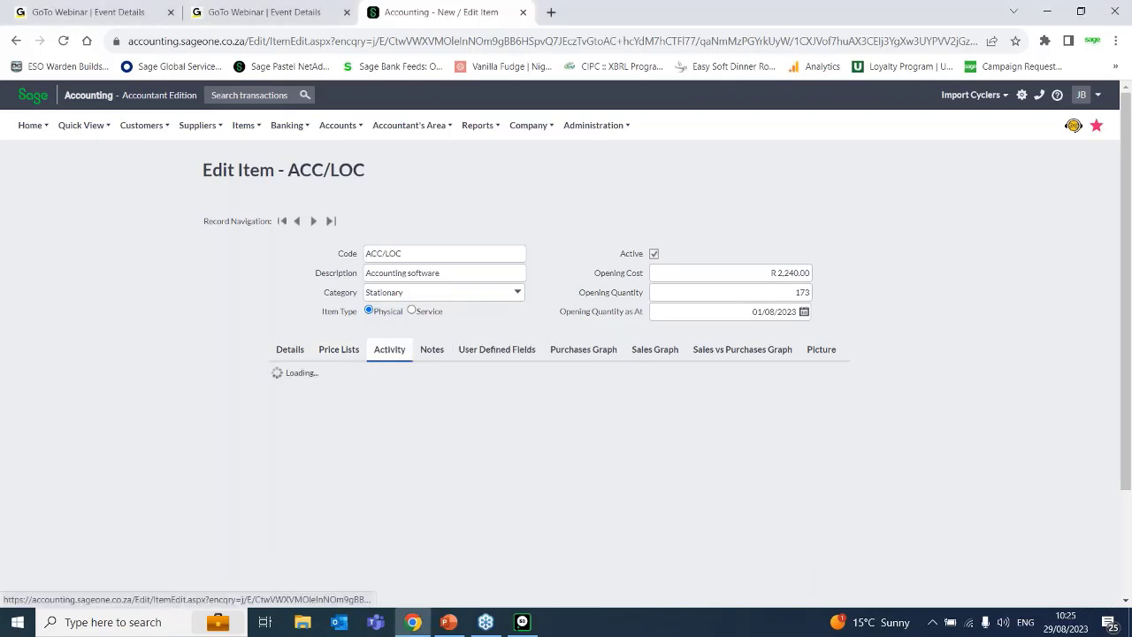
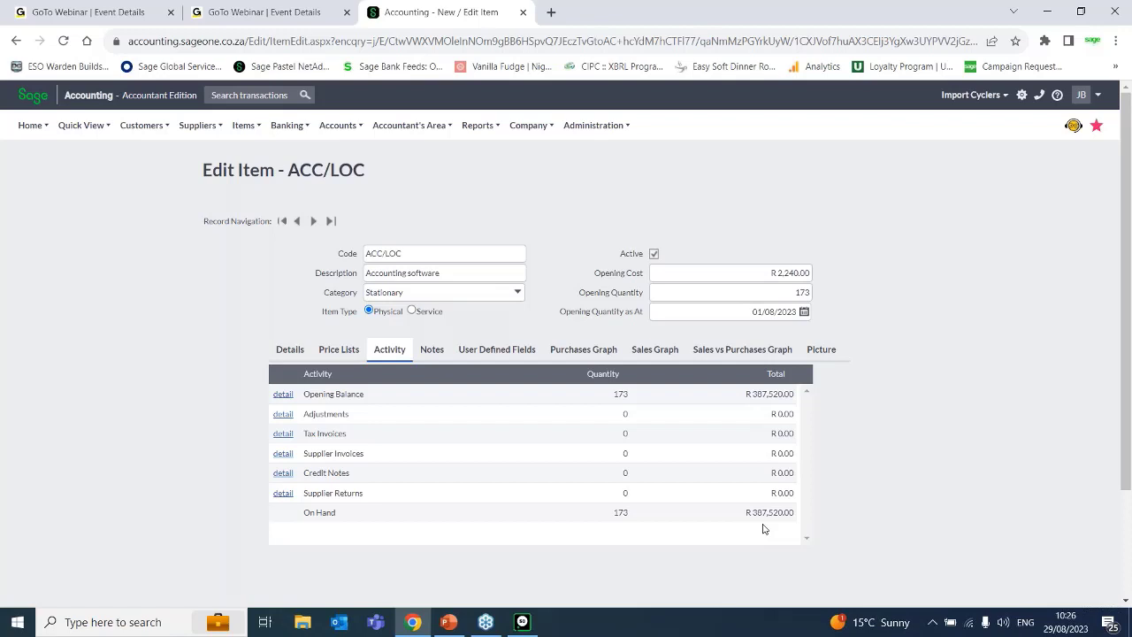
Add a note line to the ACC/LOC item with the action date 30/08/2023.
click(432, 351)
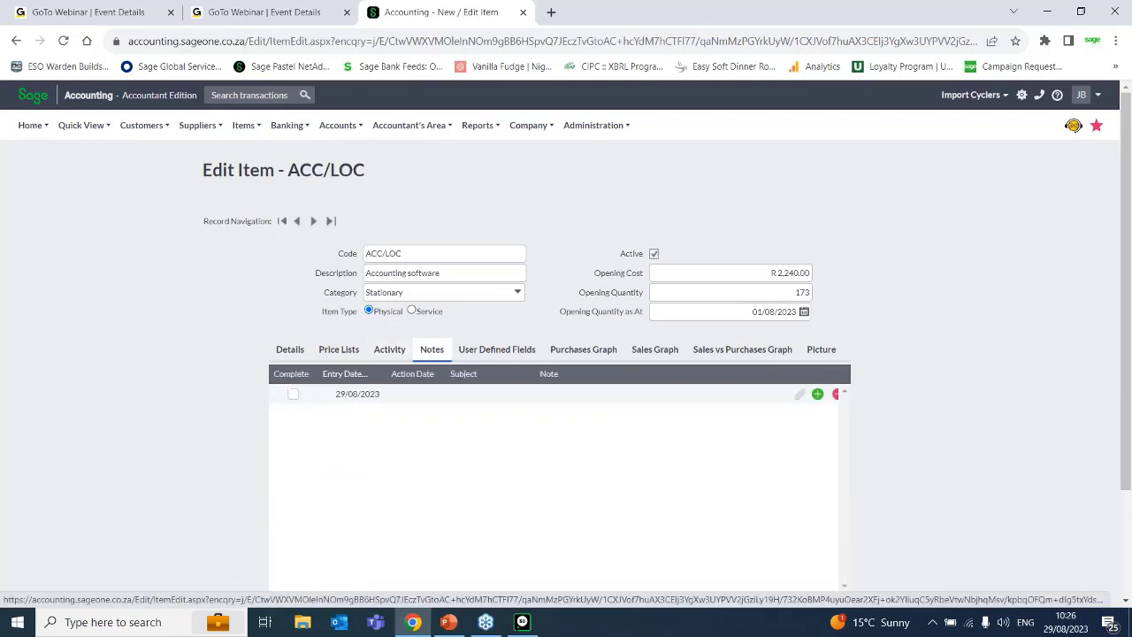
click(817, 395)
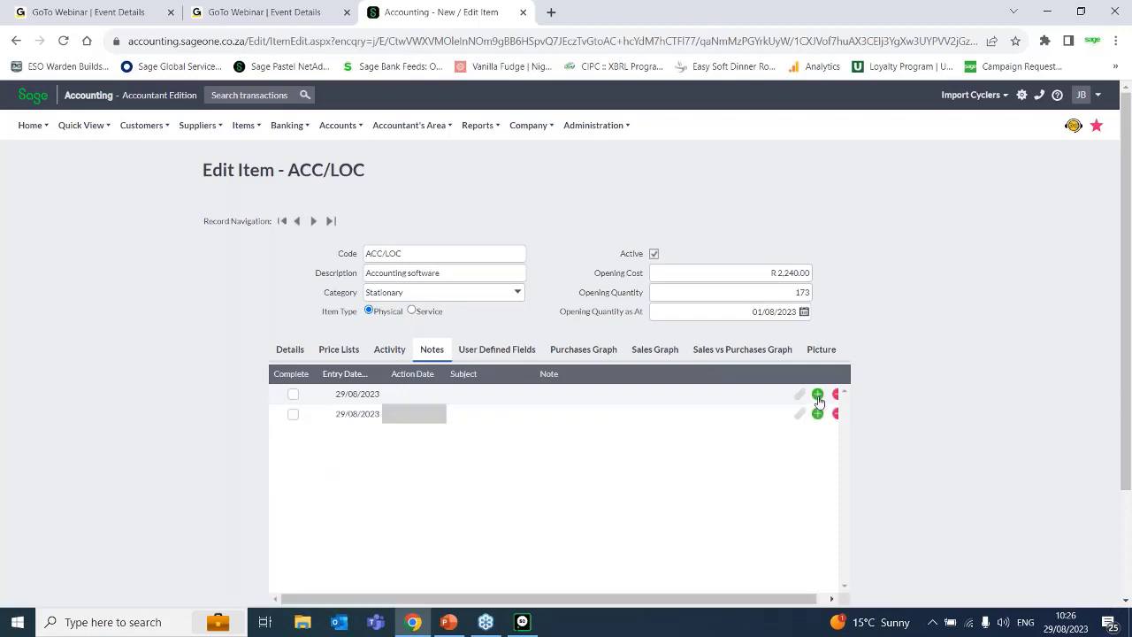
click(393, 415)
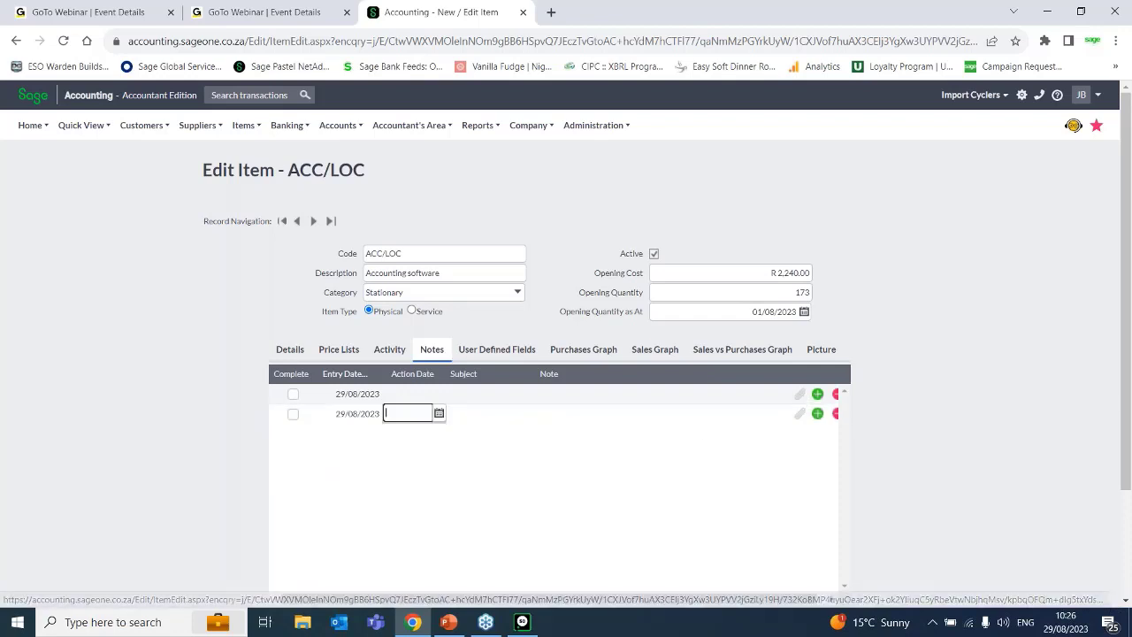
click(439, 417)
click(447, 519)
View the new note's attachment options without adding a file, and mark the note as complete.
click(799, 414)
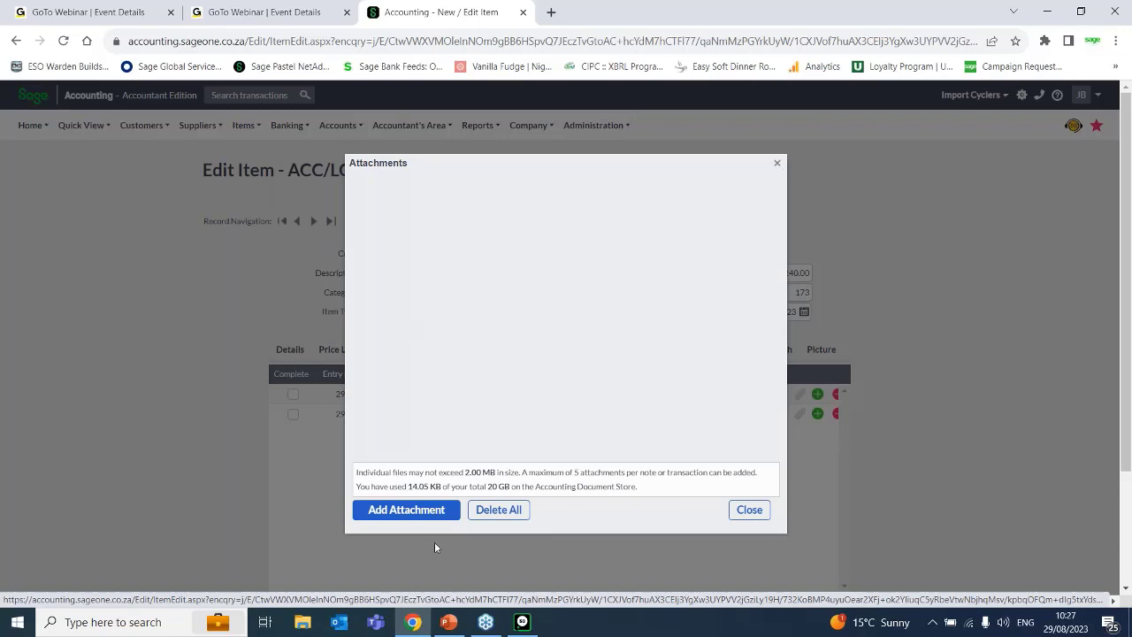
click(387, 511)
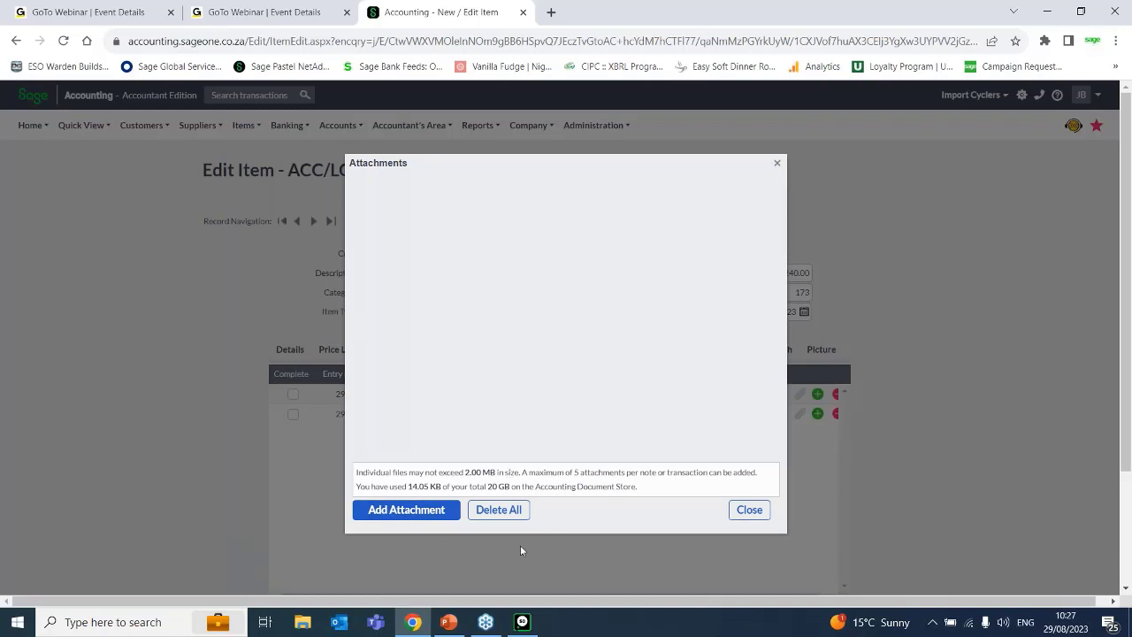
click(749, 510)
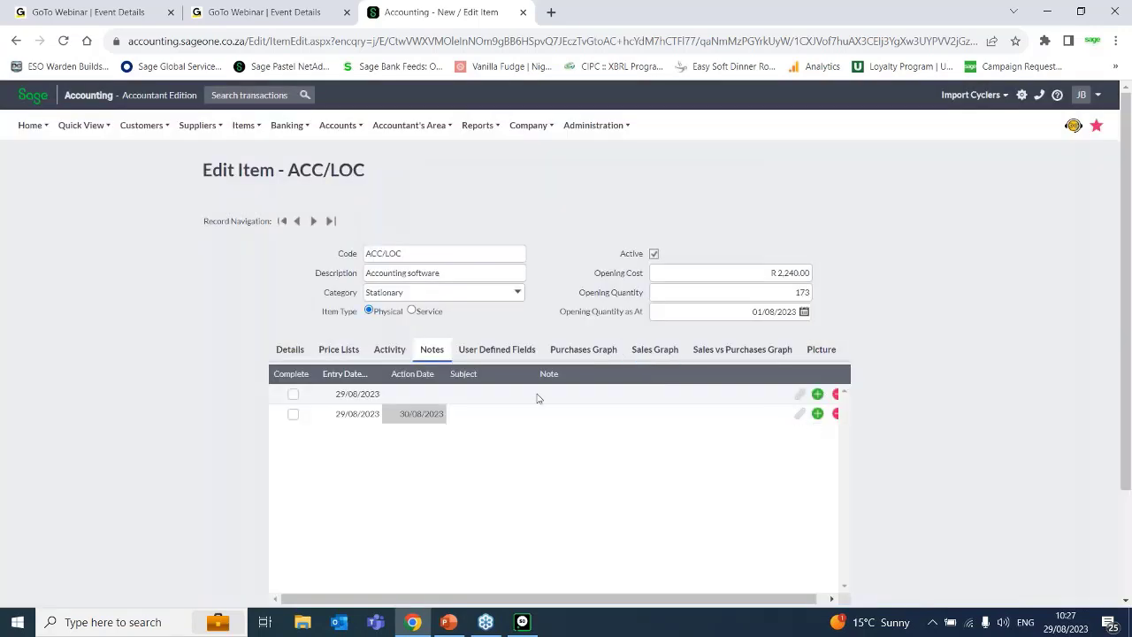
click(292, 415)
Review the item's purchases, sales, and sales versus purchases graphs.
click(587, 354)
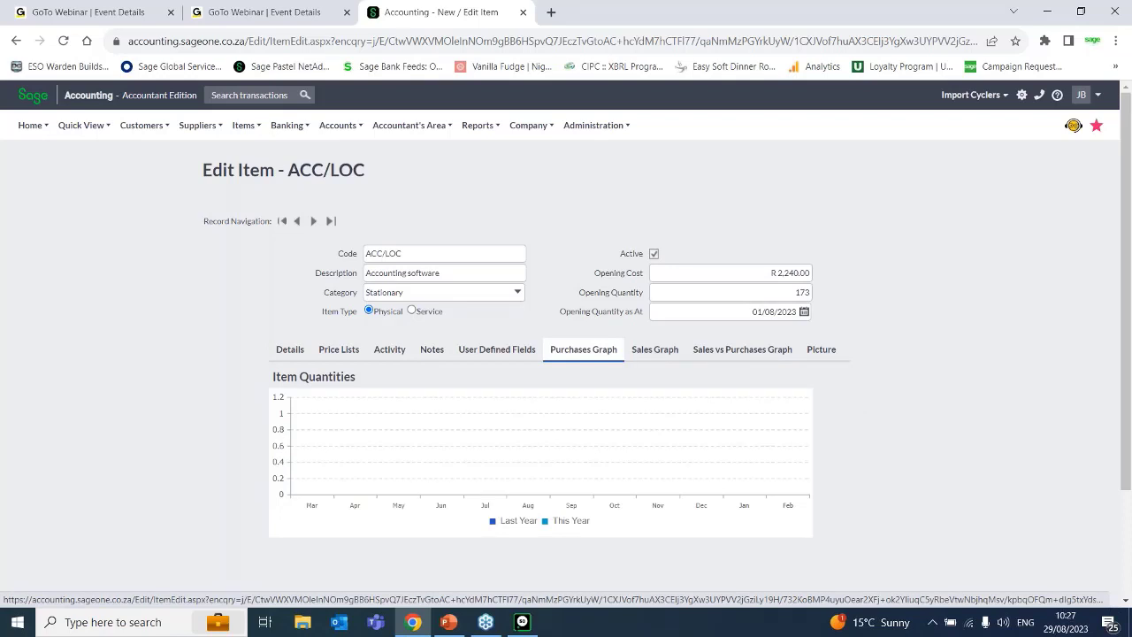
click(663, 361)
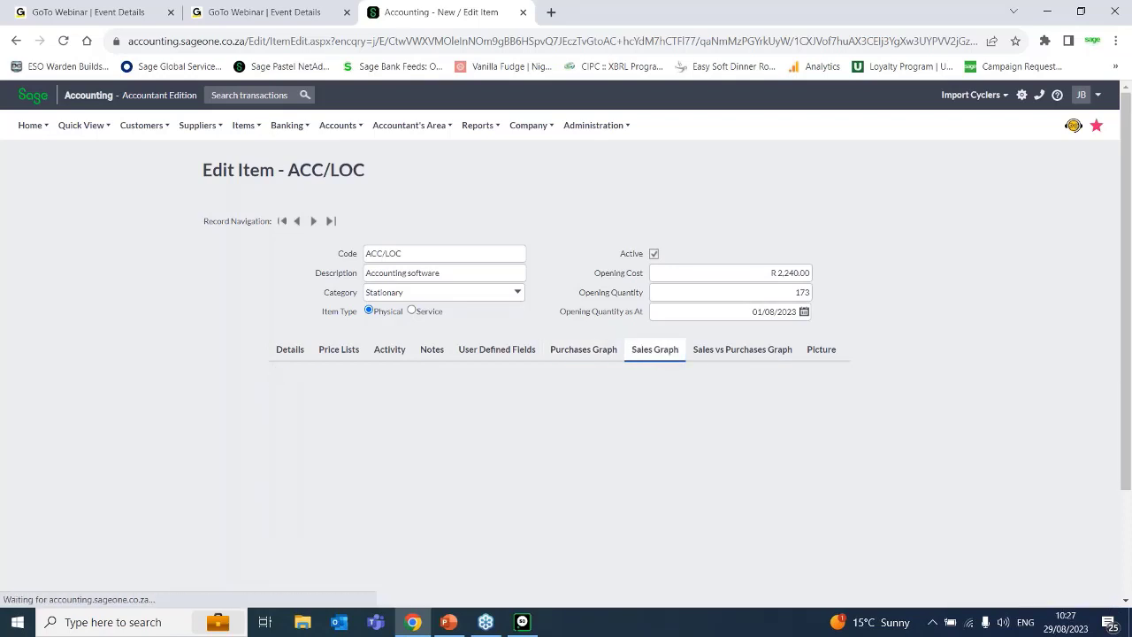
click(767, 353)
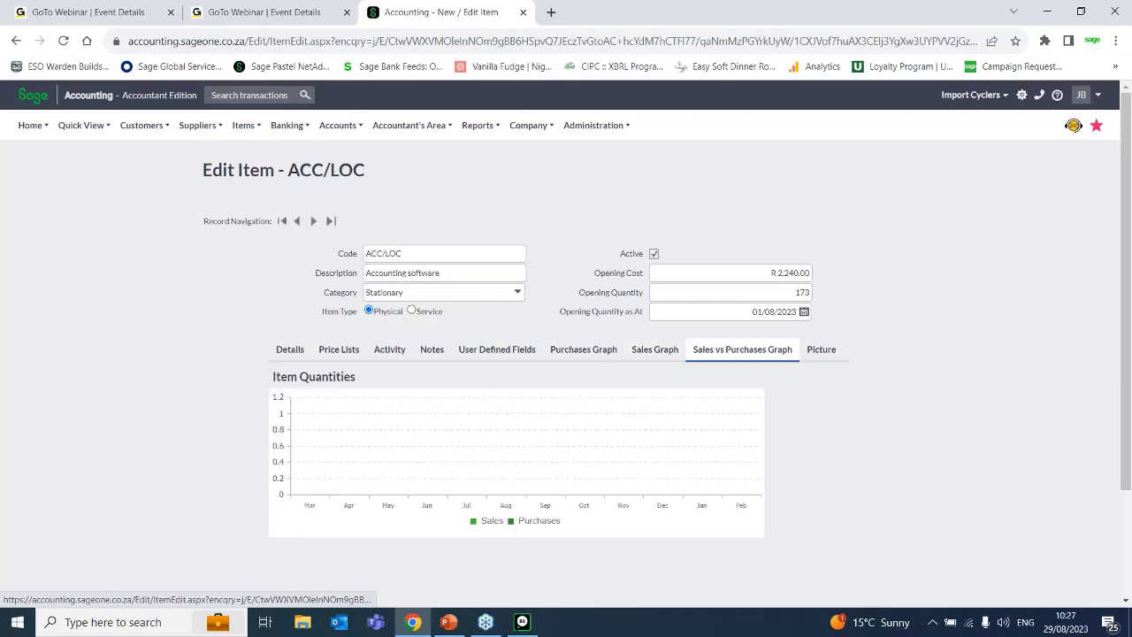
Examine how a picture is added to the item, up to the file selection, and leave without choosing one.
click(832, 352)
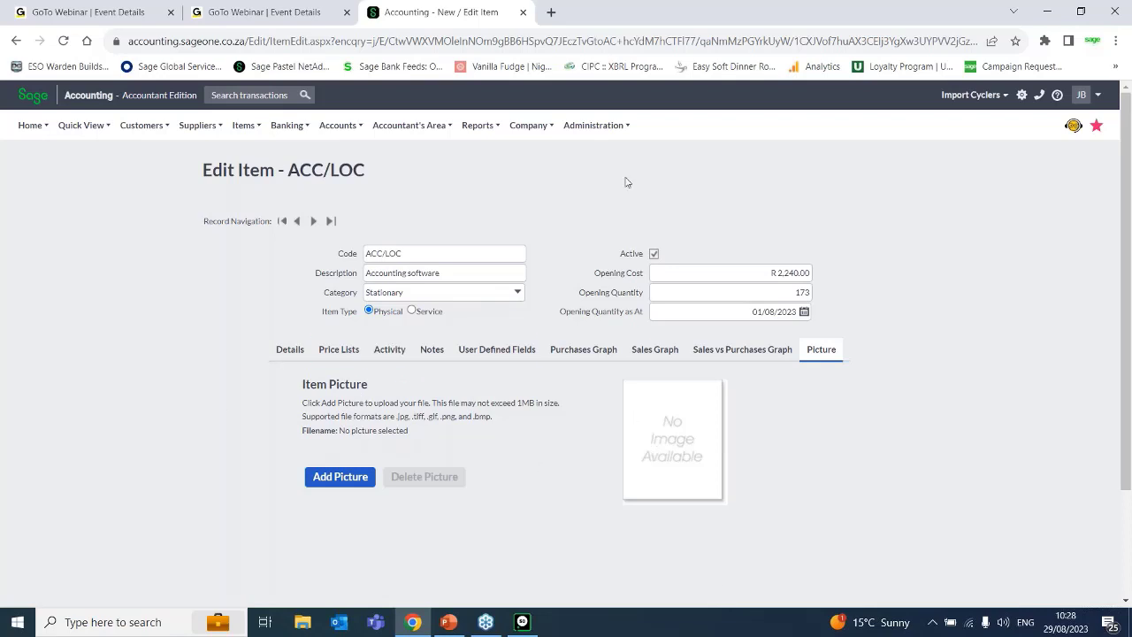
click(341, 479)
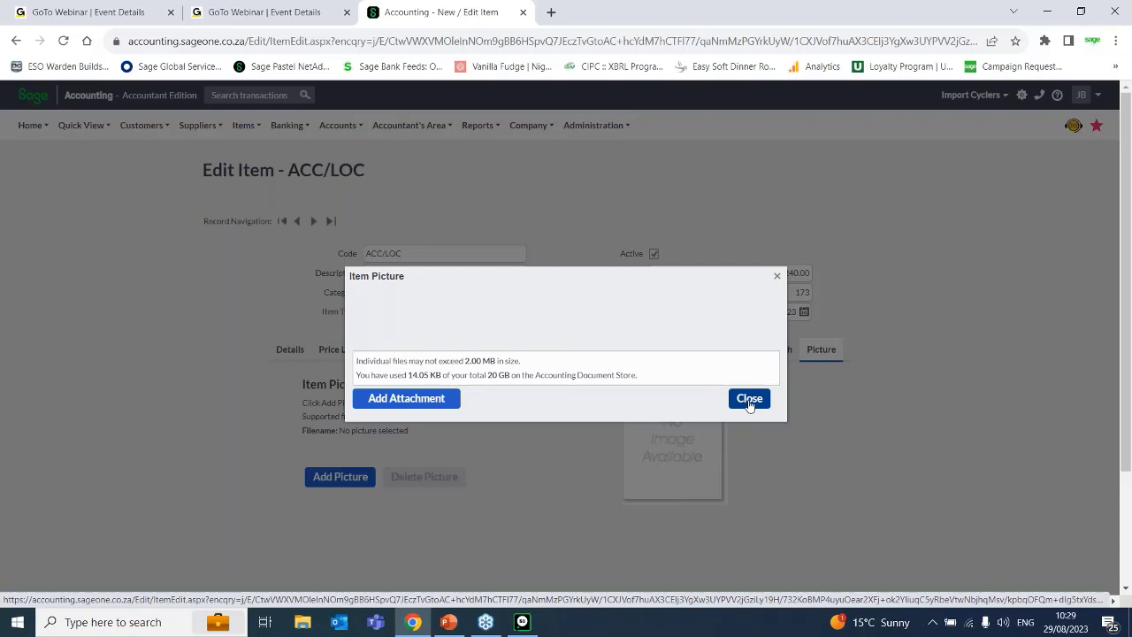
click(406, 398)
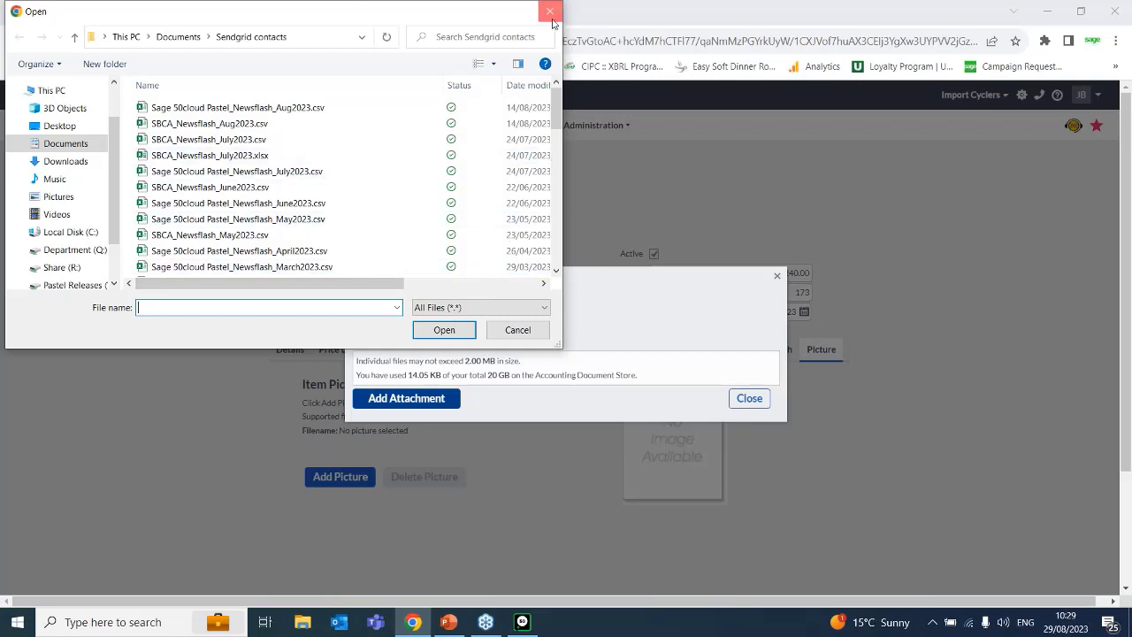
click(550, 11)
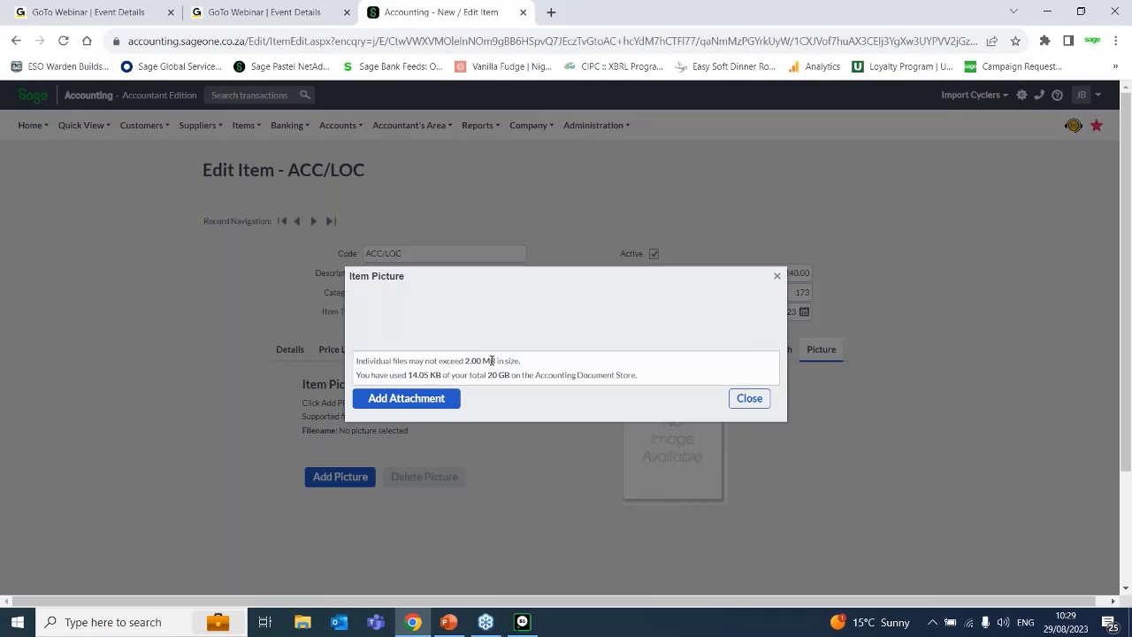
click(777, 278)
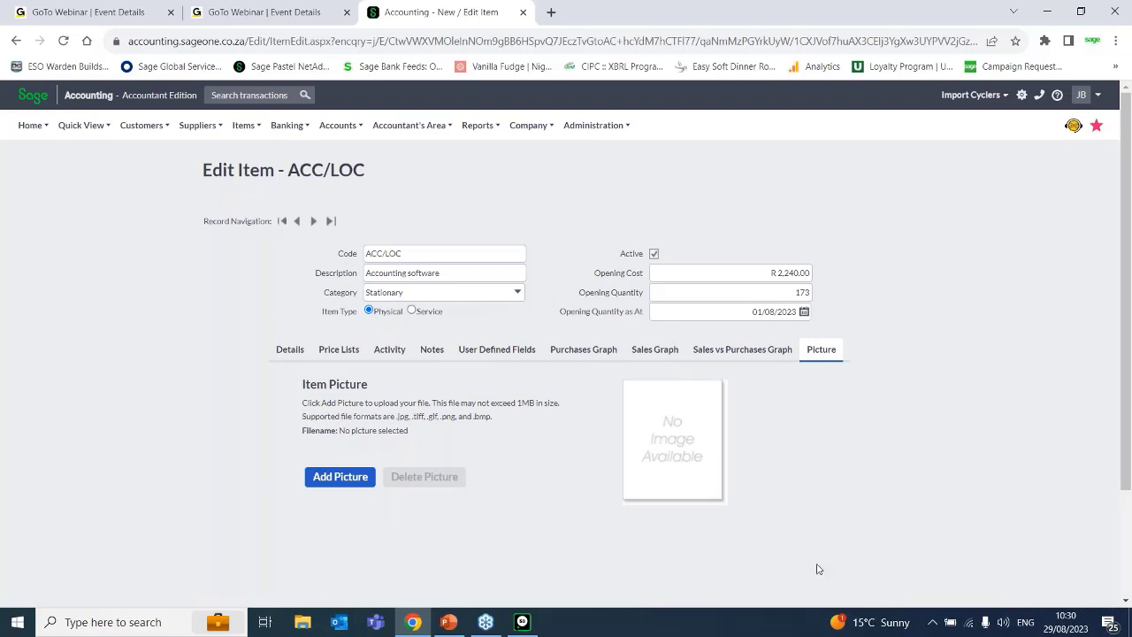
Save the ACC/LOC item and start a new item with the code A4PAD 01.
scroll(1111, 486, down, 3)
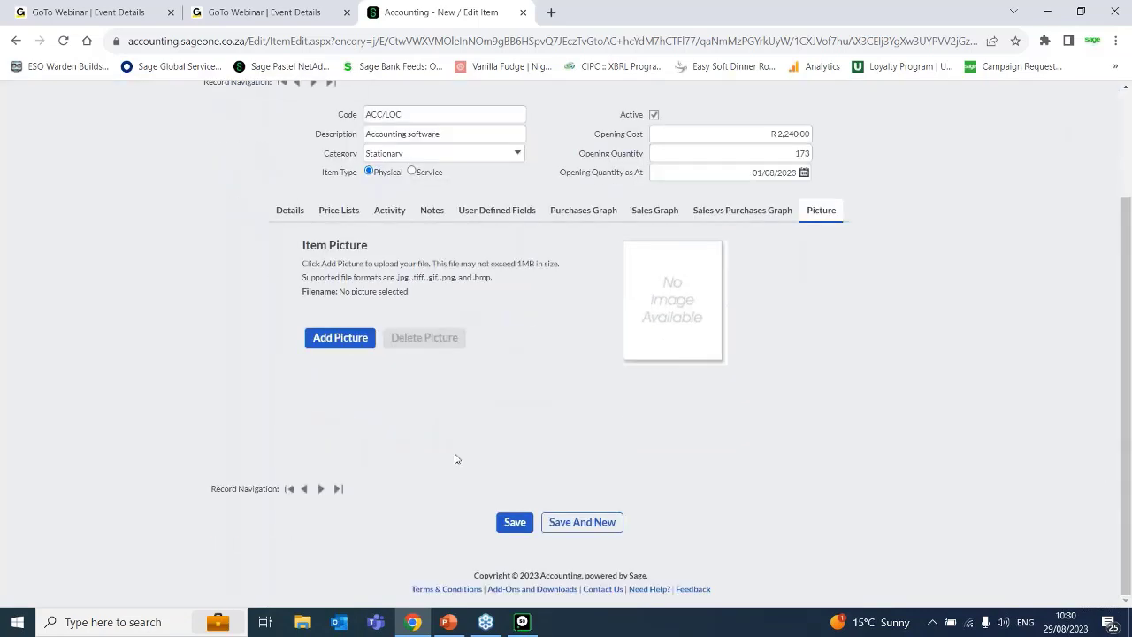
click(577, 532)
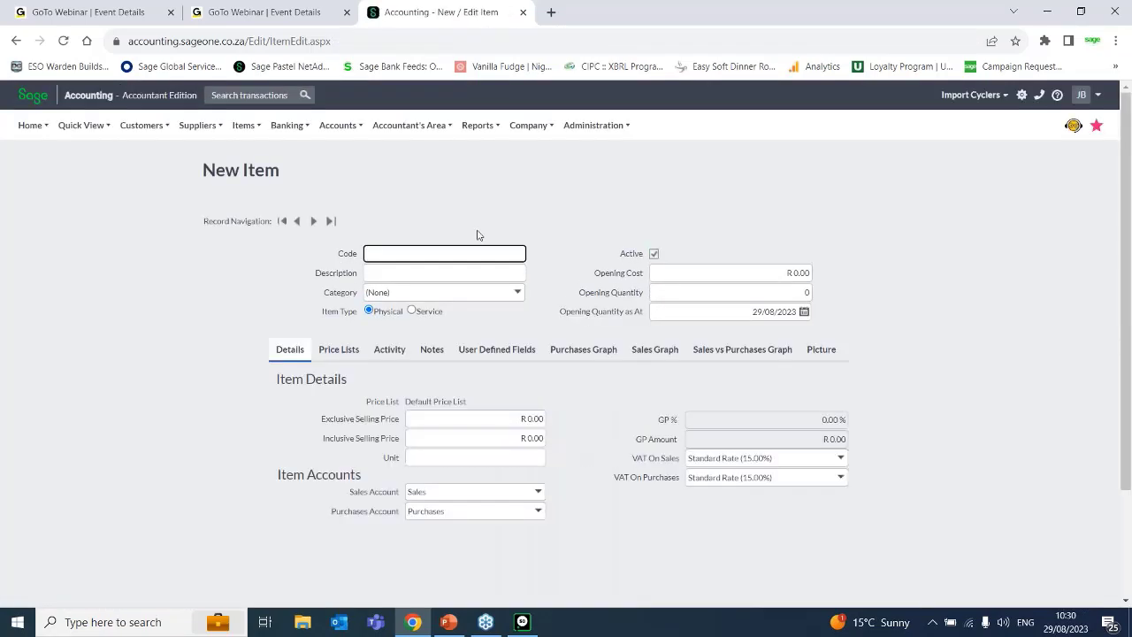
text(A)
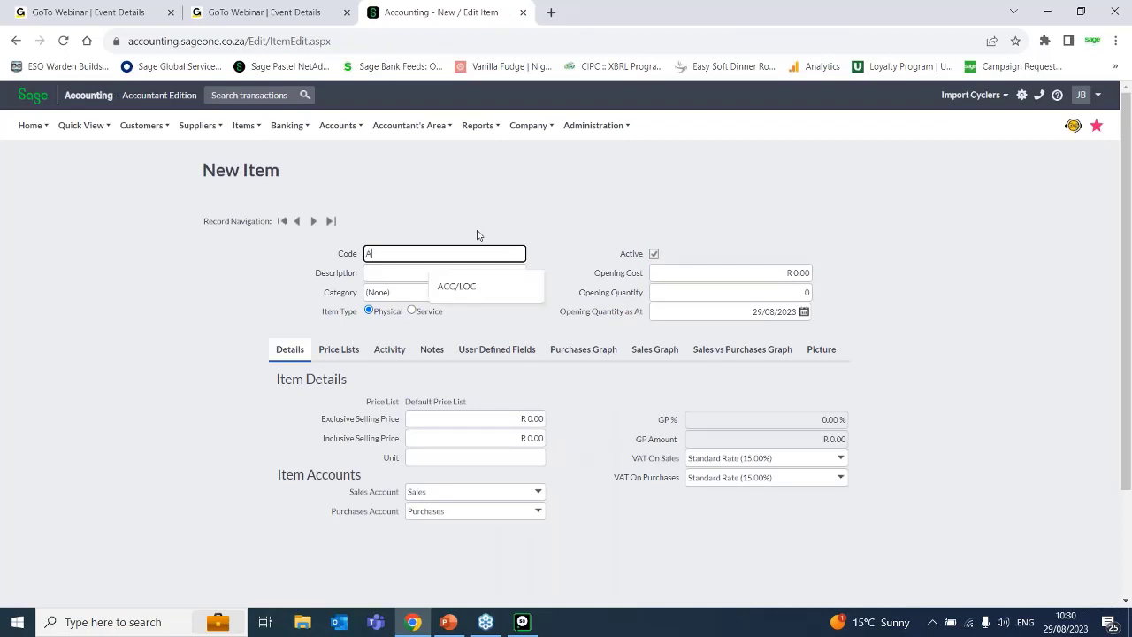
text(4P)
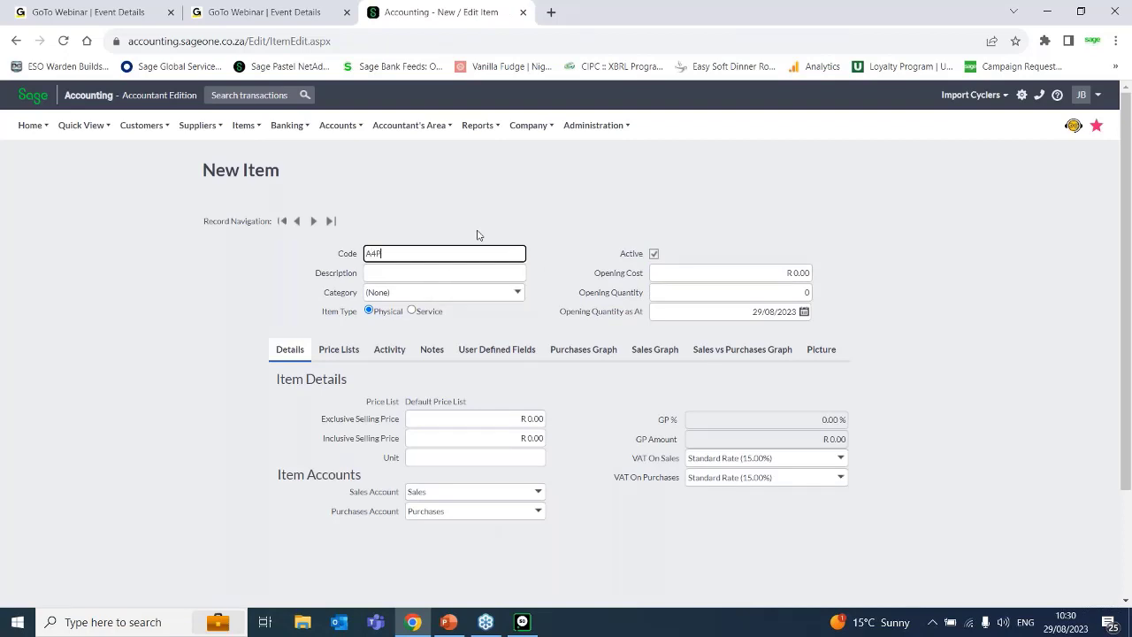
text(aAD 01)
Describe the new item as "A4 Pad lined" and assign it to the Stationary category.
click(450, 271)
text(A)
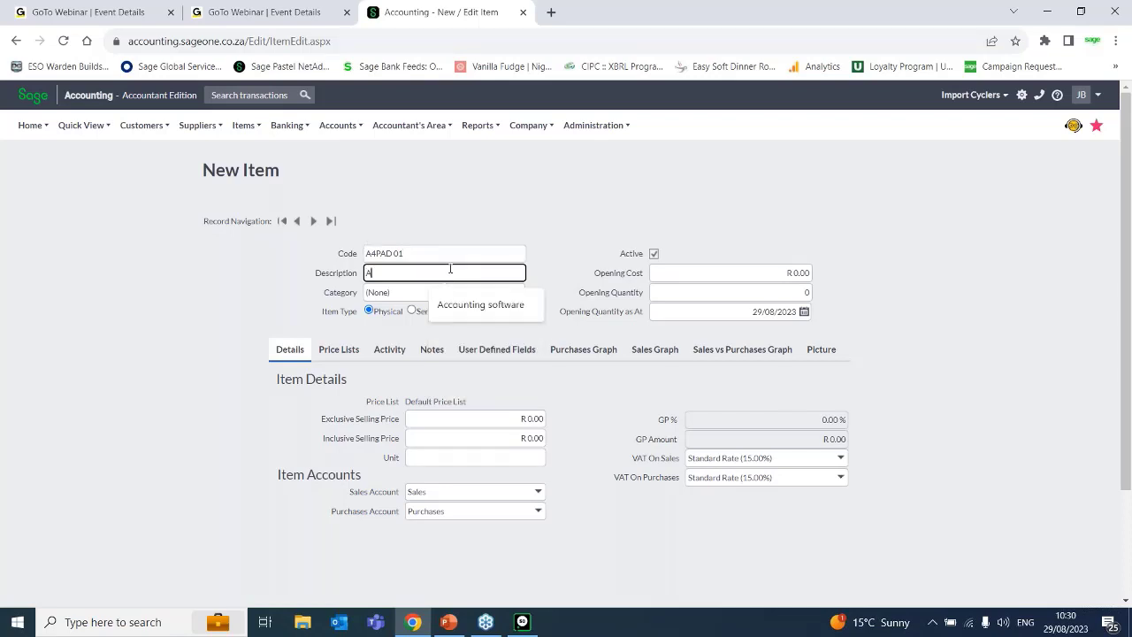
text($ Pad )
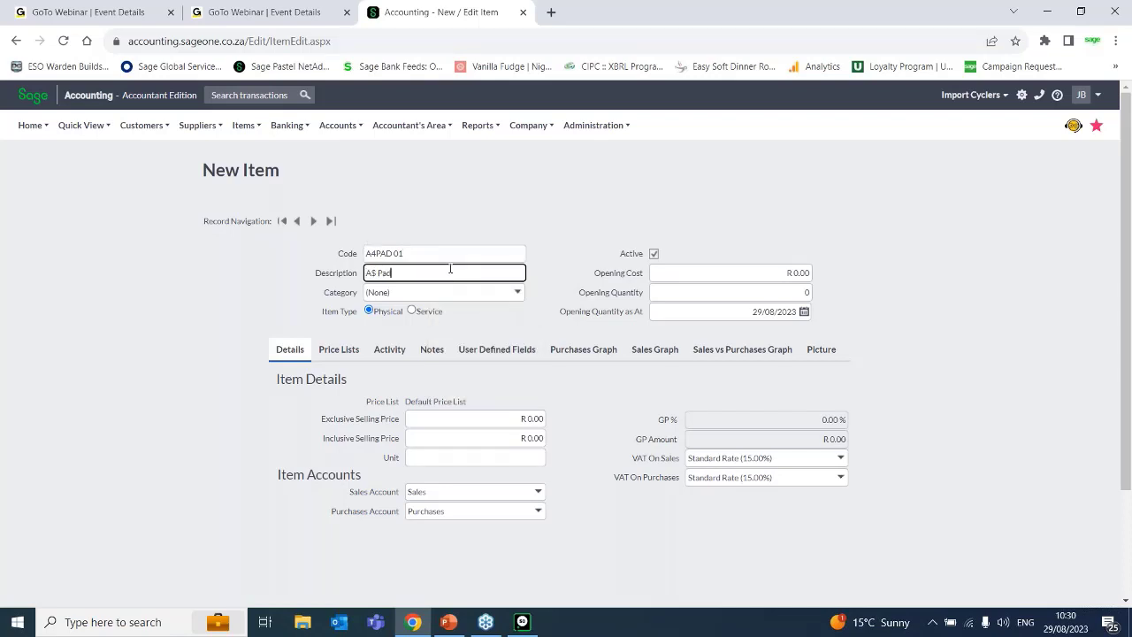
text(lin)
text(ned)
click(373, 272)
key(BackSpace)
text(4)
click(399, 292)
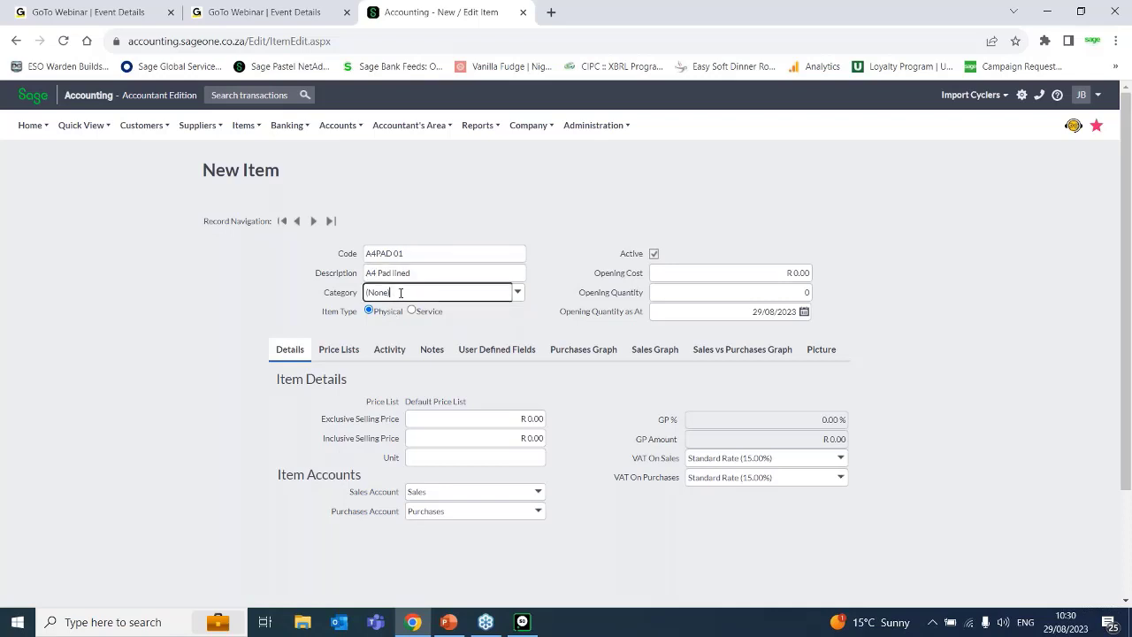
click(518, 293)
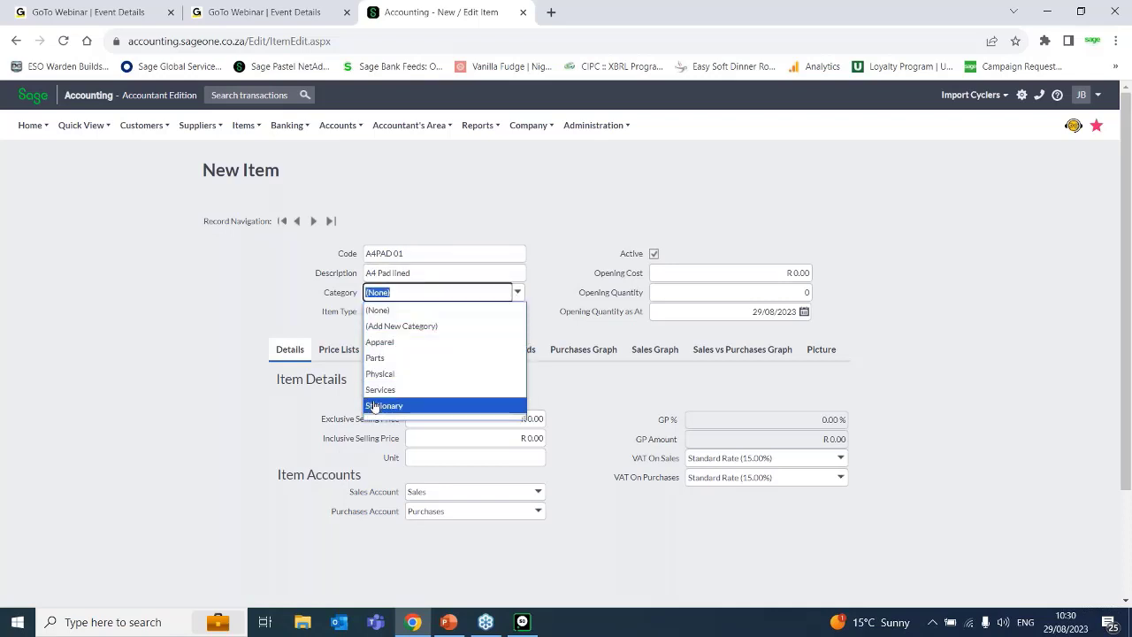
click(389, 405)
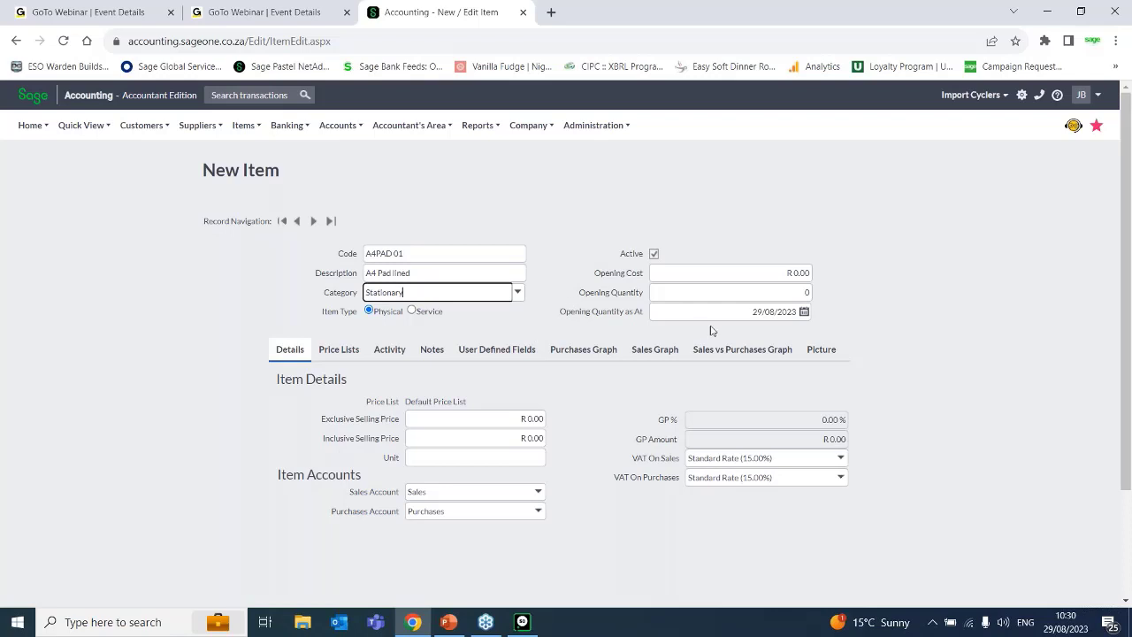
Set the new item's inclusive selling price to R 15.50 and its unit to "each".
click(535, 437)
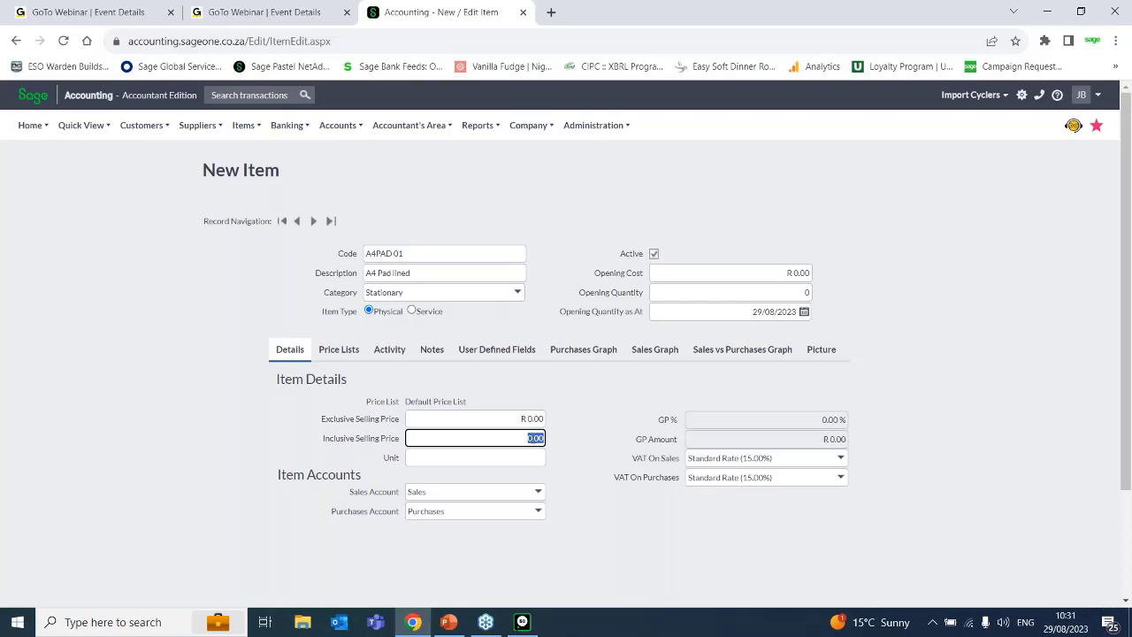
text(15.50)
key(Tab)
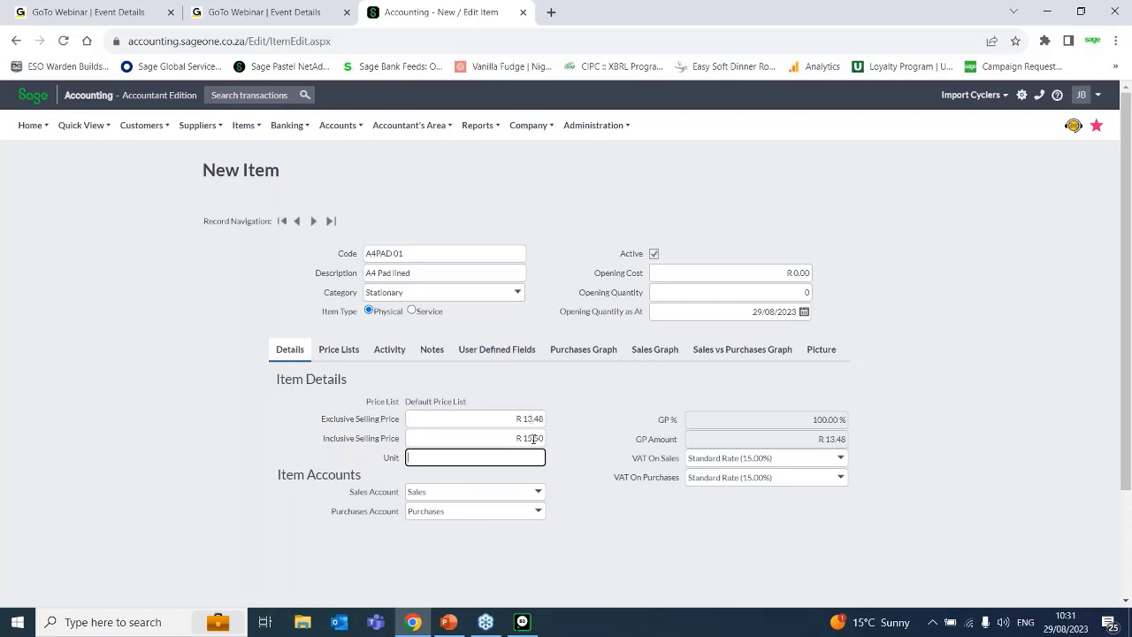
text(each)
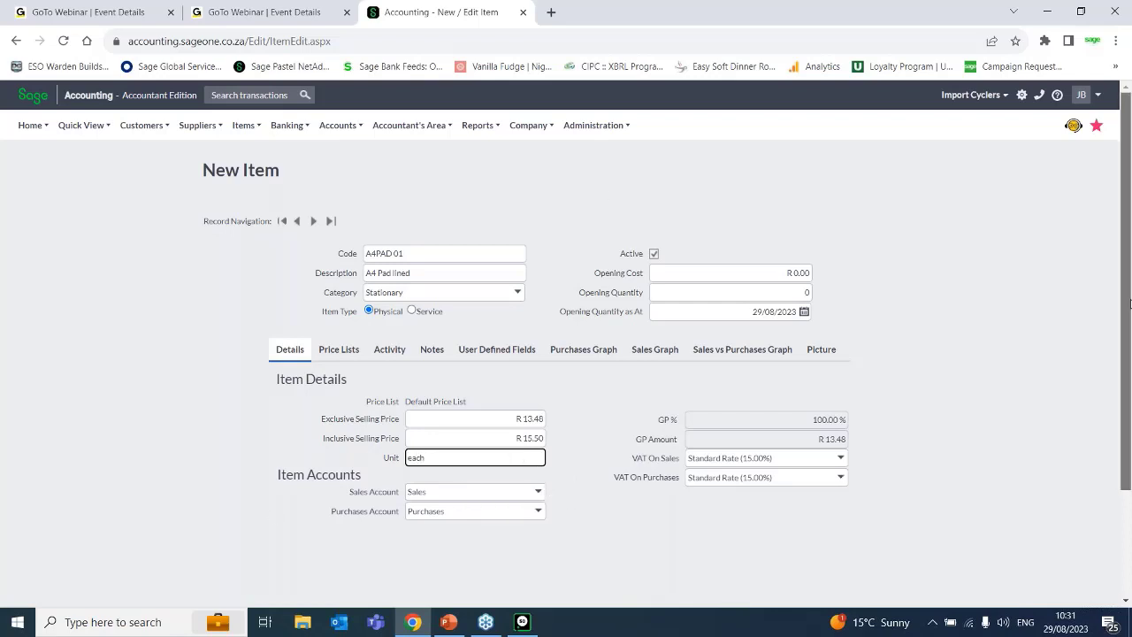
Check the new item's price lists and details, and save the item.
scroll(1129, 303, down, 2)
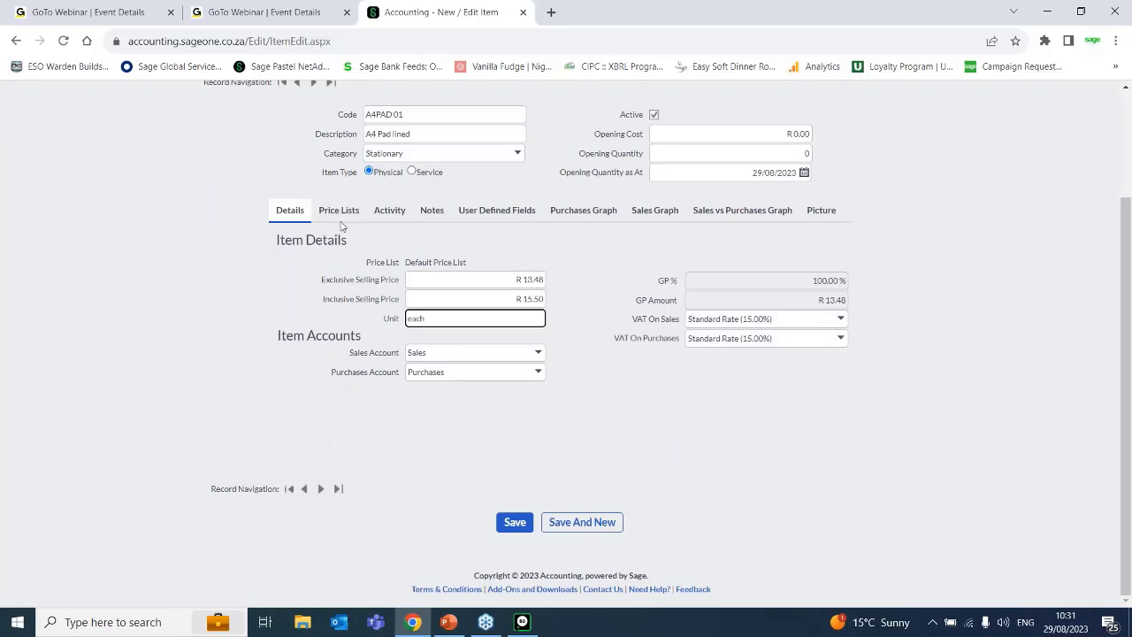
click(340, 212)
click(289, 209)
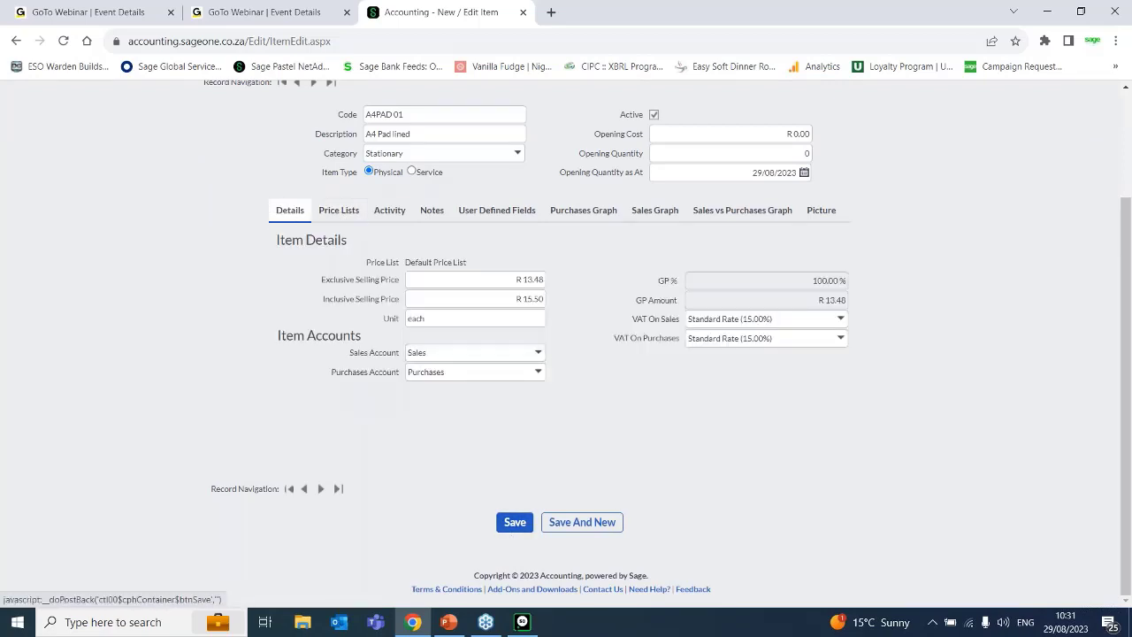
click(508, 526)
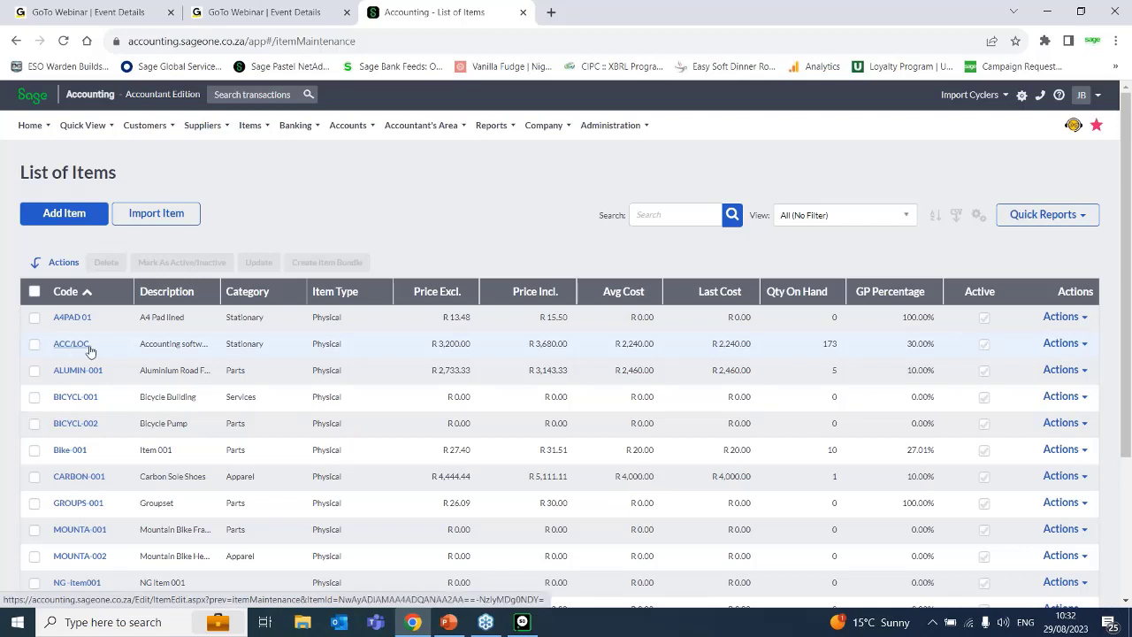
Start a new customer tax invoice from the list of customer tax invoices.
click(137, 127)
mouse_move(183, 213)
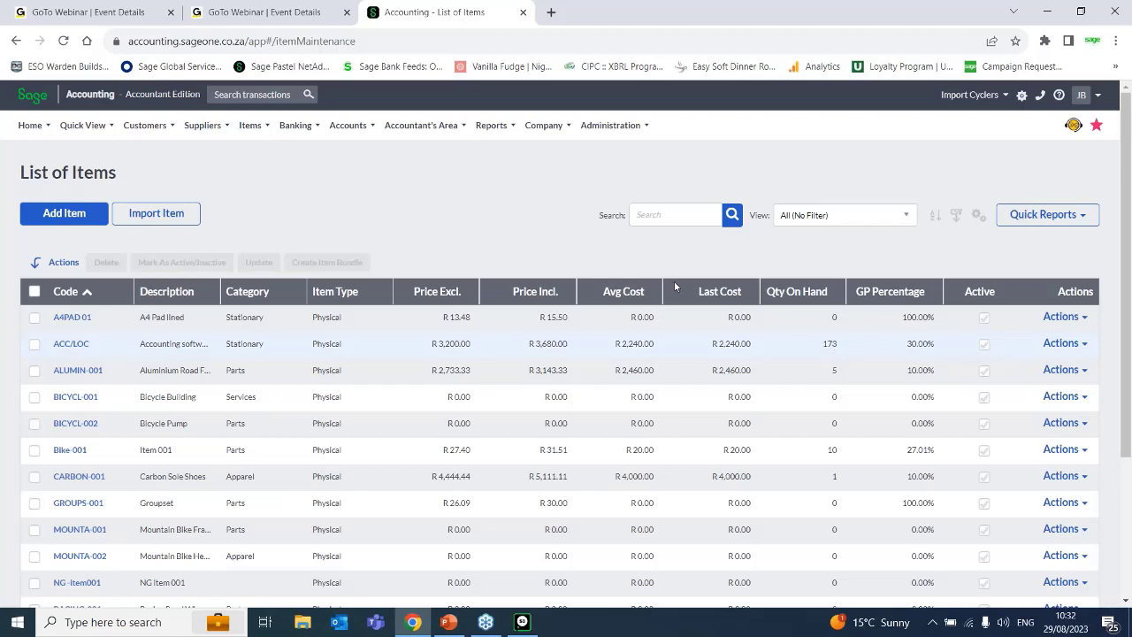
mouse_move(145, 126)
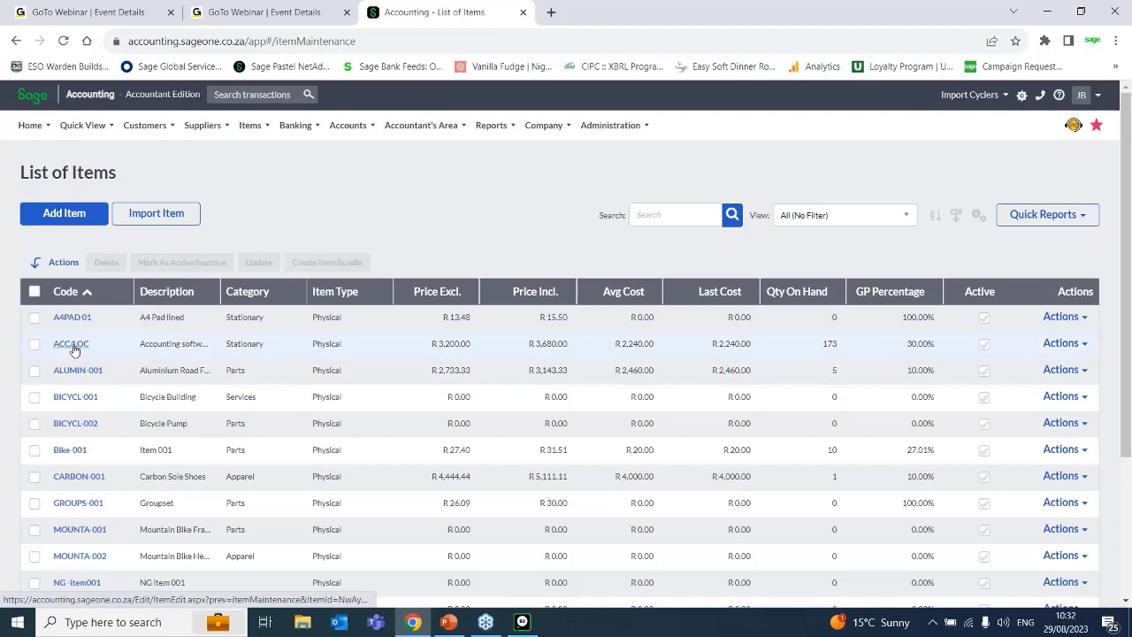
mouse_move(97, 126)
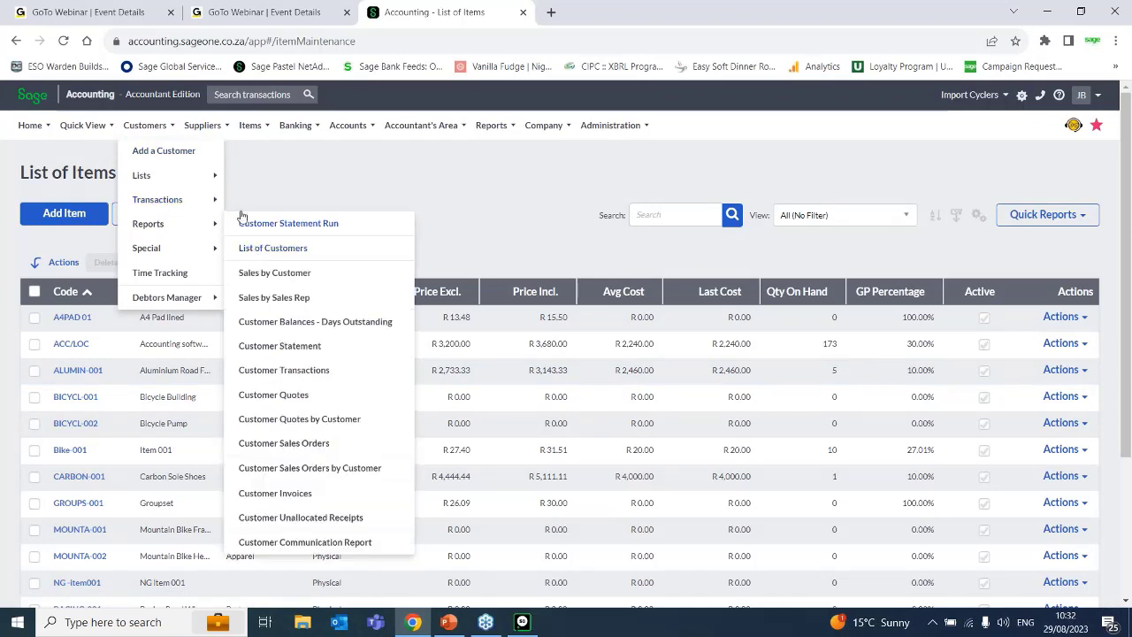
mouse_move(173, 185)
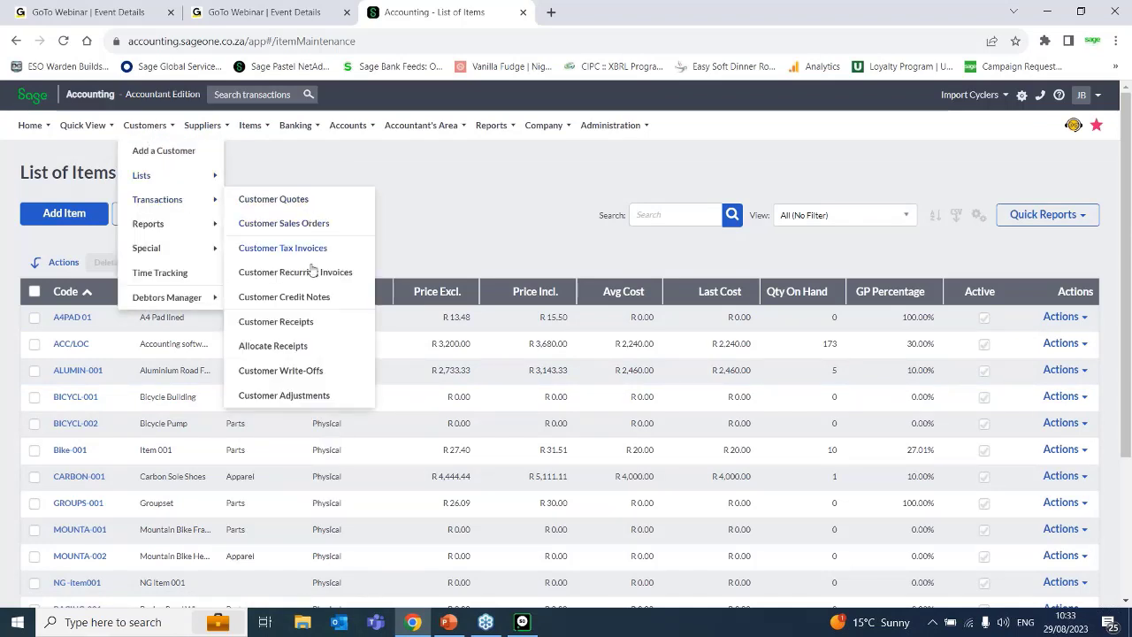
click(306, 249)
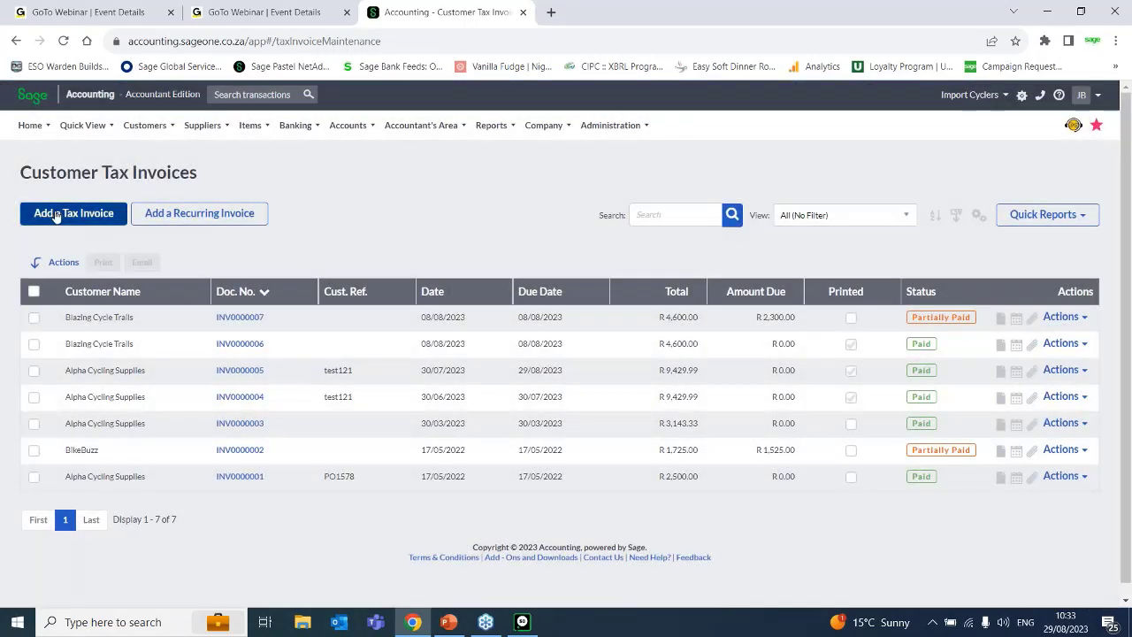
click(55, 216)
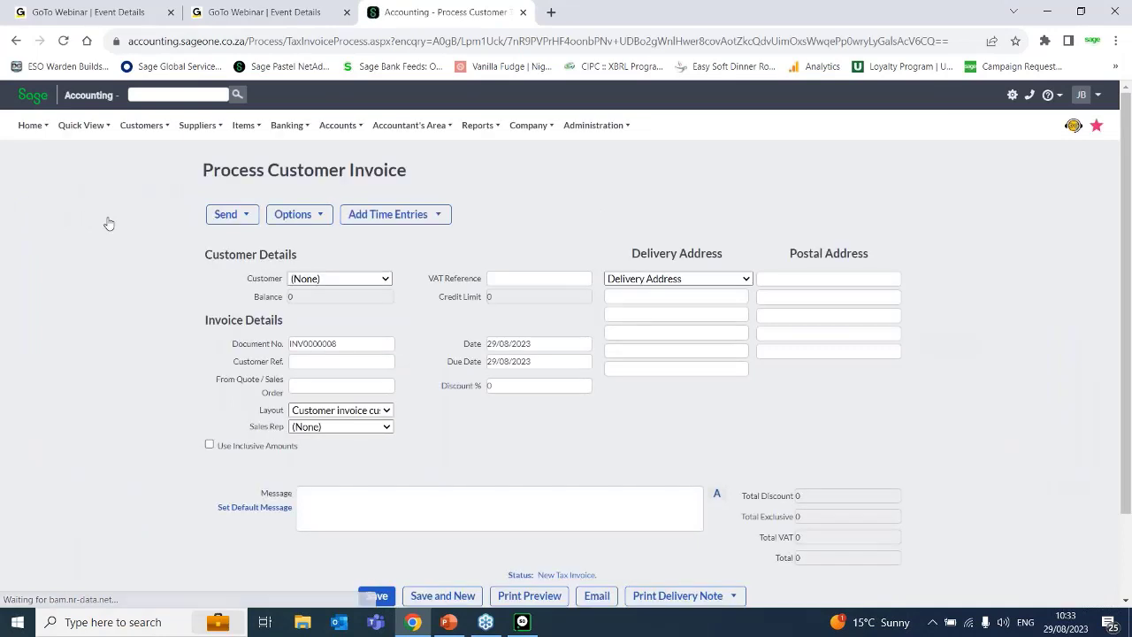
Start adding a new customer from the invoice's customer selection and enter the customer's full name.
click(393, 281)
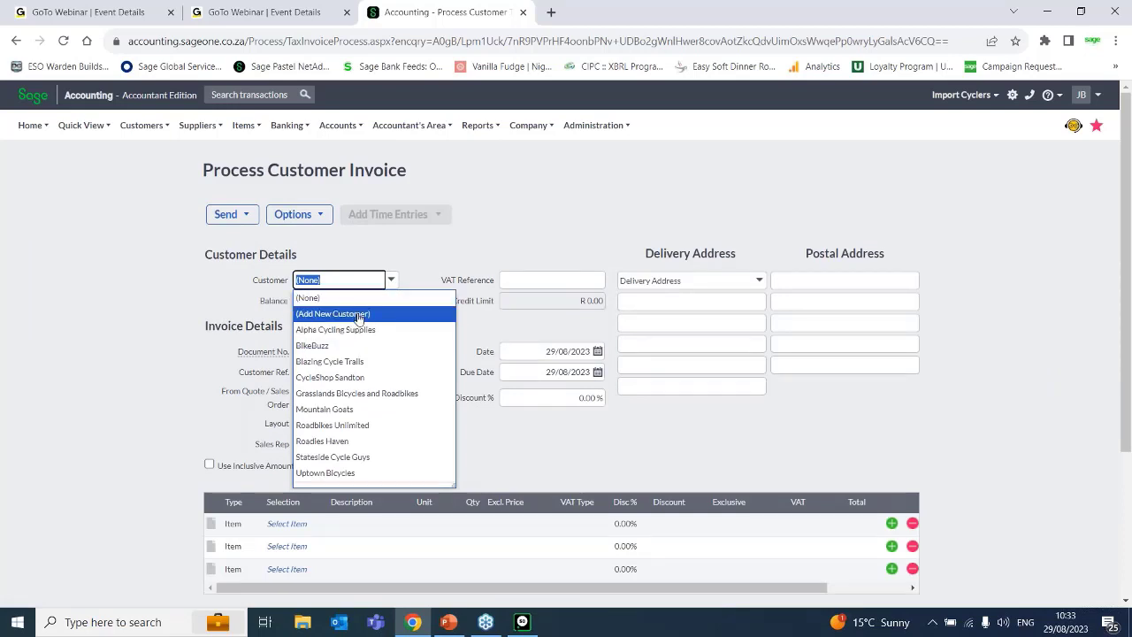
click(358, 314)
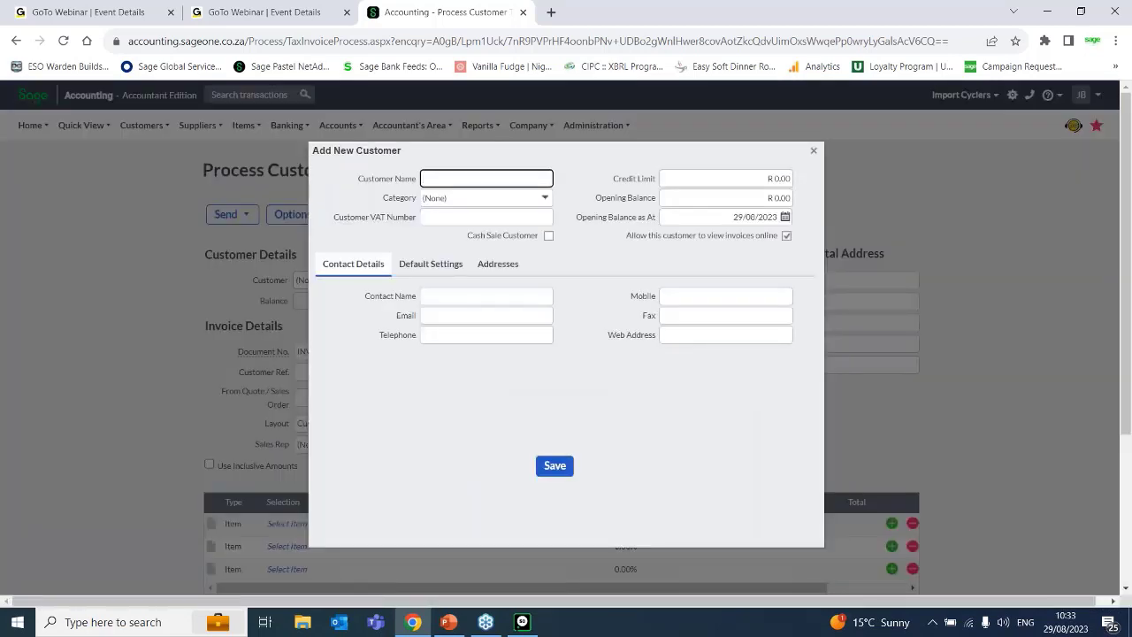
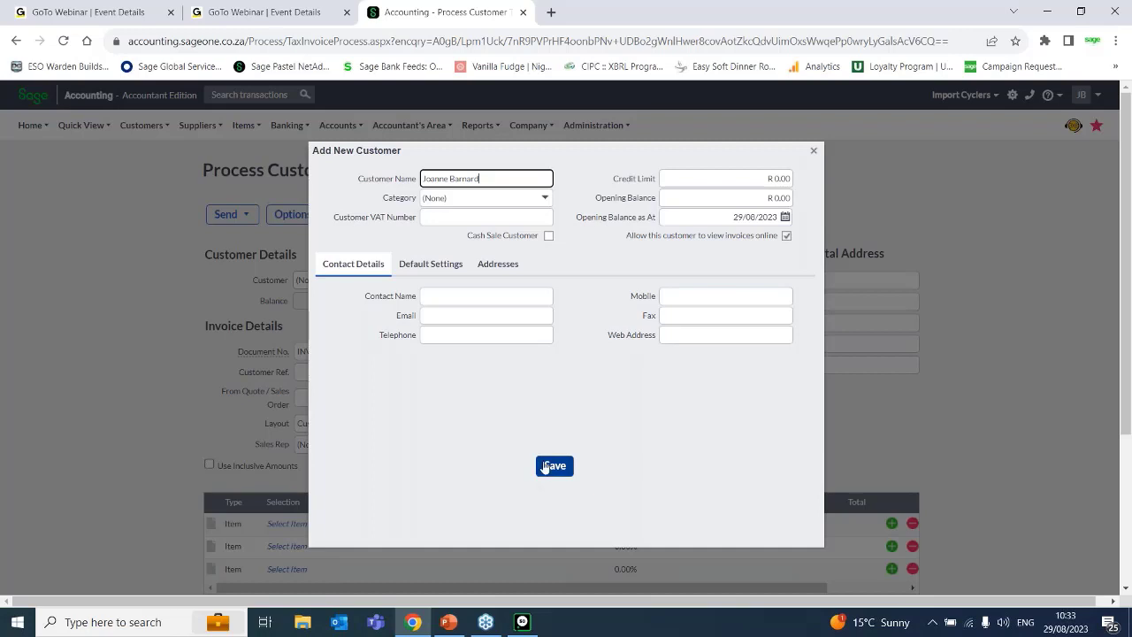
Fill in the new customer's contact name and e-mail, and save the customer.
click(468, 297)
text(Joanne)
click(488, 314)
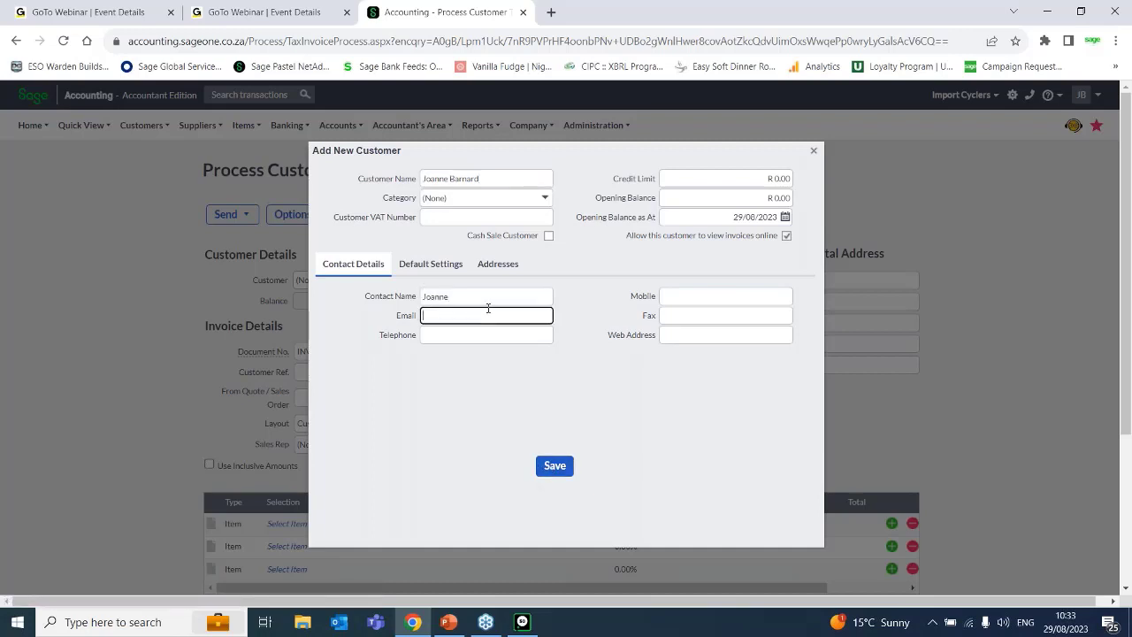
click(554, 465)
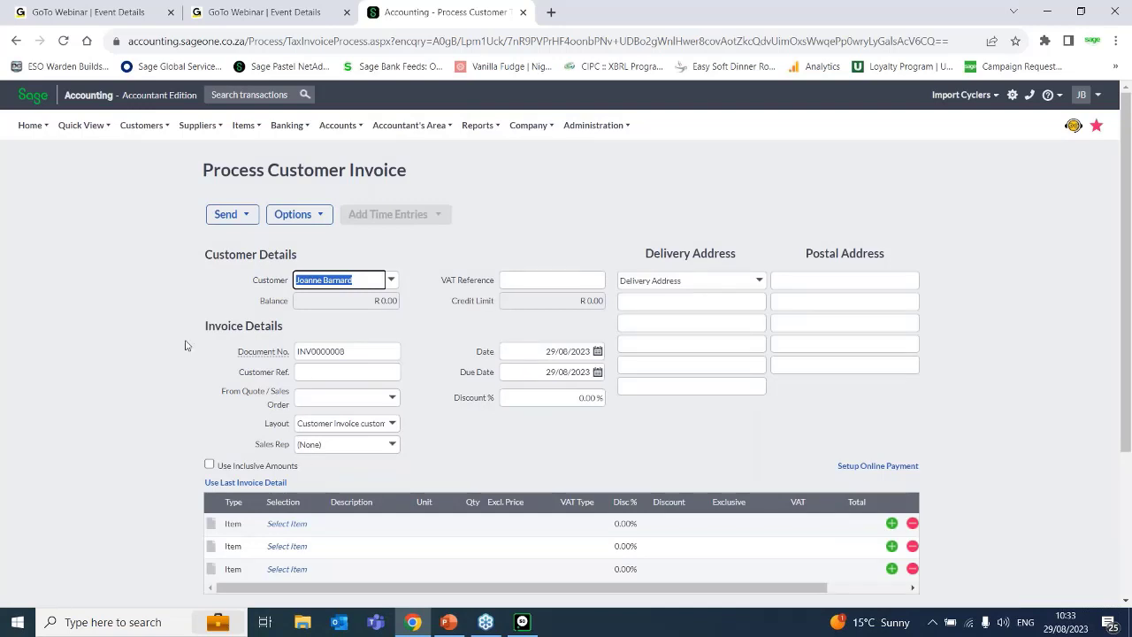
Set the invoice's customer reference to JB001.
click(323, 373)
text(JOA001)
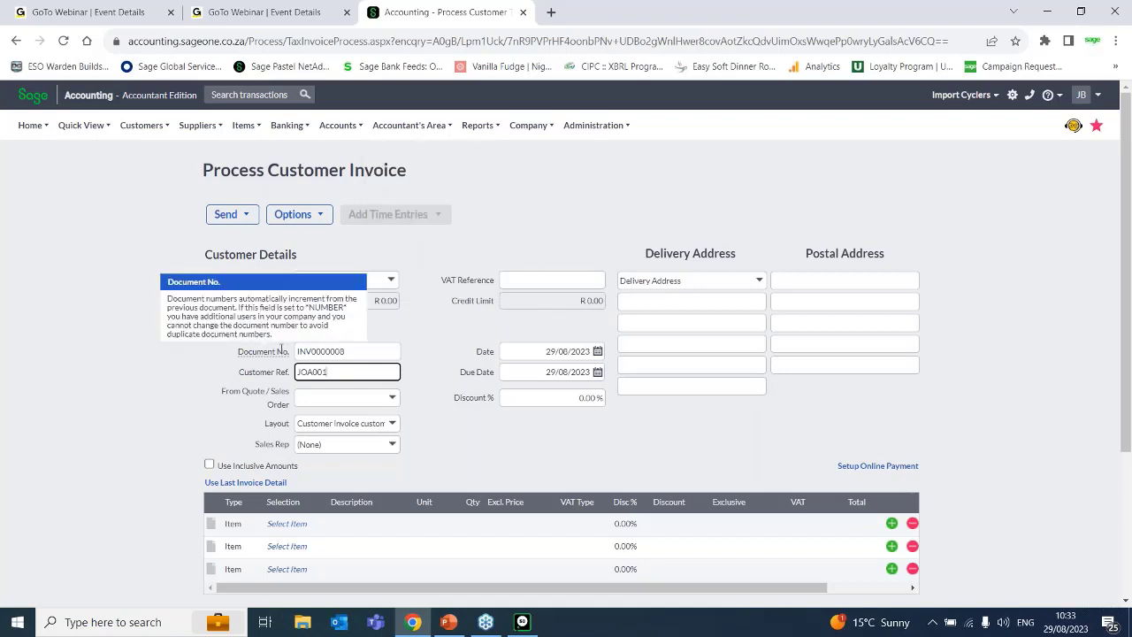
key(BackSpace)
key(BackSpace)
key(BackSpace)
key(BackSpace)
key(BackSpace)
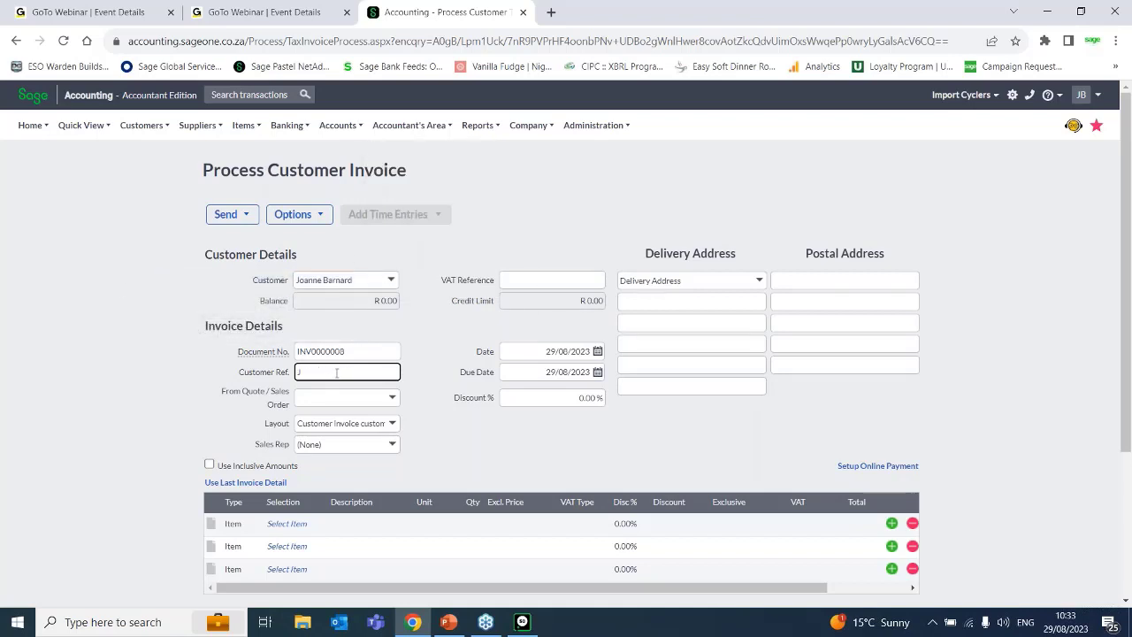
text(B001)
Add the item ACC/LOC (Accounting software) to the first line of the invoice.
mouse_move(294, 131)
click(285, 523)
click(319, 523)
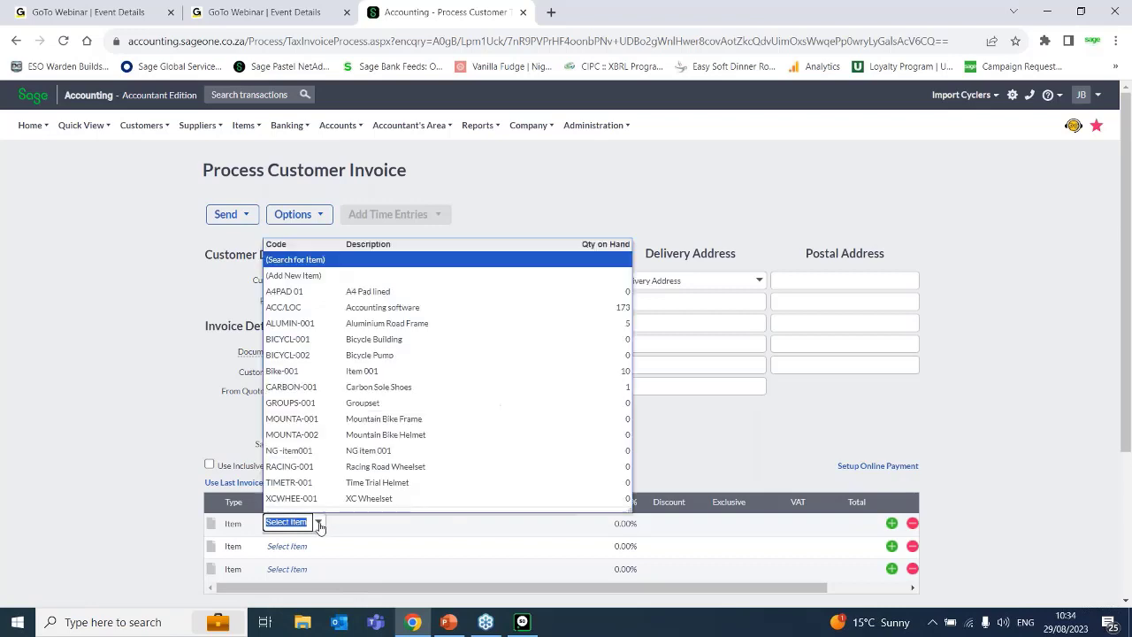
click(314, 308)
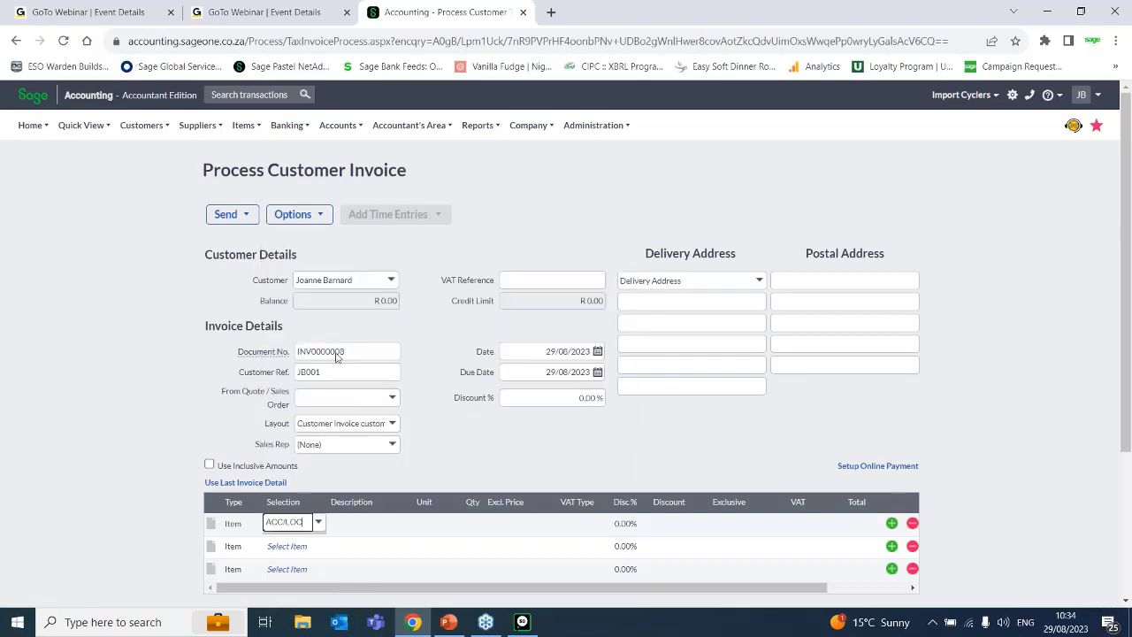
key(Tab)
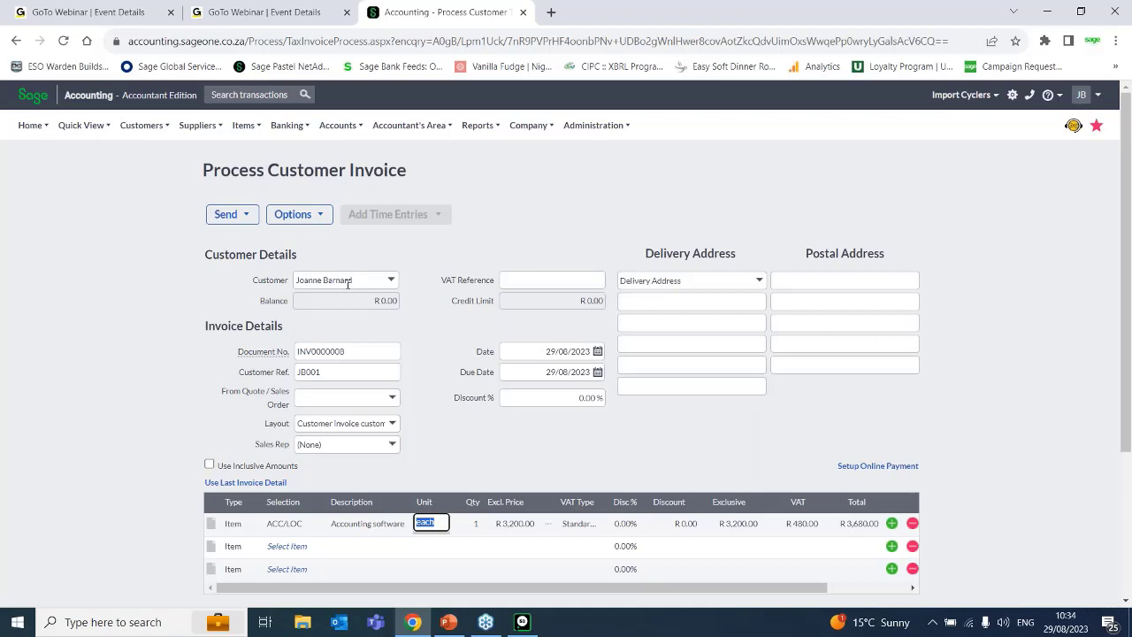
mouse_move(141, 125)
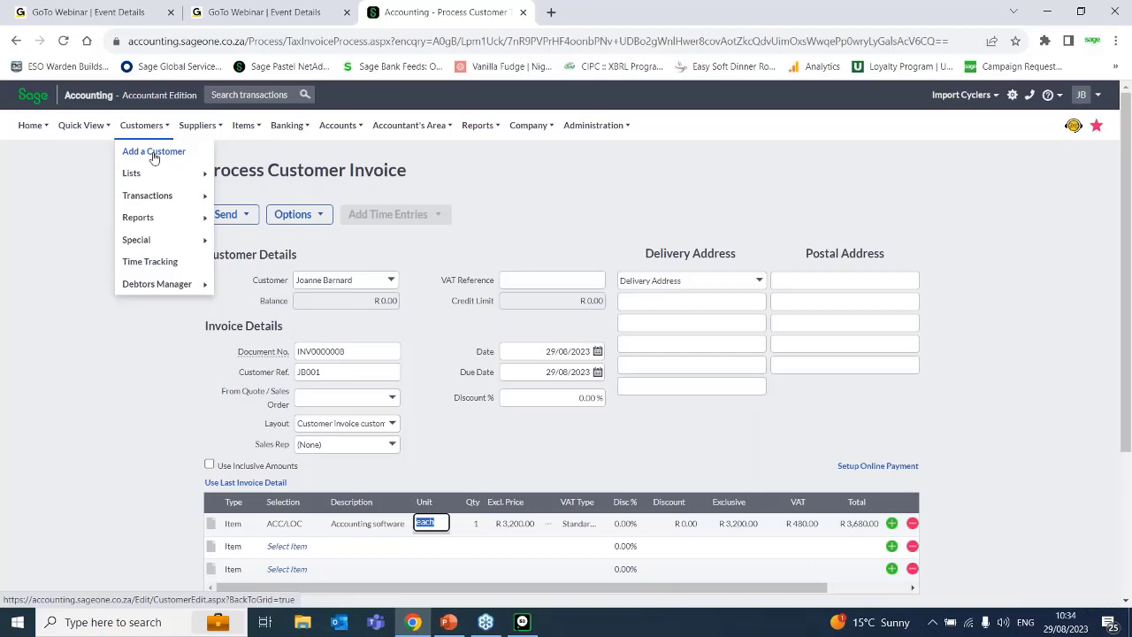
mouse_move(139, 176)
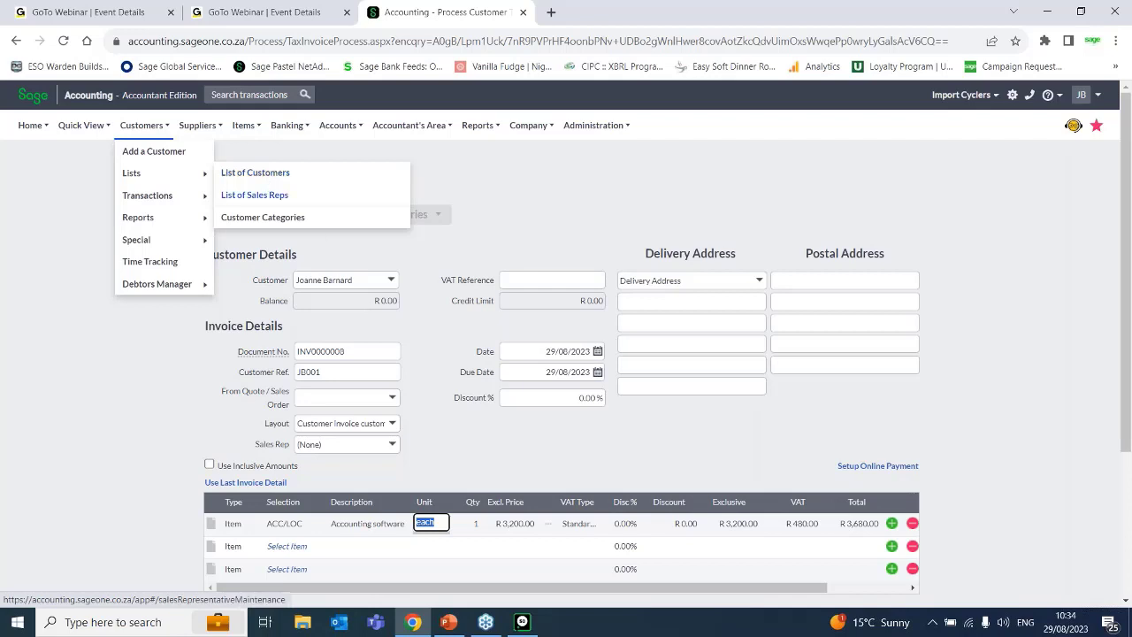
click(528, 525)
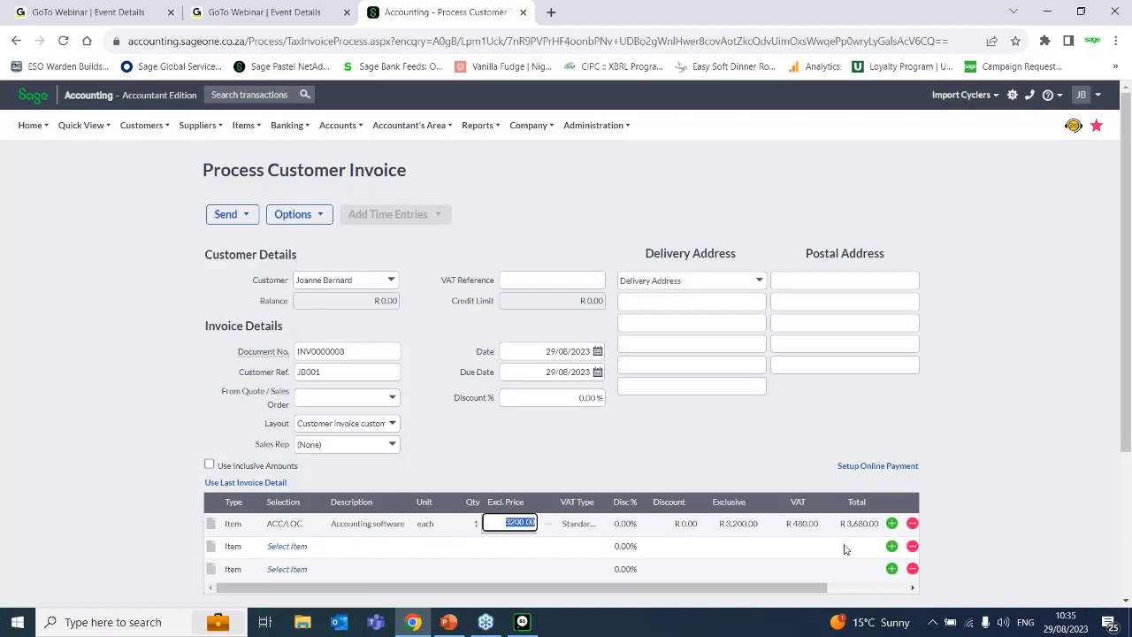
click(476, 524)
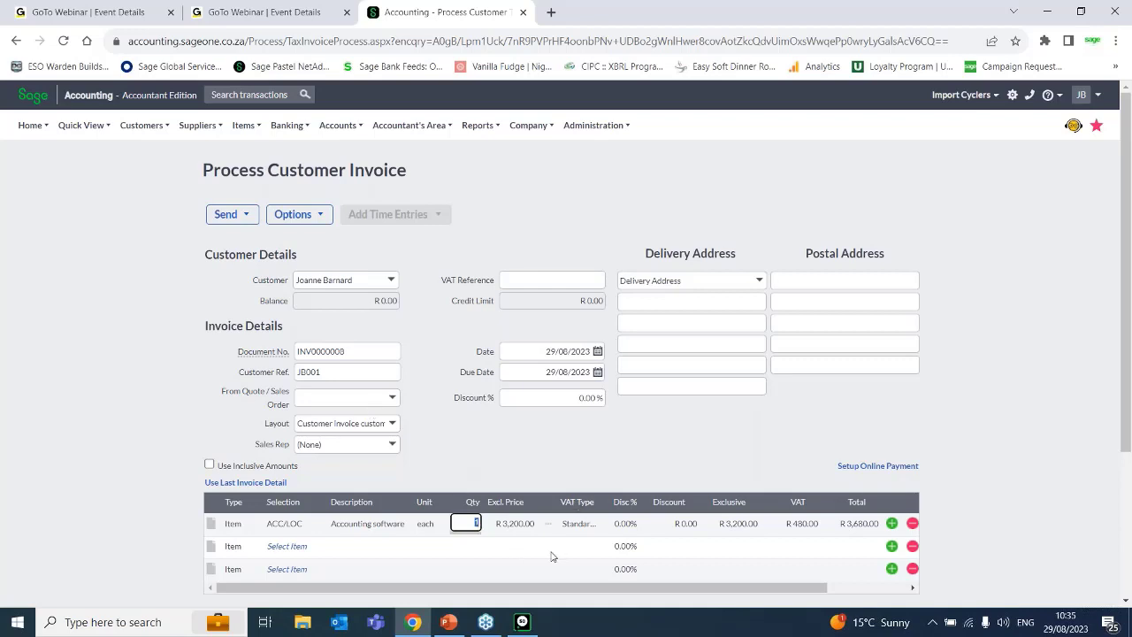
Start adding a new item from the second invoice line and give it the code ACC/TRAIN.
click(354, 550)
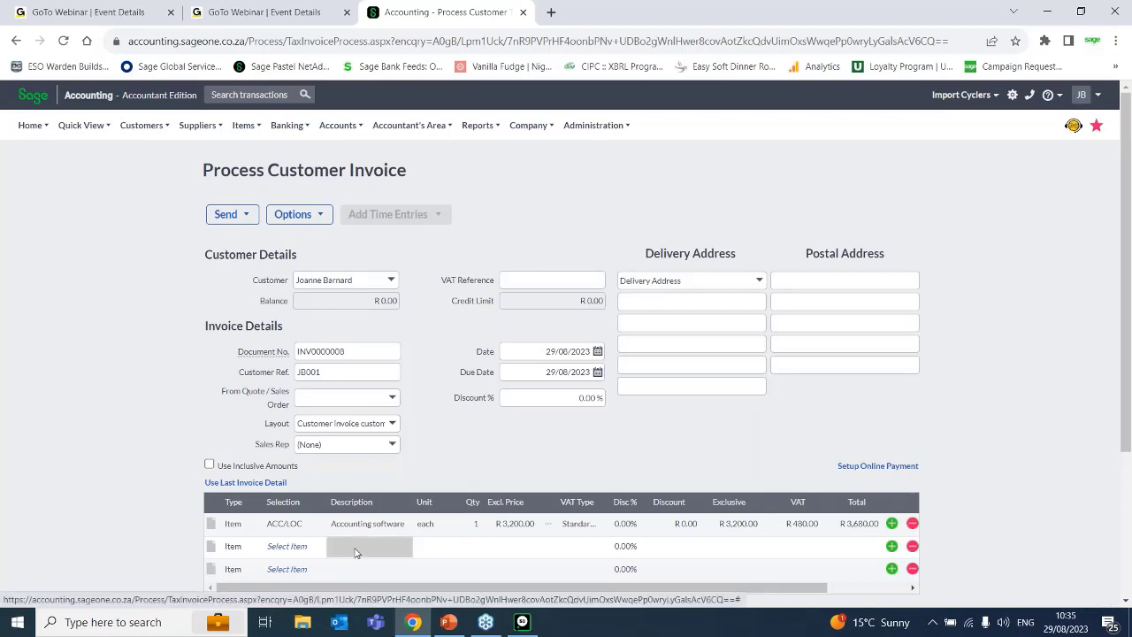
click(300, 551)
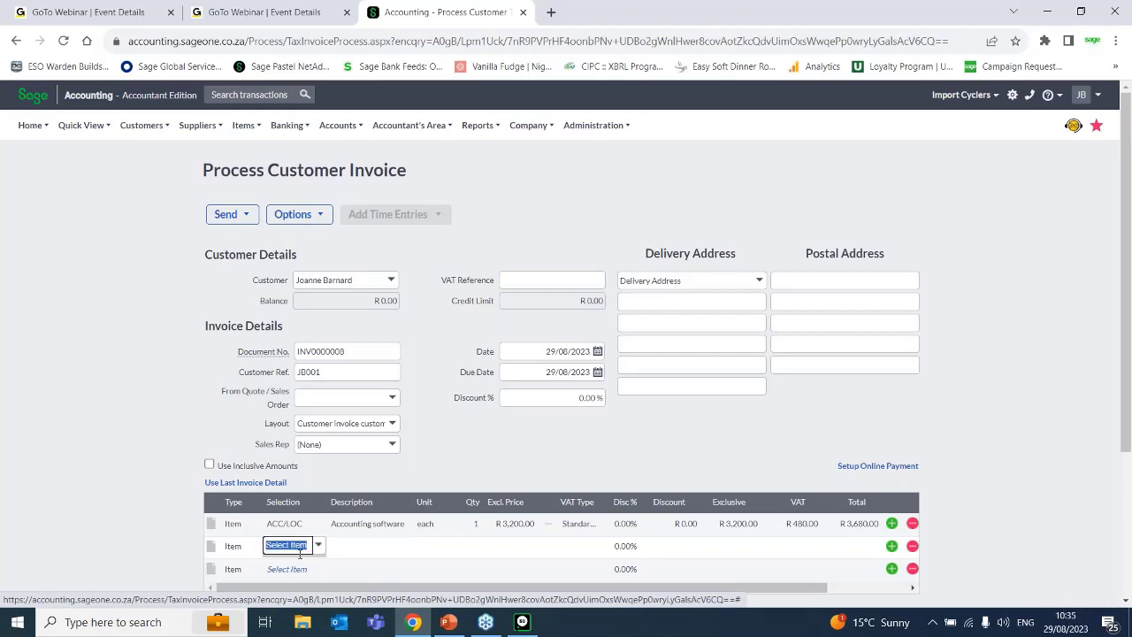
click(318, 545)
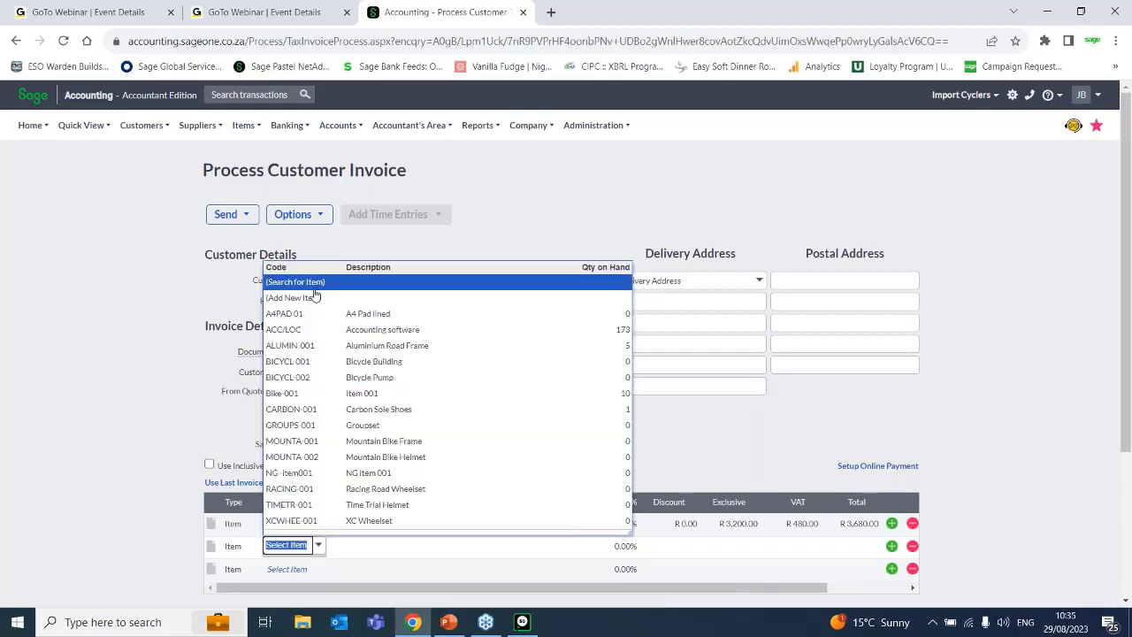
click(292, 297)
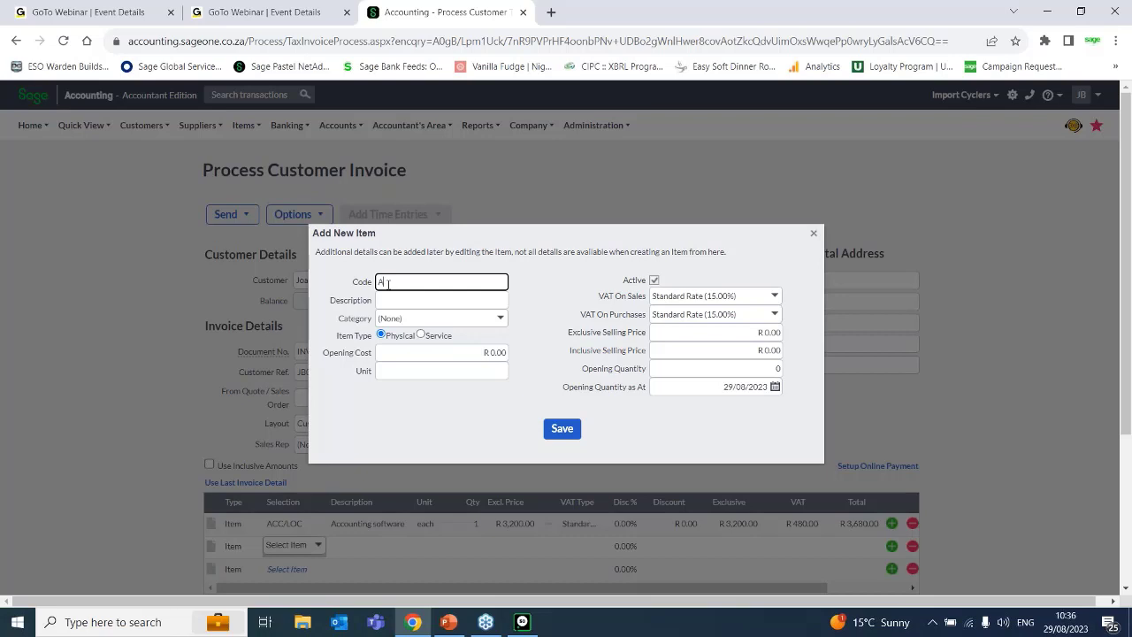
text(ACC/Train)
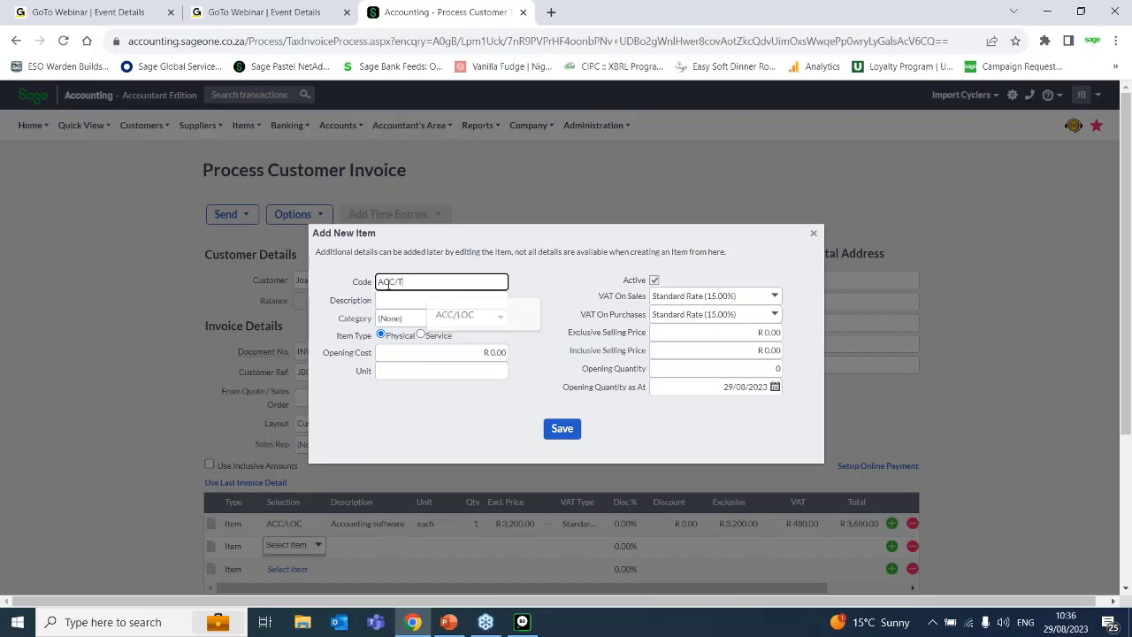
key(BackSpace)
key(BackSpace)
key(BackSpace)
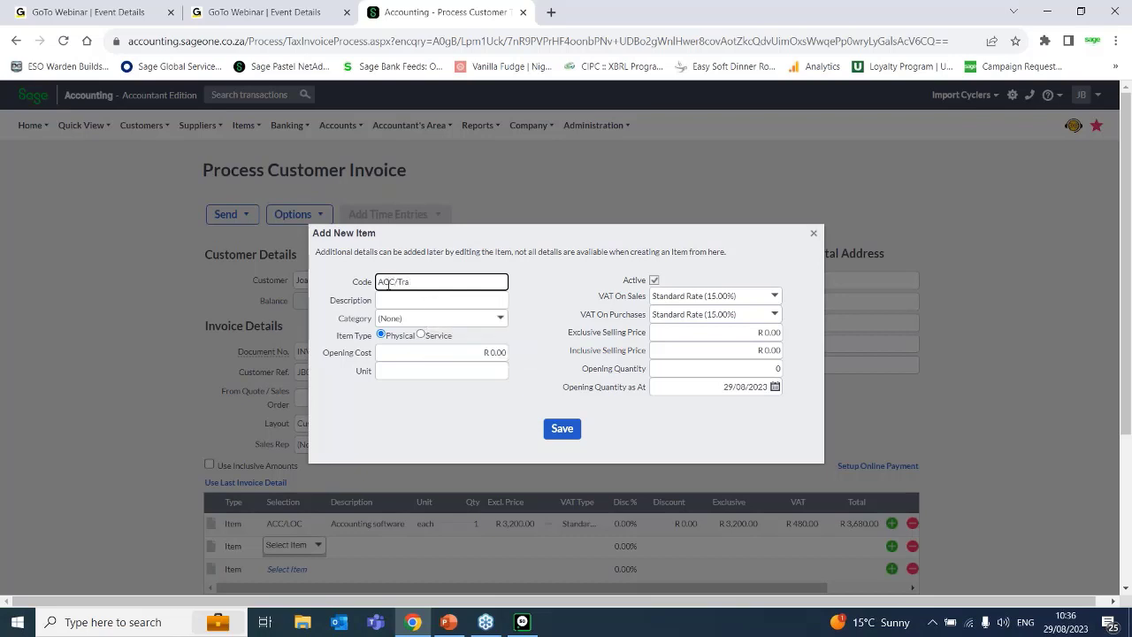
text(RAIN)
Describe the new item as "ACC Training" and classify it under the Services category with the Service item type.
click(400, 300)
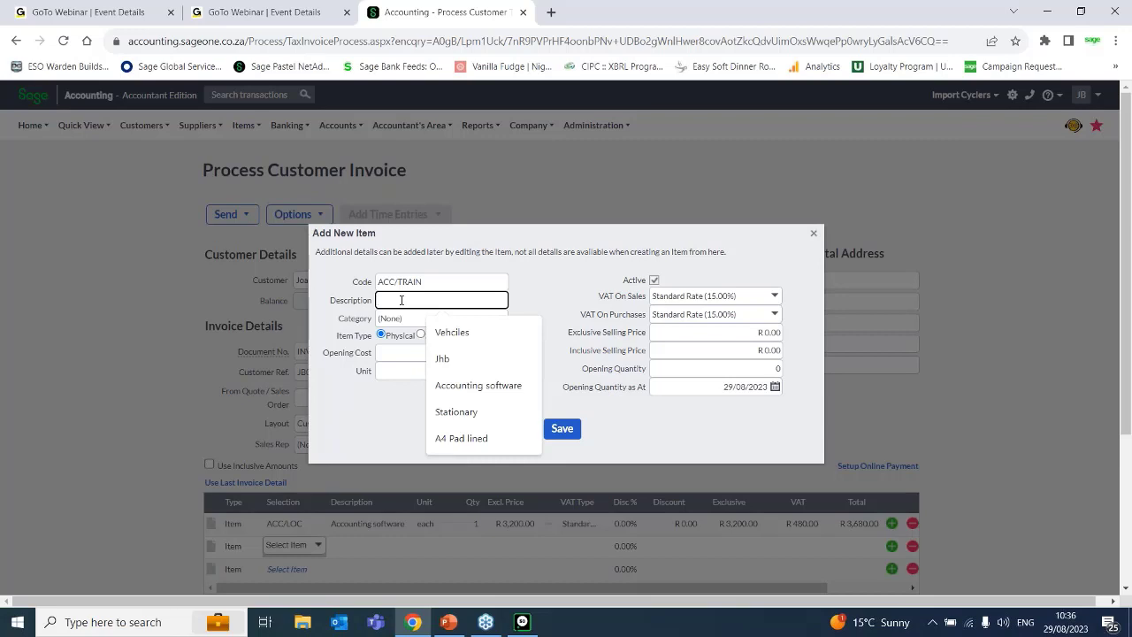
text(ACC Train)
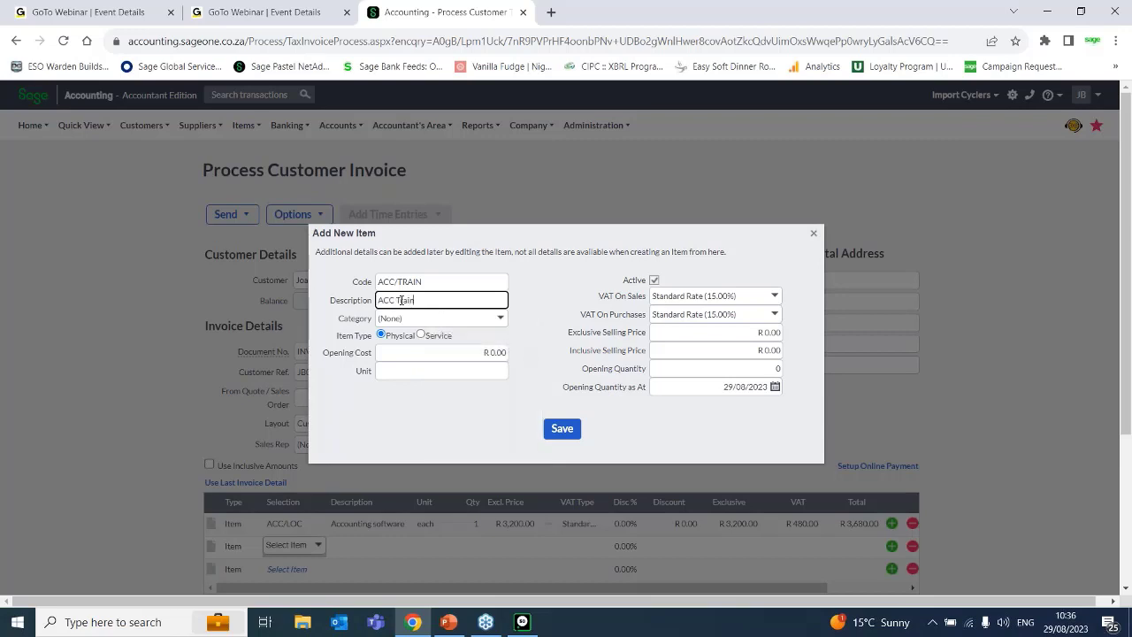
text(ing)
click(499, 323)
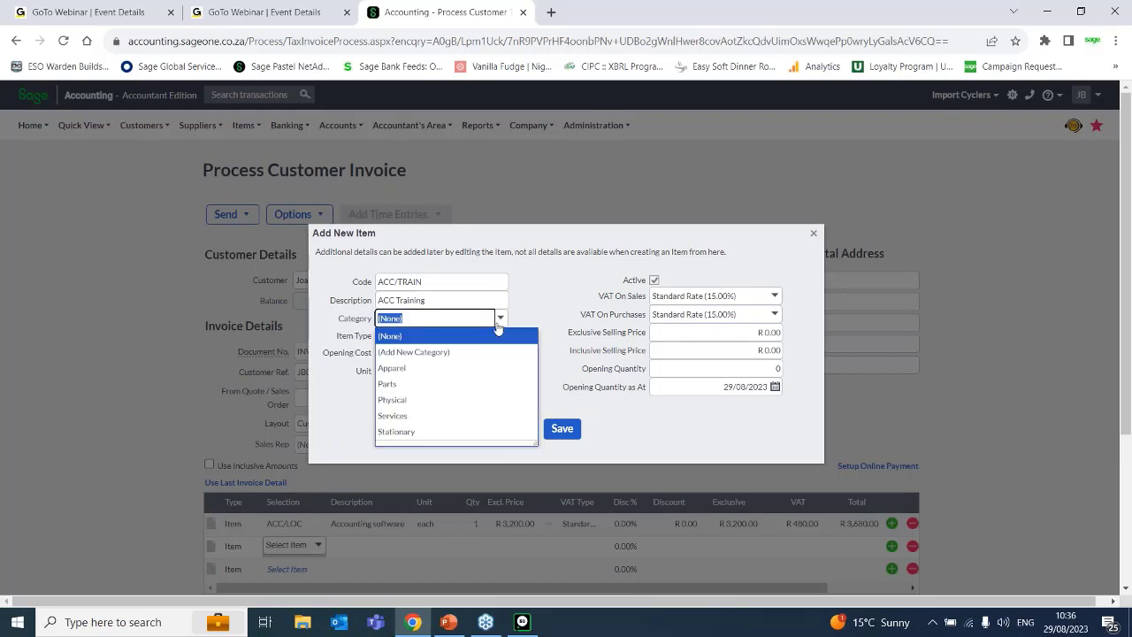
click(433, 416)
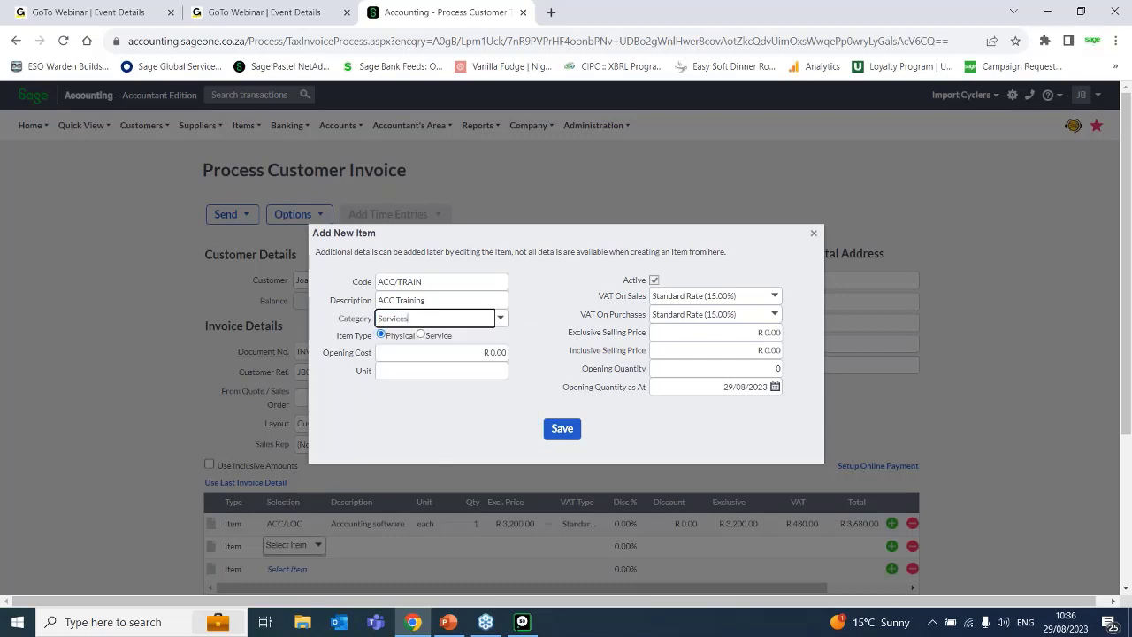
click(421, 335)
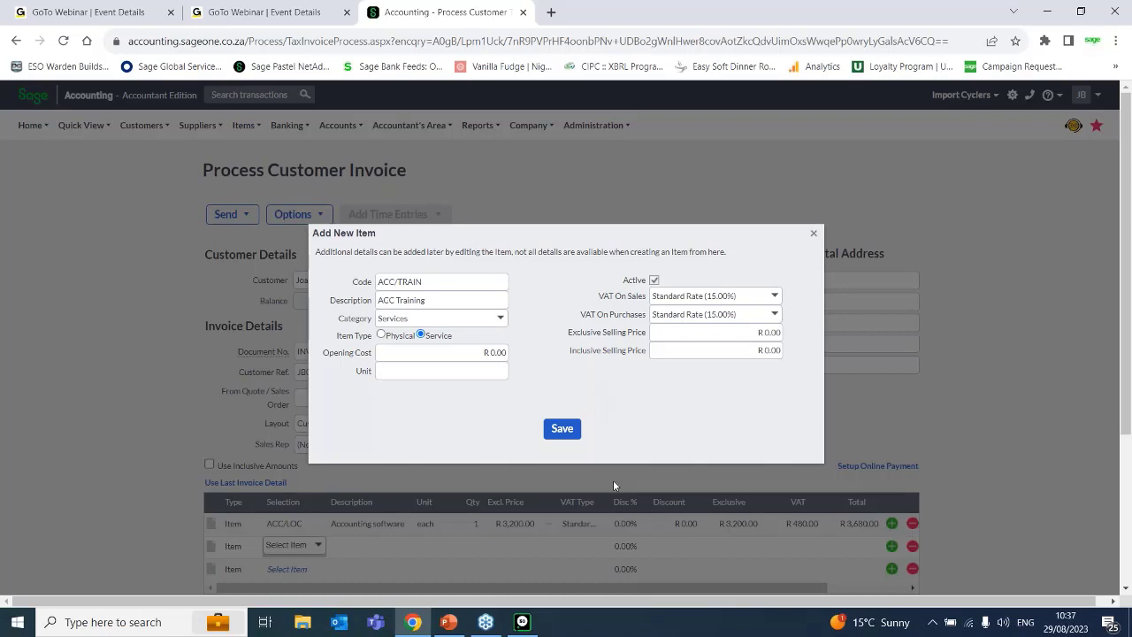
Set the training item's unit to "Hour" and save the item.
click(460, 371)
text(Hour)
click(562, 429)
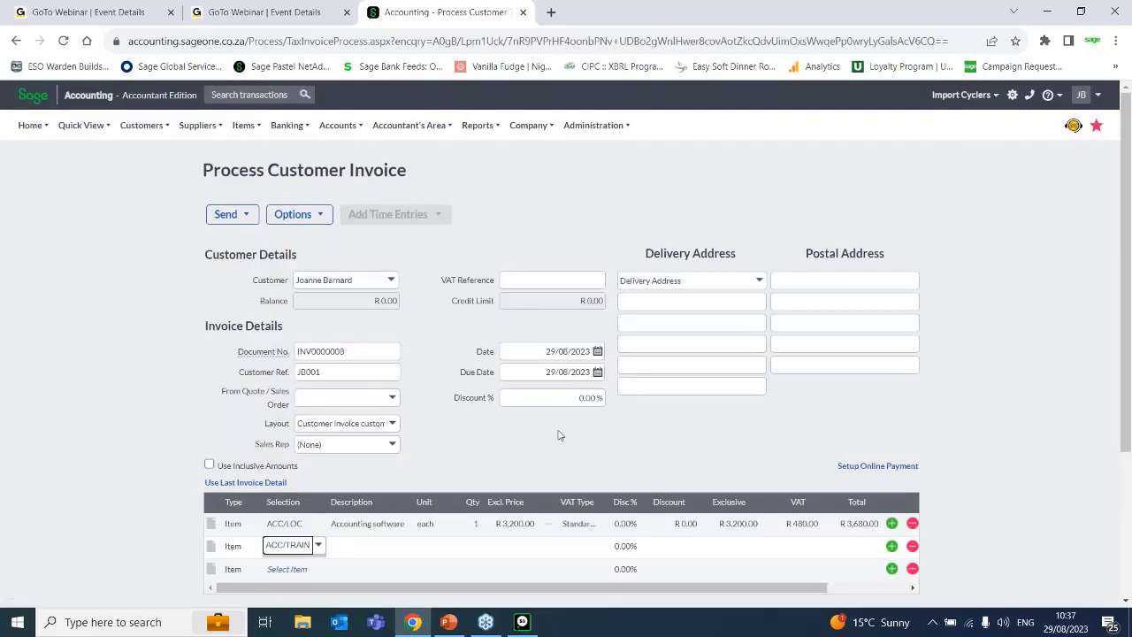
Set the ACC/TRAIN invoice line to a quantity of 2 and an exclusive price of R 230.00.
click(425, 546)
click(479, 548)
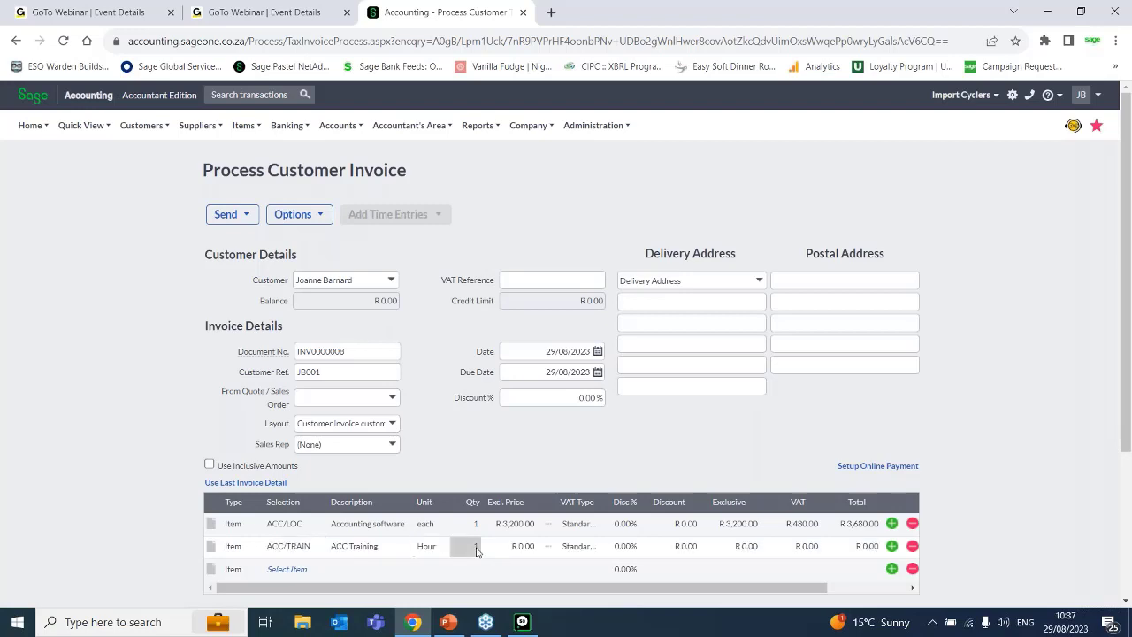
text(2)
click(529, 550)
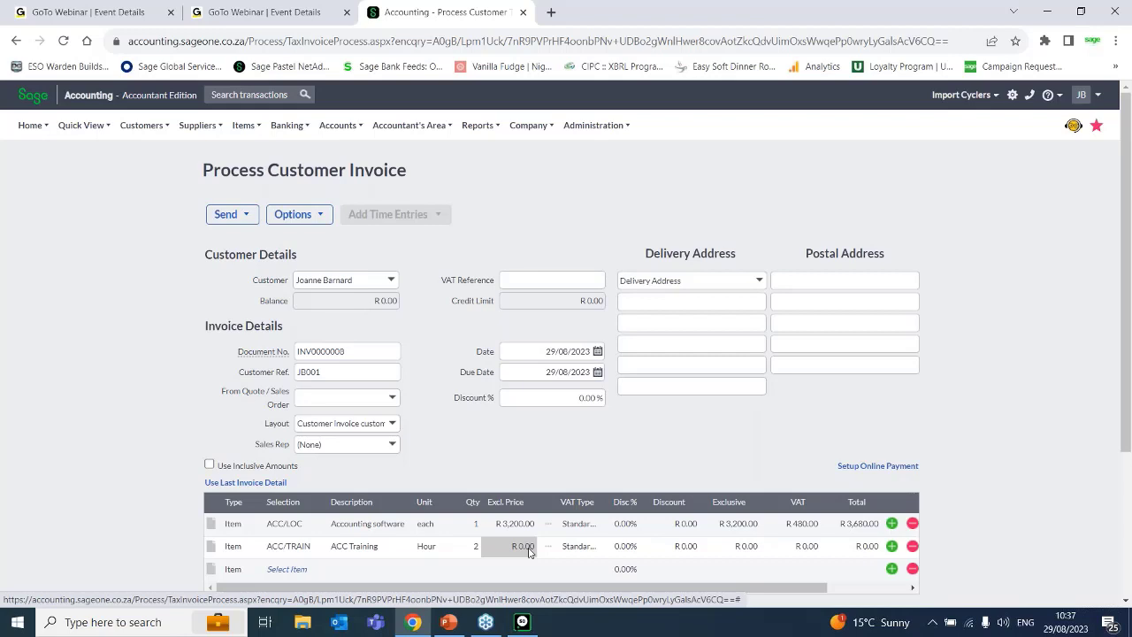
click(528, 548)
text(230)
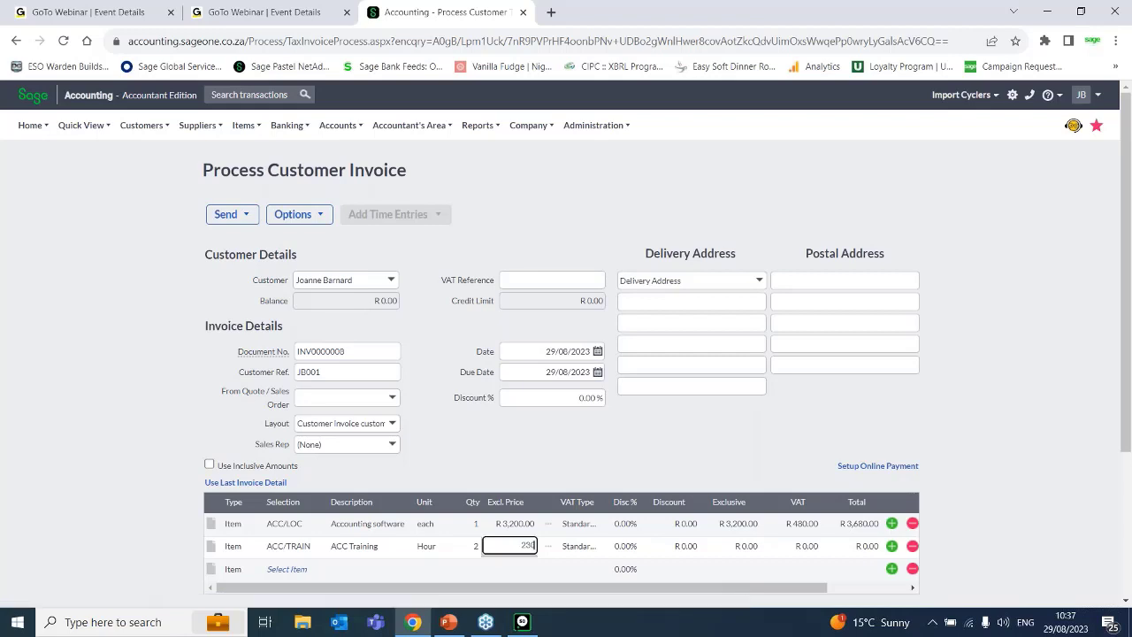
key(Tab)
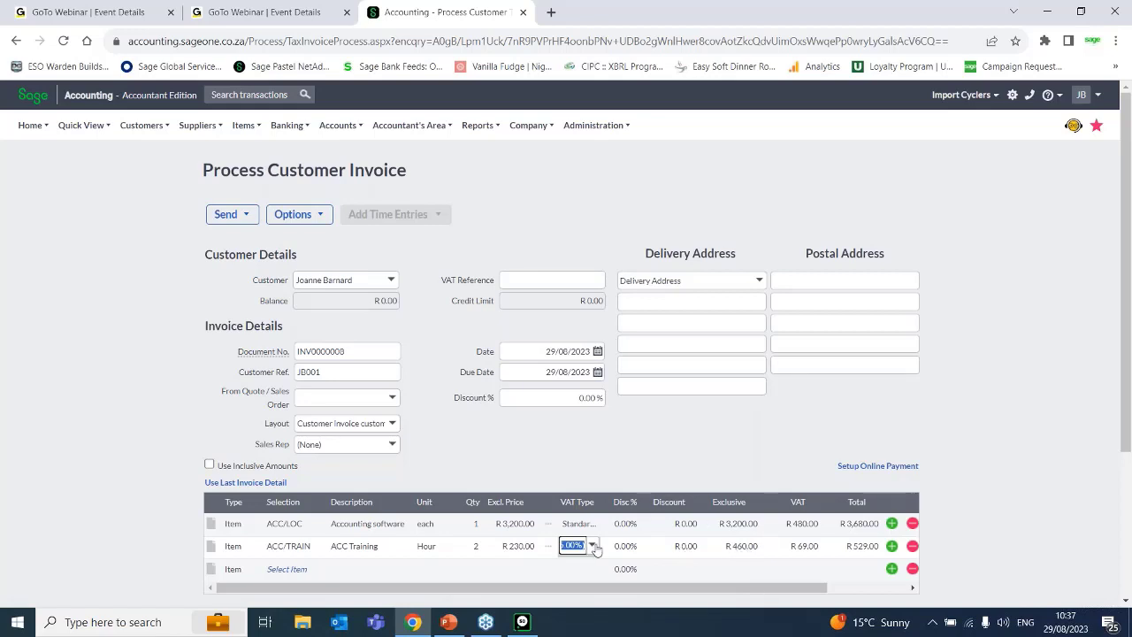
drag(1127, 349, 1122, 523)
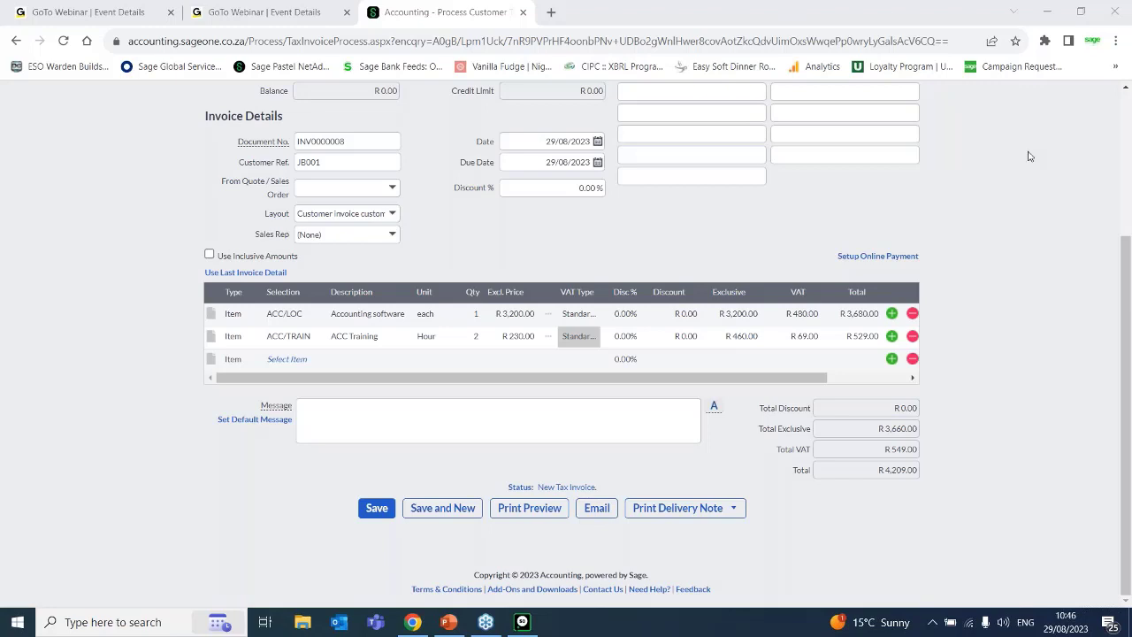
click(518, 337)
click(519, 315)
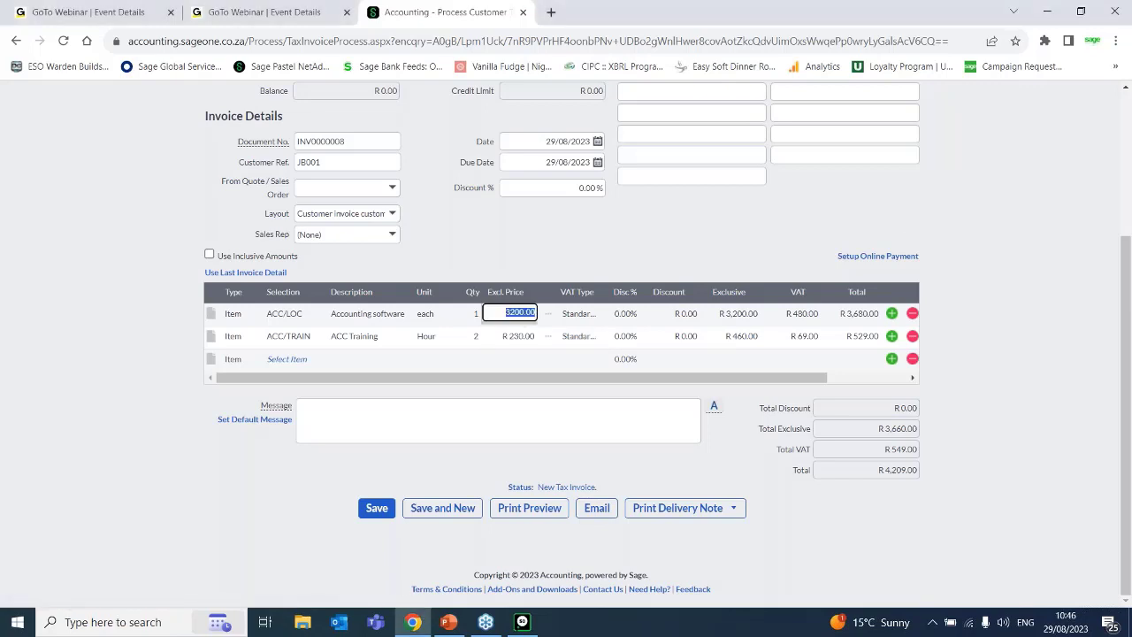
Switch to Word with a blank document and write the heading "GP" on its first line.
click(133, 622)
text(word)
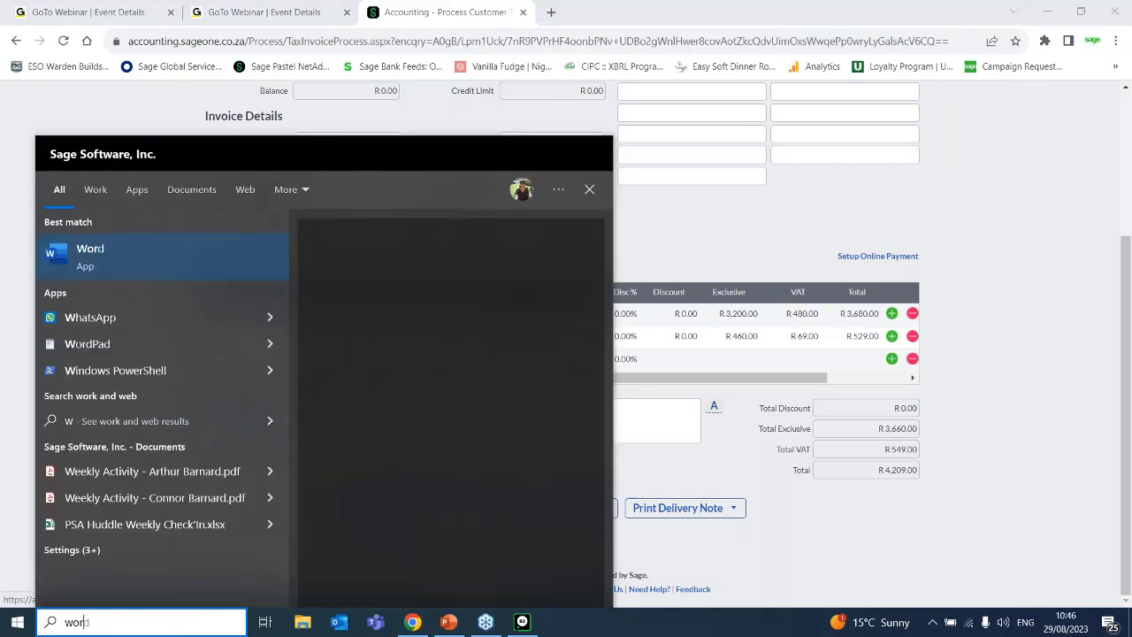
key(Return)
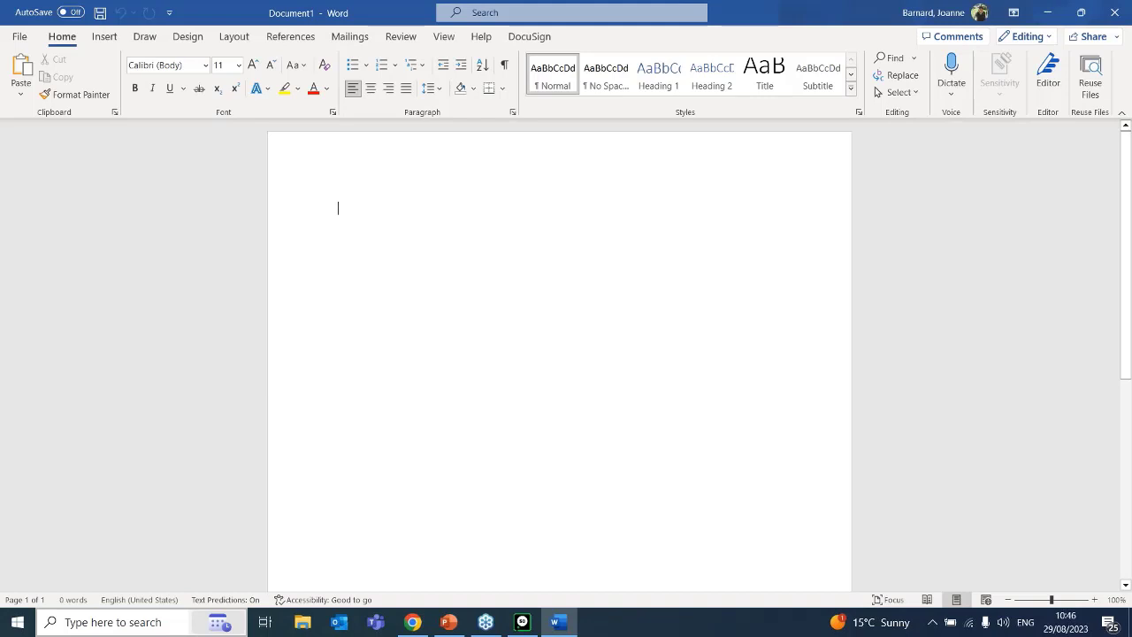
text(GP)
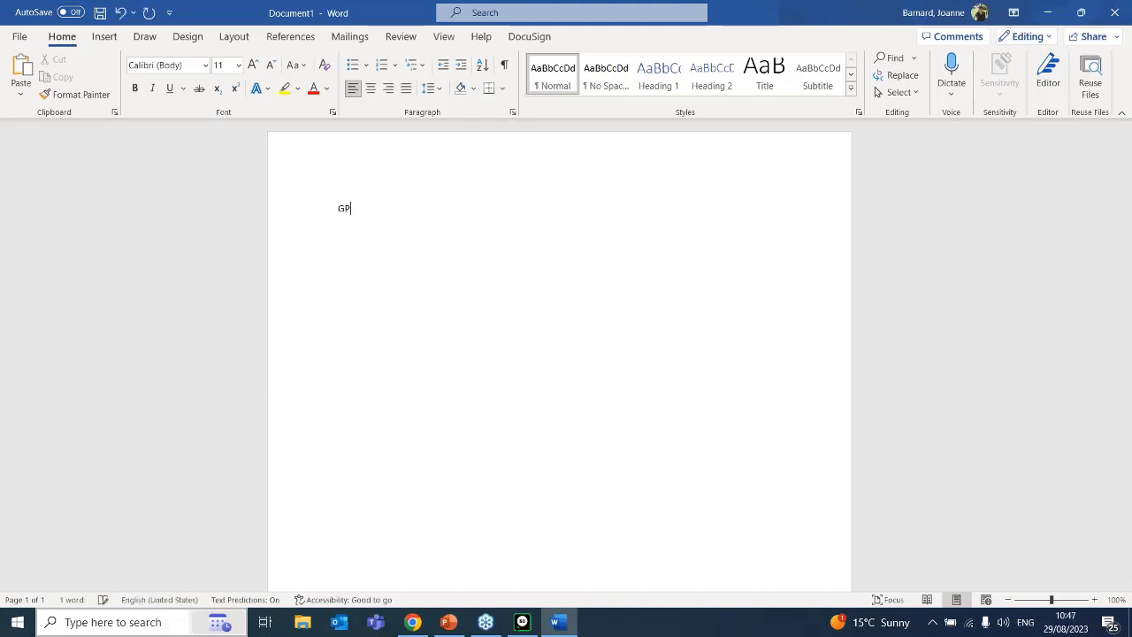
key(Return)
Write the formula line "Purchase price – sales price = 500 -" below the GP heading.
text(Purc hase)
key(BackSpace)
key(BackSpace)
key(BackSpace)
key(BackSpace)
key(BackSpace)
text(hase p)
text(rice - )
text(sales )
text(procse)
key(BackSpace)
key(BackSpace)
key(BackSpace)
key(BackSpace)
text(ice)
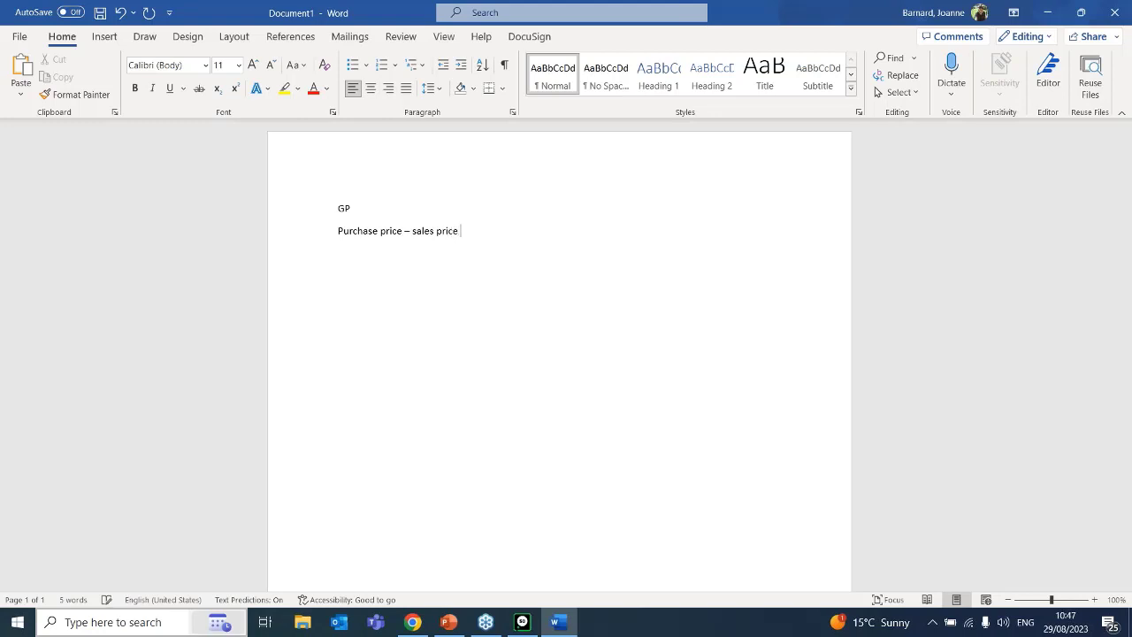
text( =)
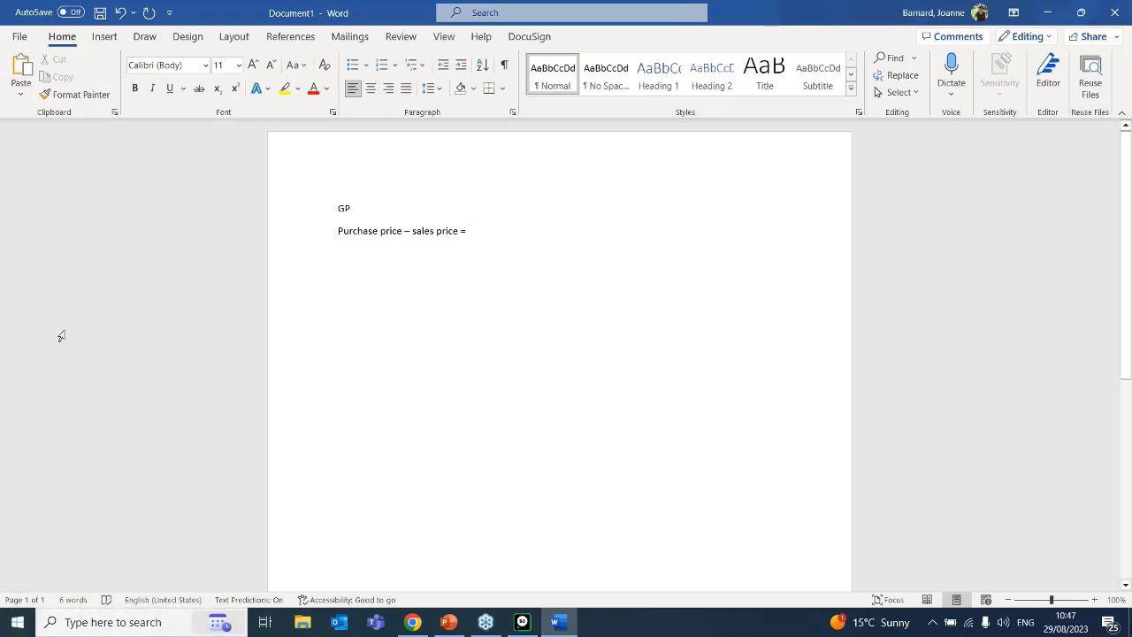
text(500 -)
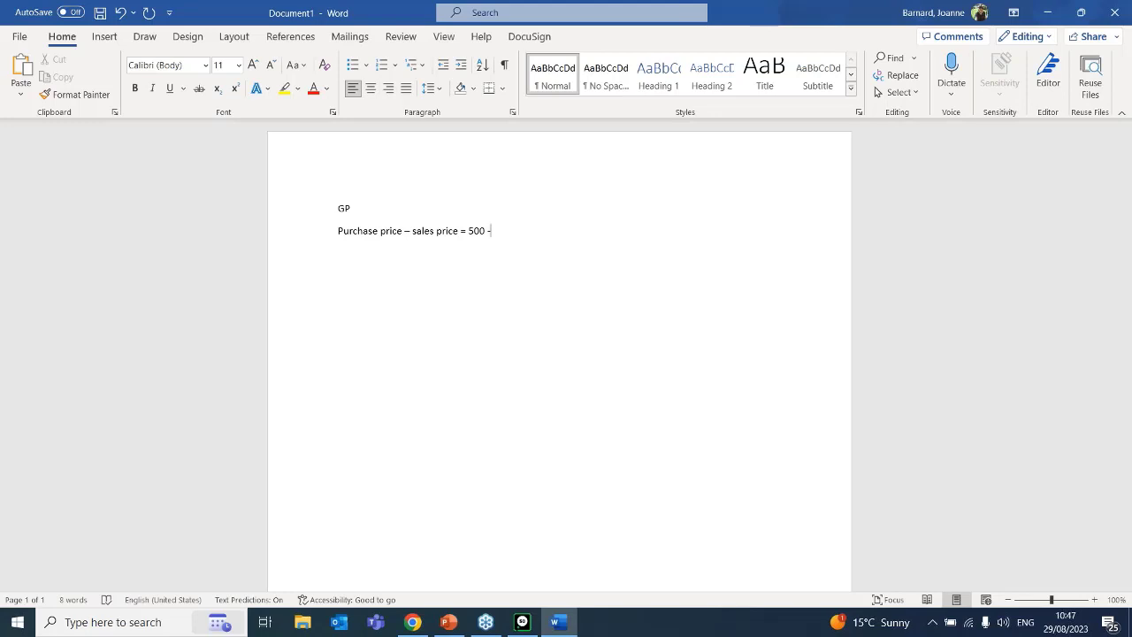
Delete the purchase-minus-sales formula line below the GP heading.
key(BackSpace)
key(BackSpace)
key(BackSpace)
key(BackSpace)
key(BackSpace)
key(BackSpace)
key(BackSpace)
key(BackSpace)
key(BackSpace)
key(BackSpace)
key(BackSpace)
key(BackSpace)
key(BackSpace)
key(BackSpace)
key(BackSpace)
key(BackSpace)
key(BackSpace)
key(BackSpace)
key(BackSpace)
key(BackSpace)
key(BackSpace)
key(BackSpace)
key(BackSpace)
key(BackSpace)
key(BackSpace)
key(BackSpace)
Write the formula "Sale -purchse = total" on a new line below the GP heading.
key(Return)
text(sale )
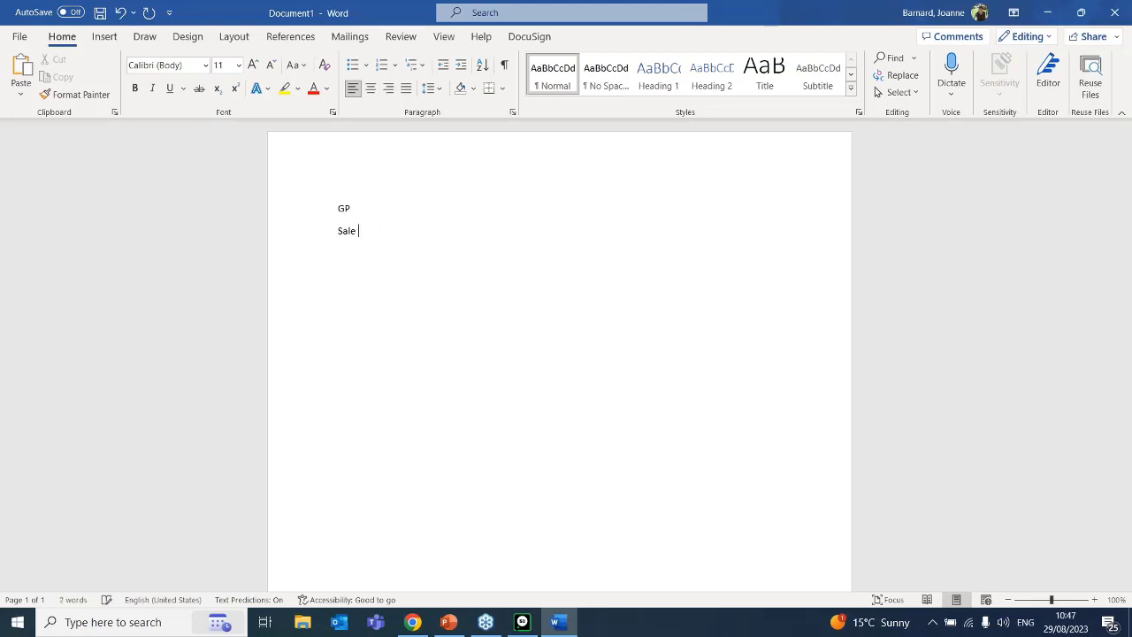
text(-purchse = total)
Add the worked example "1000 - 500 =" with its result below the formula, and switch back to the Sage Accounting invoice in Chrome.
key(Return)
text(1000)
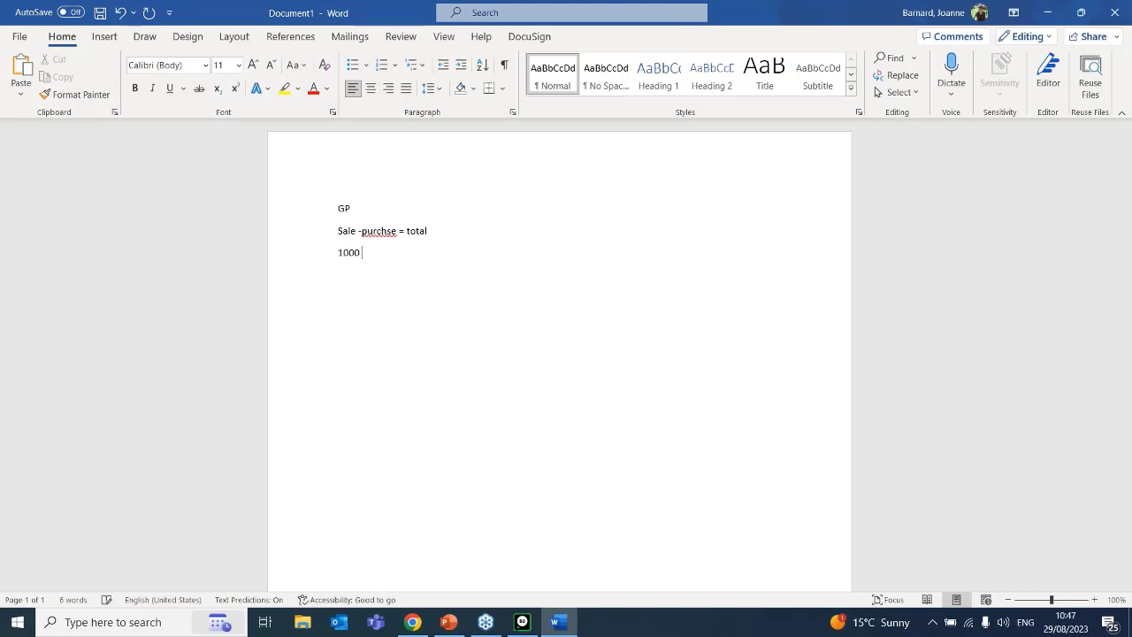
text( - 500 =)
text(500)
click(412, 621)
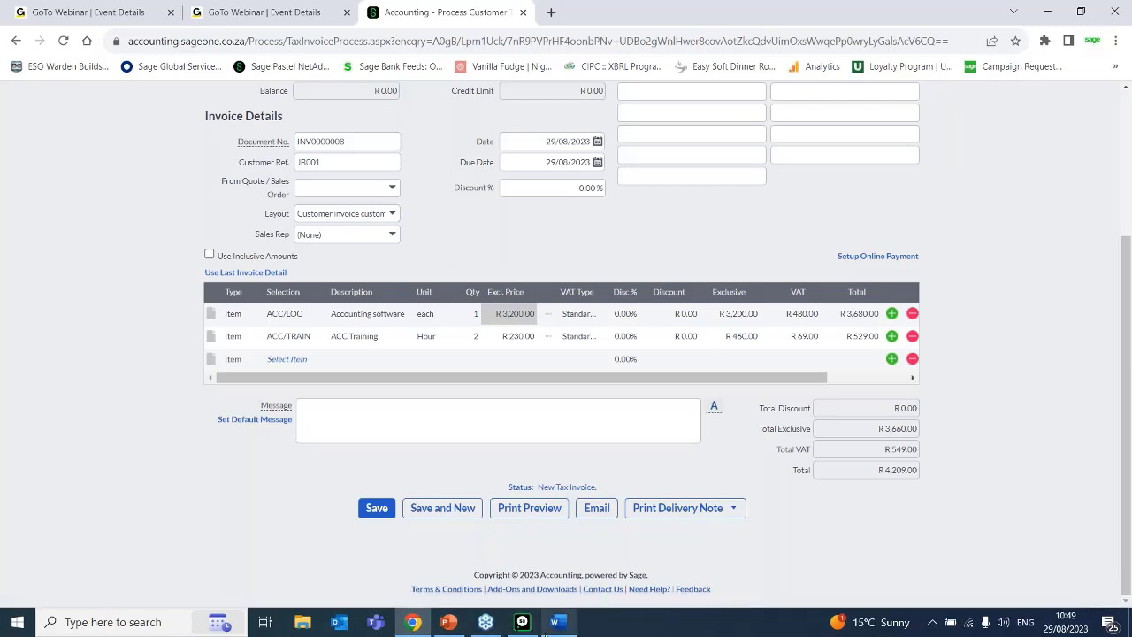
mouse_move(566, 633)
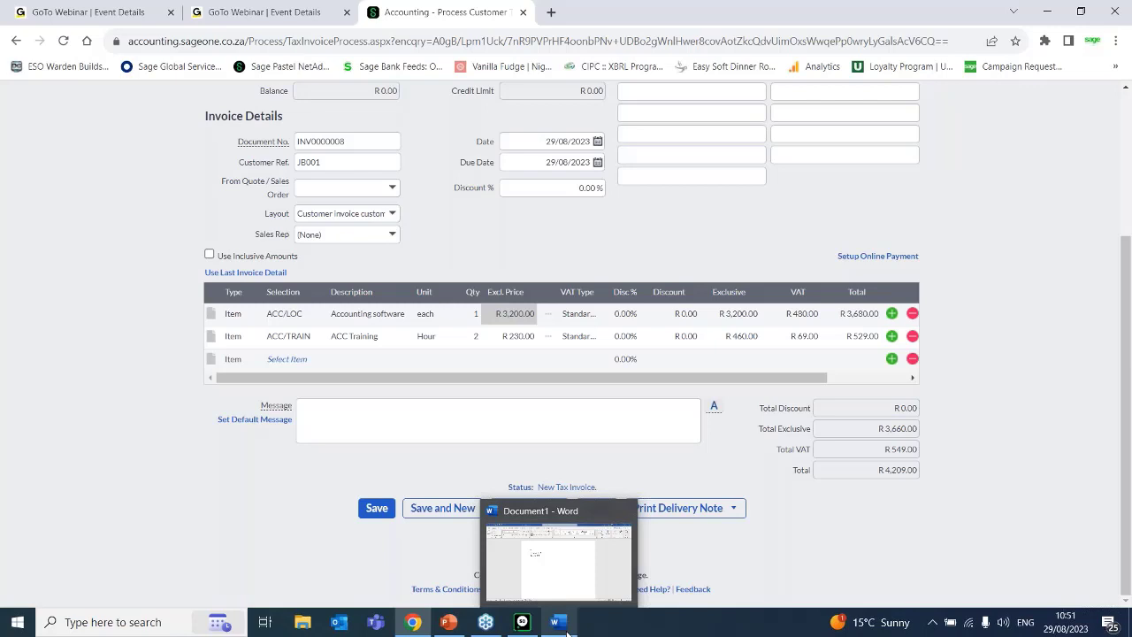
Save the customer tax invoice INV0000008.
click(1093, 148)
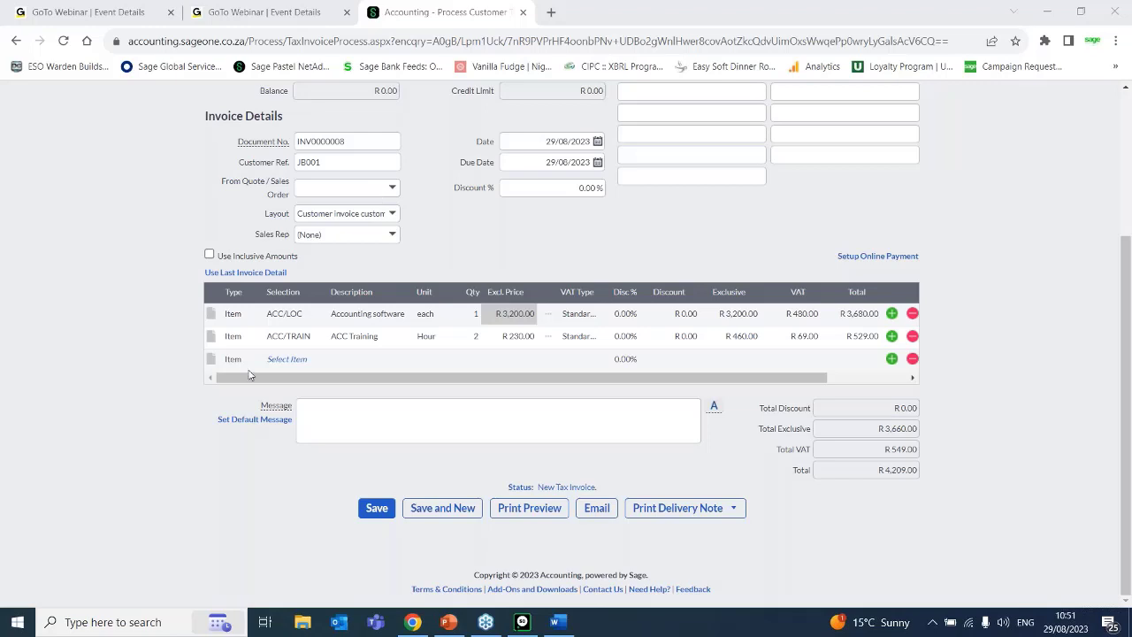
click(376, 510)
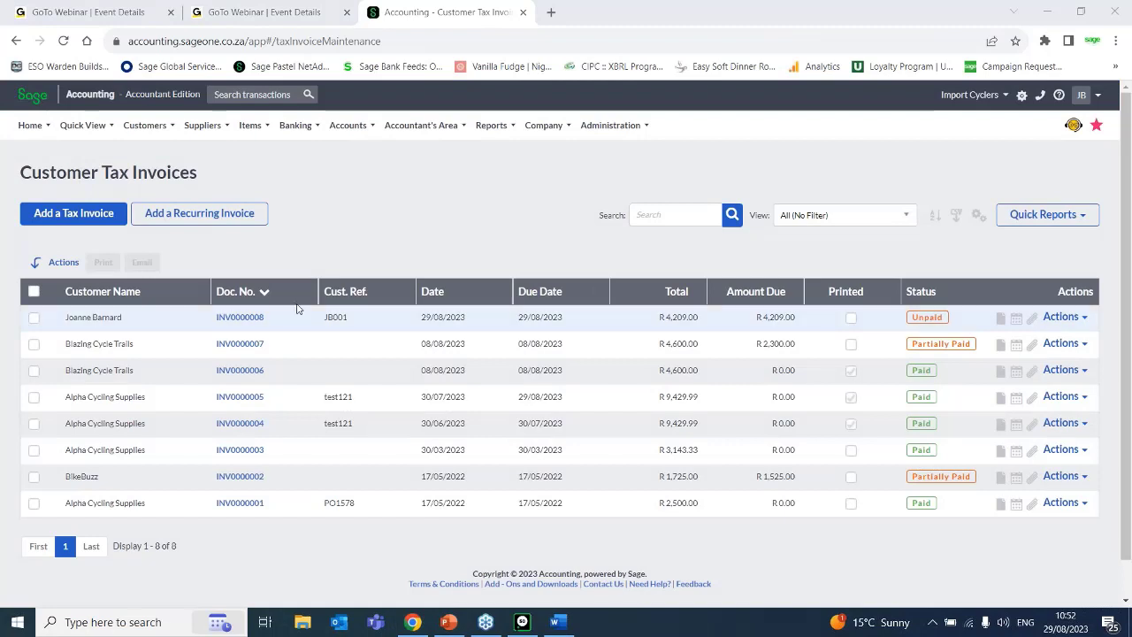
Open the ACC/LOC item from the list of items and check its last cost.
click(256, 125)
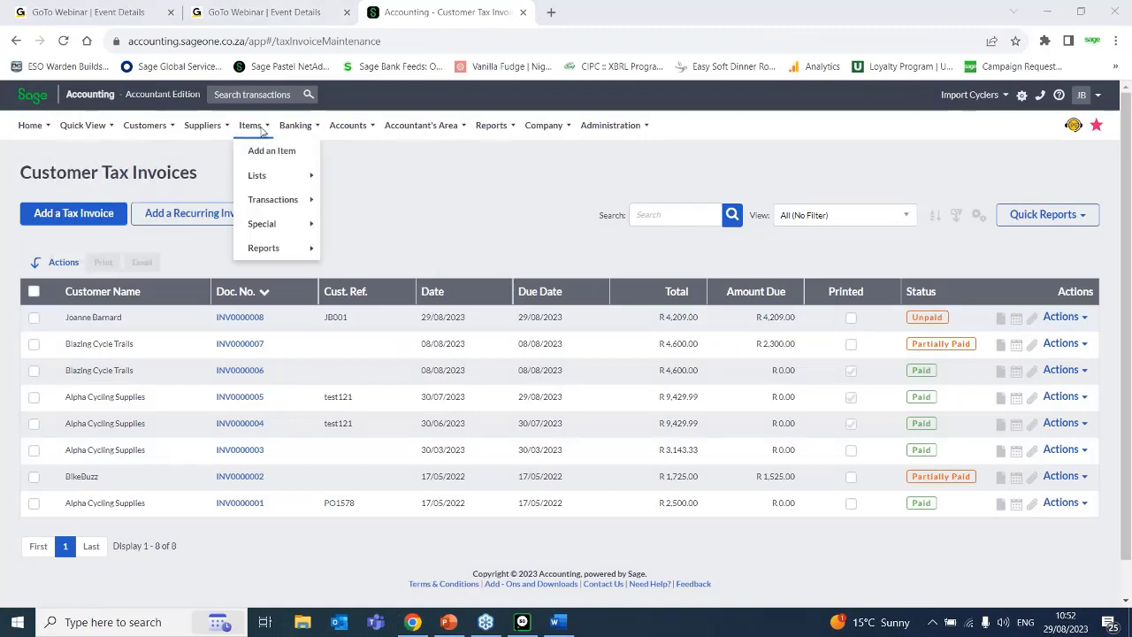
mouse_move(262, 175)
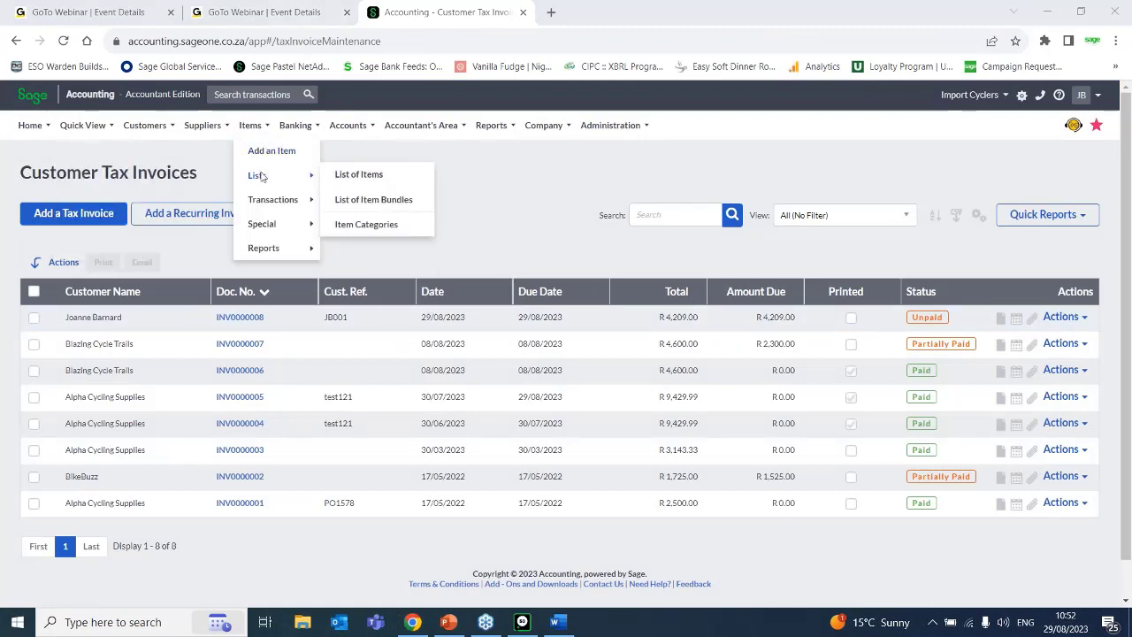
click(352, 176)
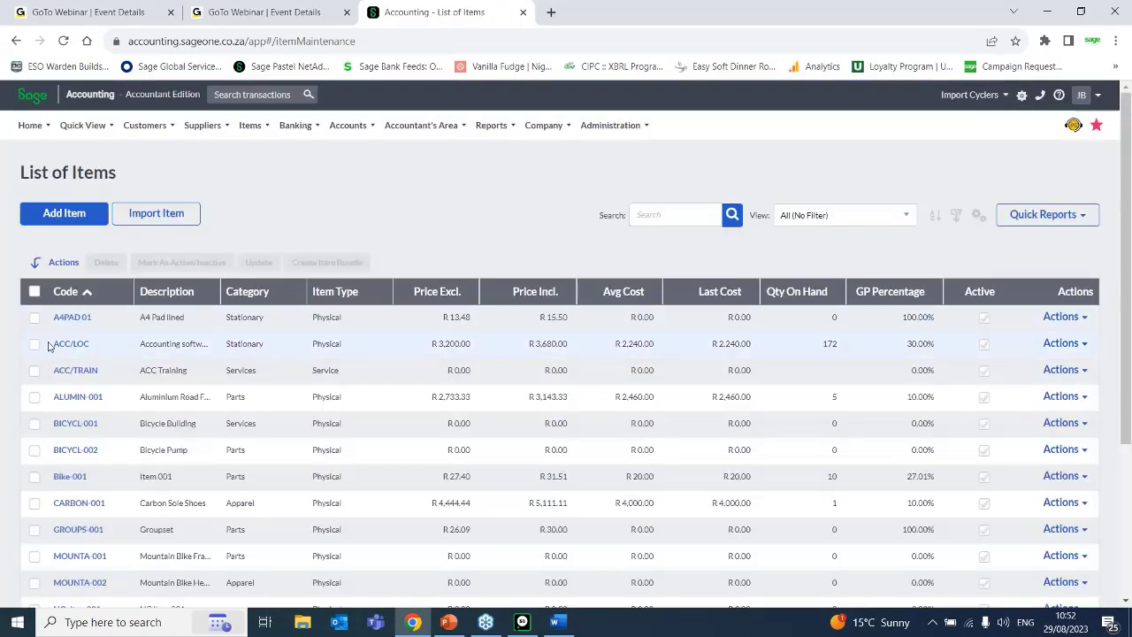
click(70, 343)
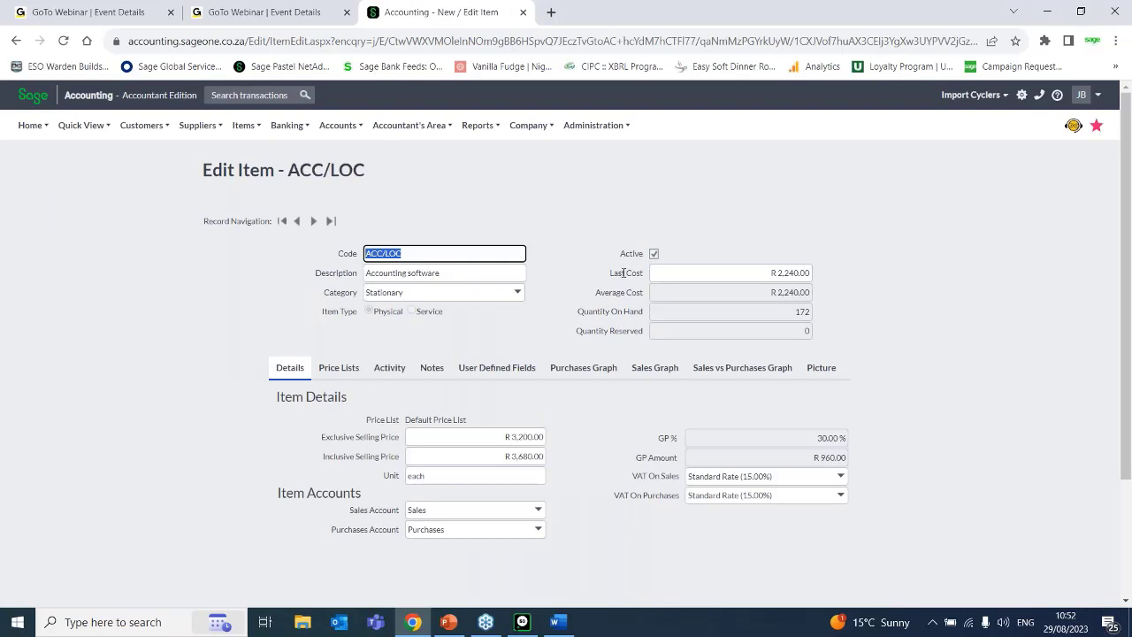
click(757, 271)
drag(758, 272, 836, 275)
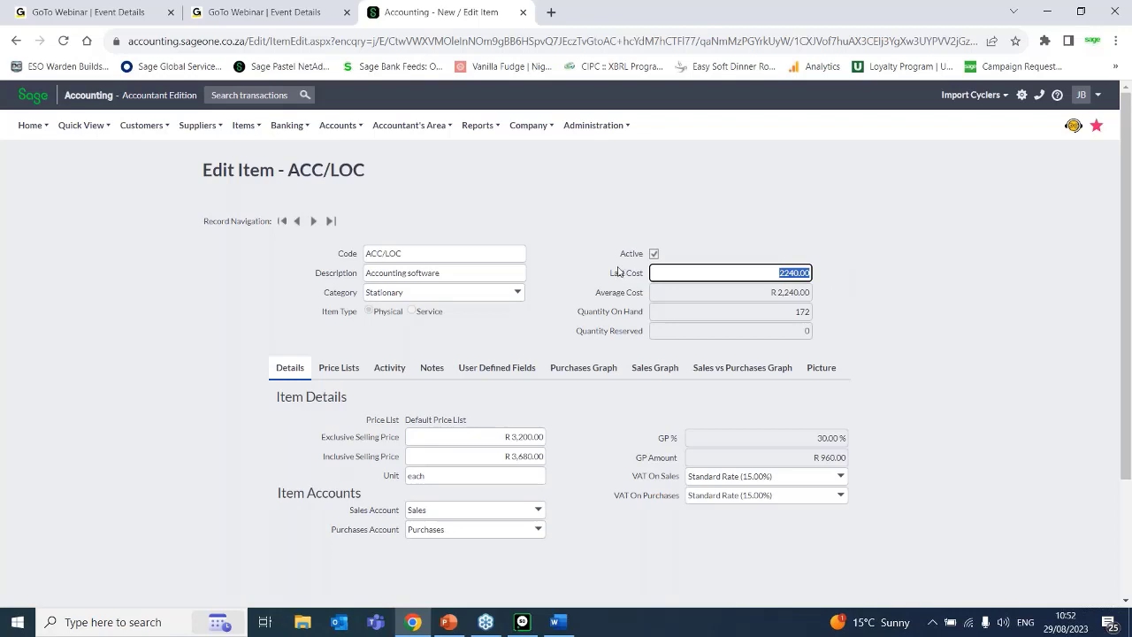
Examine the exclusive selling price and GP amount of the ACC/LOC item.
mouse_move(214, 131)
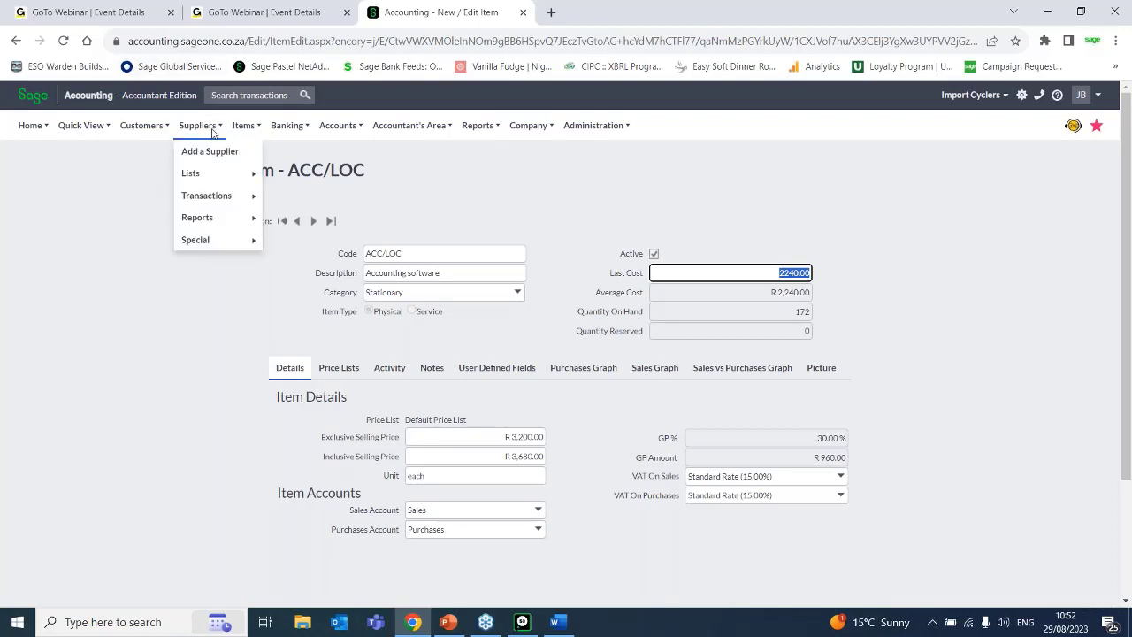
mouse_move(223, 180)
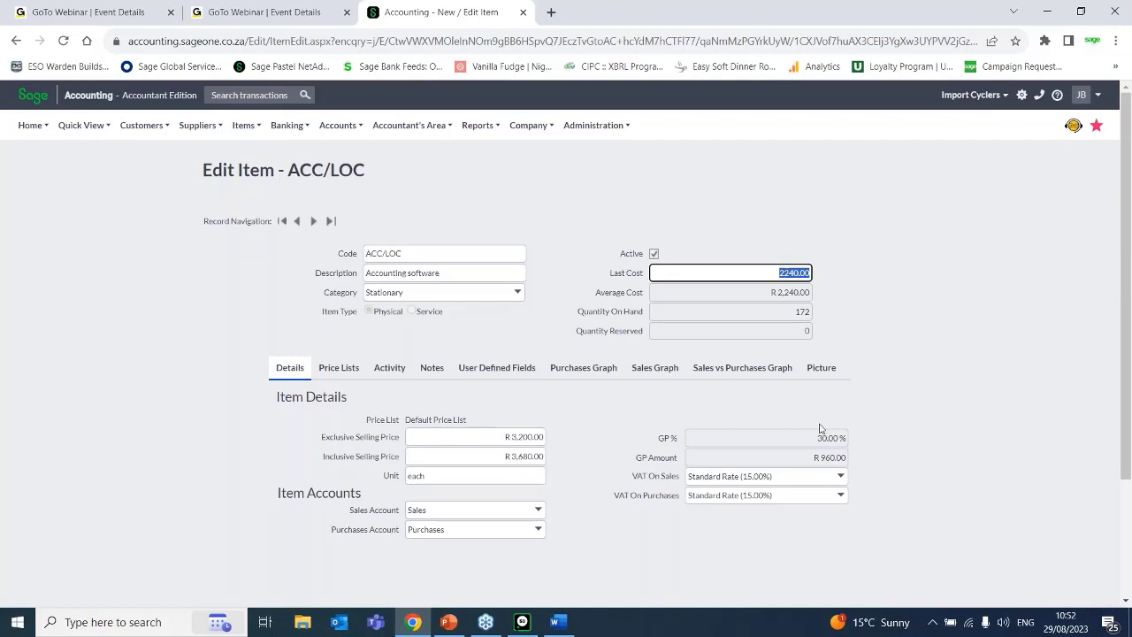
click(632, 80)
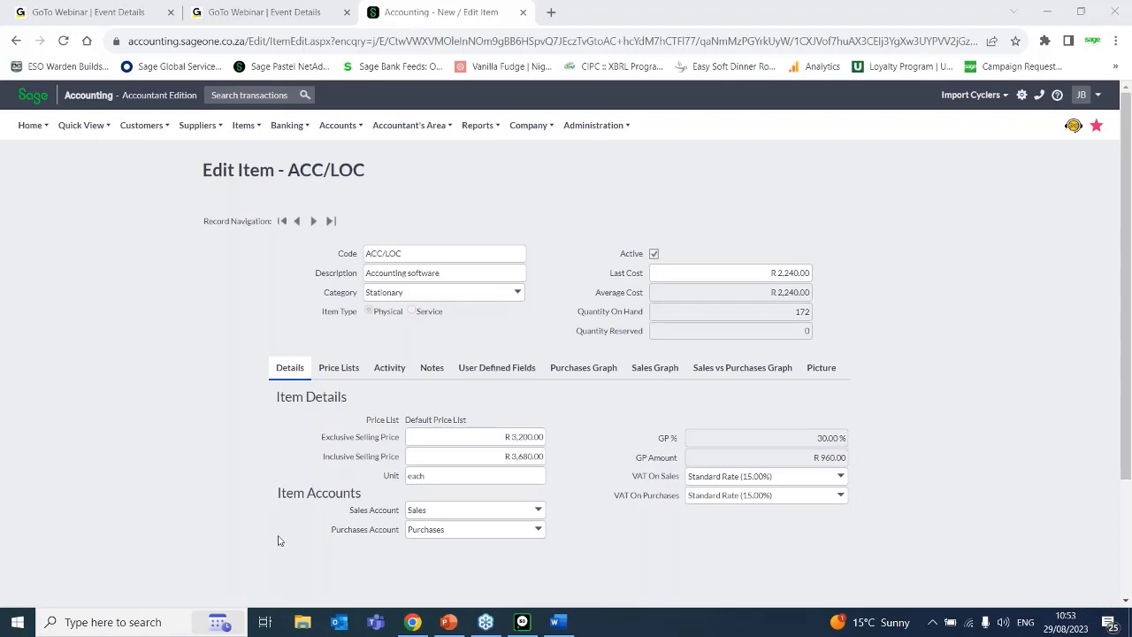
click(497, 435)
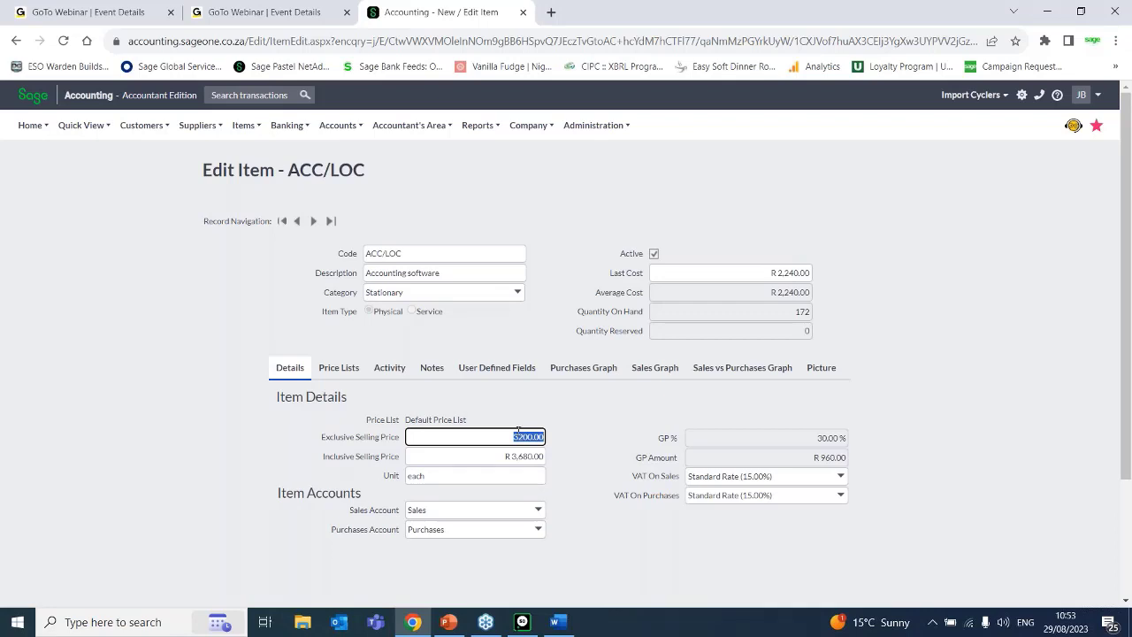
click(834, 461)
click(389, 368)
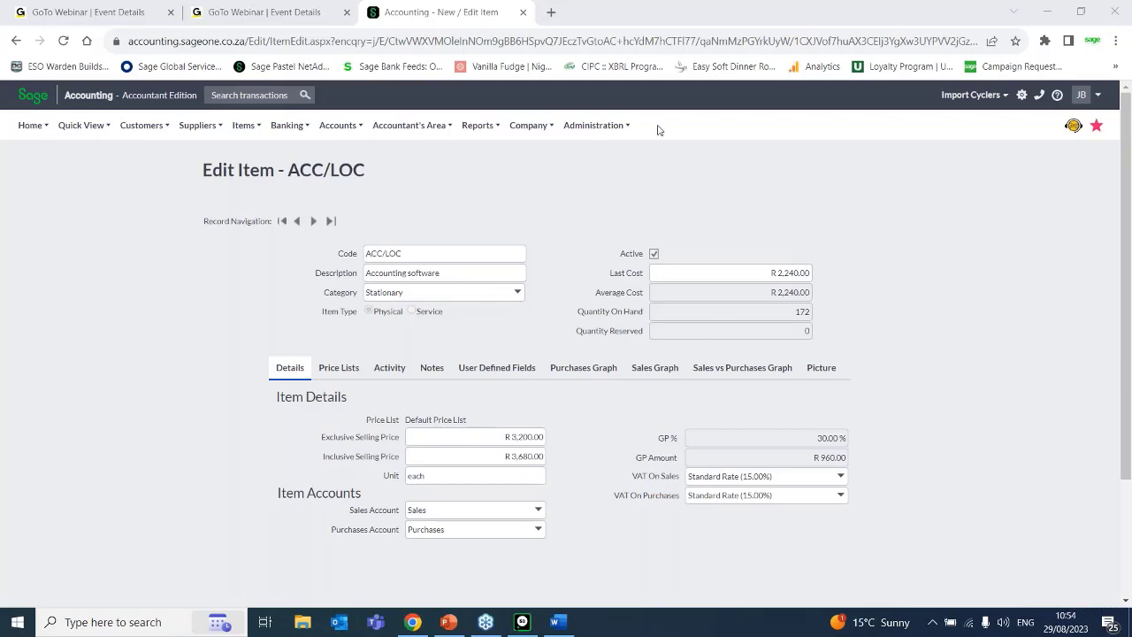
click(594, 124)
mouse_move(244, 131)
mouse_move(152, 132)
click(136, 128)
mouse_move(201, 125)
mouse_move(142, 129)
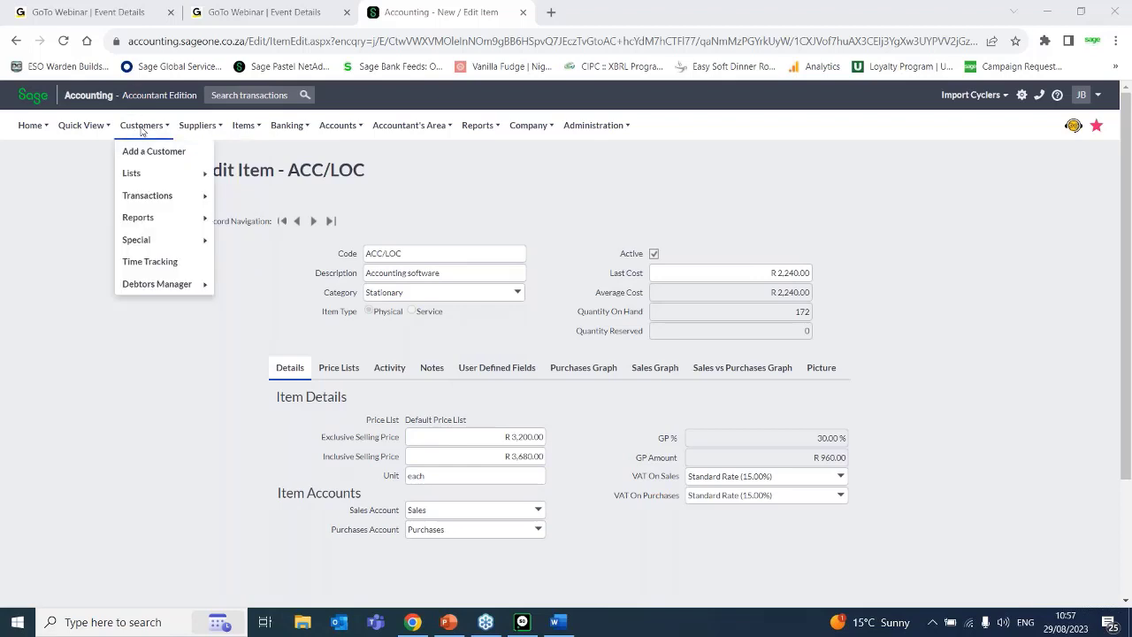
mouse_move(168, 180)
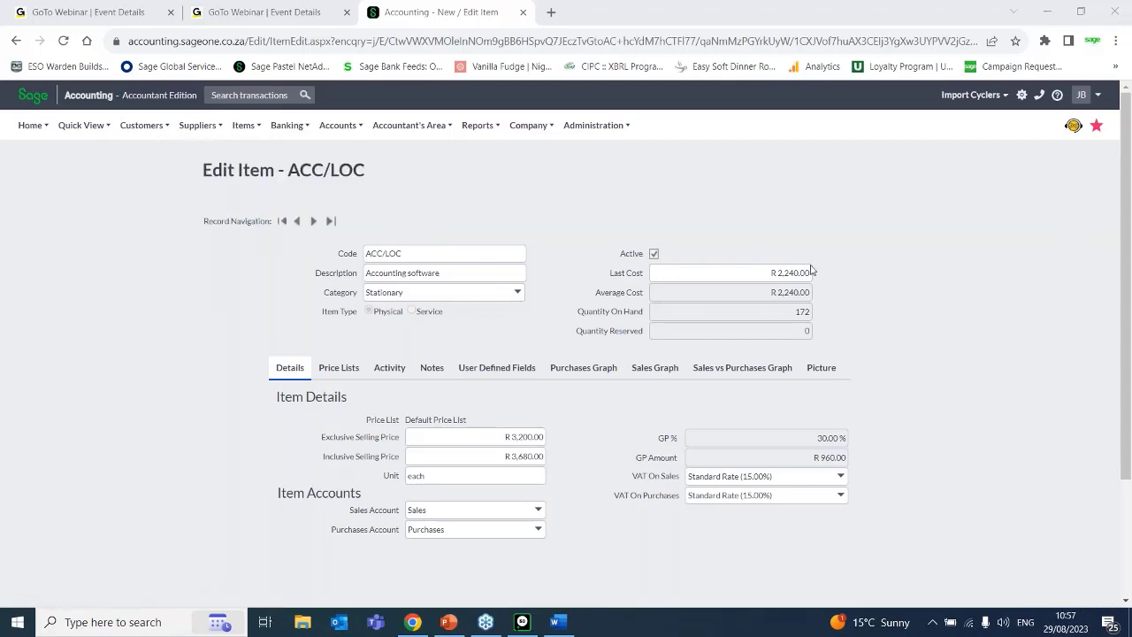
Open customer tax invoice INV0000008 and review its item lines.
mouse_move(152, 202)
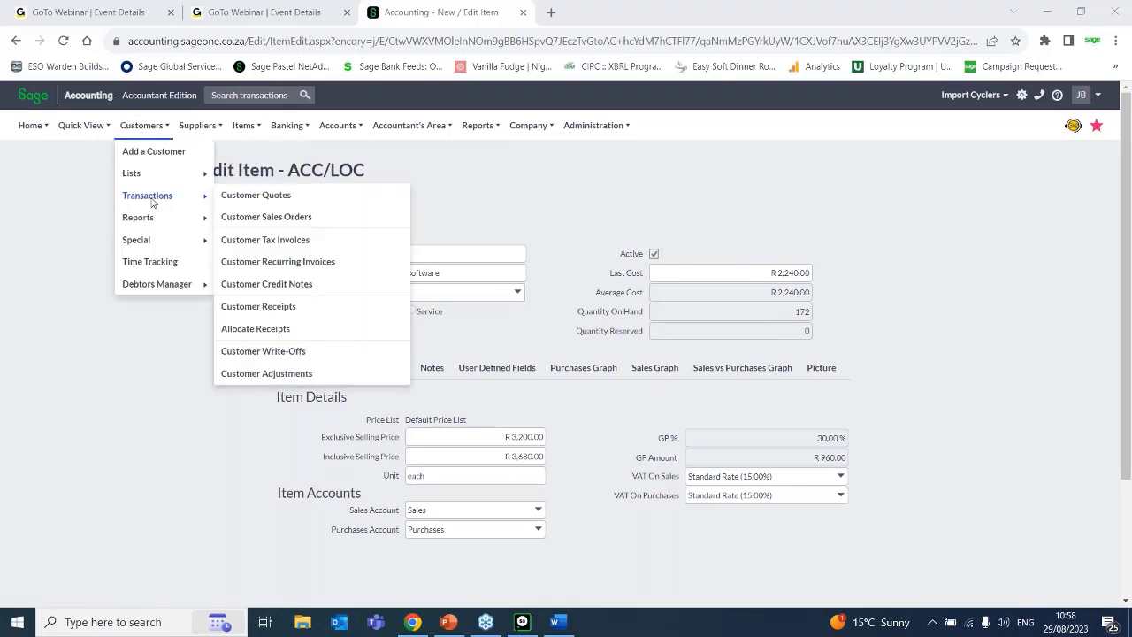
click(259, 240)
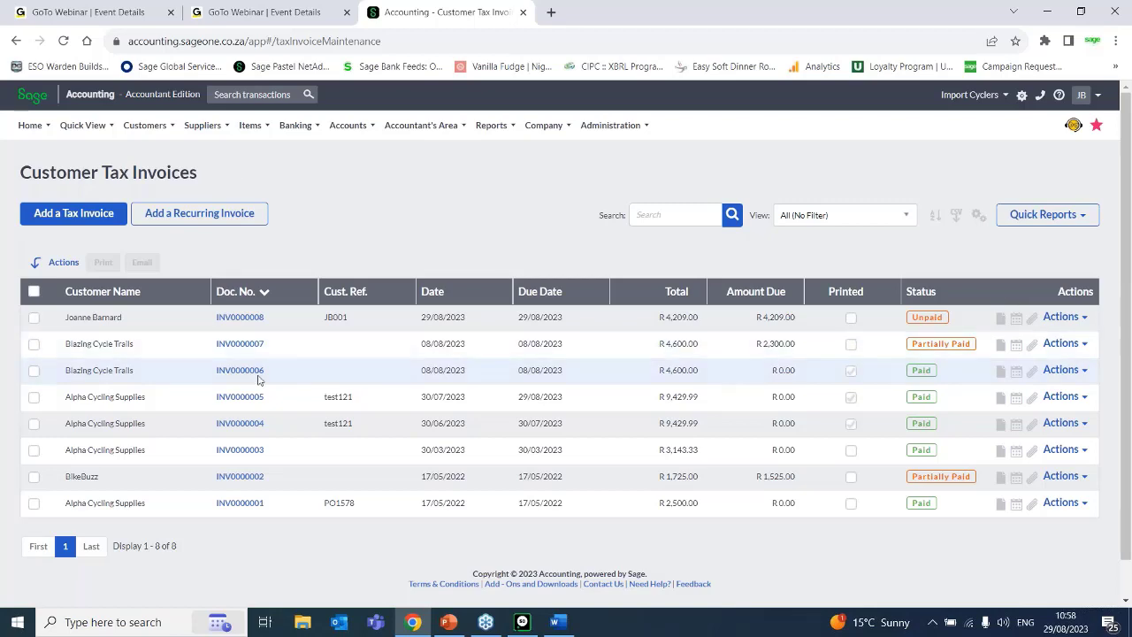
click(239, 317)
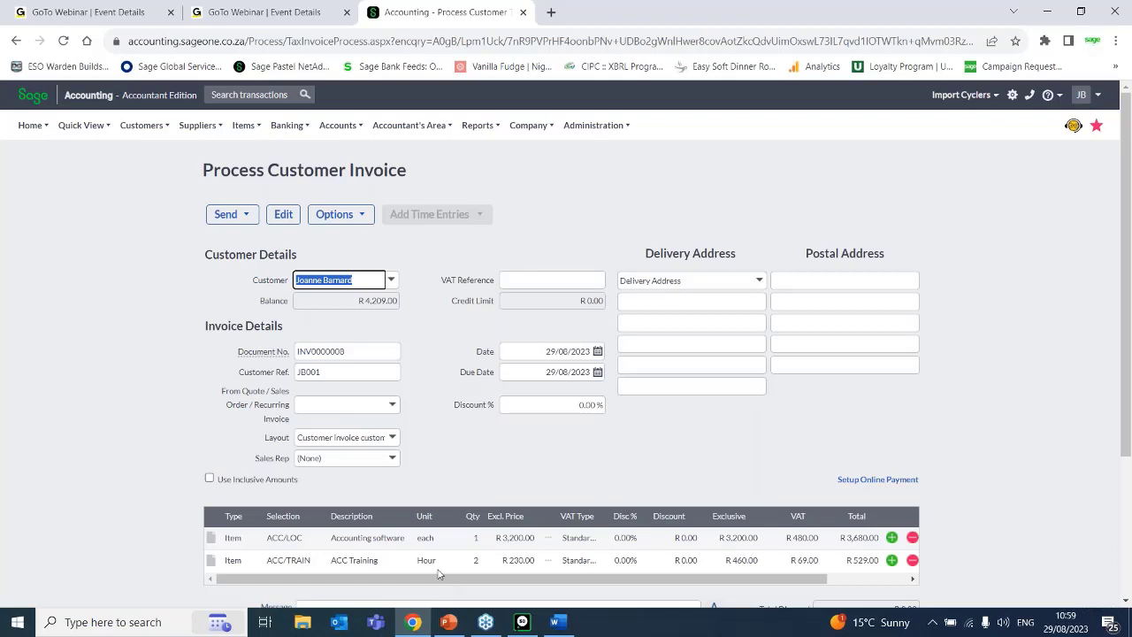
mouse_move(246, 134)
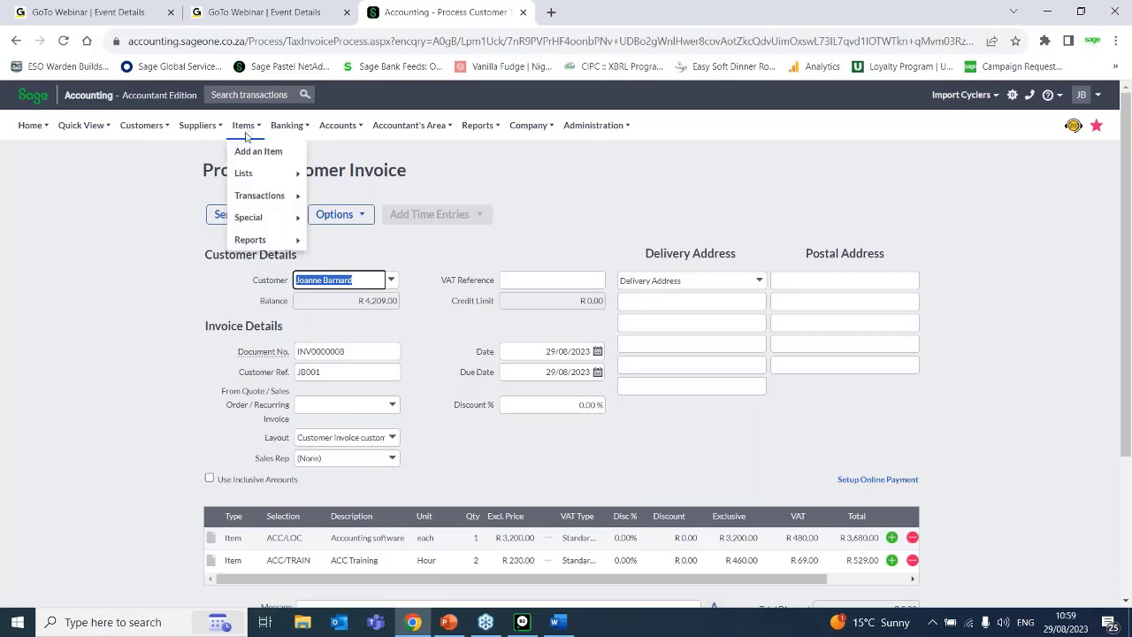
mouse_move(199, 132)
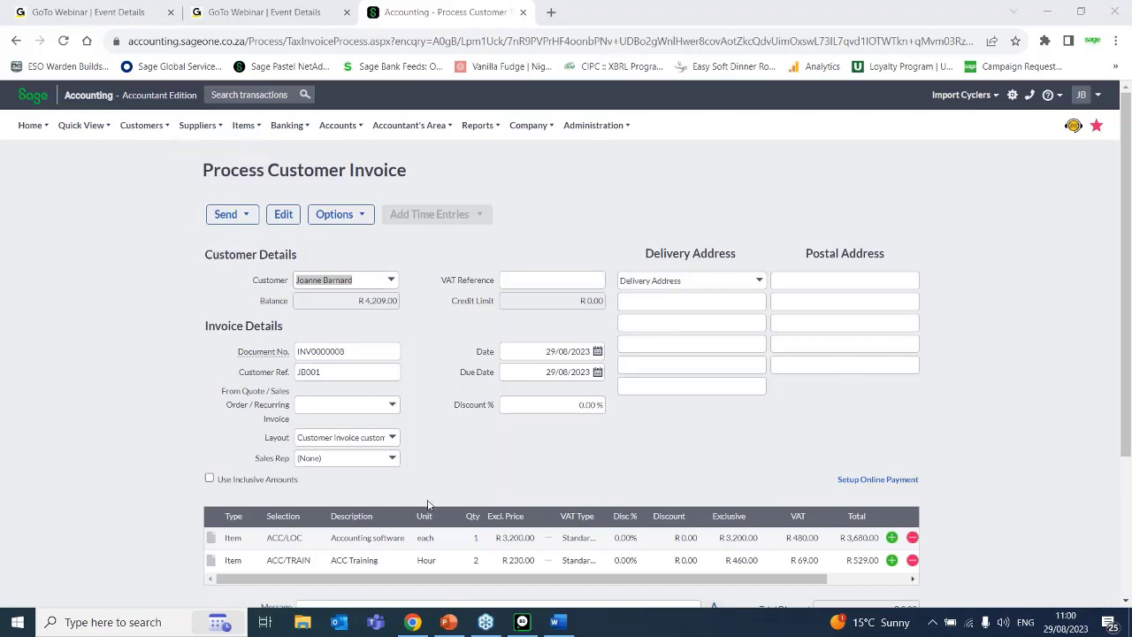
Save the open customer tax invoice again and check its amount due in the list of customer tax invoices.
click(1127, 131)
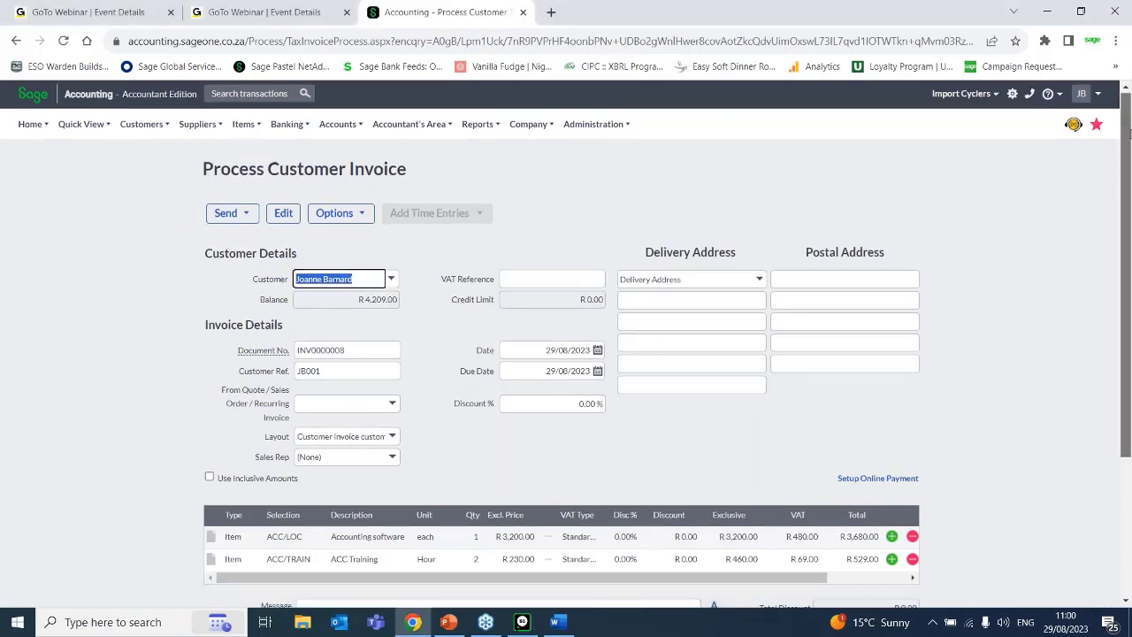
scroll(1127, 131, down, 3)
click(377, 507)
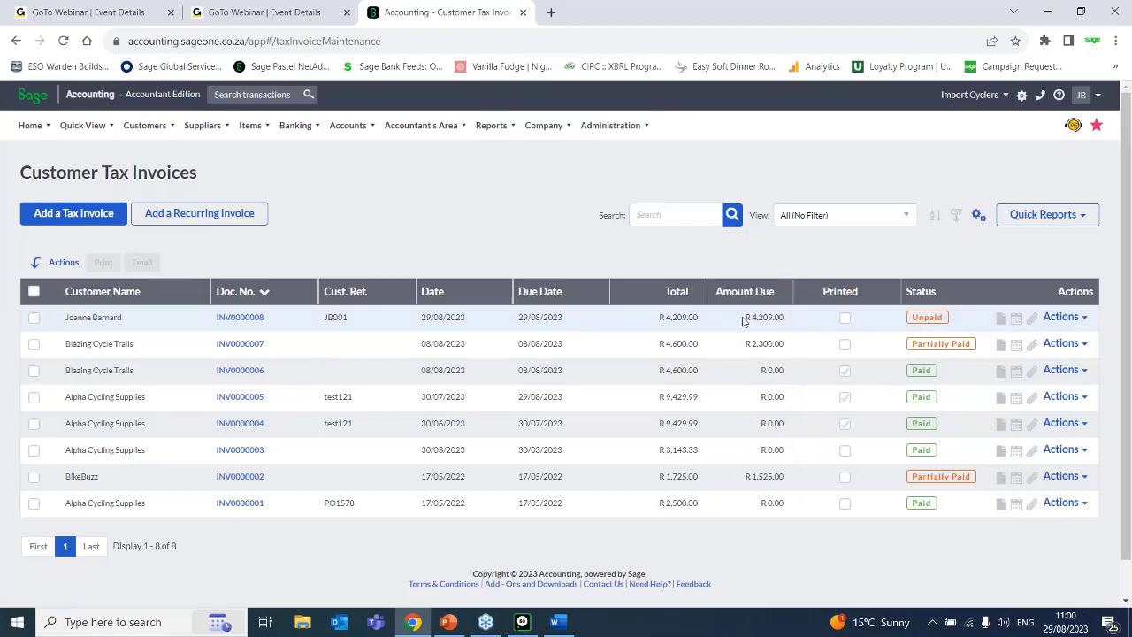
drag(743, 321, 792, 320)
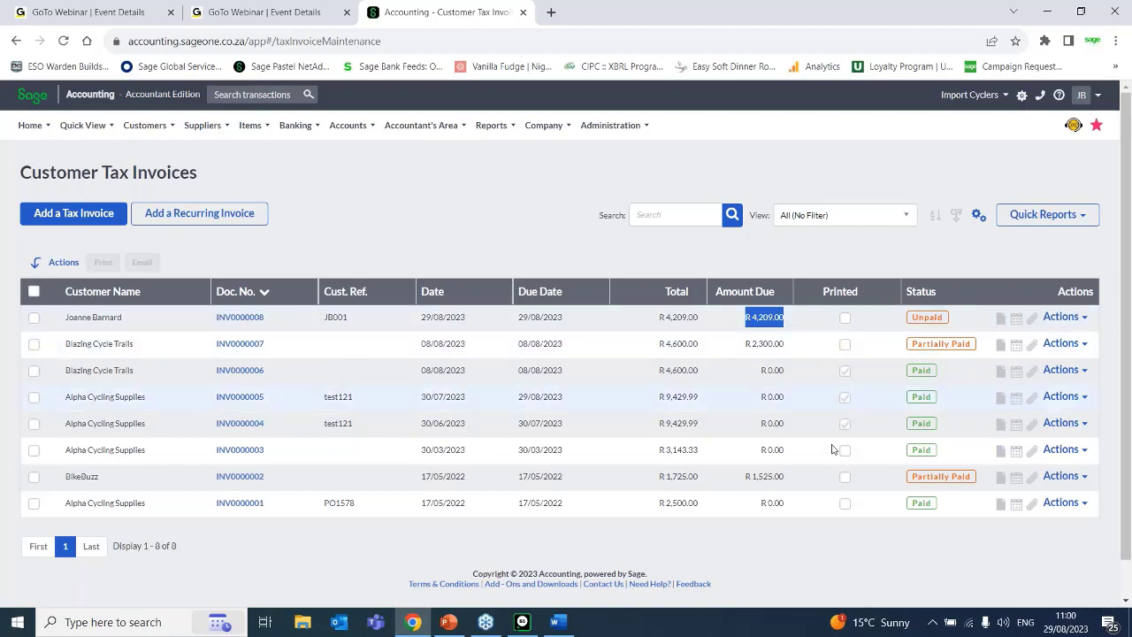
scroll(357, 288, down, 1)
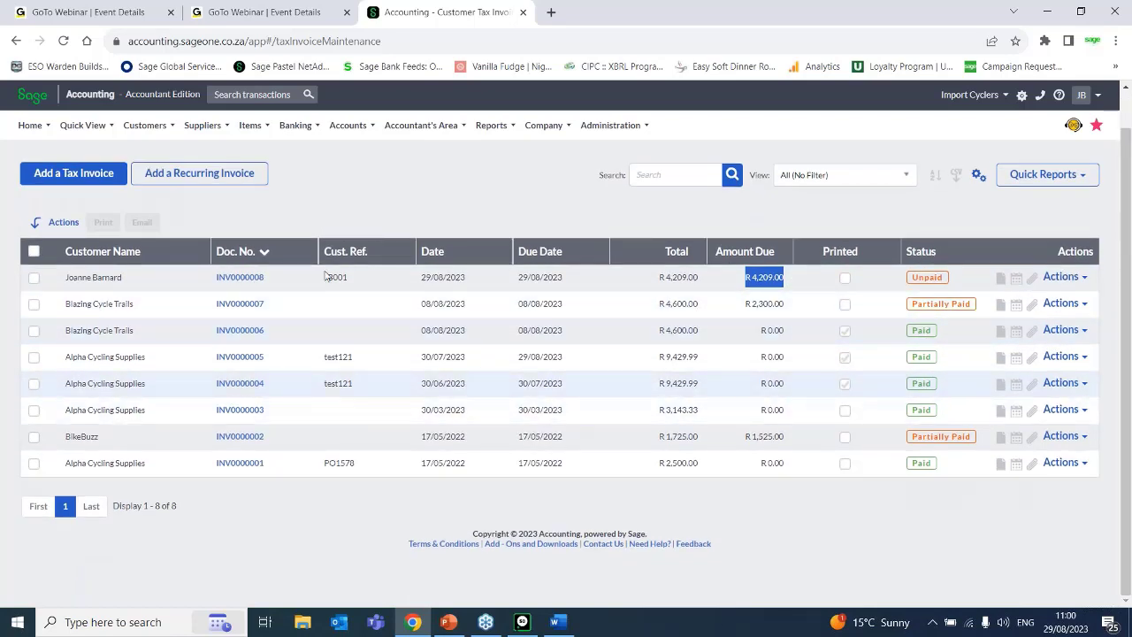
Open the list of items and check the exclusive price of the A4PAD 01 item.
click(217, 126)
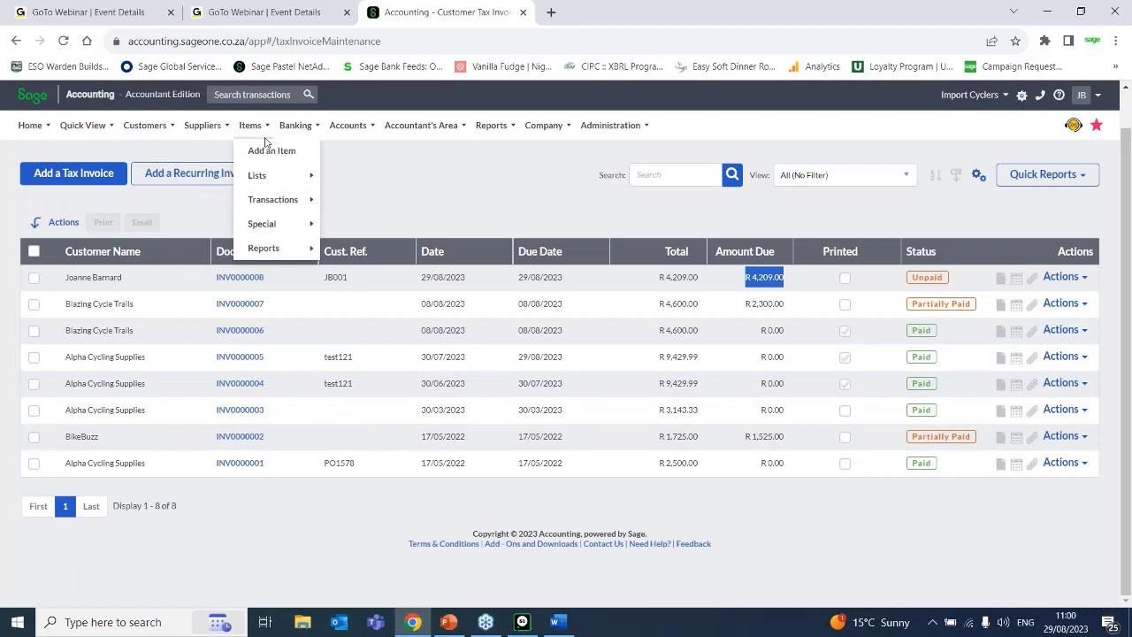
click(261, 132)
mouse_move(273, 200)
mouse_move(245, 132)
mouse_move(283, 174)
click(371, 177)
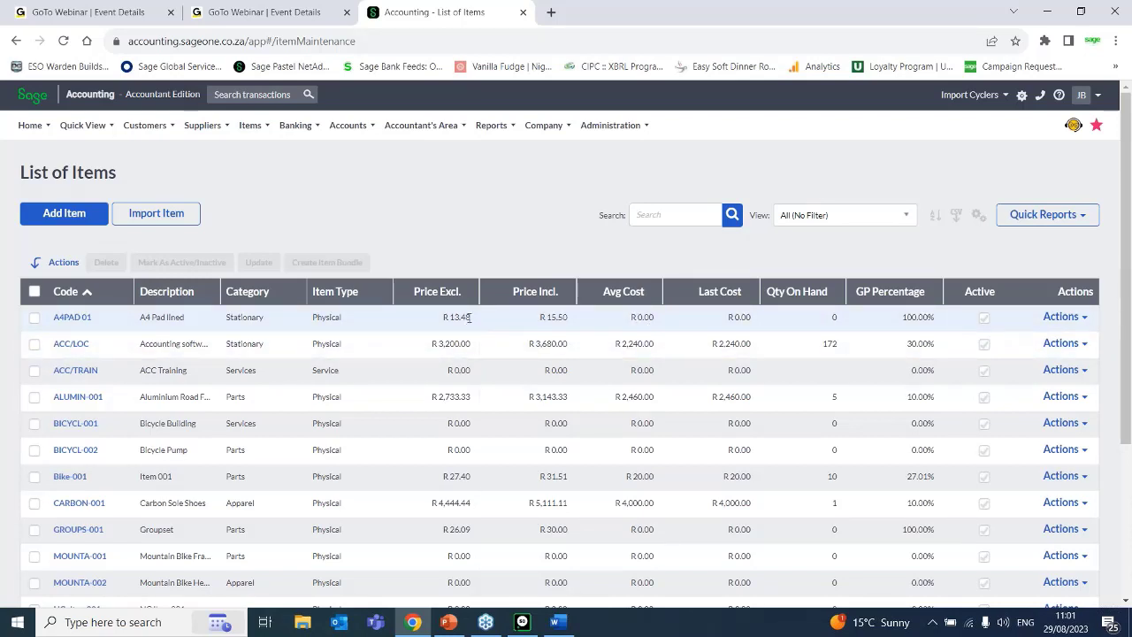
drag(472, 322, 437, 319)
Start a new supplier invoice for Aerodynamix (Pty) Limited with supplier invoice number 12345.
click(203, 124)
mouse_move(221, 191)
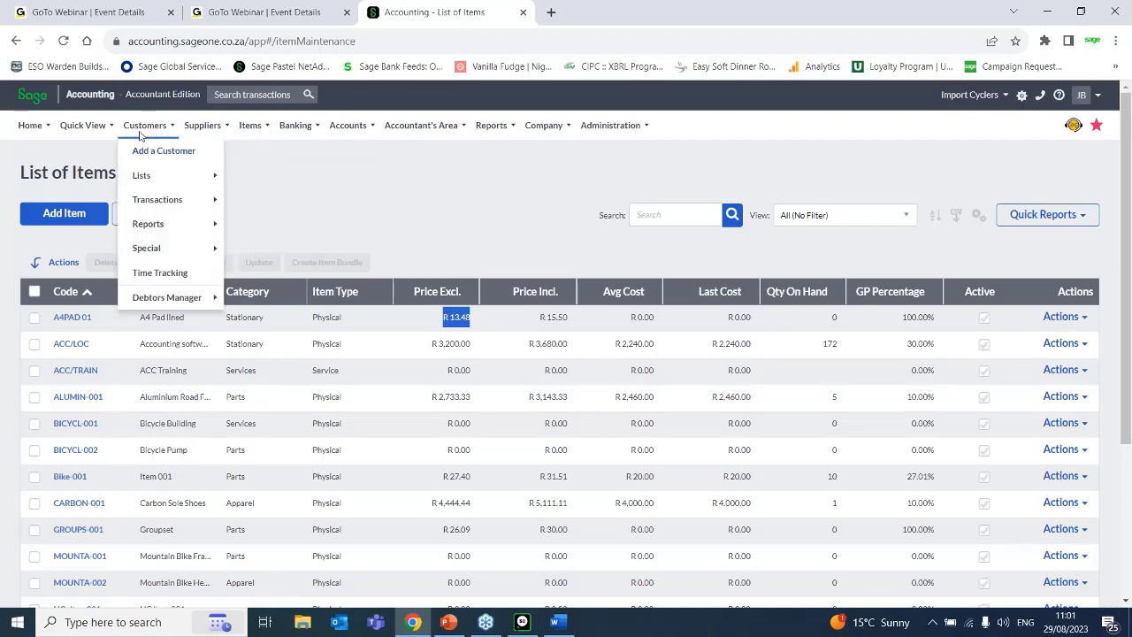
mouse_move(208, 133)
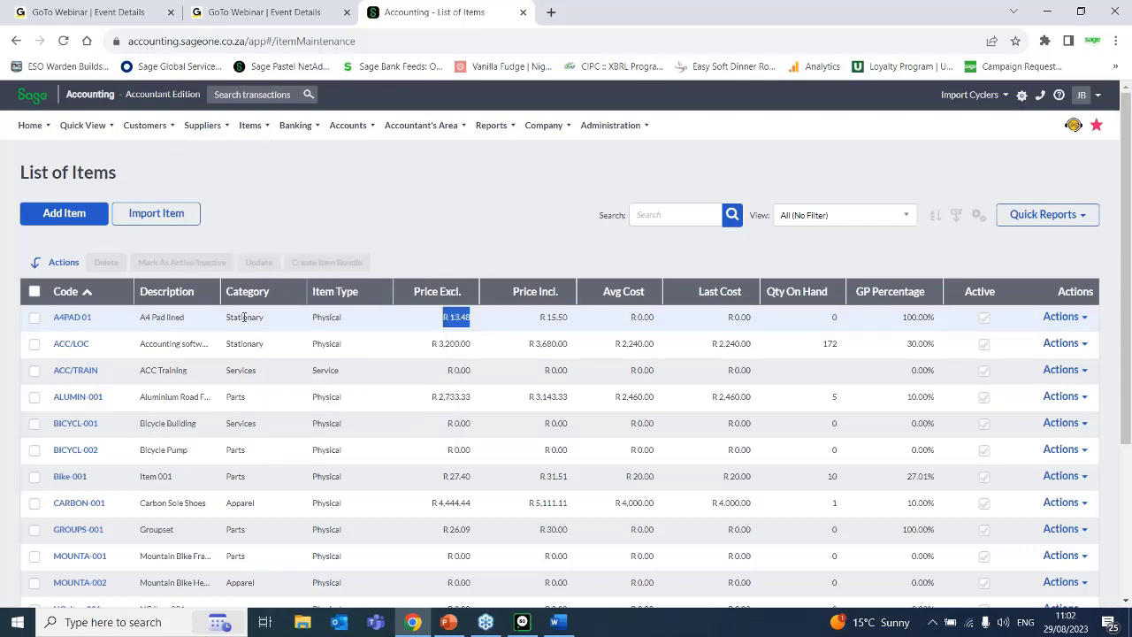
mouse_move(140, 142)
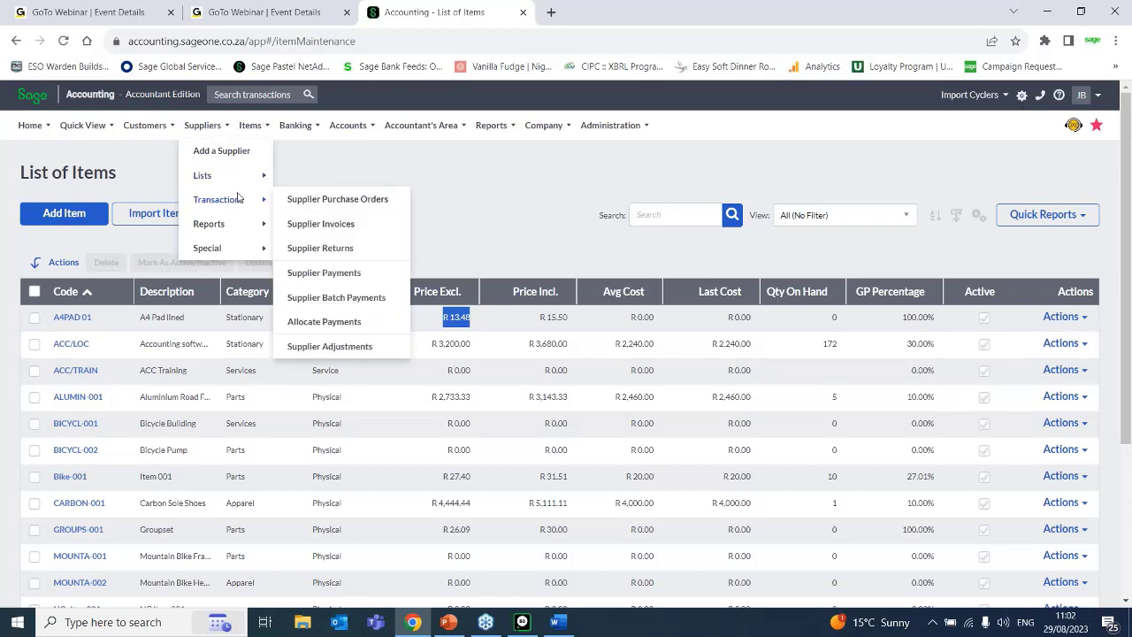
click(346, 226)
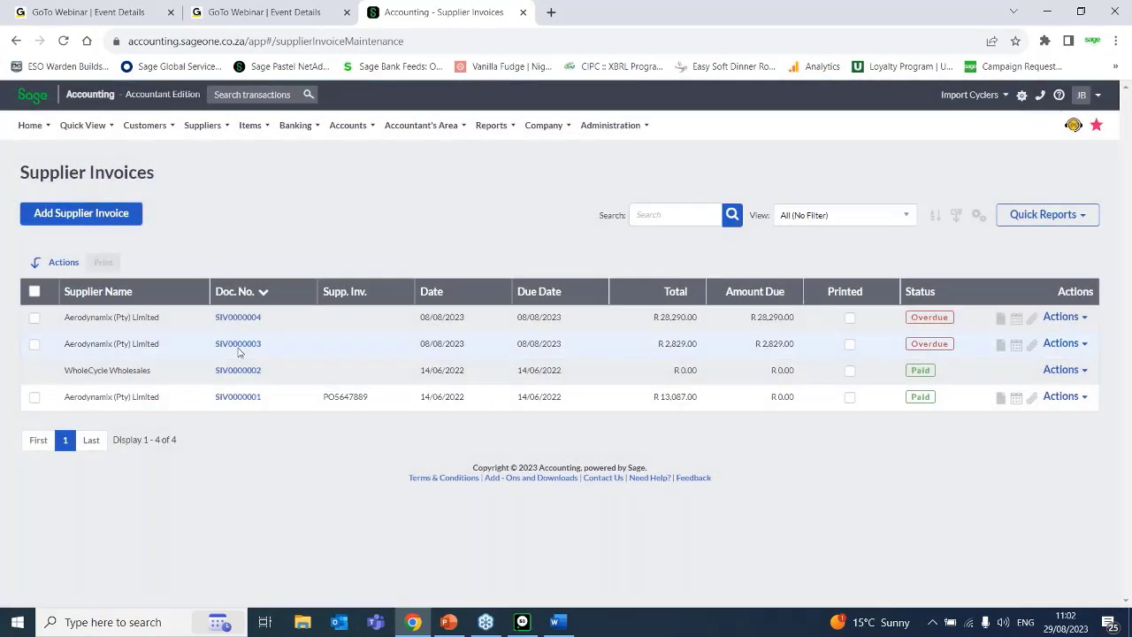
click(77, 219)
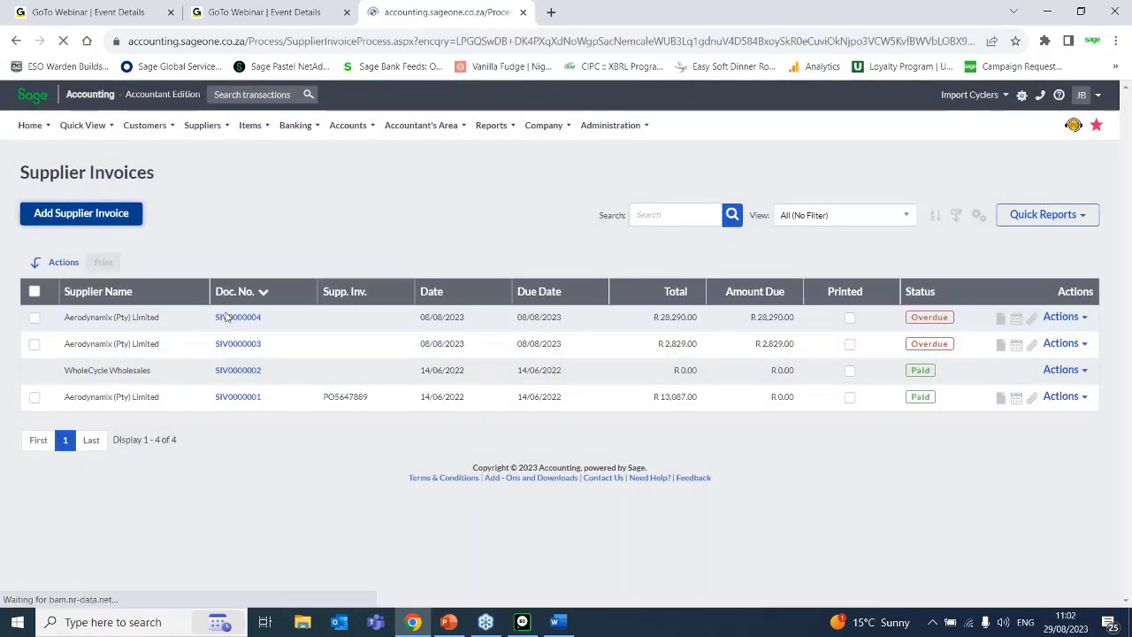
click(390, 286)
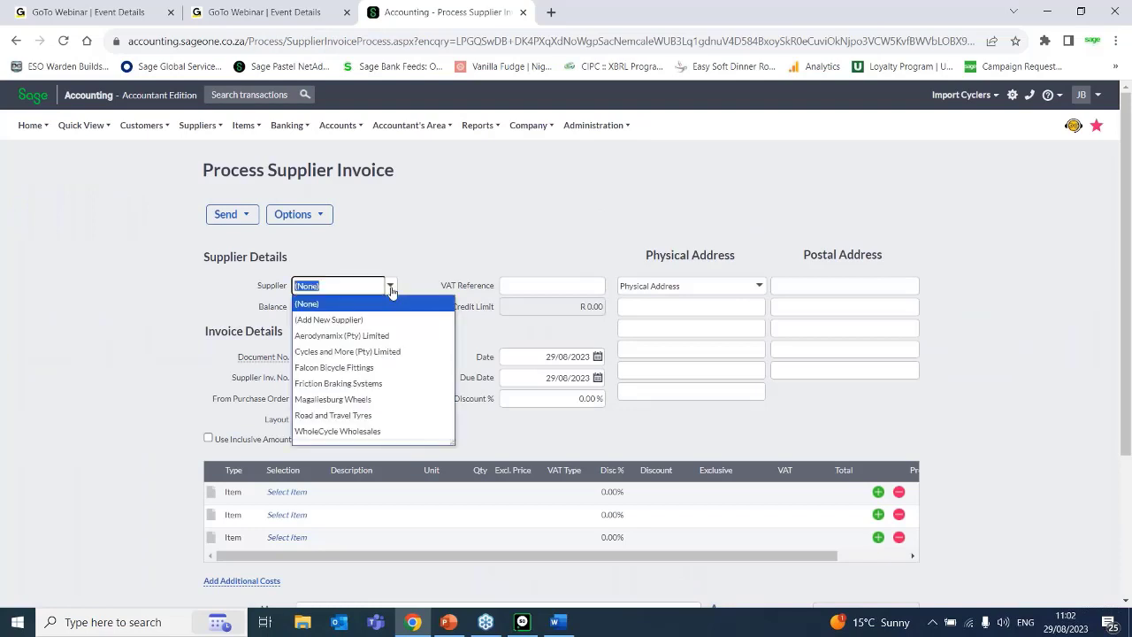
click(355, 336)
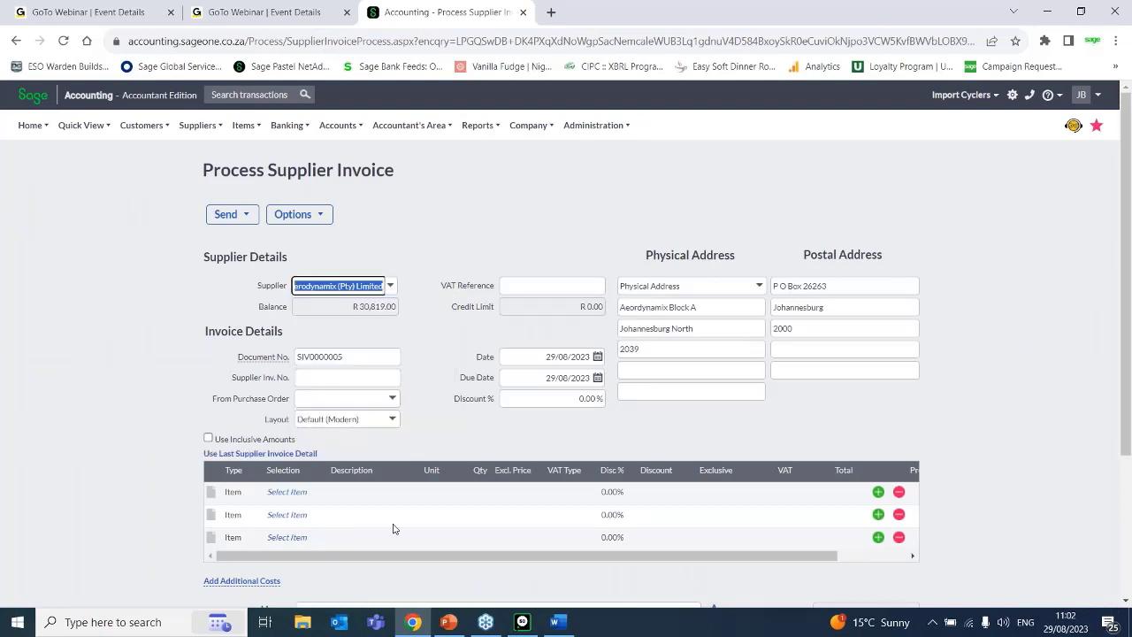
click(330, 378)
text(12345)
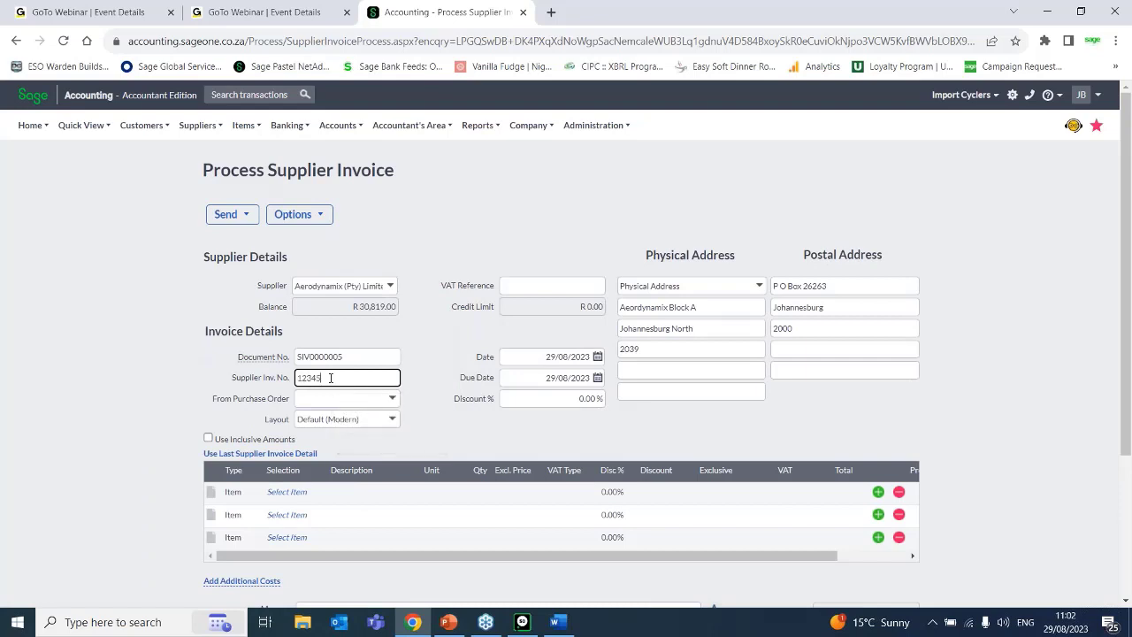
Add the item A4PAD 01 (A4 Pad lined) to the first line of the supplier invoice.
click(297, 493)
click(320, 495)
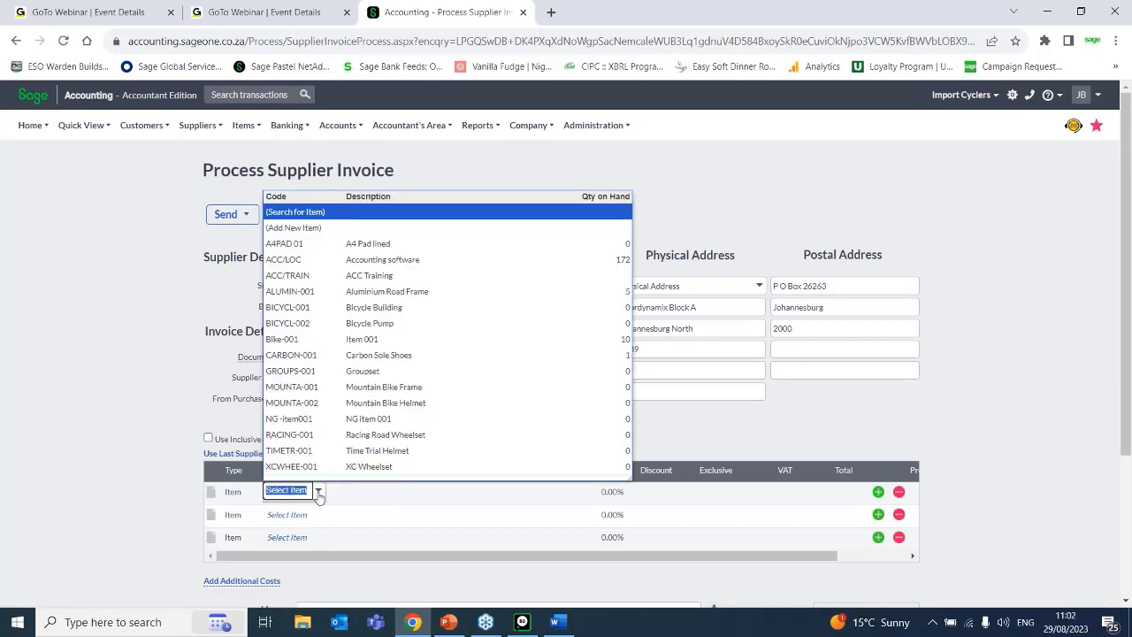
click(341, 245)
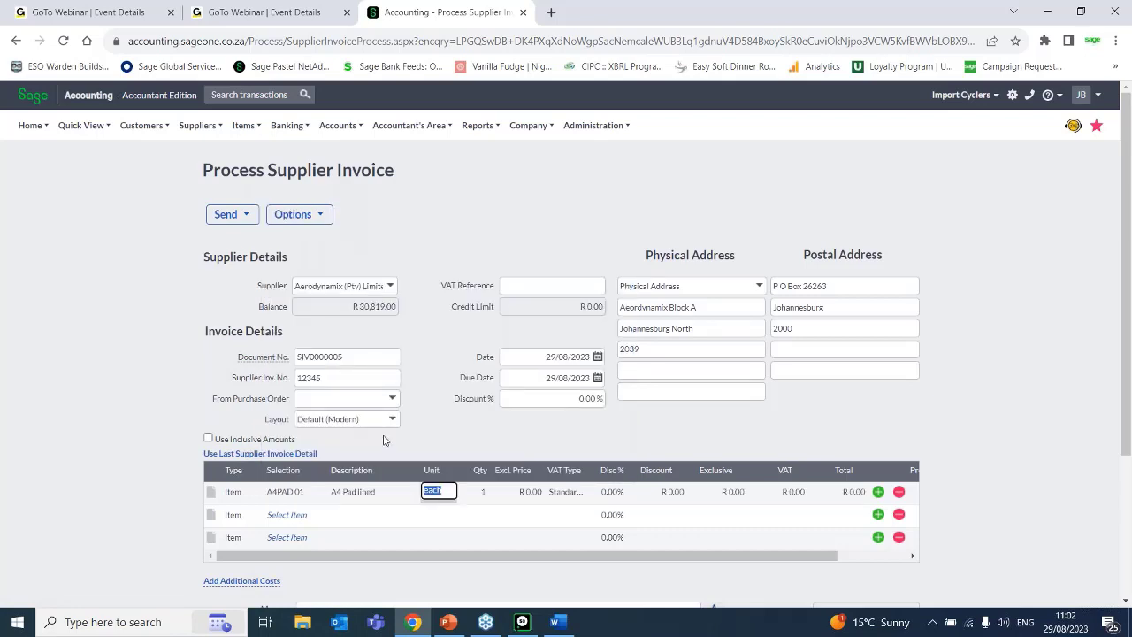
Set the quantity to 100 and the exclusive price to R 10.50 on the A4PAD 01 line of the supplier invoice.
key(Tab)
text(1000)
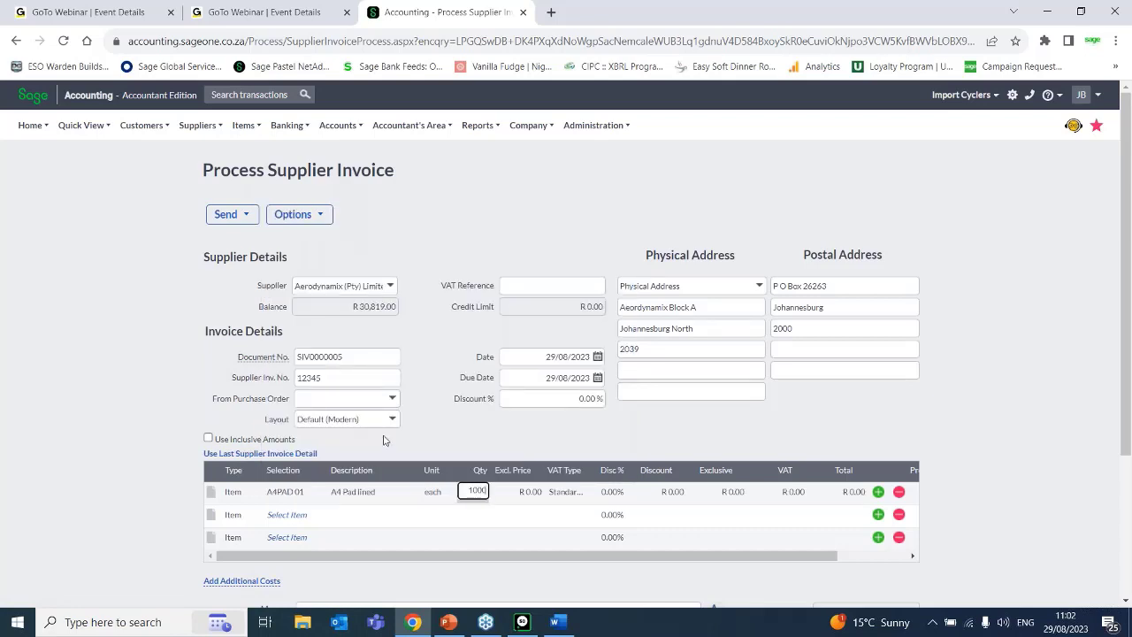
key(BackSpace)
key(Tab)
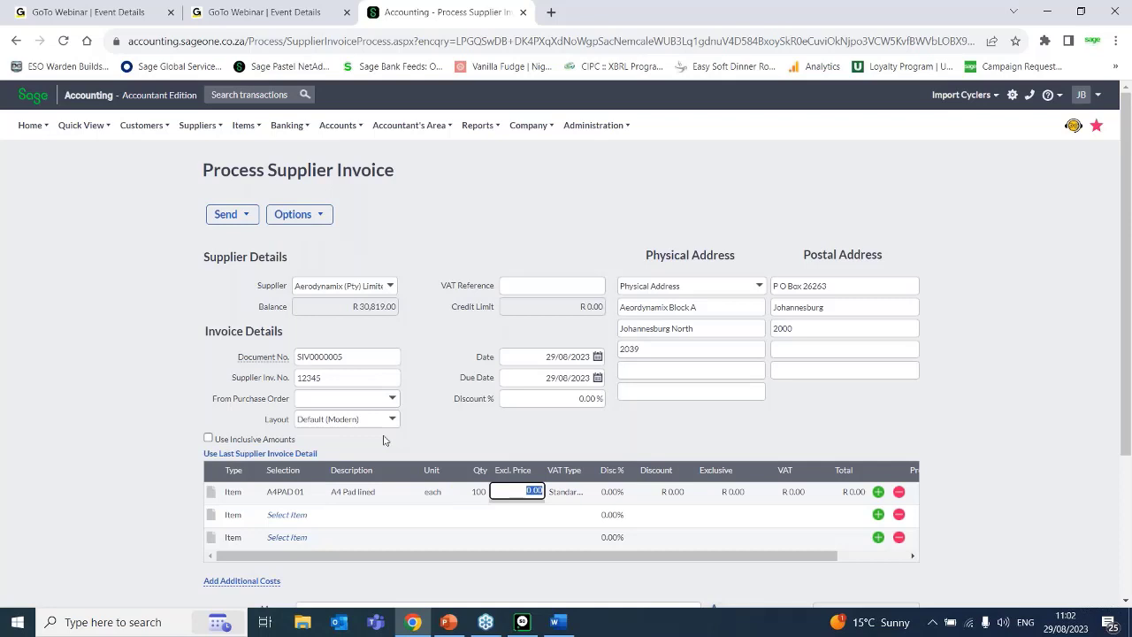
text(10.50)
key(Tab)
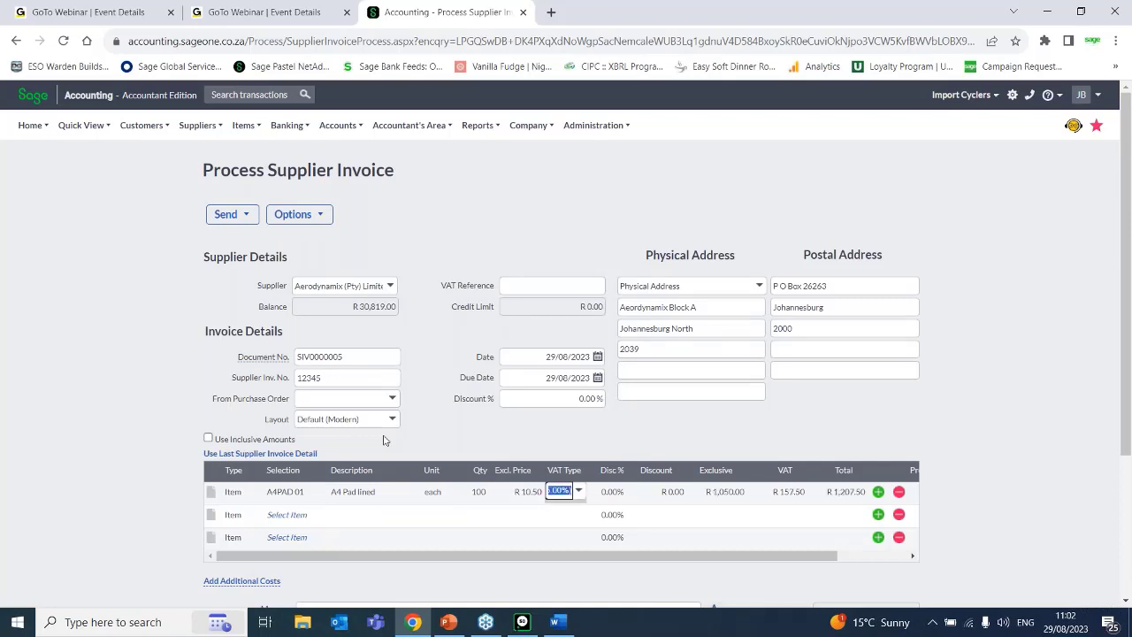
Finish the A4PAD 01 line with its remaining defaults and save the supplier invoice.
key(Tab)
key(Tab)
key(Tab)
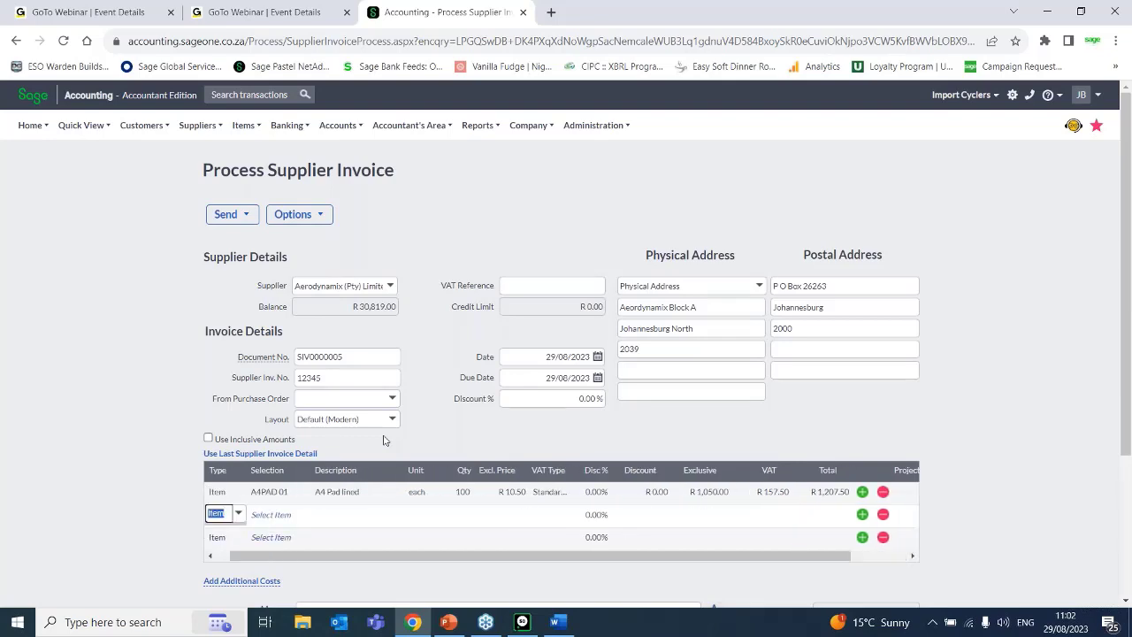
scroll(619, 504, down, 3)
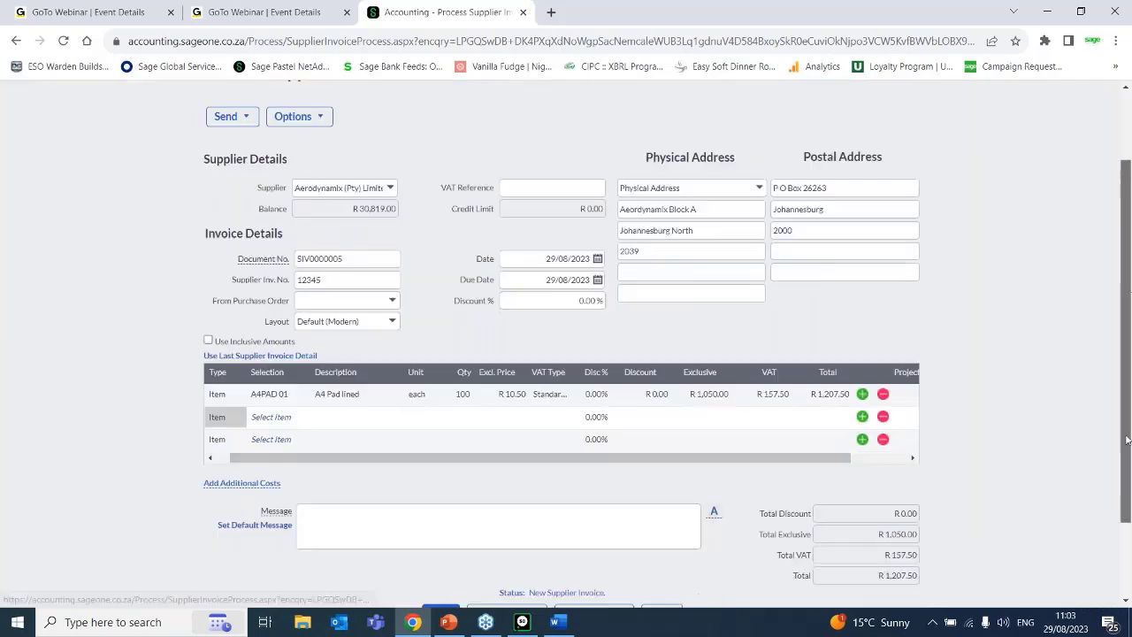
click(446, 517)
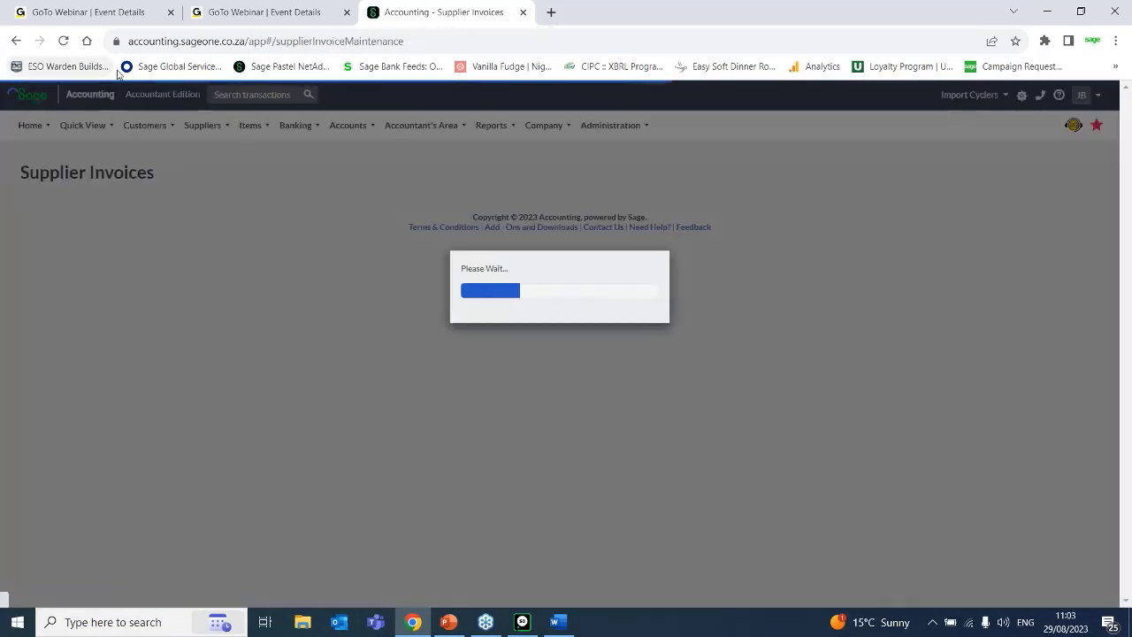
Check the last cost of A4PAD 01 in the list of items, and open the item to check its GP amount.
mouse_move(275, 121)
mouse_move(263, 184)
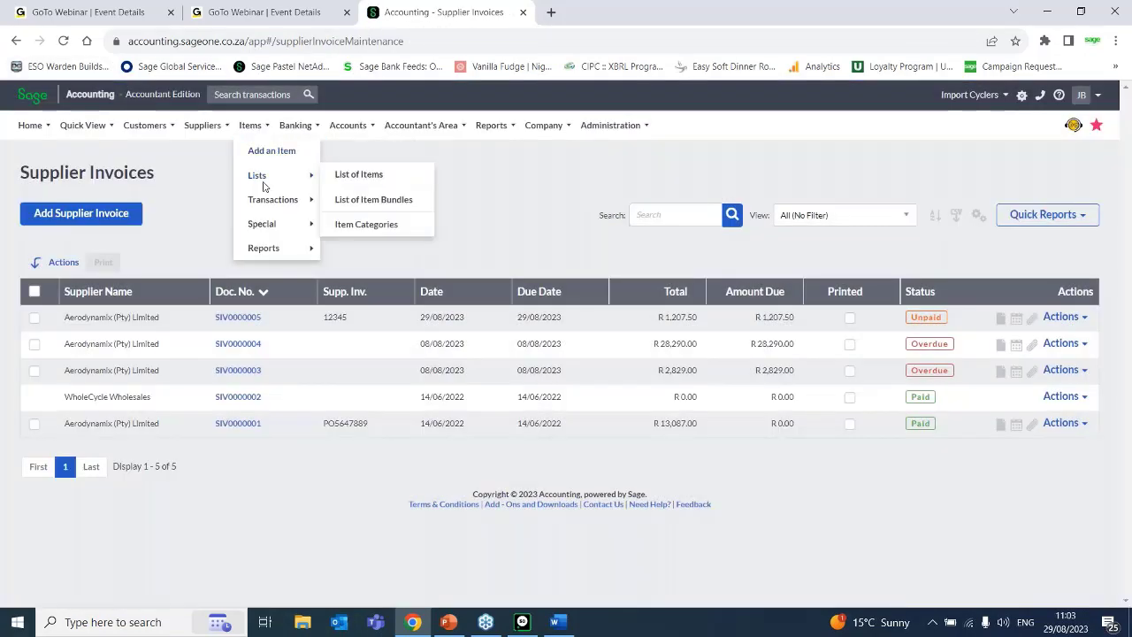
click(367, 182)
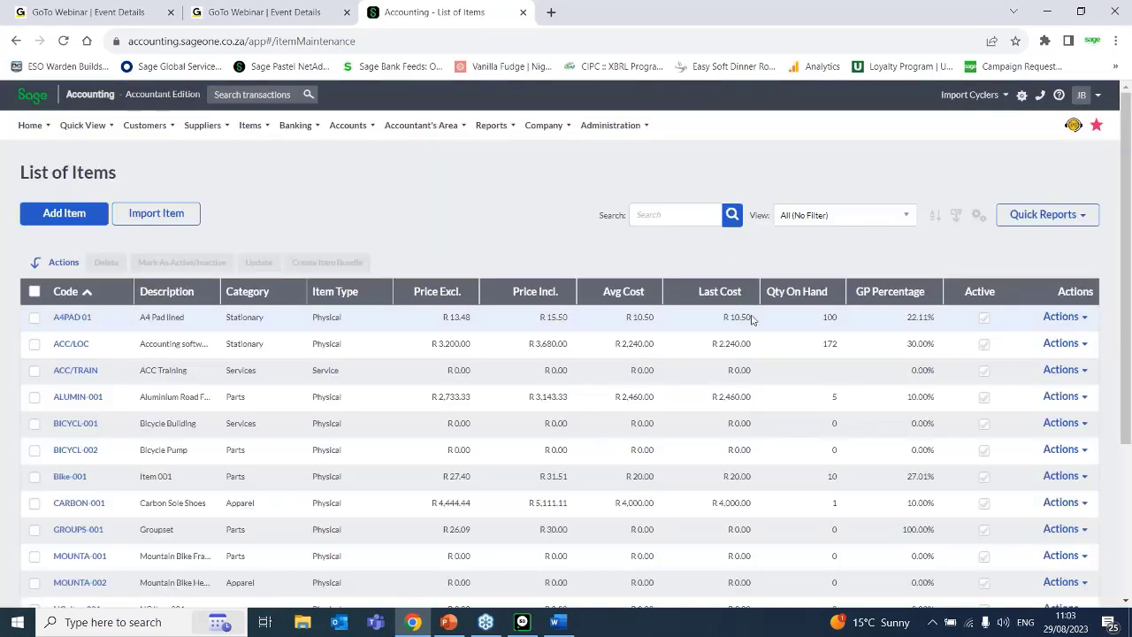
drag(754, 320, 716, 320)
click(81, 320)
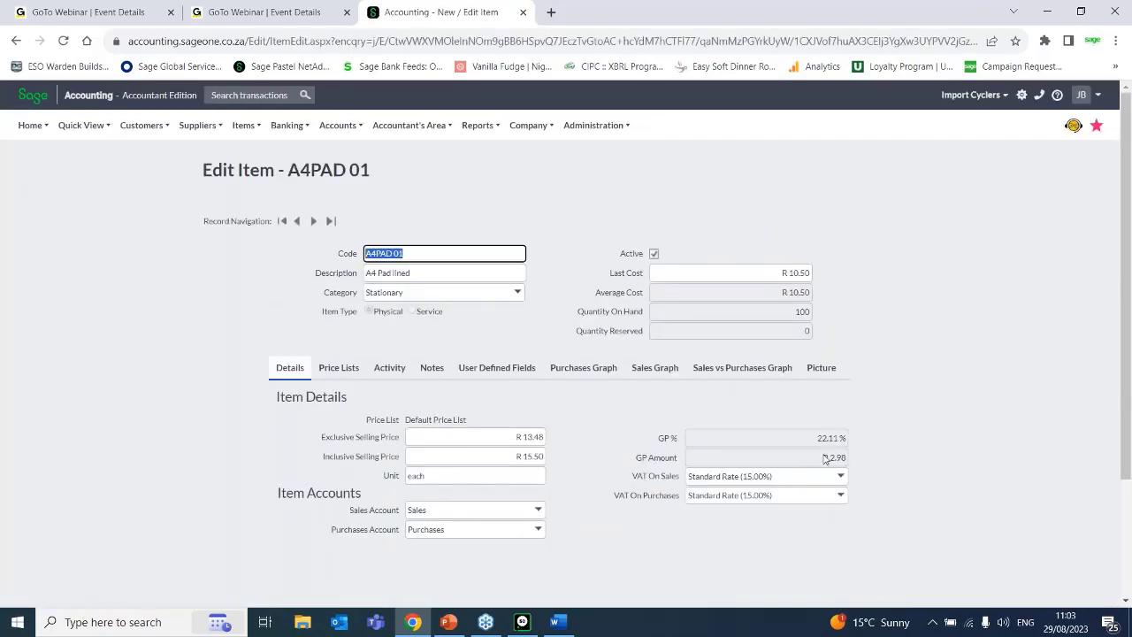
drag(823, 458, 856, 461)
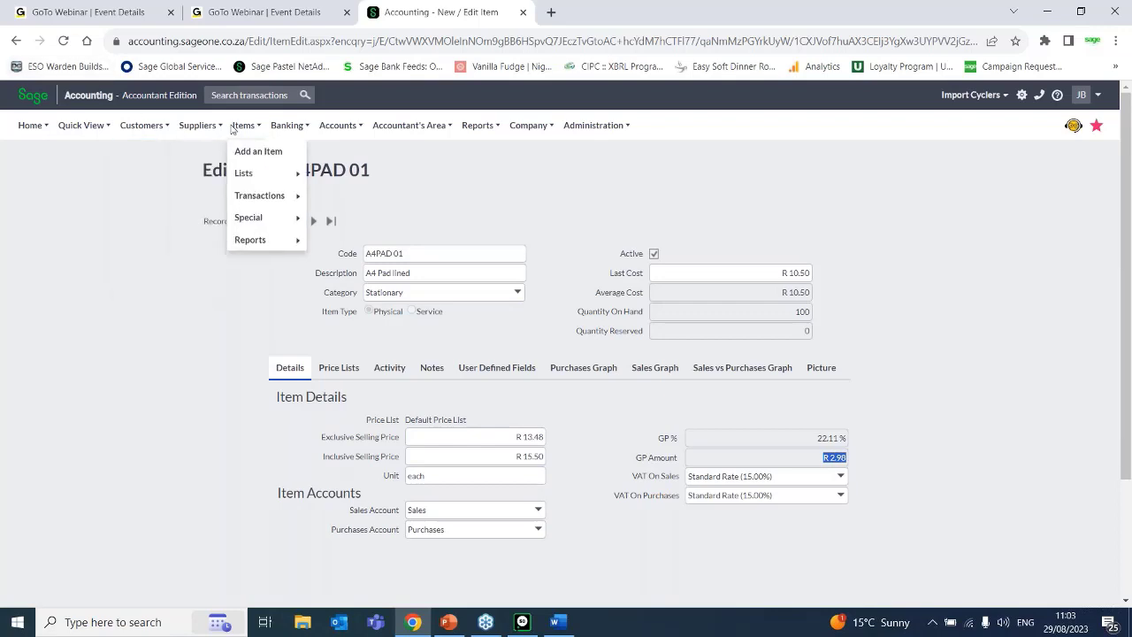
mouse_move(190, 129)
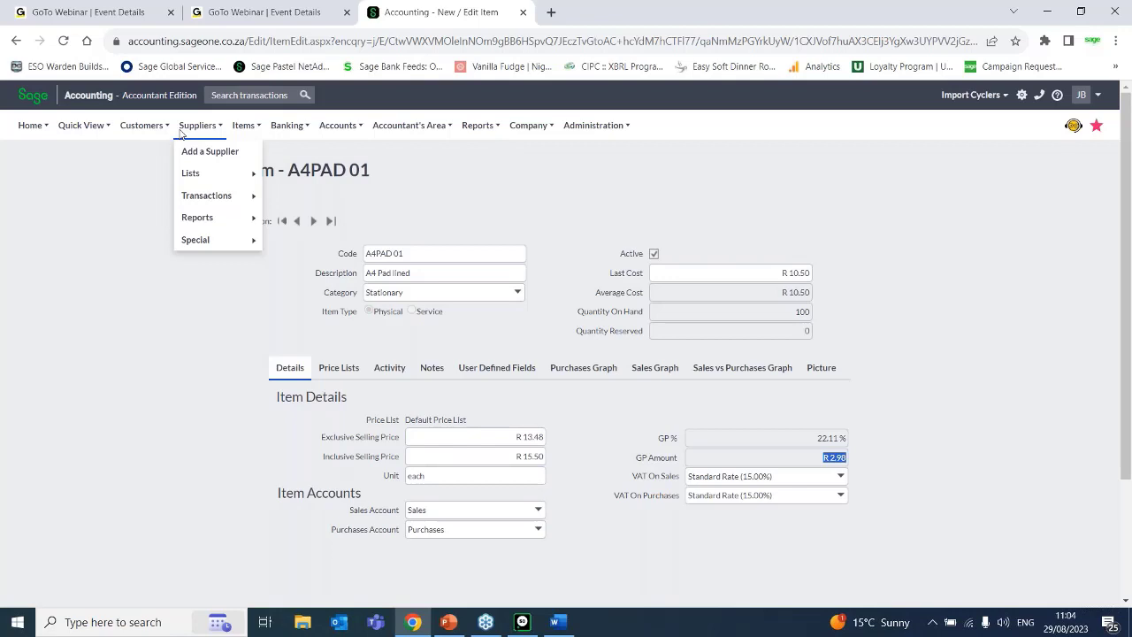
mouse_move(215, 195)
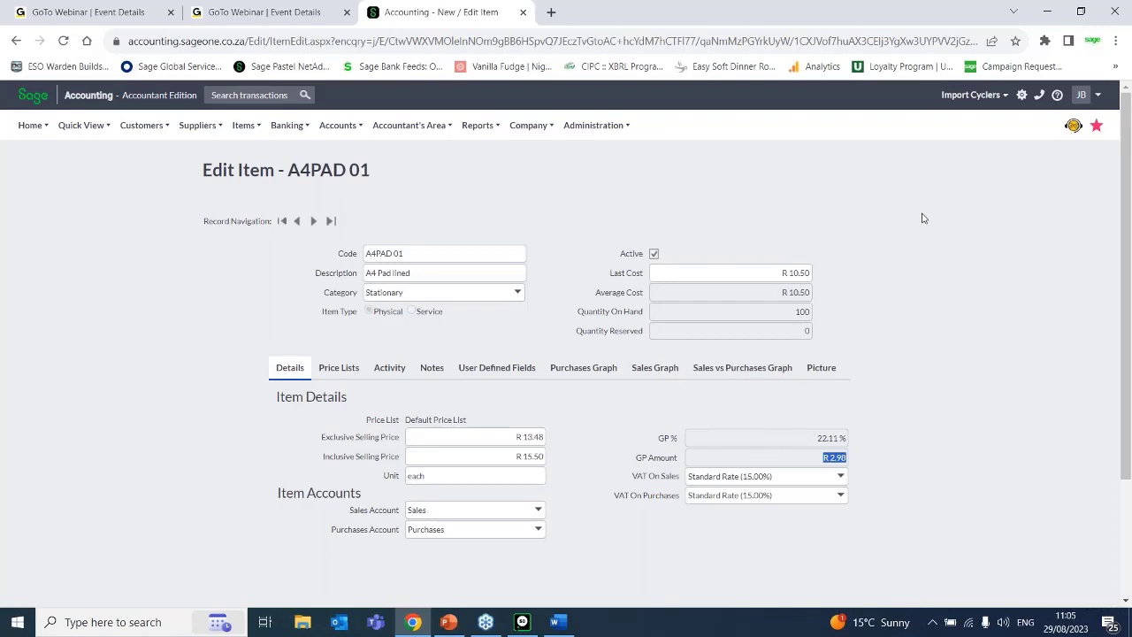
click(1110, 305)
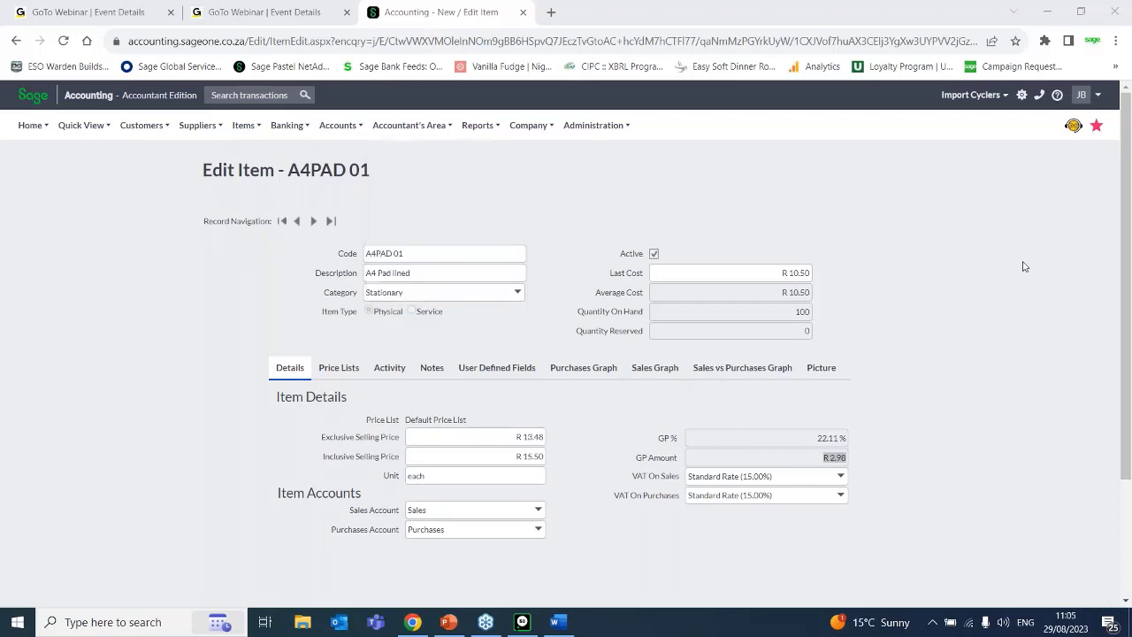
mouse_move(435, 121)
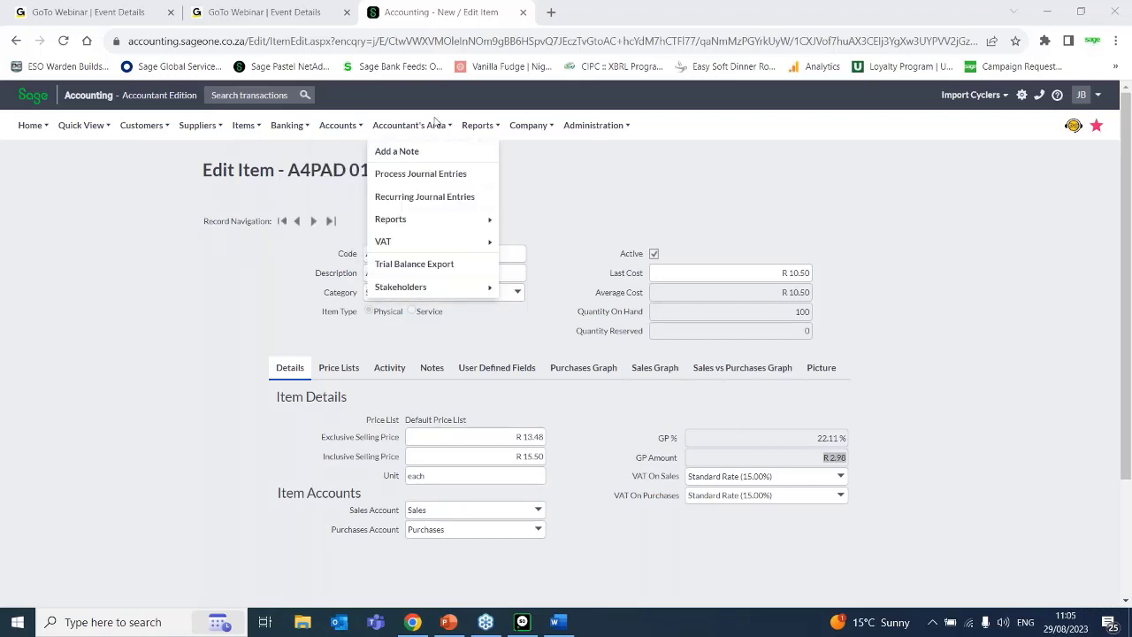
mouse_move(528, 127)
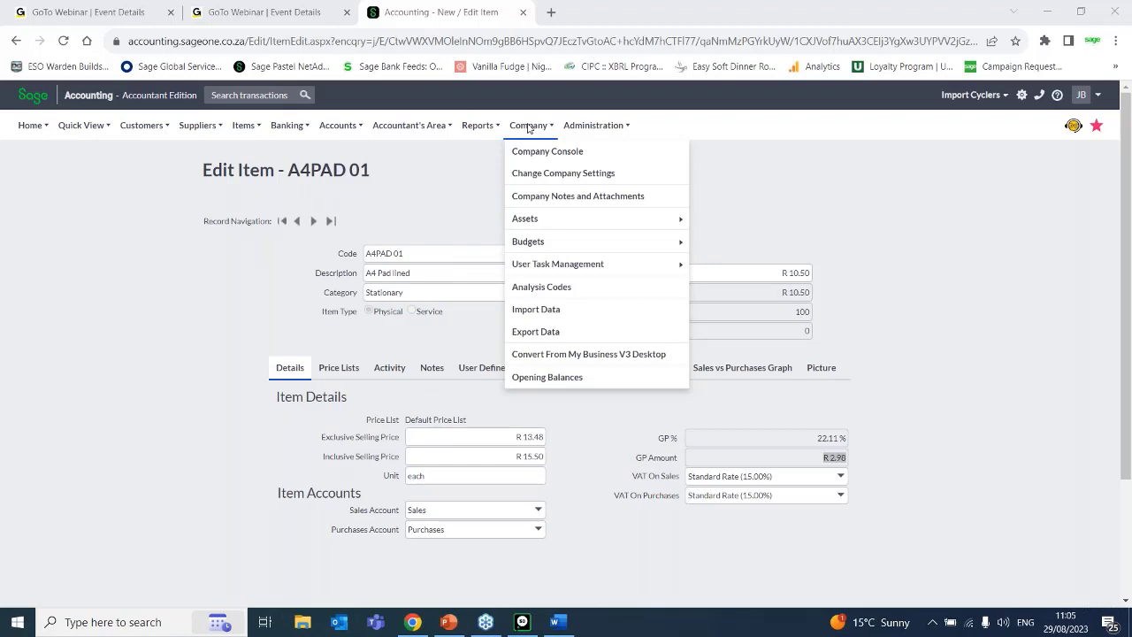
mouse_move(354, 132)
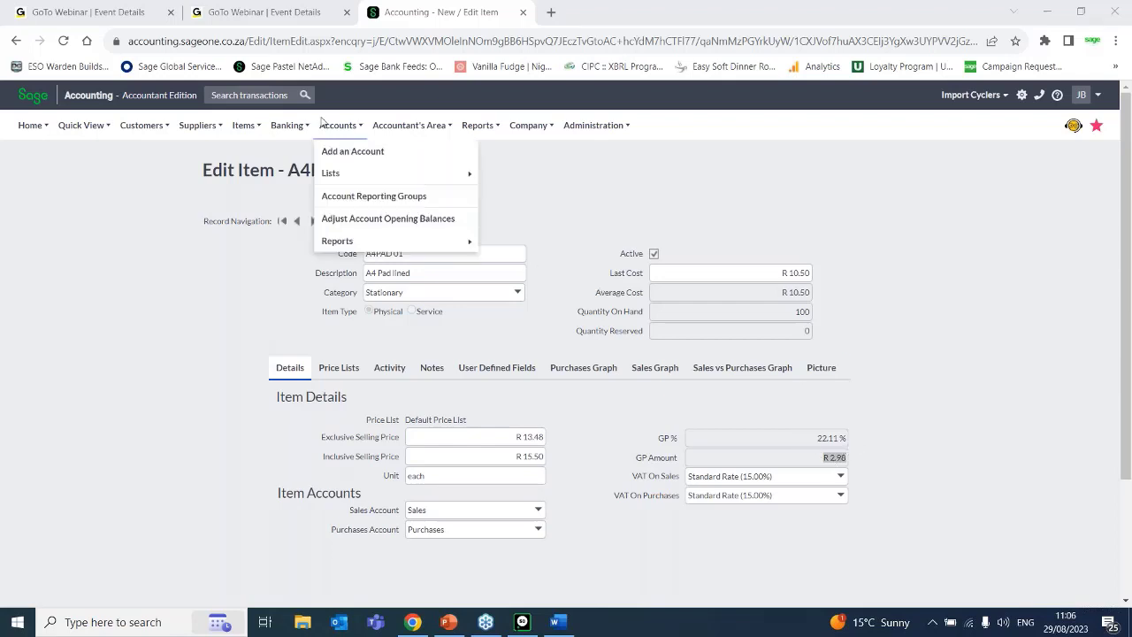
Open the list of item bundles and start a new item bundle to view its blank form.
click(252, 126)
mouse_move(264, 172)
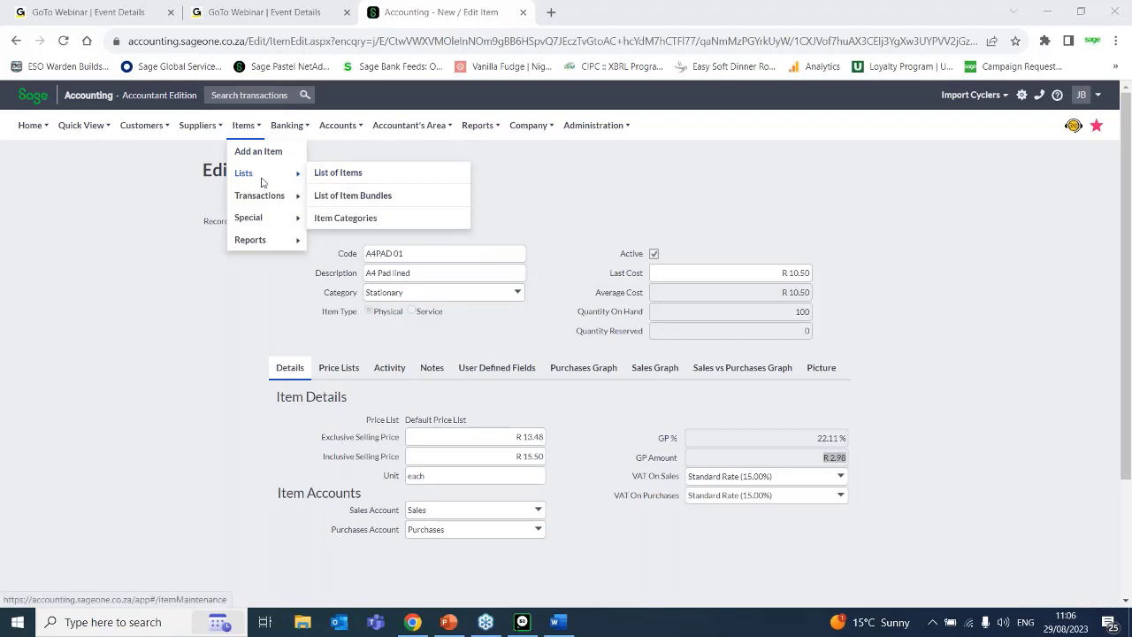
mouse_move(259, 234)
click(346, 198)
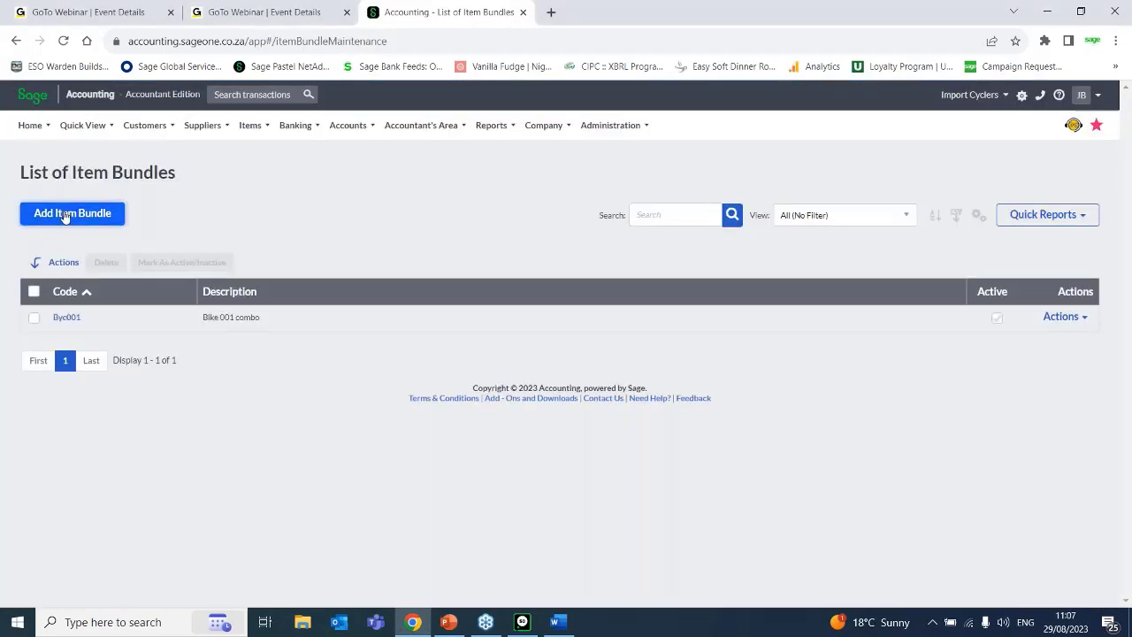
click(74, 213)
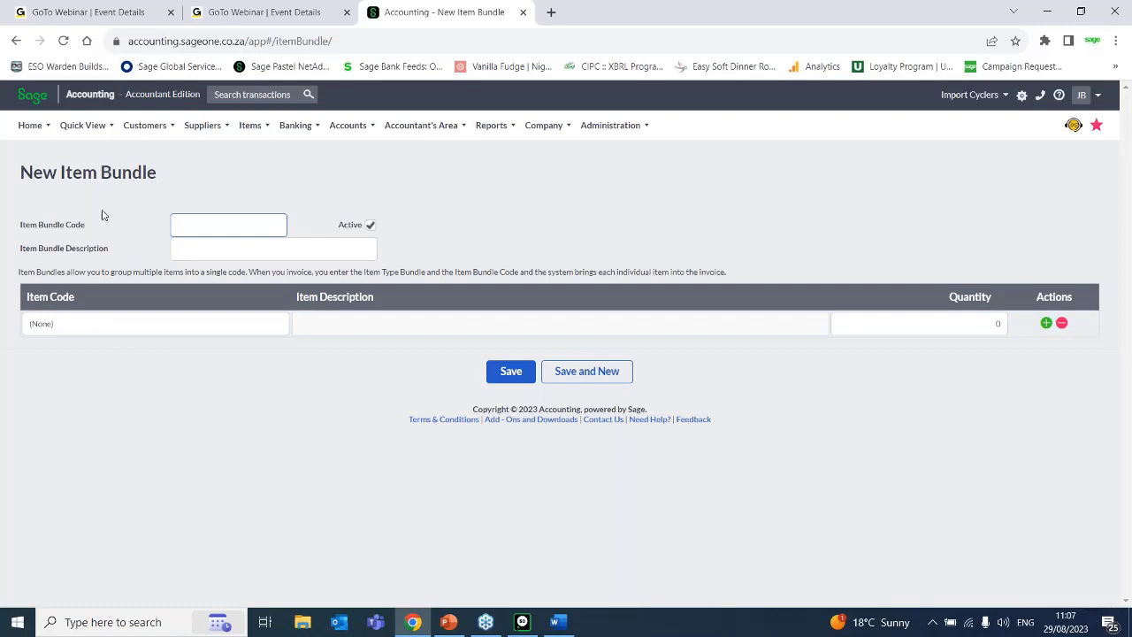
Return to the list of item bundles and open the bundle Byc001 to examine its items.
mouse_move(99, 132)
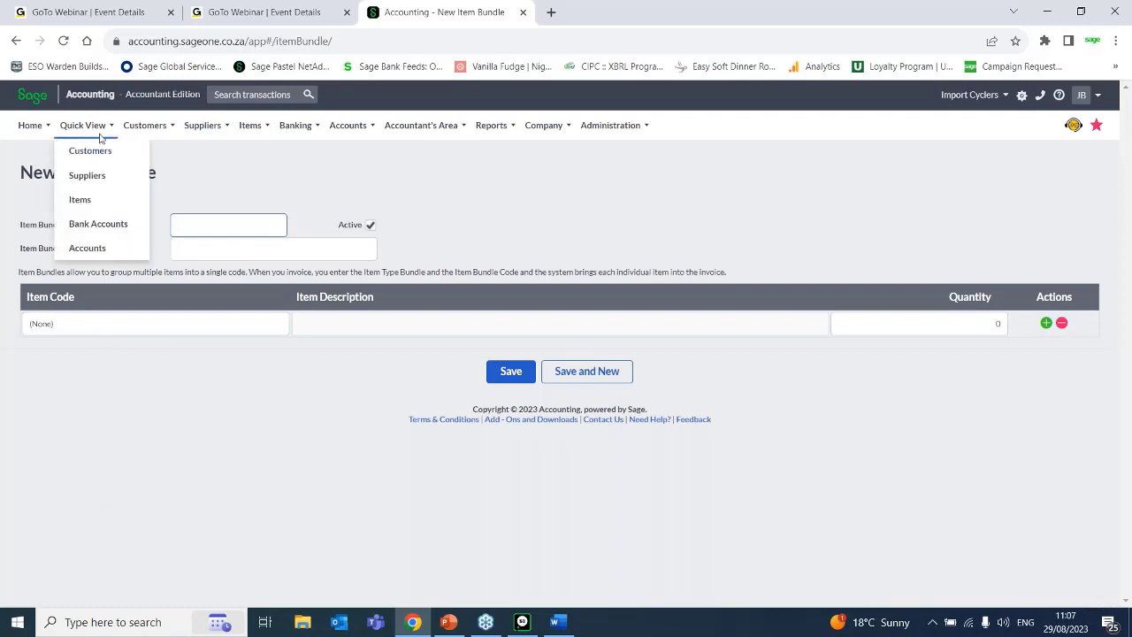
mouse_move(250, 126)
mouse_move(315, 183)
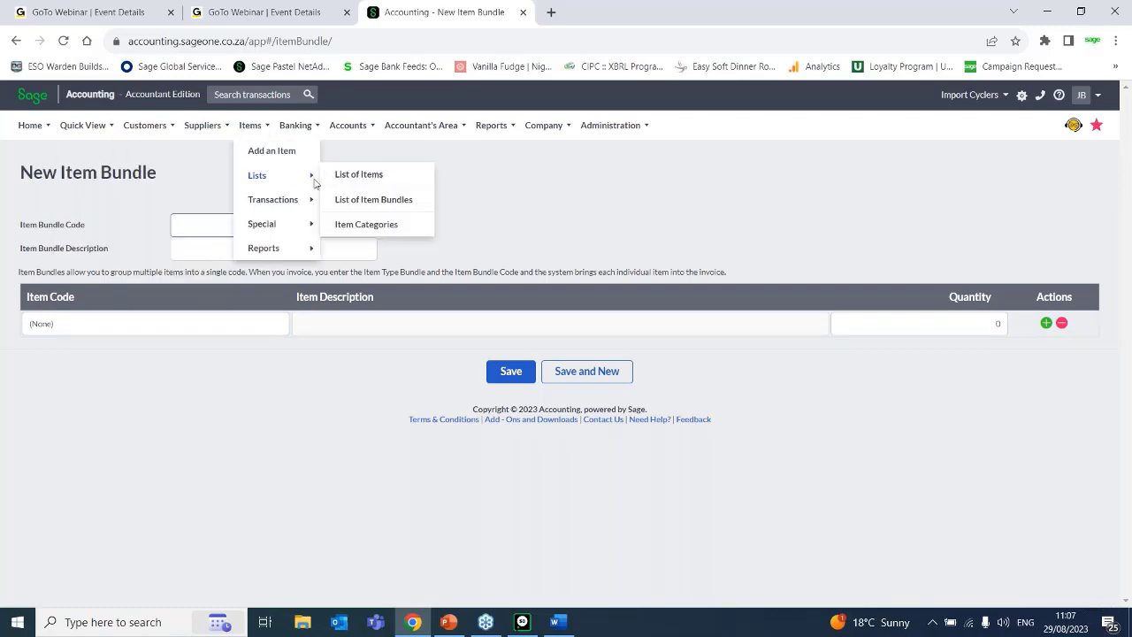
click(389, 204)
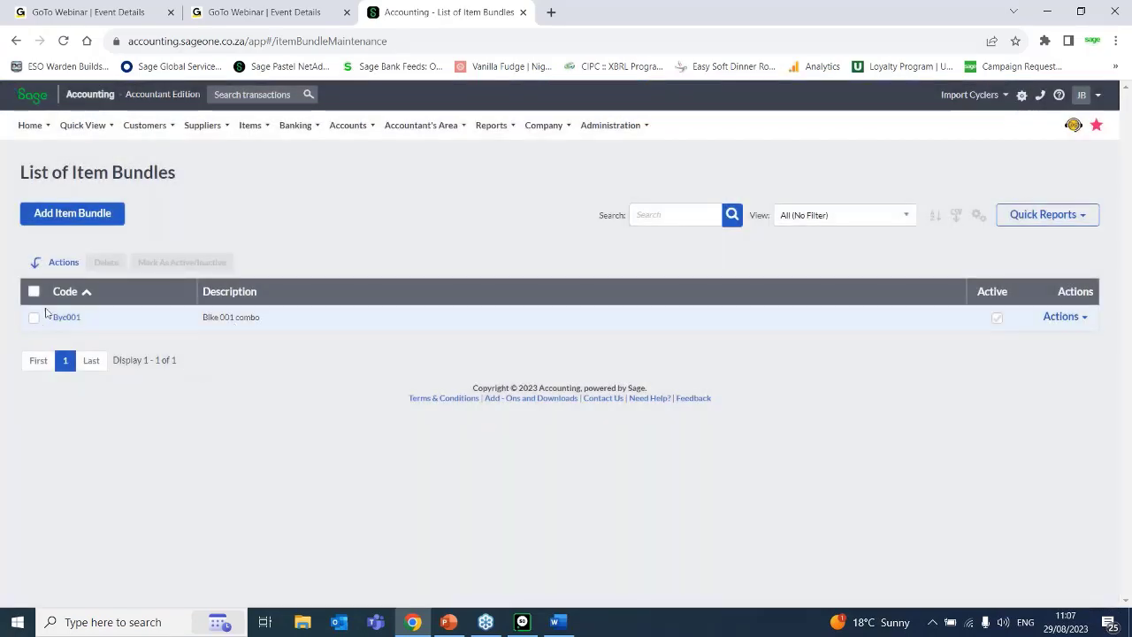
click(67, 318)
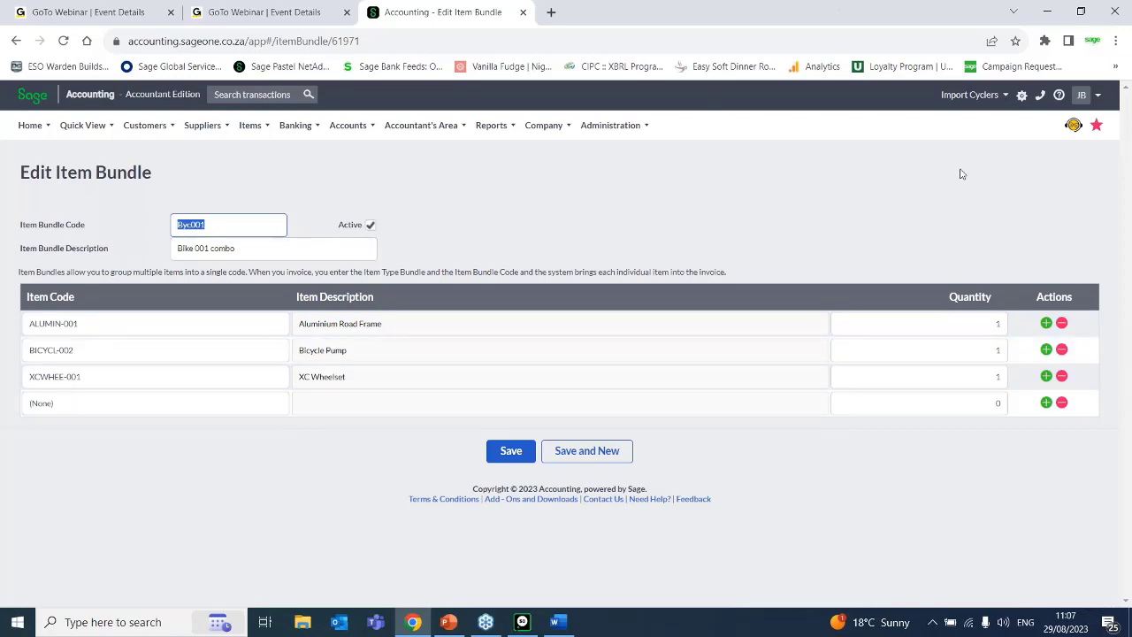
Open the list of item categories to view the existing categories.
click(1066, 22)
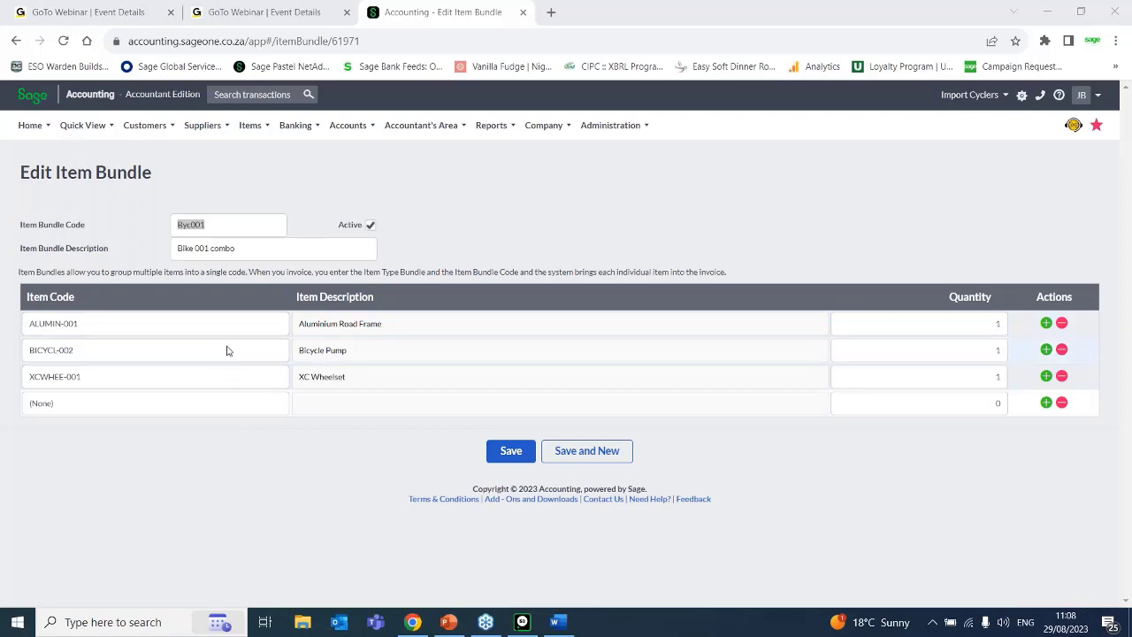
mouse_move(256, 126)
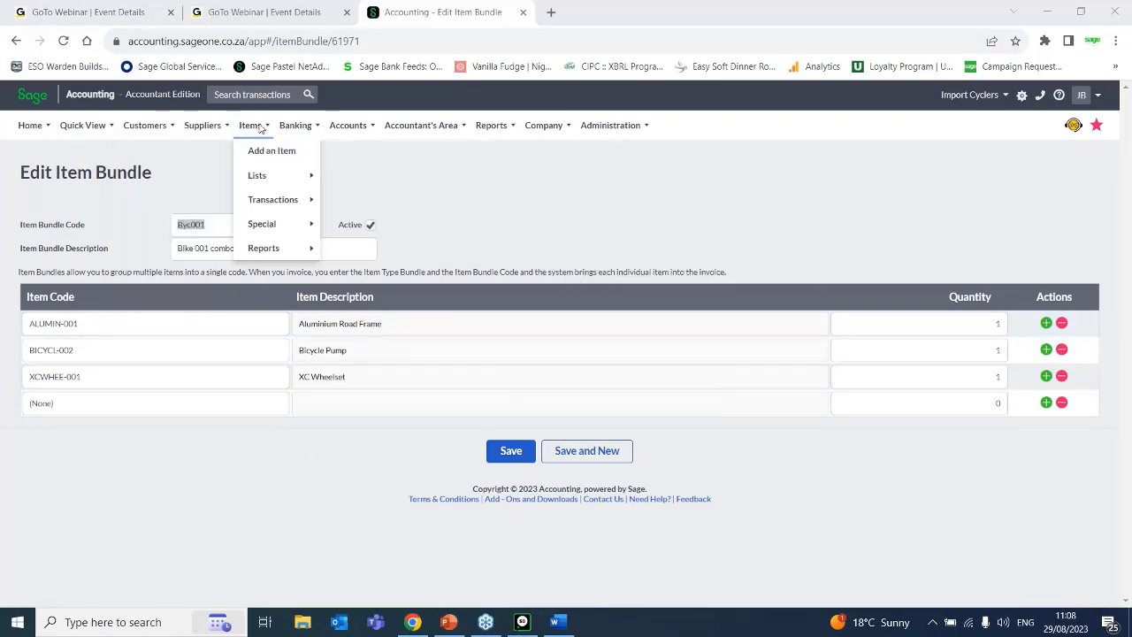
mouse_move(268, 178)
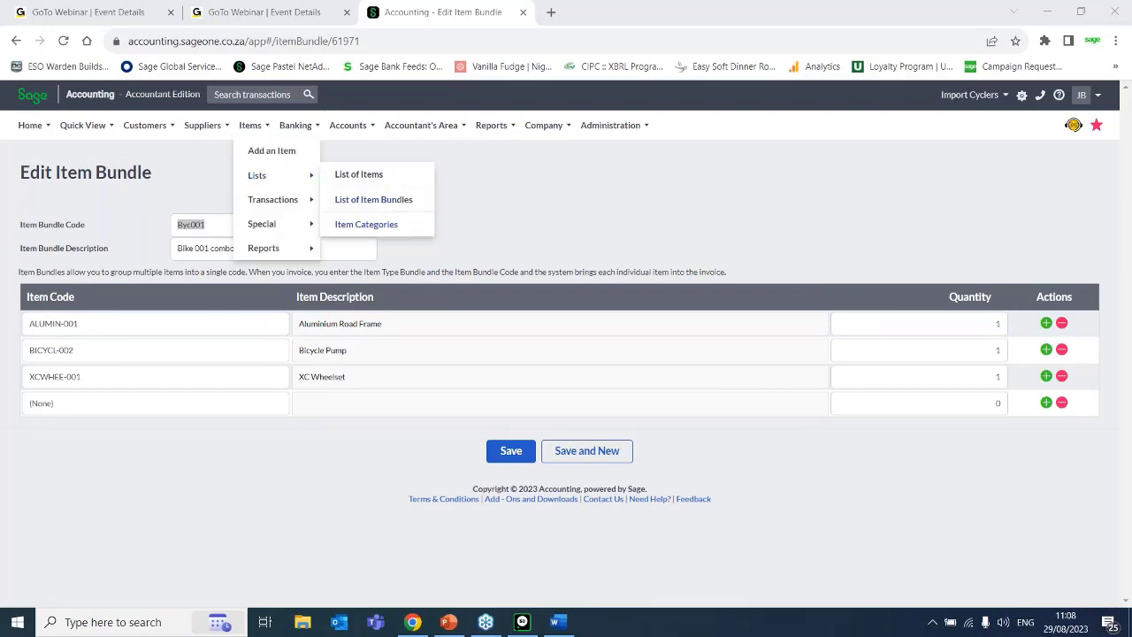
click(366, 224)
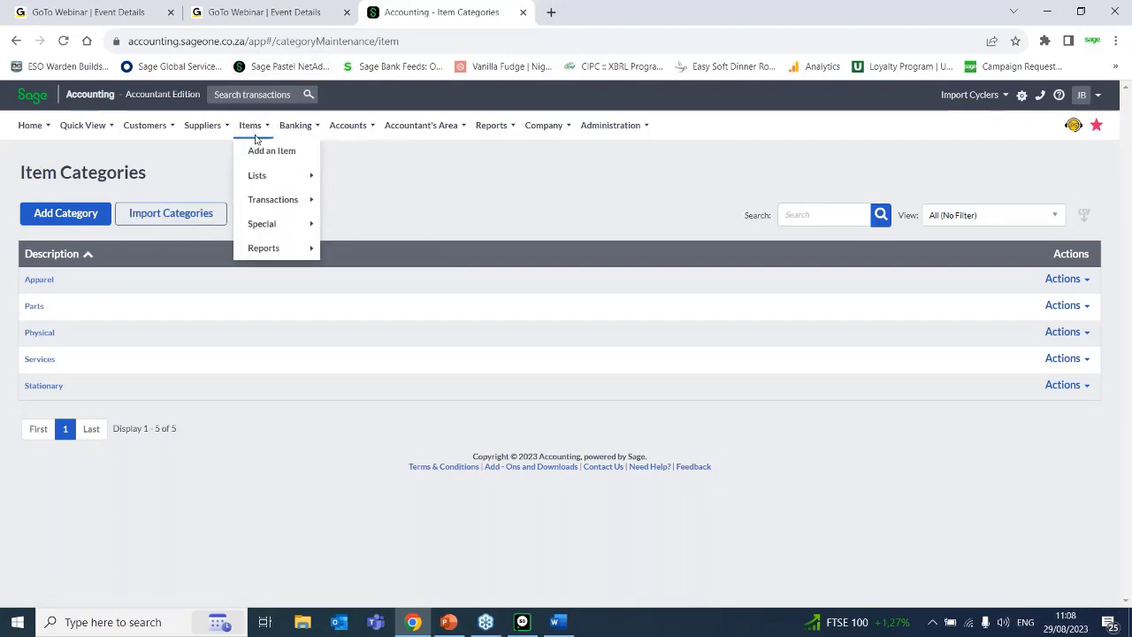
Open the Item Adjustments wizard for updating item quantities or average cost.
mouse_move(274, 202)
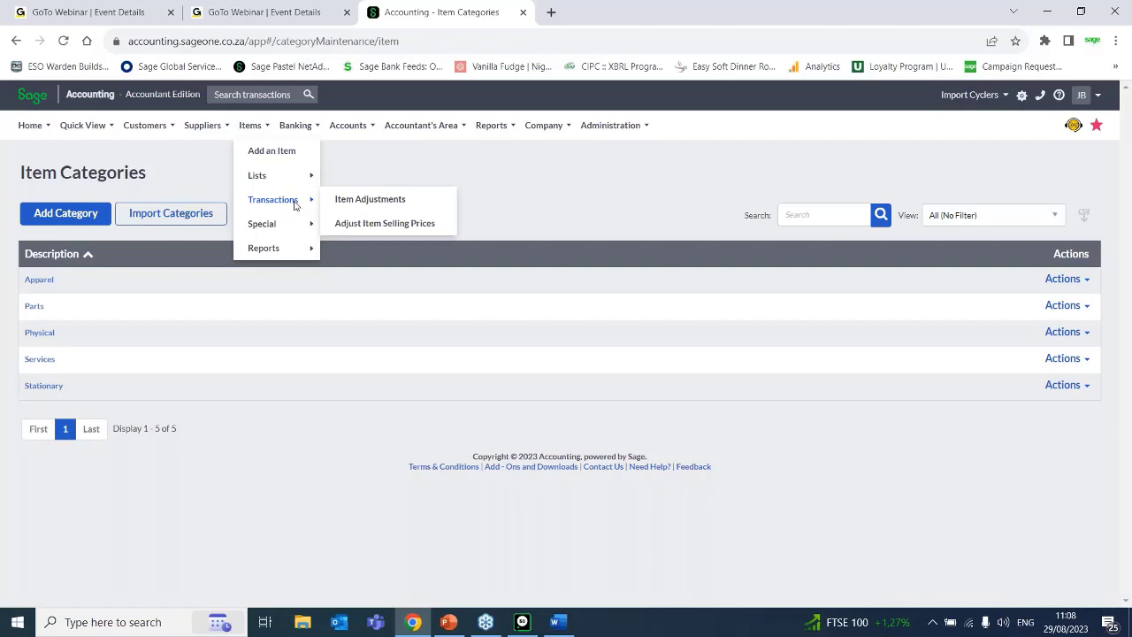
mouse_move(182, 129)
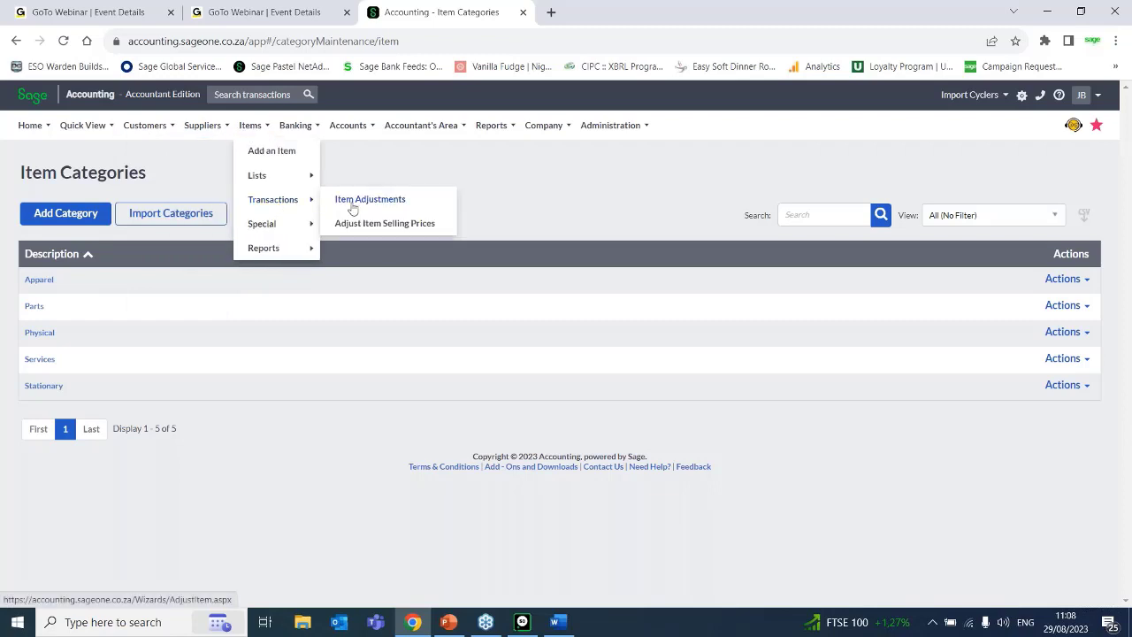
click(353, 208)
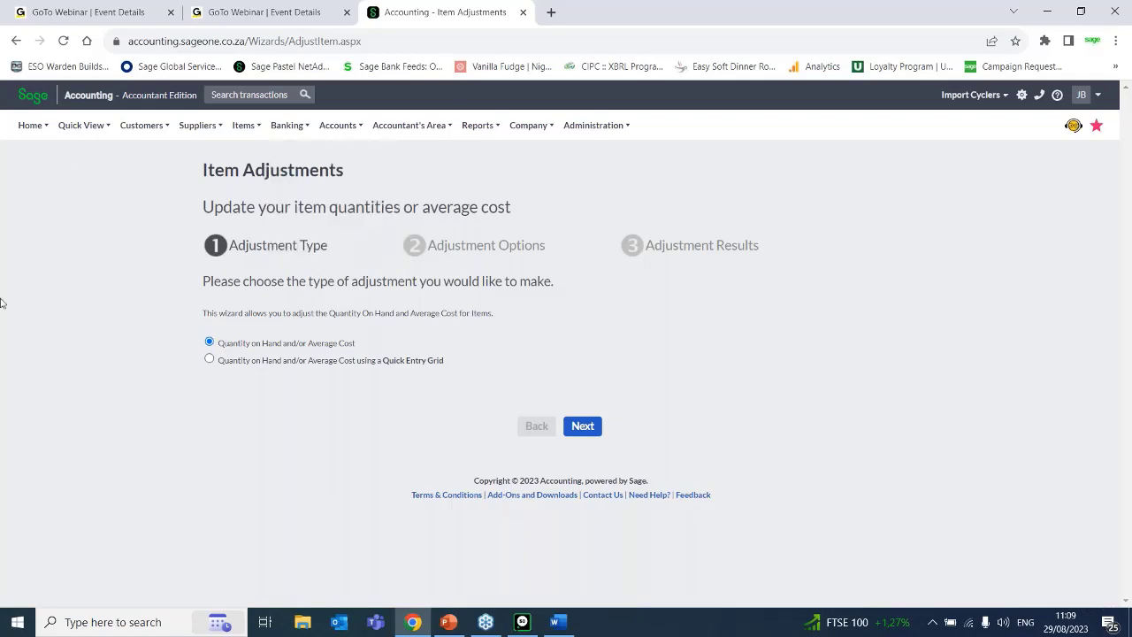
View the adjustment options for Quantity on Hand and/or Average Cost and return to the choice of adjustment type.
mouse_move(74, 137)
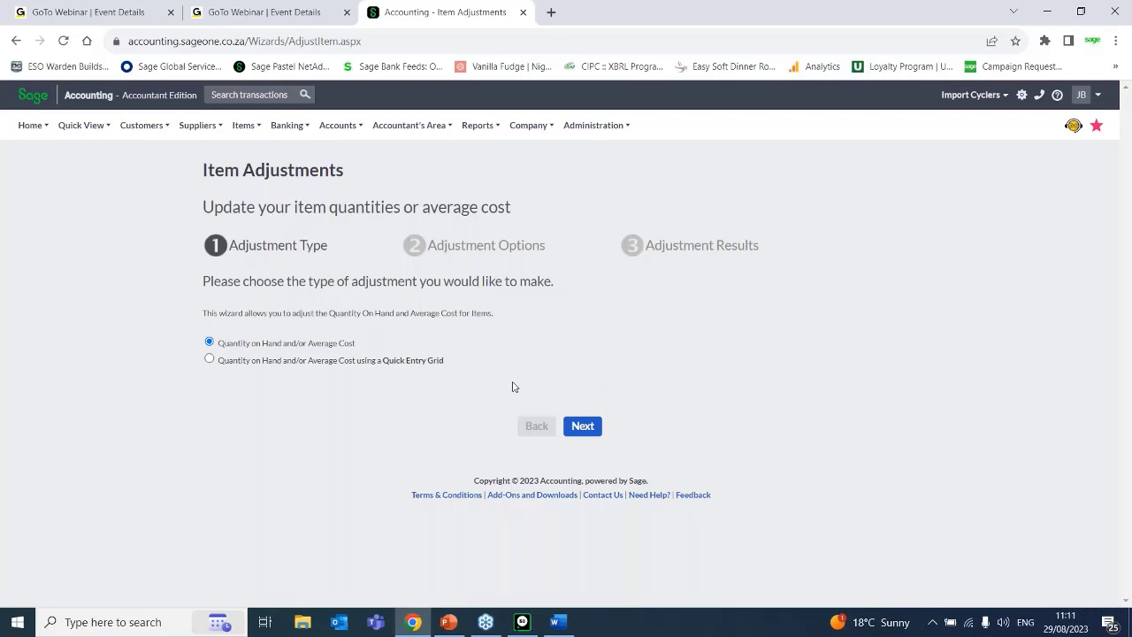
click(576, 428)
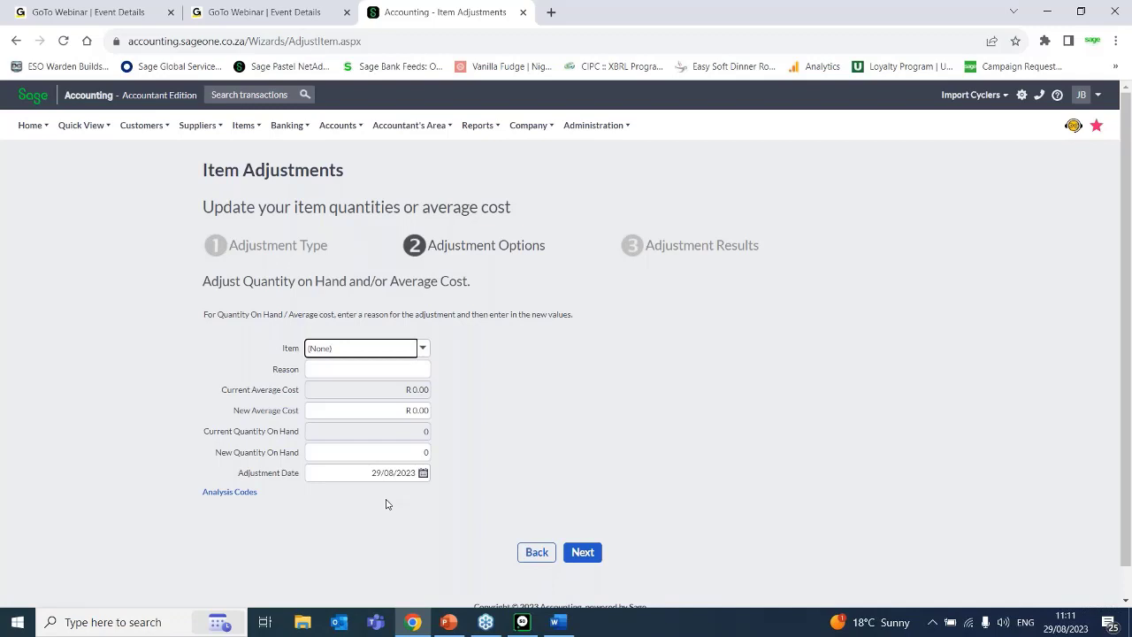
click(540, 551)
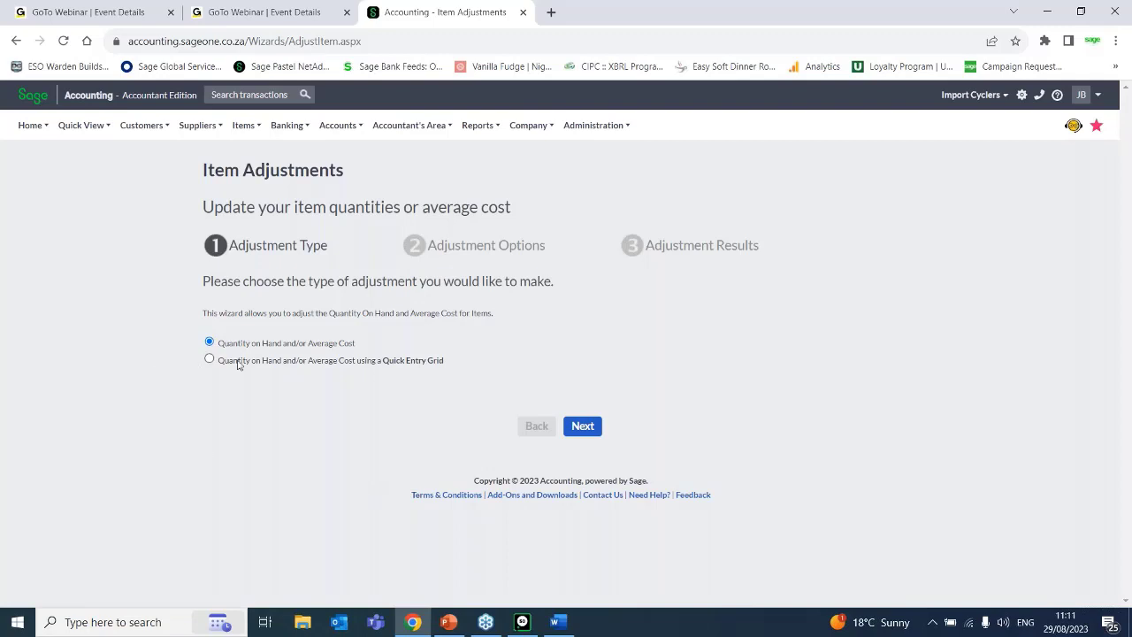
Choose the adjustment type that uses a Quick Entry Grid and add eight blank lines to the grid.
click(209, 358)
click(578, 431)
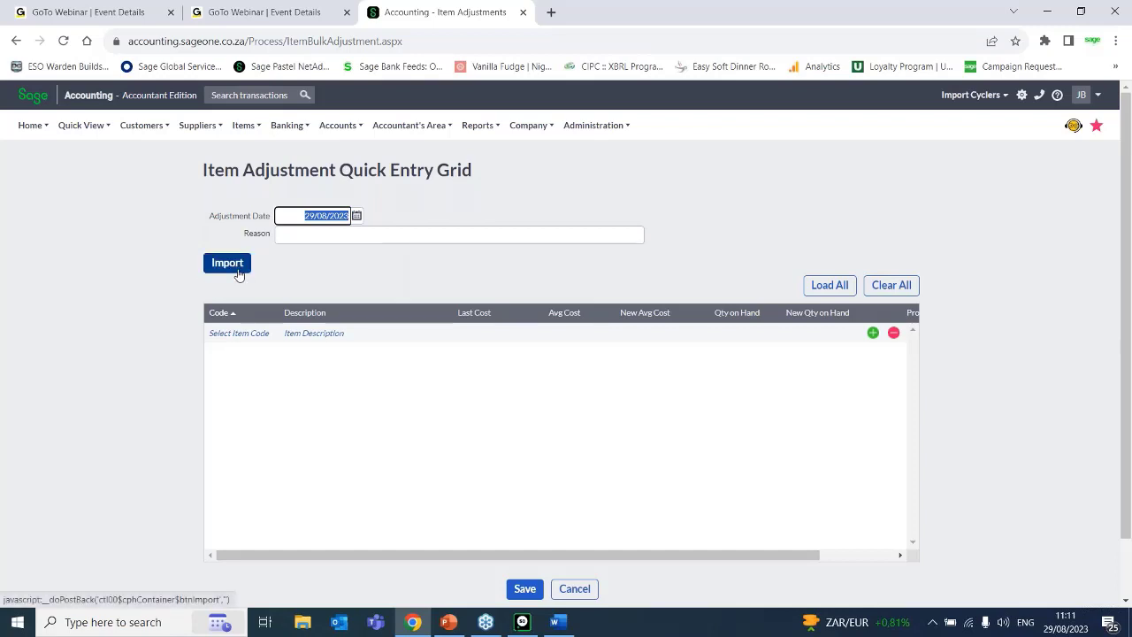
click(873, 333)
triple_click(872, 334)
double_click(872, 334)
double_click(873, 333)
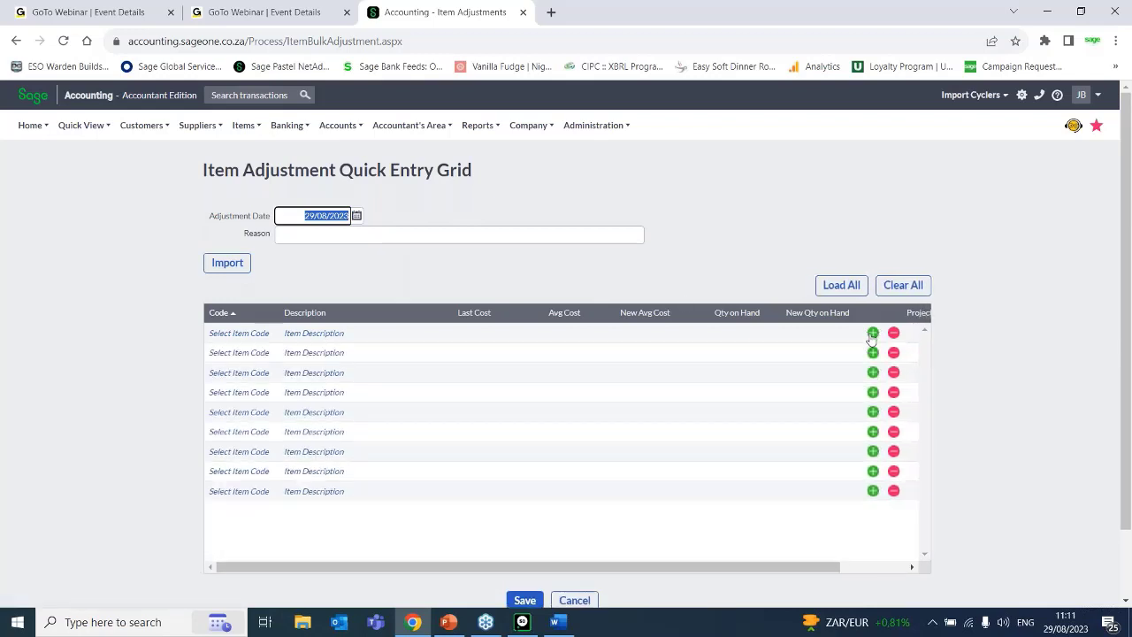
Add three more blank lines to the grid and select item A4PAD 01 on the first line.
triple_click(873, 333)
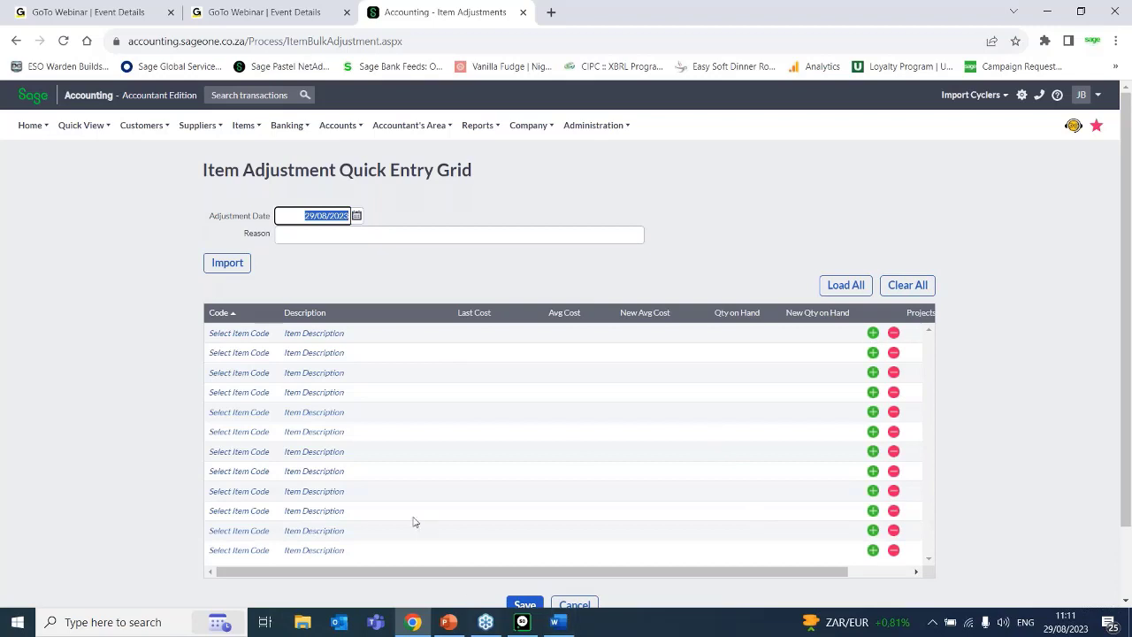
click(303, 333)
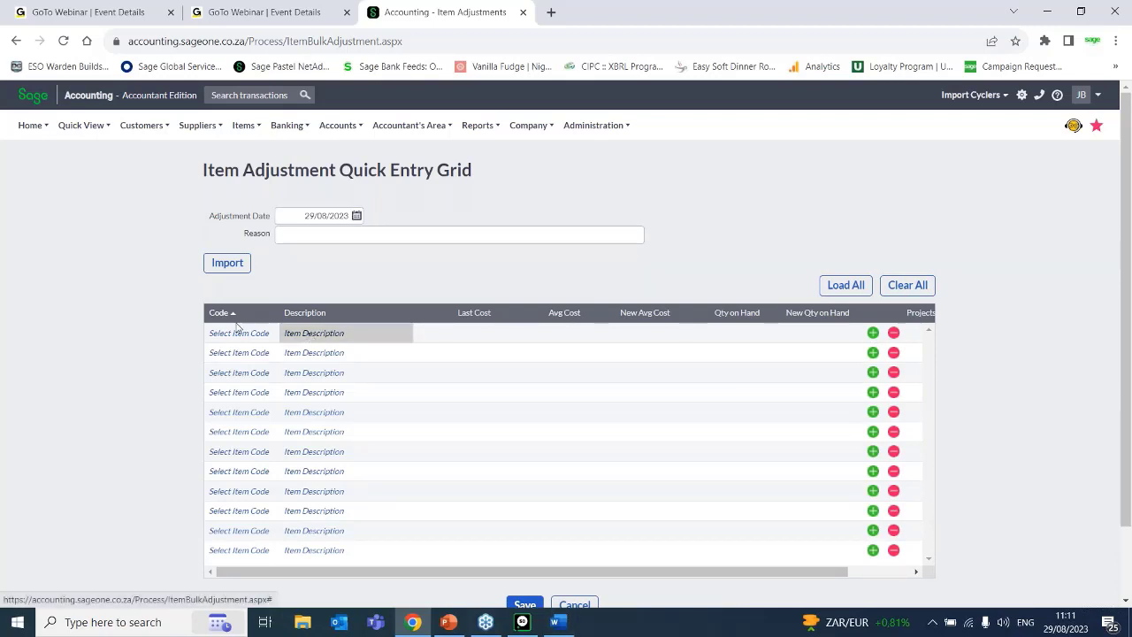
click(225, 332)
click(271, 332)
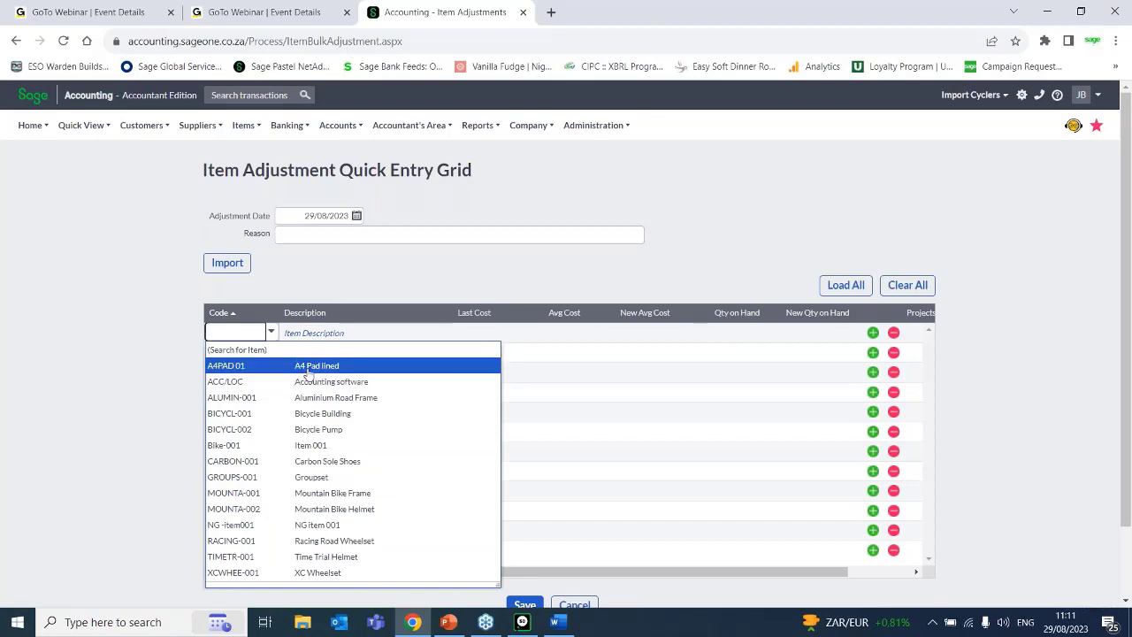
click(305, 368)
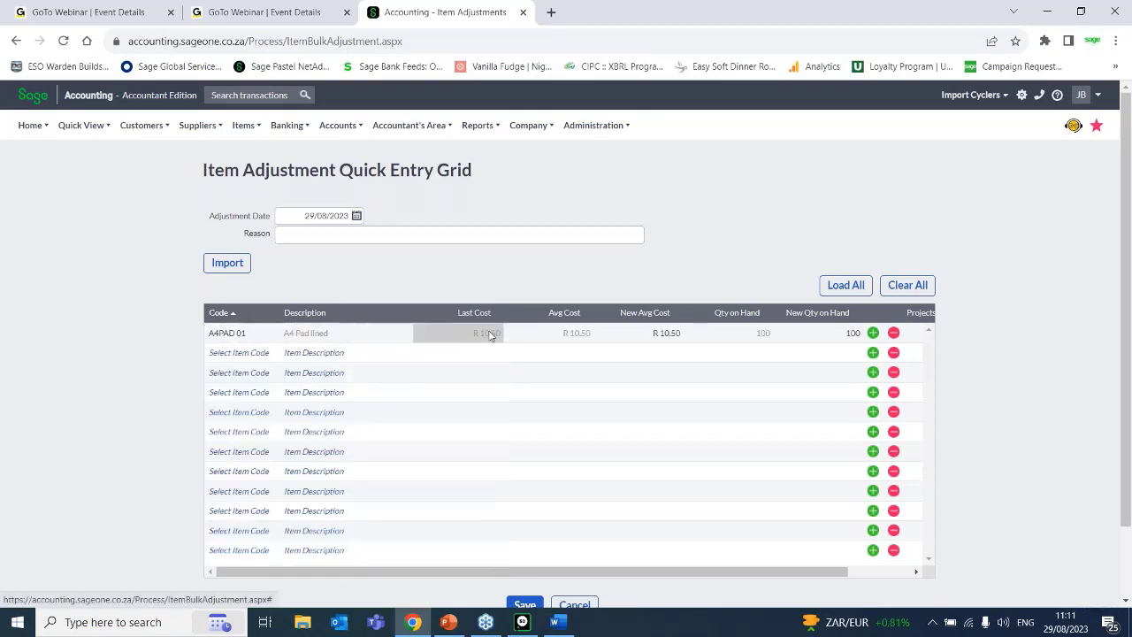
Set the new average cost of the A4 Pad lined item to 11.25.
click(670, 333)
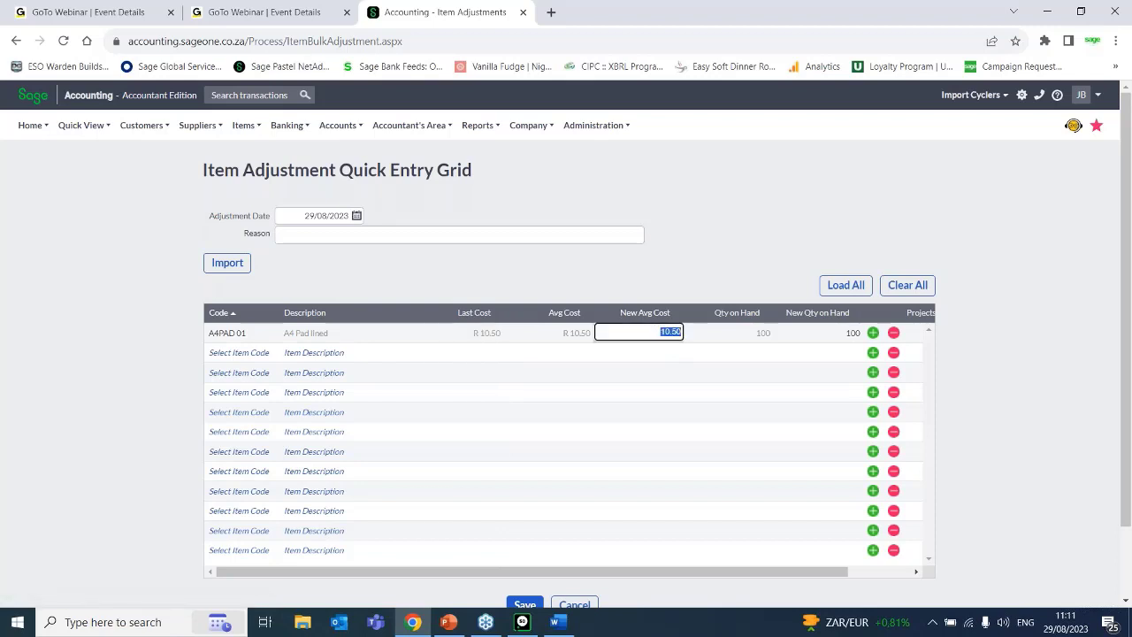
text(11.25)
key(Tab)
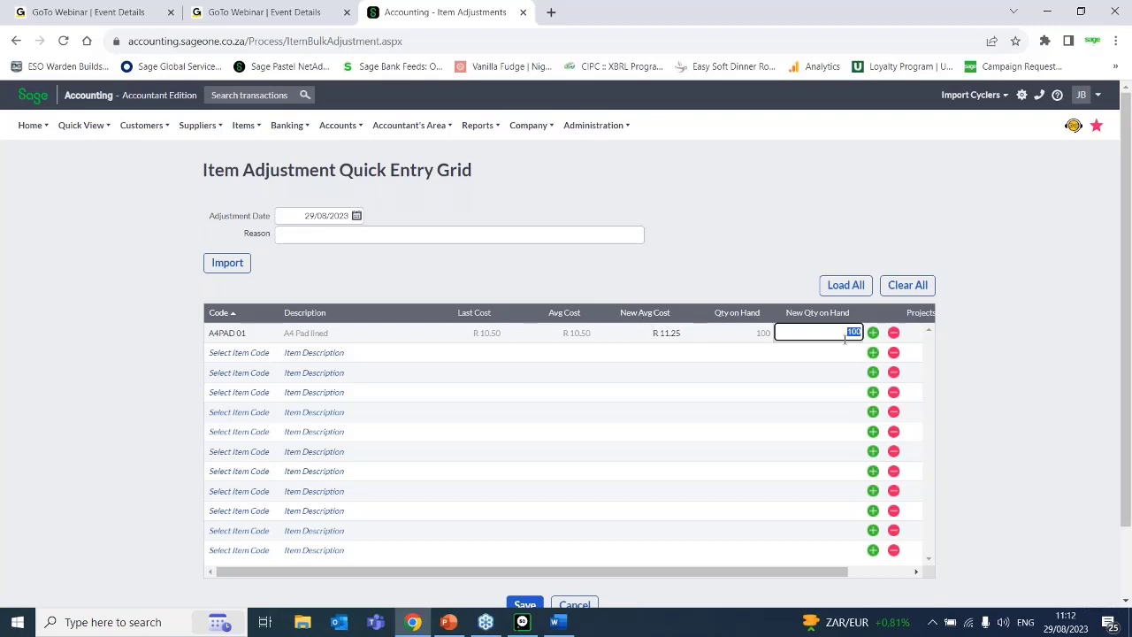
Set the new quantity on hand of the A4 Pad lined item to 90, leaving its project unassigned.
text(150)
key(BackSpace)
key(BackSpace)
key(BackSpace)
text(90)
key(Tab)
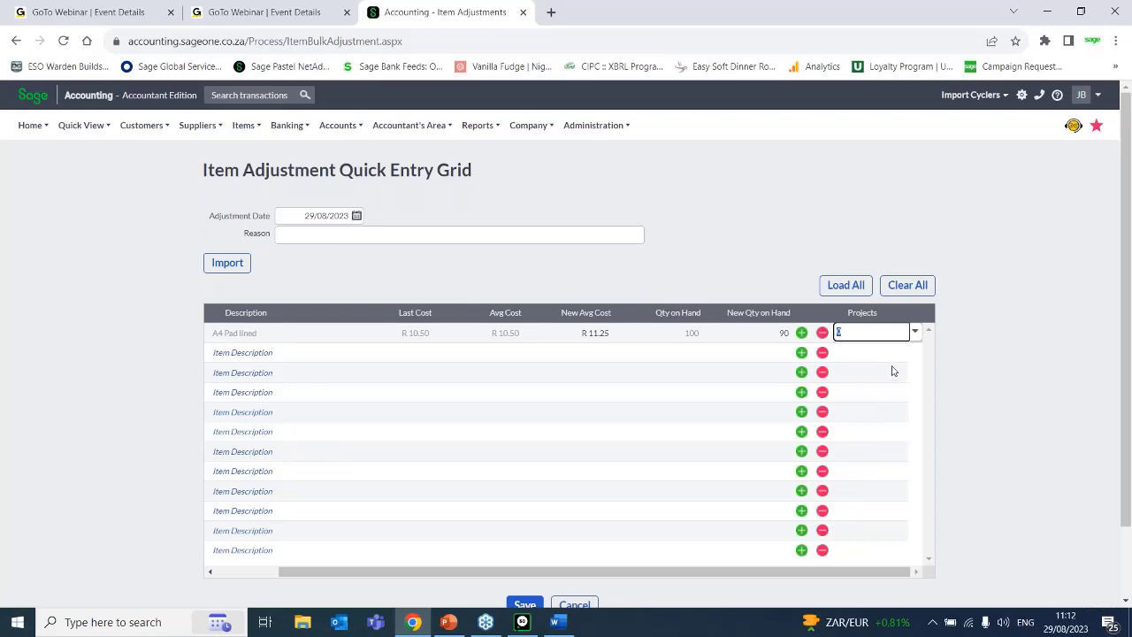
key(Tab)
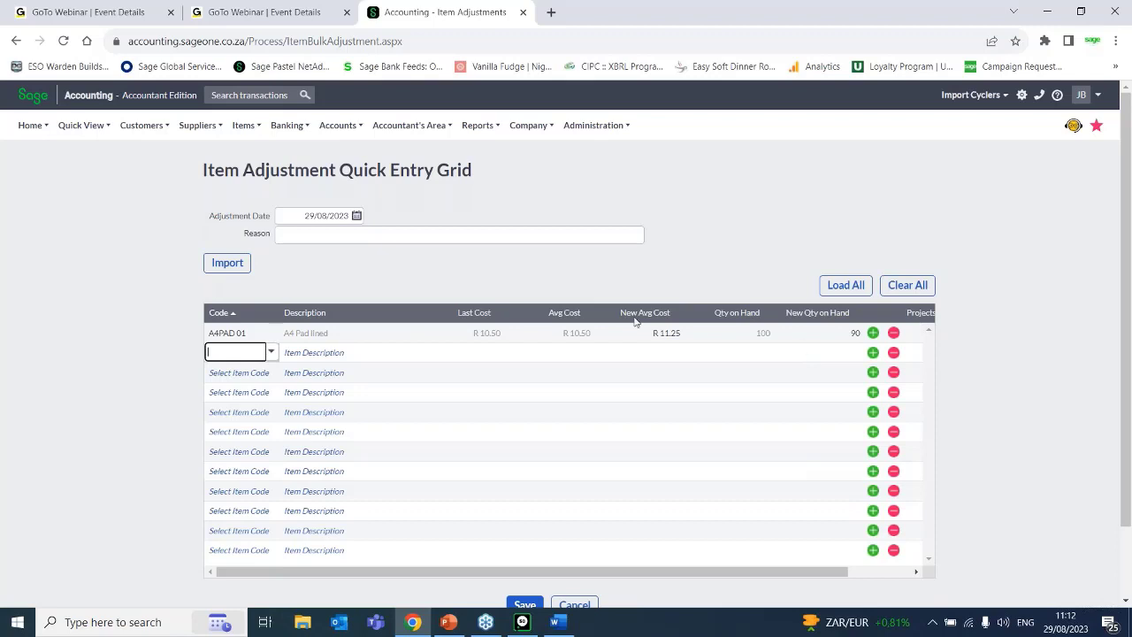
Change the new quantity on hand of the A4 Pad lined item to 0.
mouse_move(333, 125)
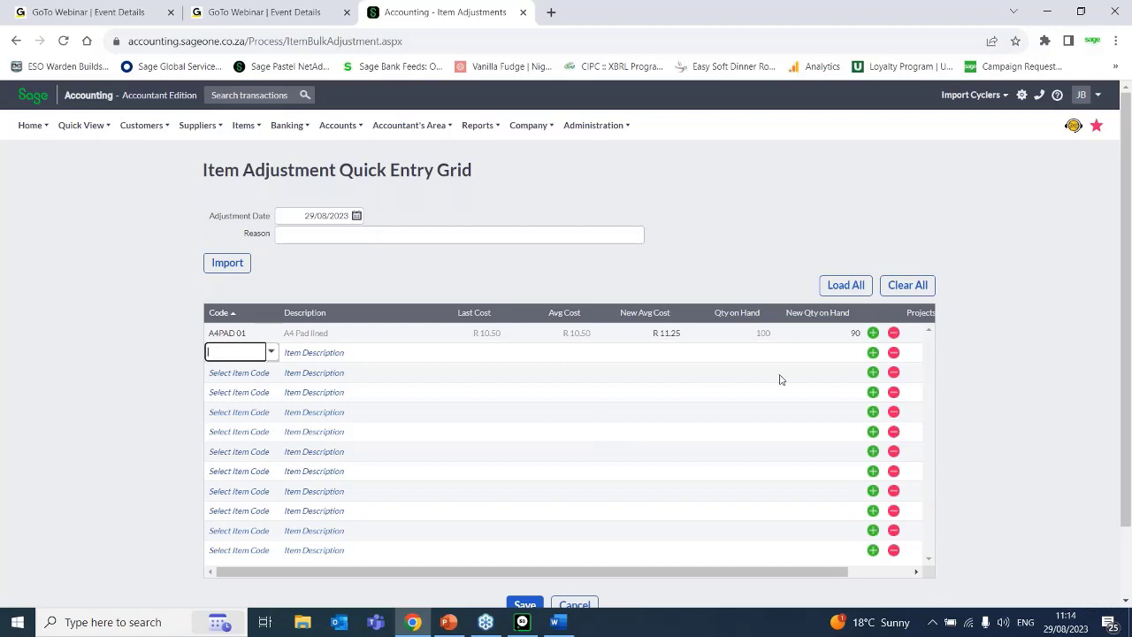
click(860, 338)
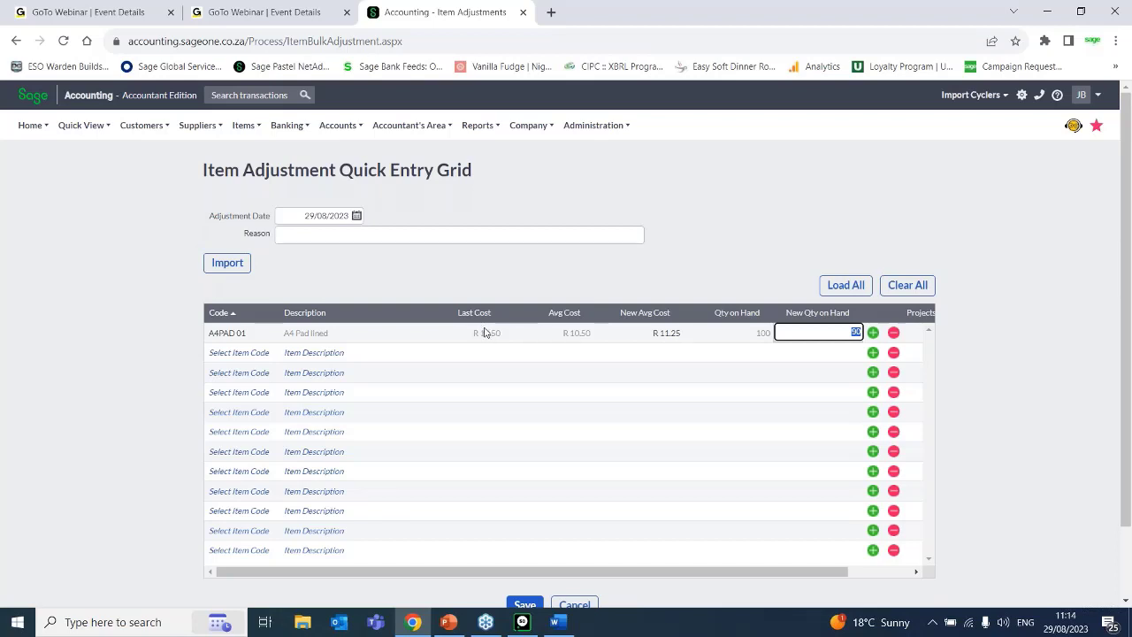
text(0)
key(Tab)
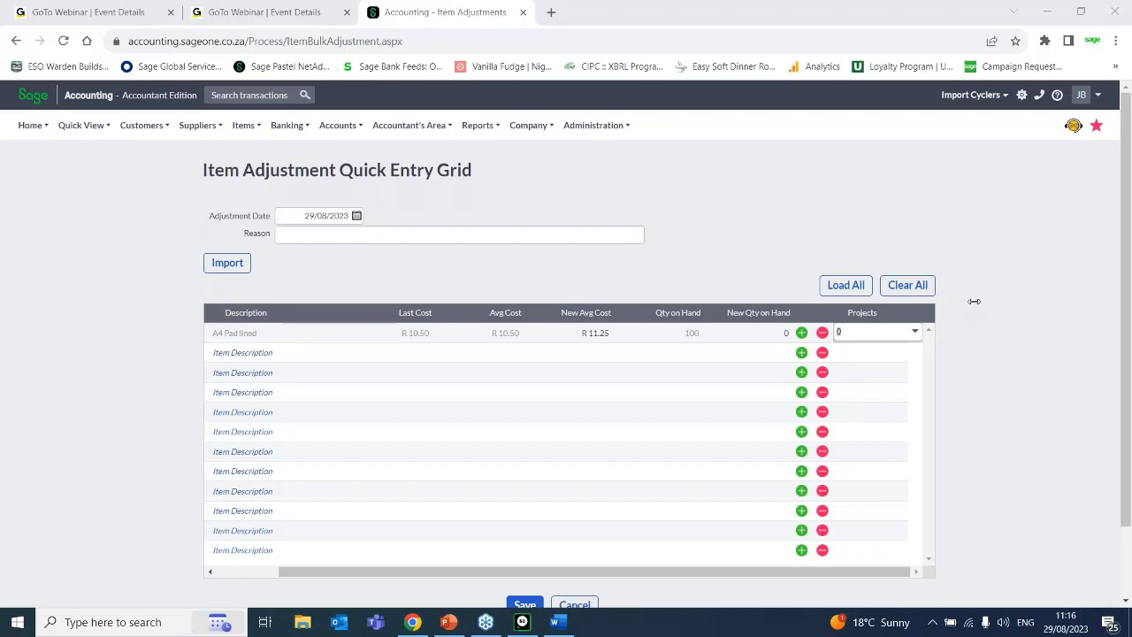
Show the import options for item adjustments and open the help on setting up a CSV file.
click(245, 128)
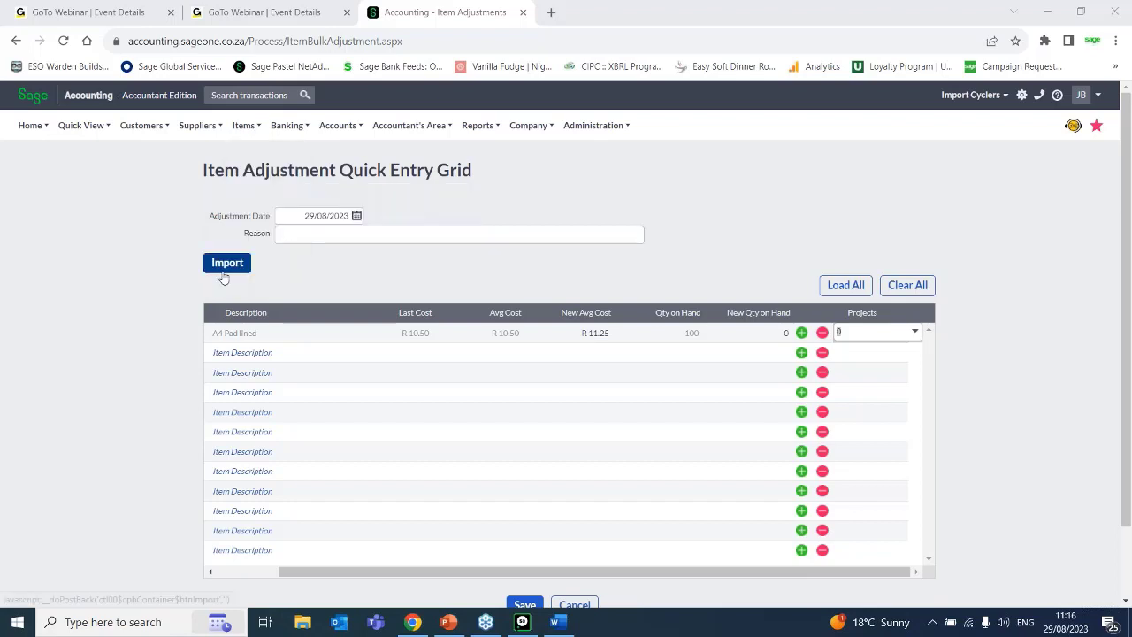
click(223, 269)
click(223, 268)
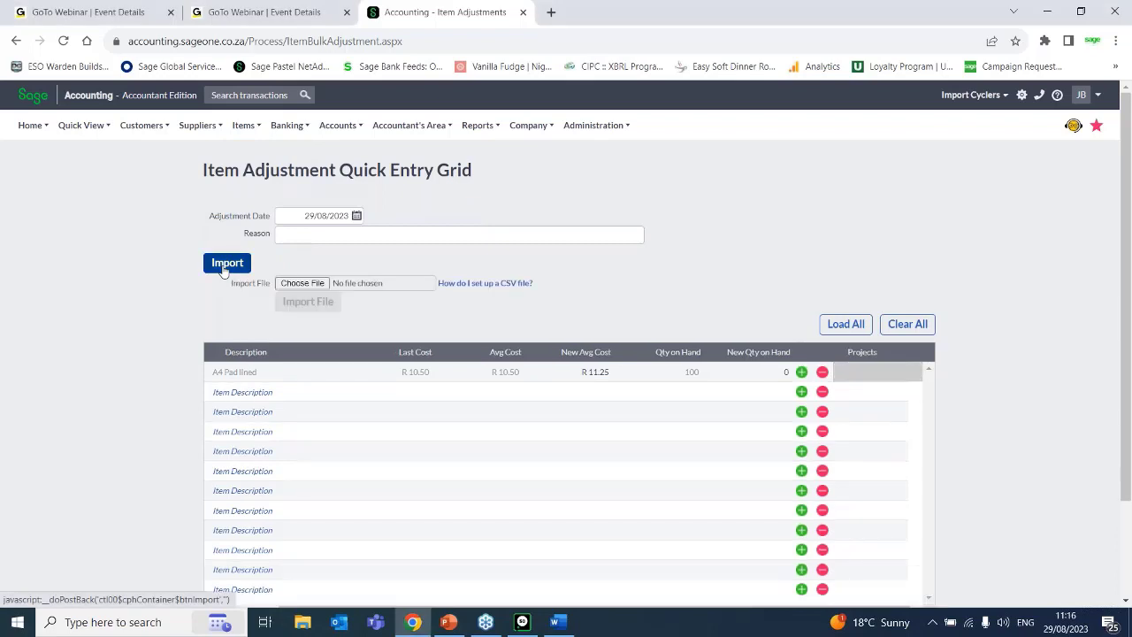
click(486, 284)
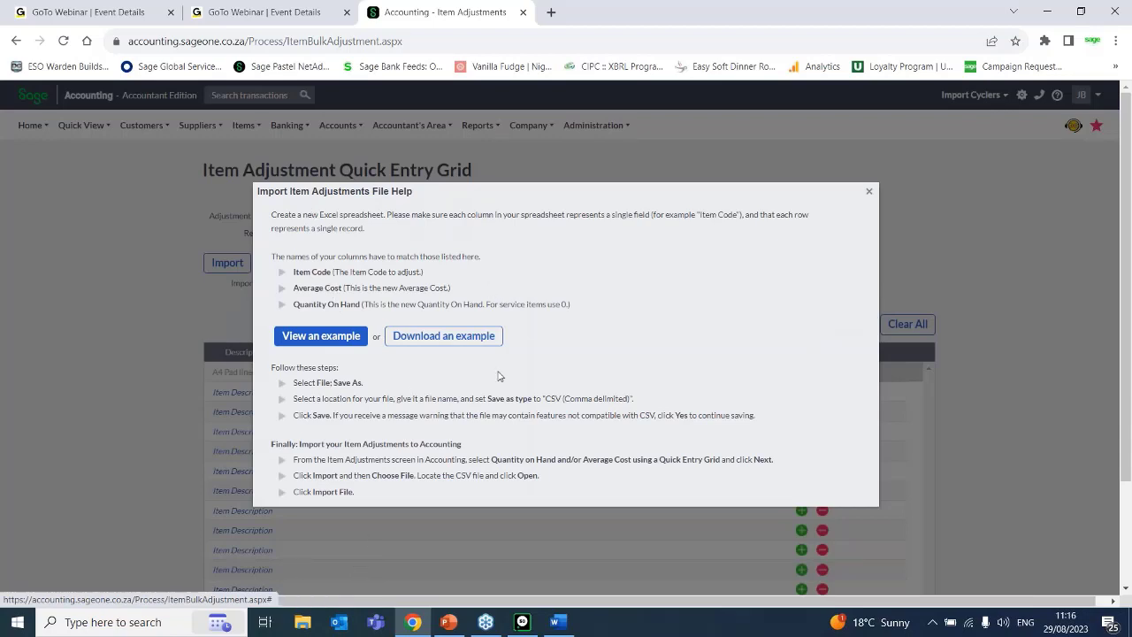
Download the example item adjustments CSV file from the import help.
click(450, 337)
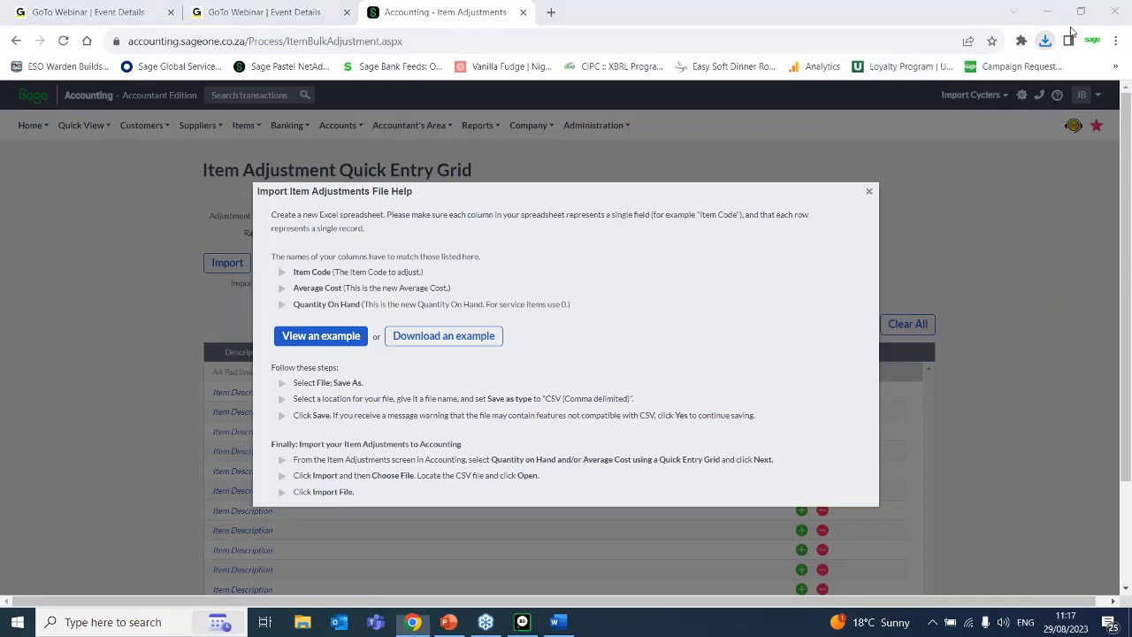
click(457, 340)
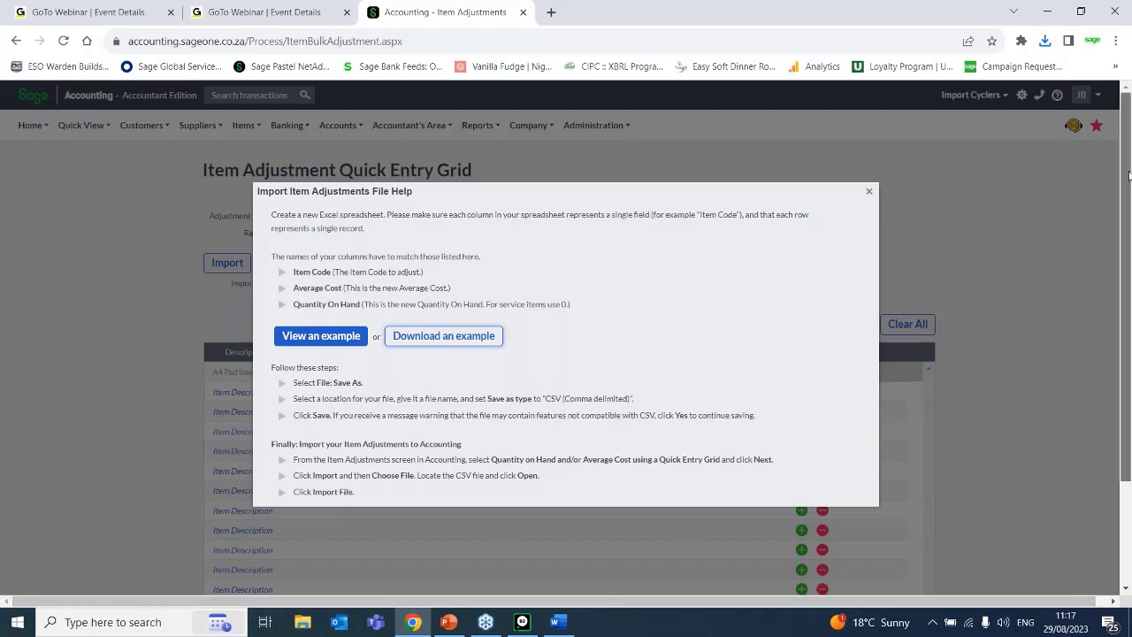
drag(1130, 180, 1130, 332)
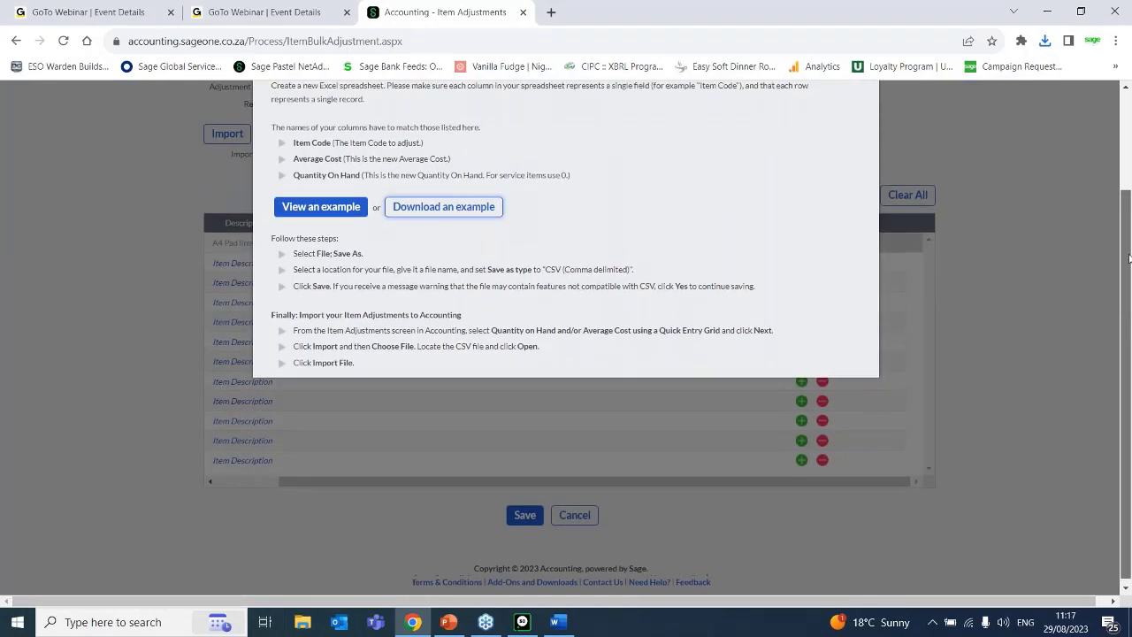
scroll(1130, 331, up, 2)
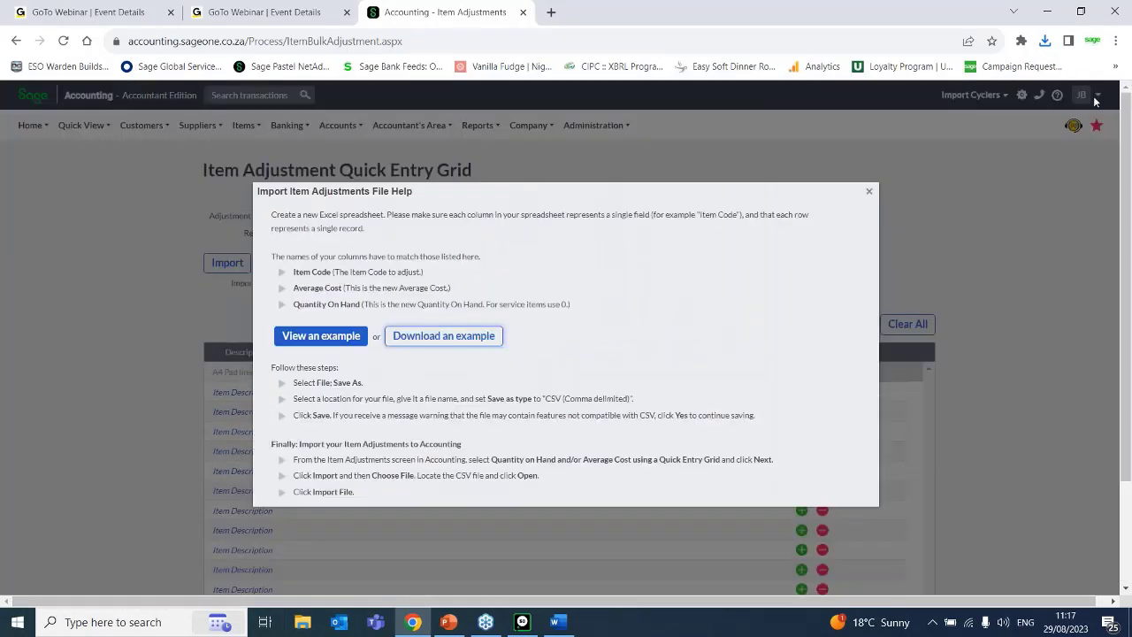
click(460, 345)
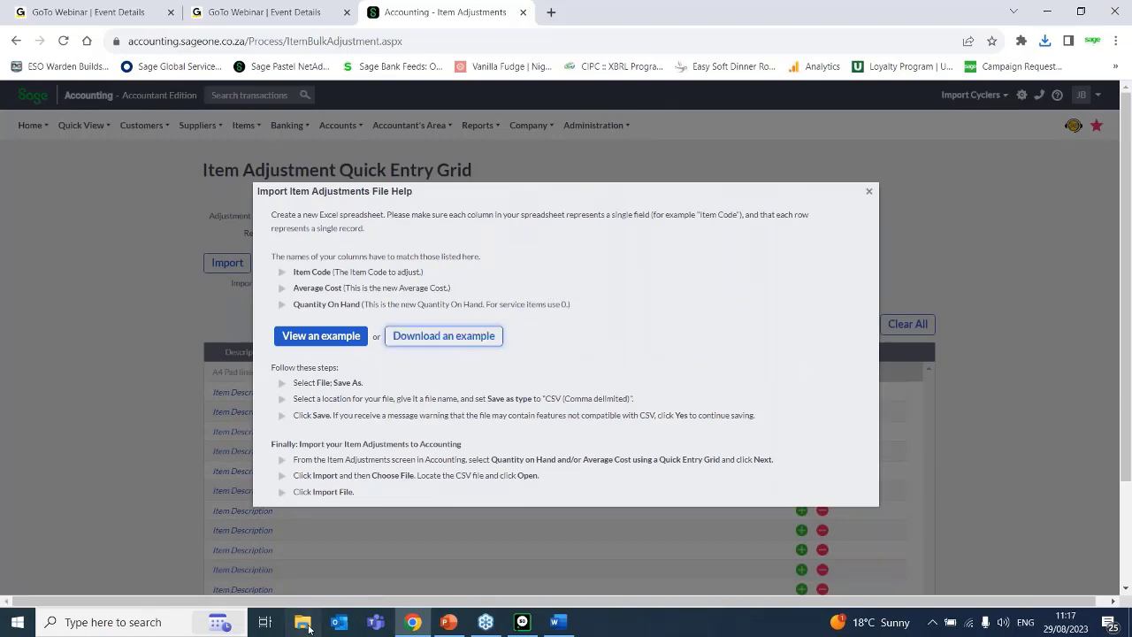
Switch to File Explorer and open ItemAdjustmentsExample.csv from the Downloads folder in Excel.
key(super+e)
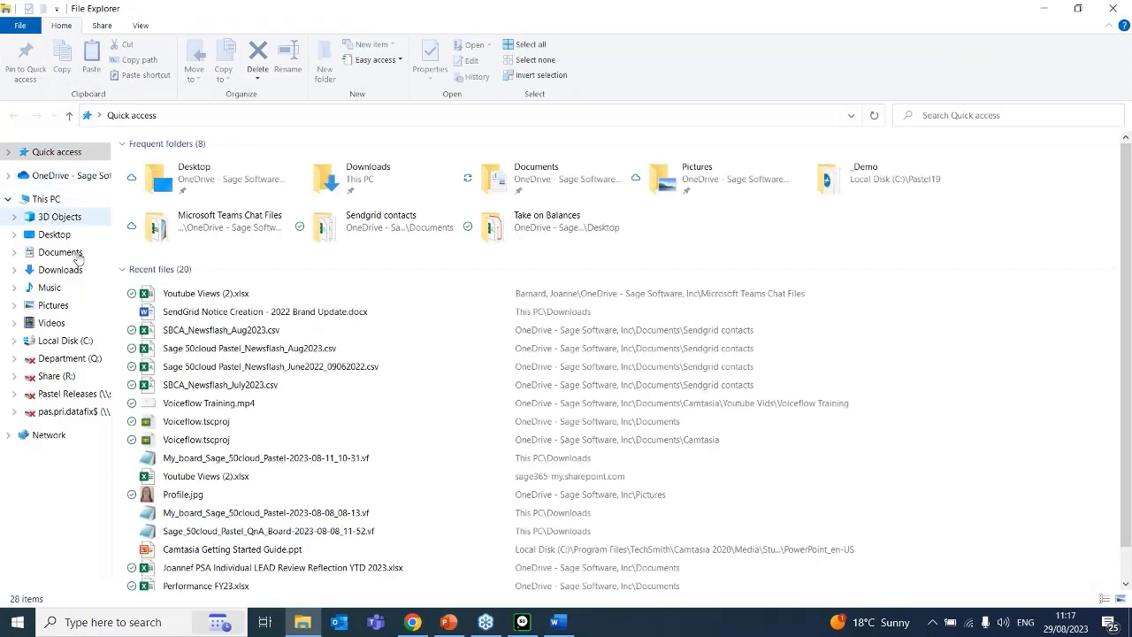
click(62, 269)
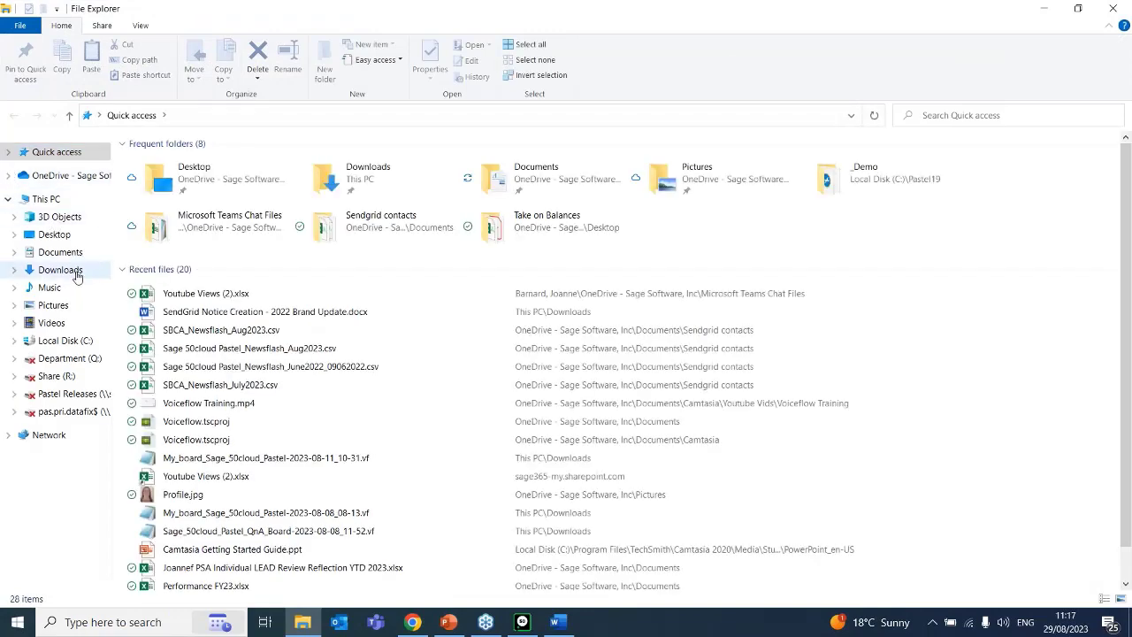
click(222, 200)
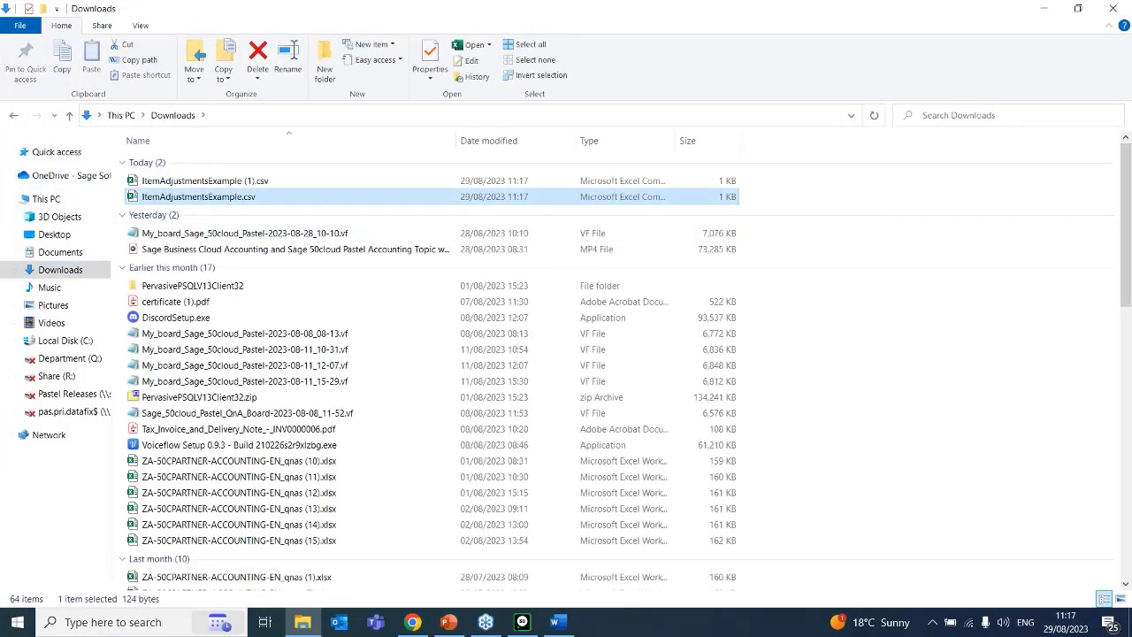
double_click(220, 198)
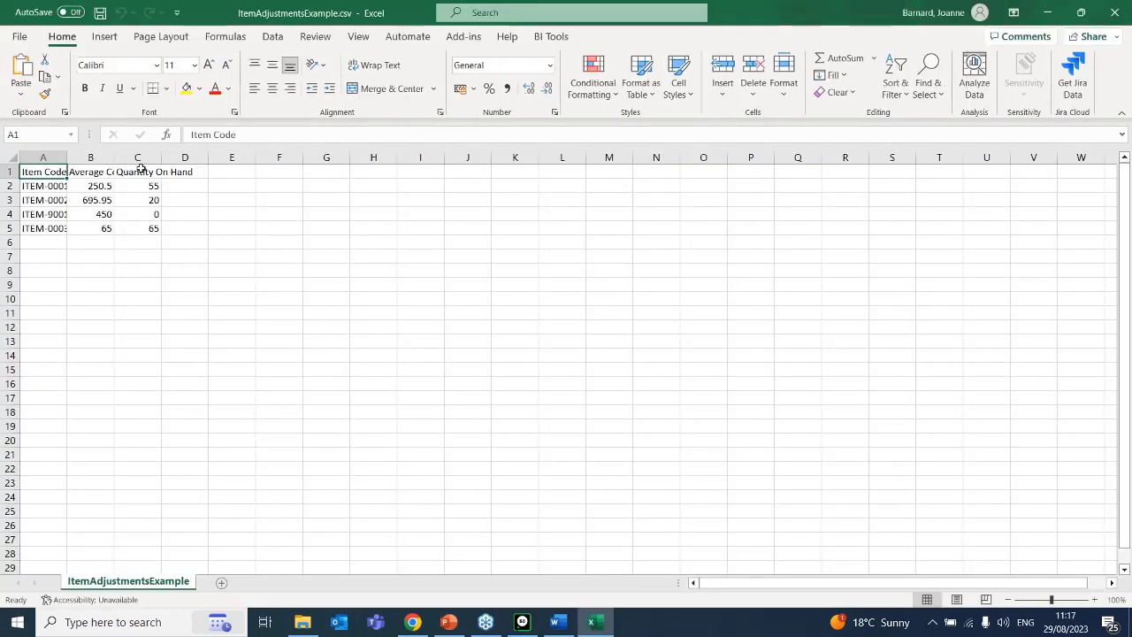
Fit the widths of the Item Code, Average Cost and Quantity On Hand columns to their contents and select cell C4.
double_click(114, 158)
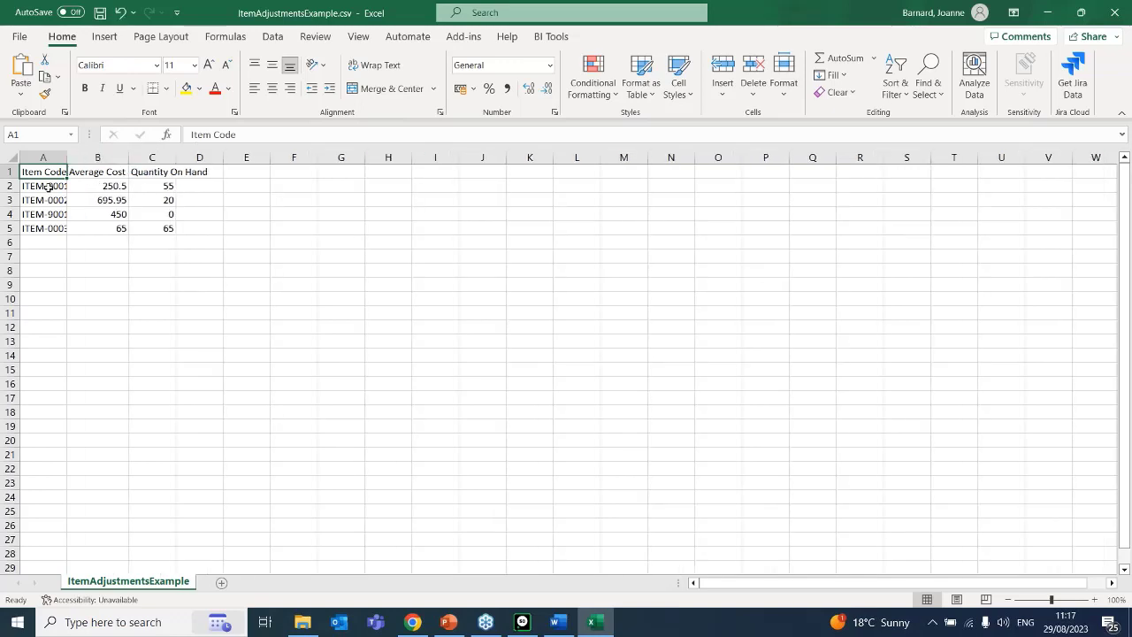
double_click(67, 157)
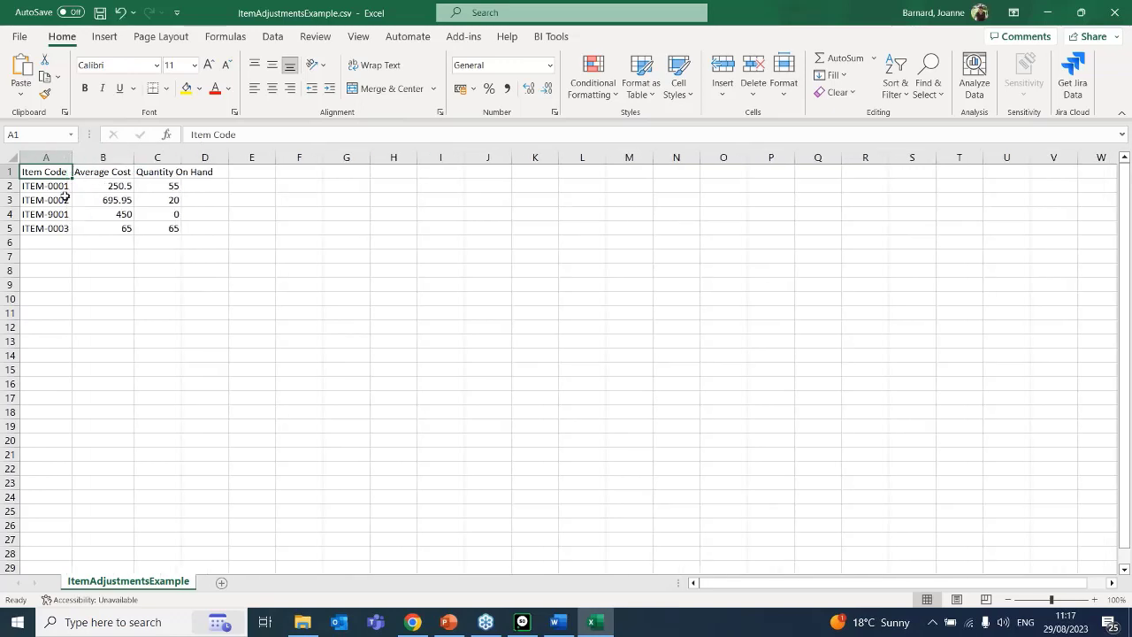
double_click(181, 157)
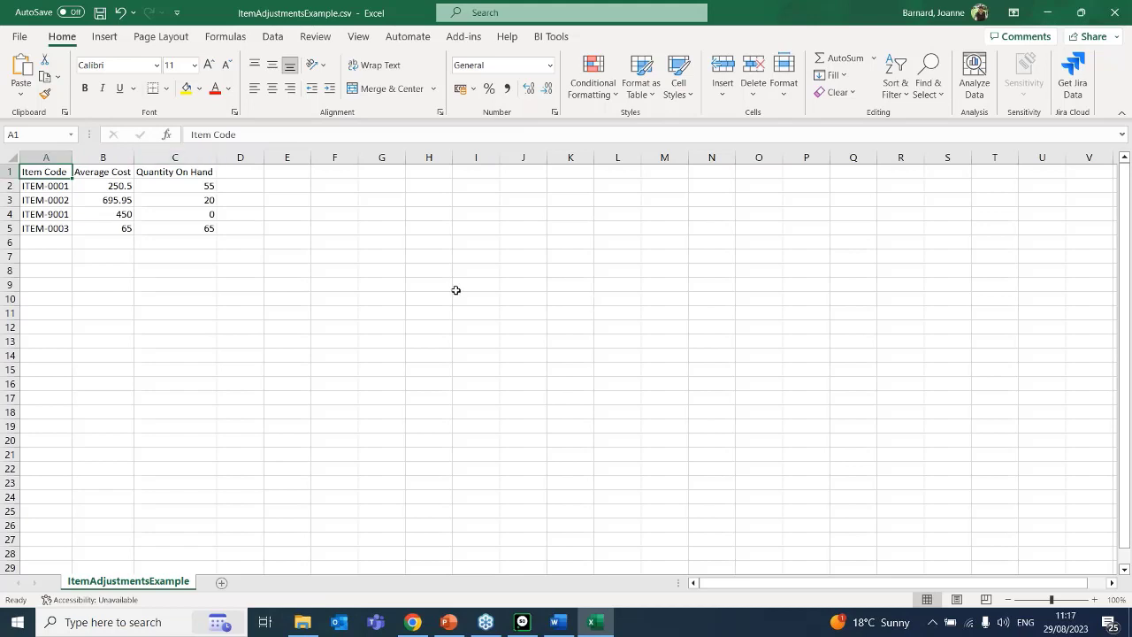
click(208, 218)
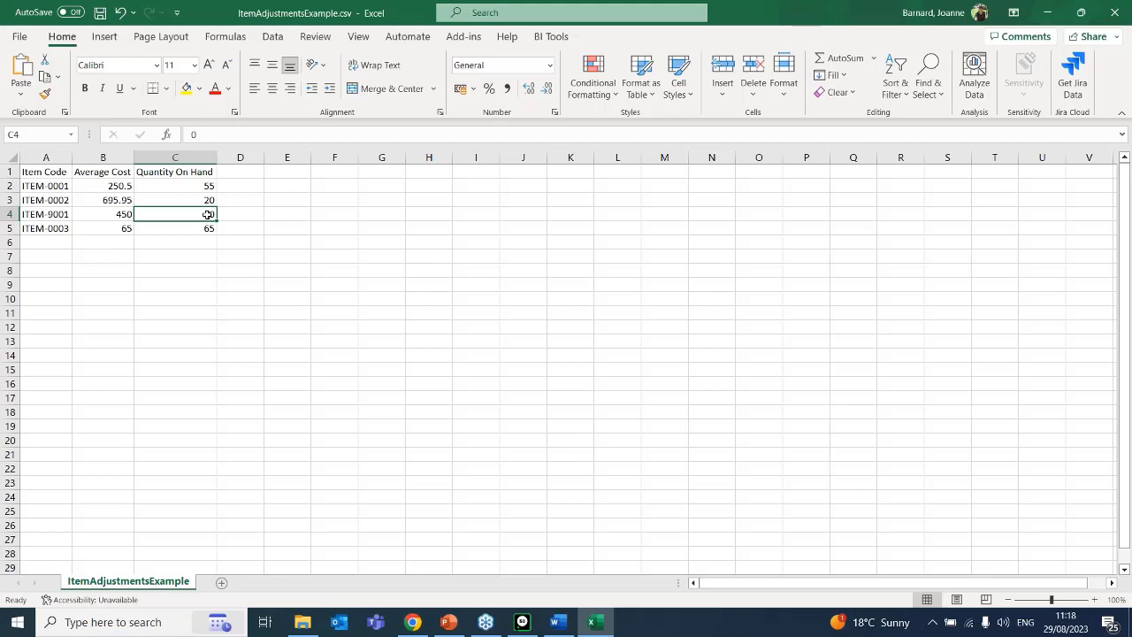
Switch back to Sage Accounting in Chrome and close the item adjustments import help.
click(412, 623)
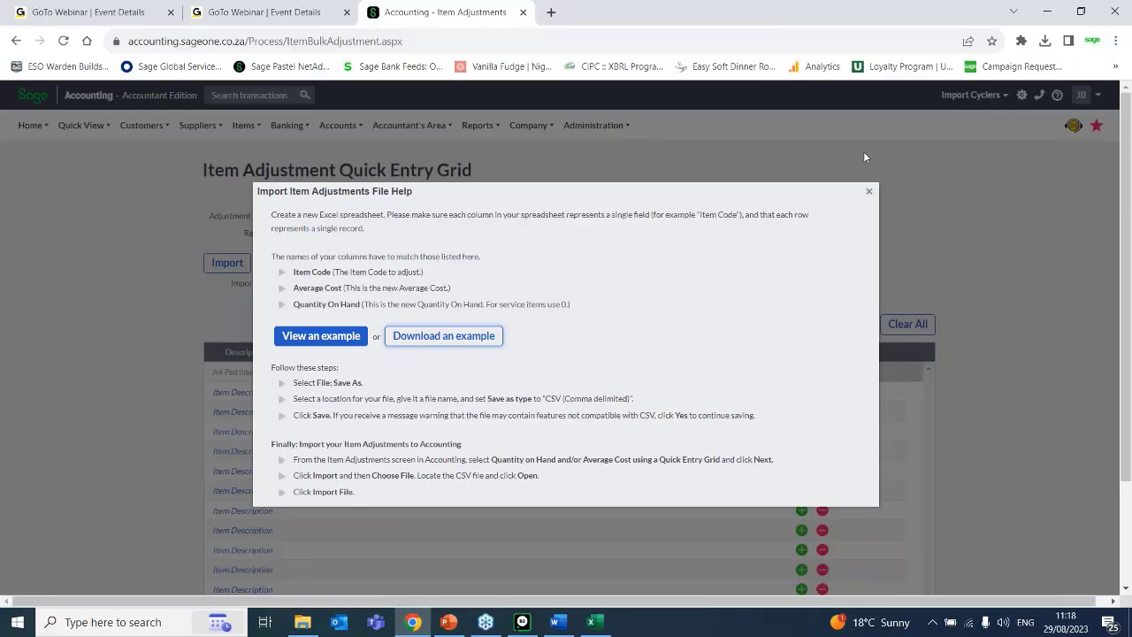
click(1102, 11)
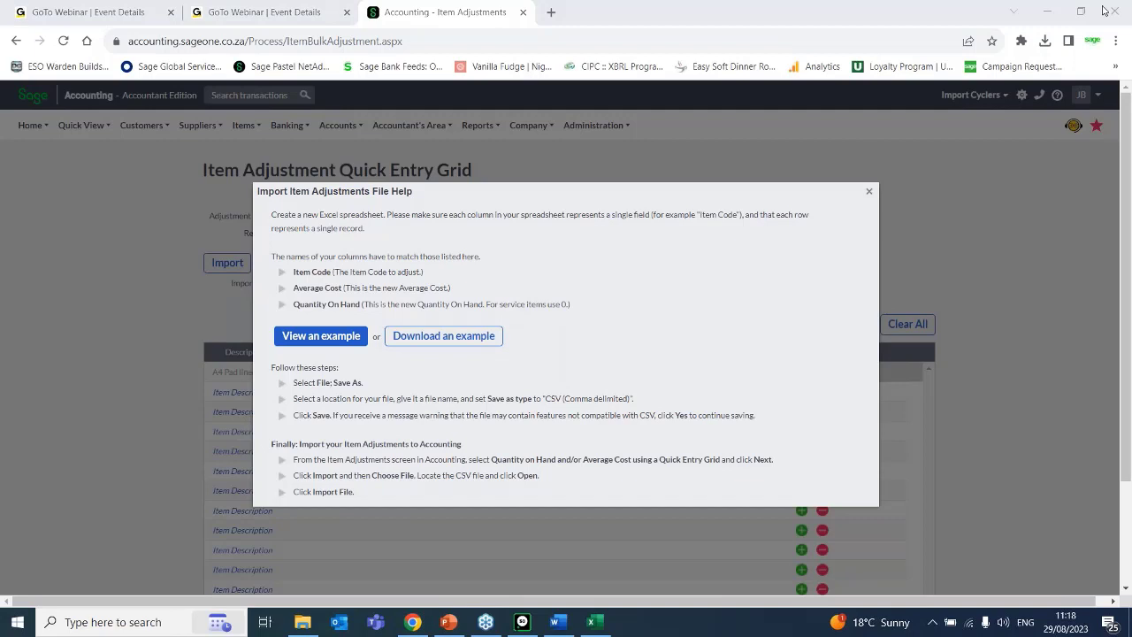
click(891, 208)
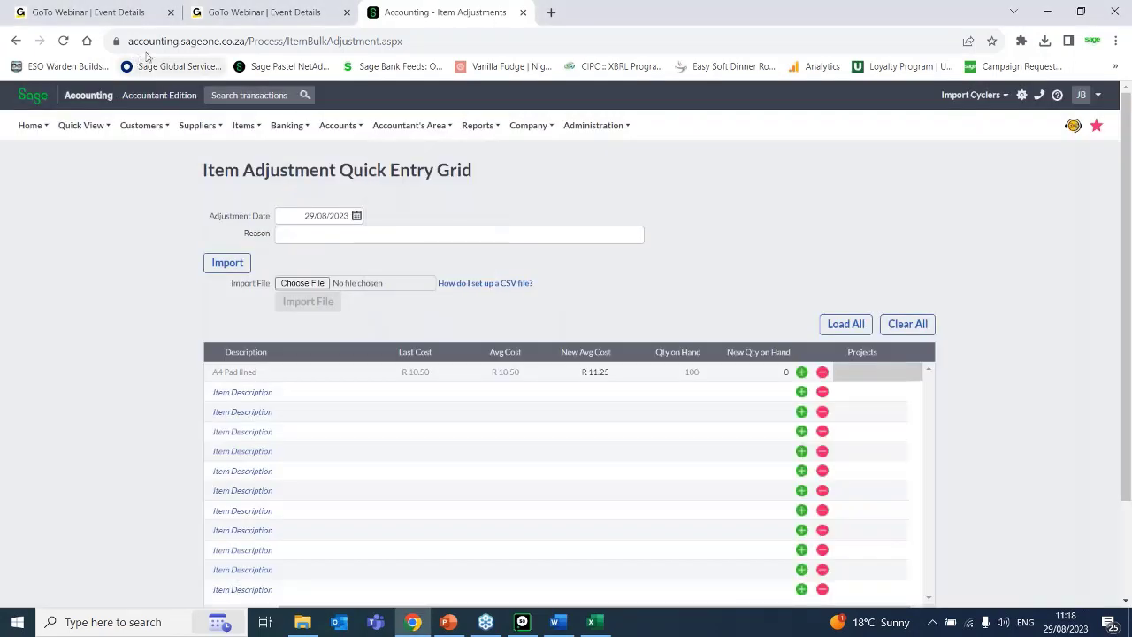
Leave the quick entry grid without saving and open the Adjust Item Selling Prices wizard.
mouse_move(232, 129)
mouse_move(283, 198)
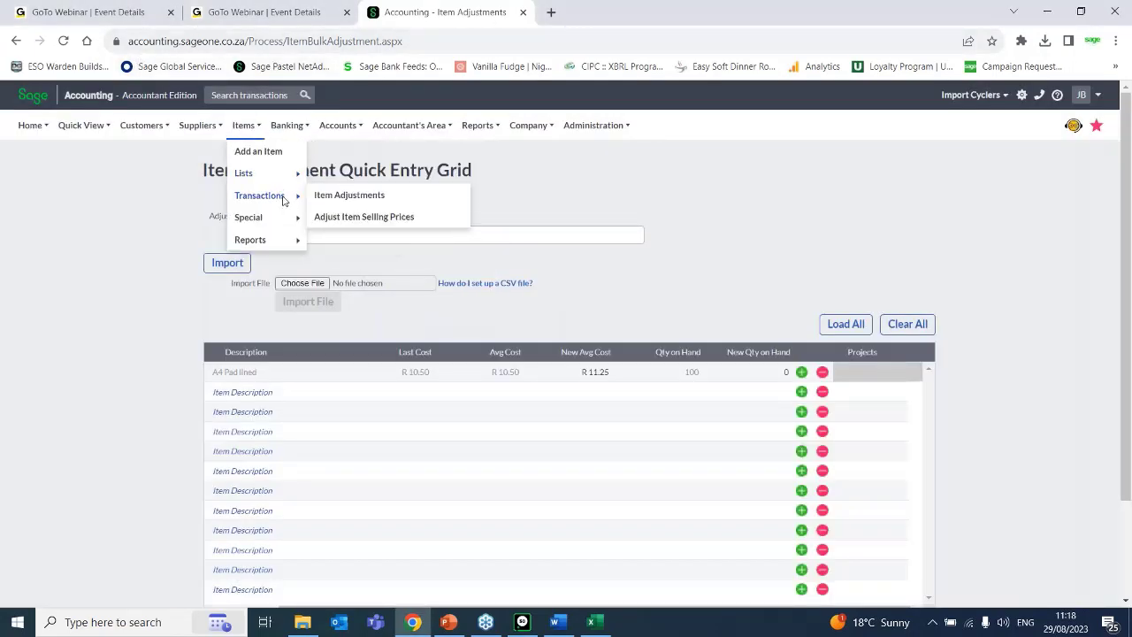
click(355, 218)
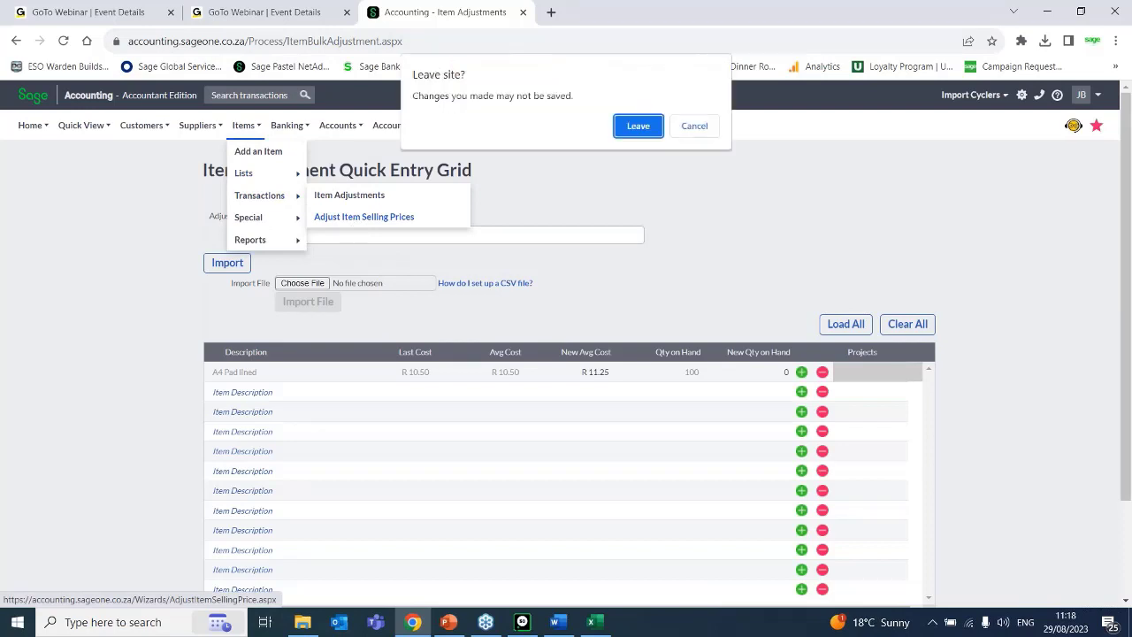
click(629, 130)
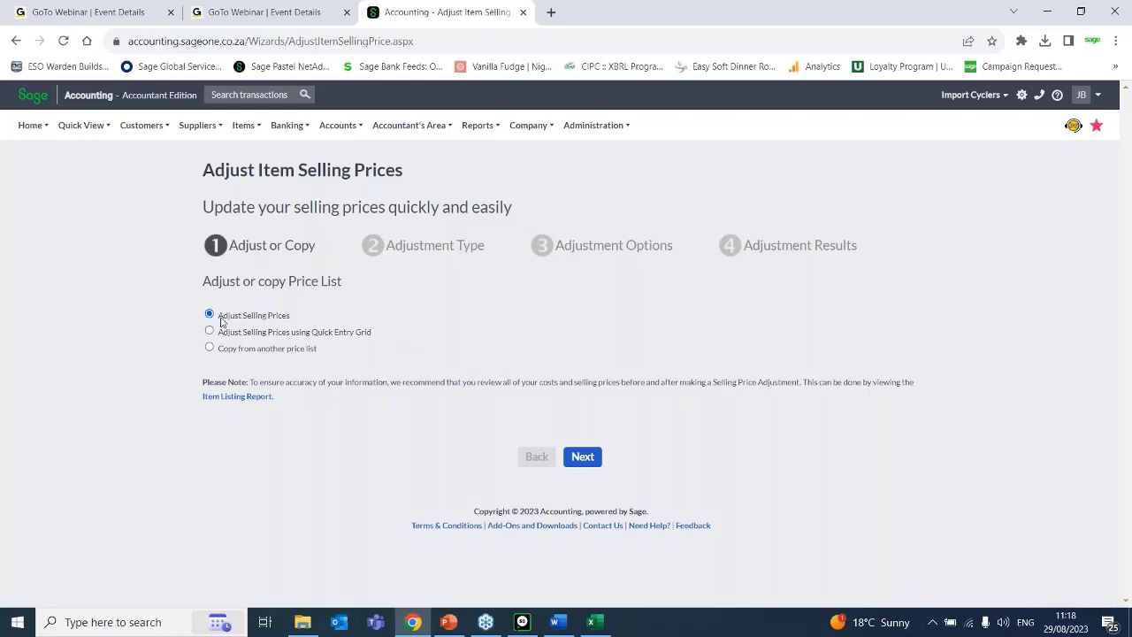
Choose the plain Adjust Selling Prices method and continue to the adjustment type stage.
click(330, 332)
click(252, 315)
click(582, 457)
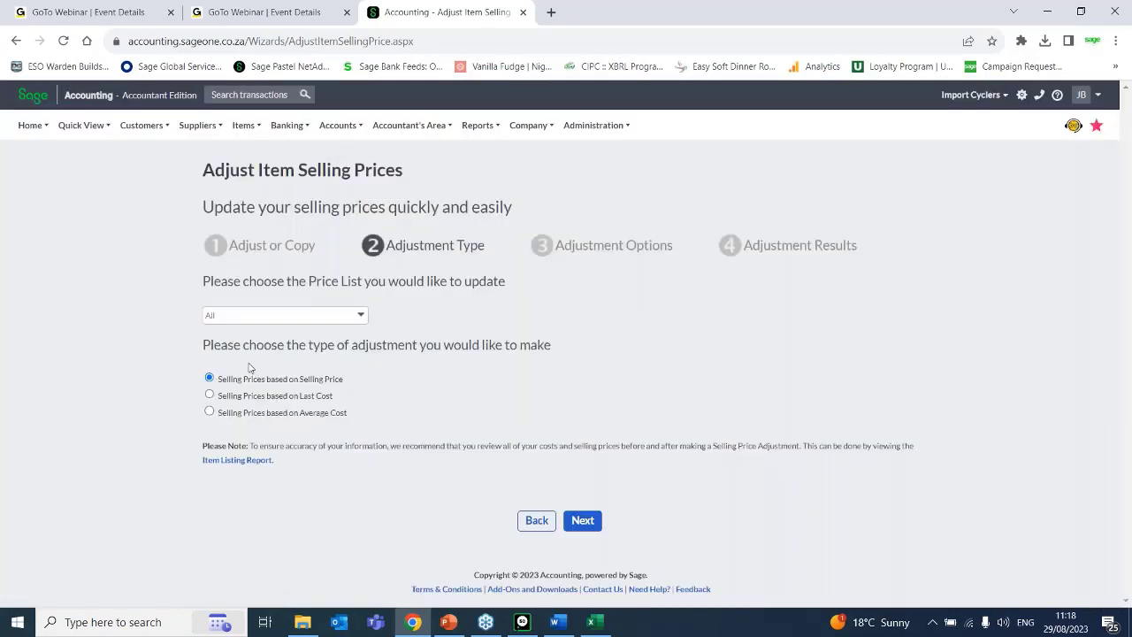
Choose the Default Price List, Wholesale, Pensioners and Retail price lists for updating and continue to the adjustment options.
click(360, 319)
click(361, 319)
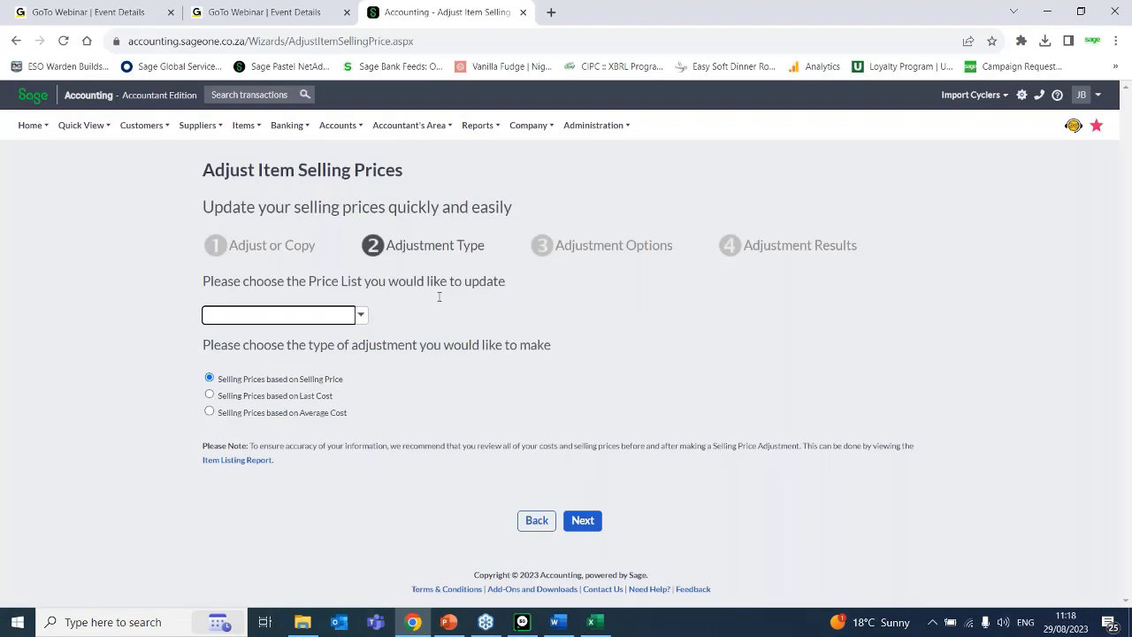
click(361, 317)
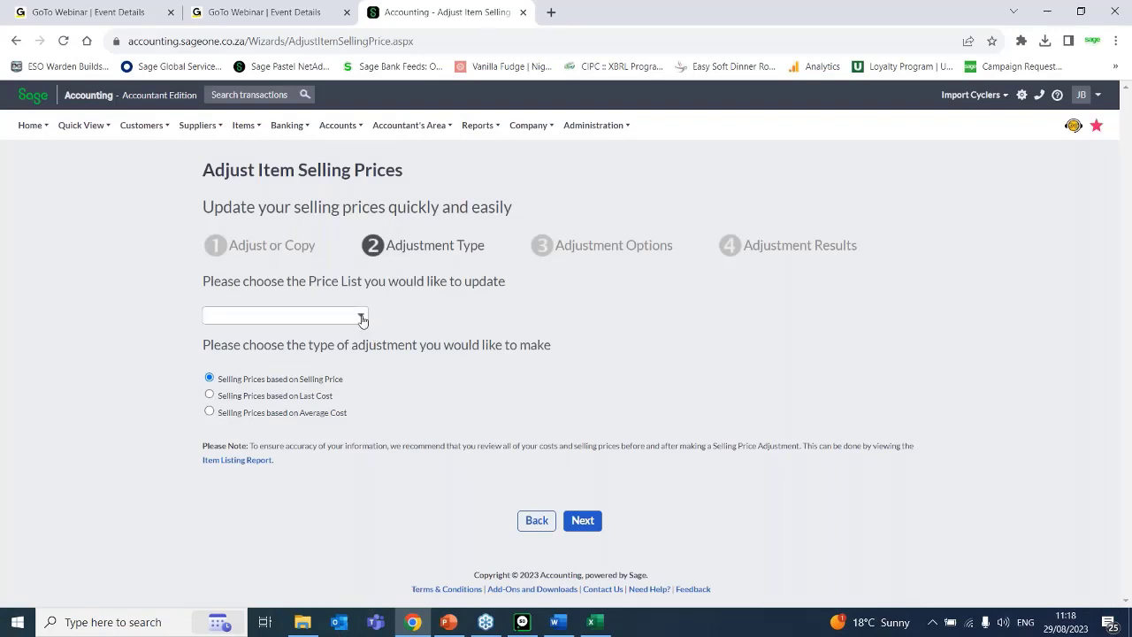
click(209, 335)
click(210, 349)
click(211, 365)
click(212, 381)
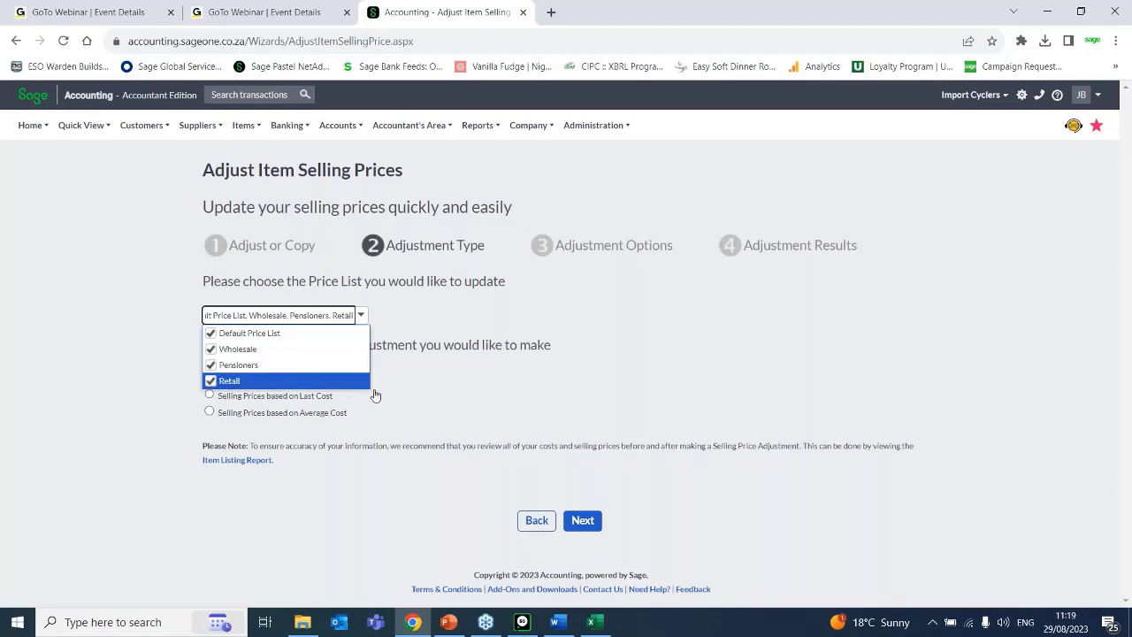
click(461, 405)
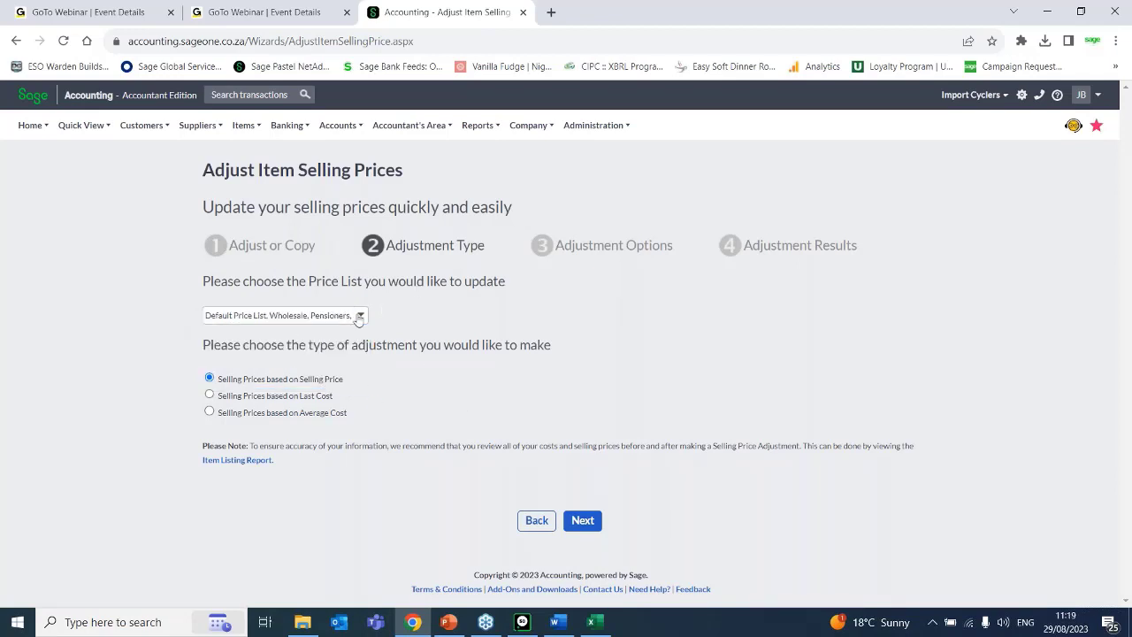
click(597, 521)
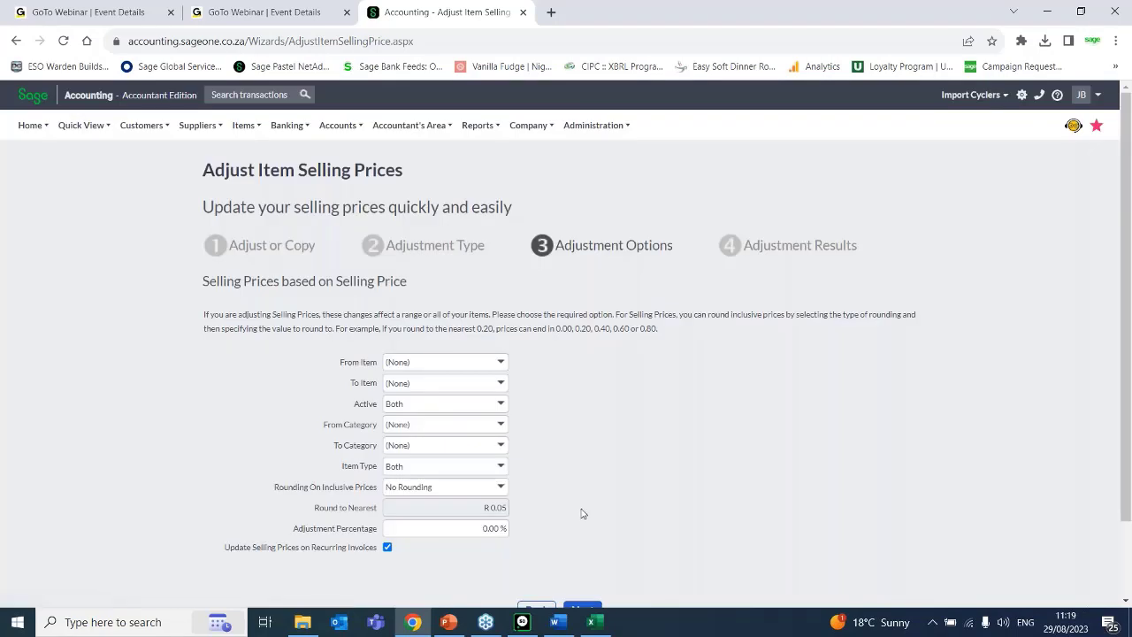
Set the item range from A4PAD 01 - A4 Pad lined to XCWHEE-001 - XC Wheelset and include only Active items.
click(500, 362)
click(407, 124)
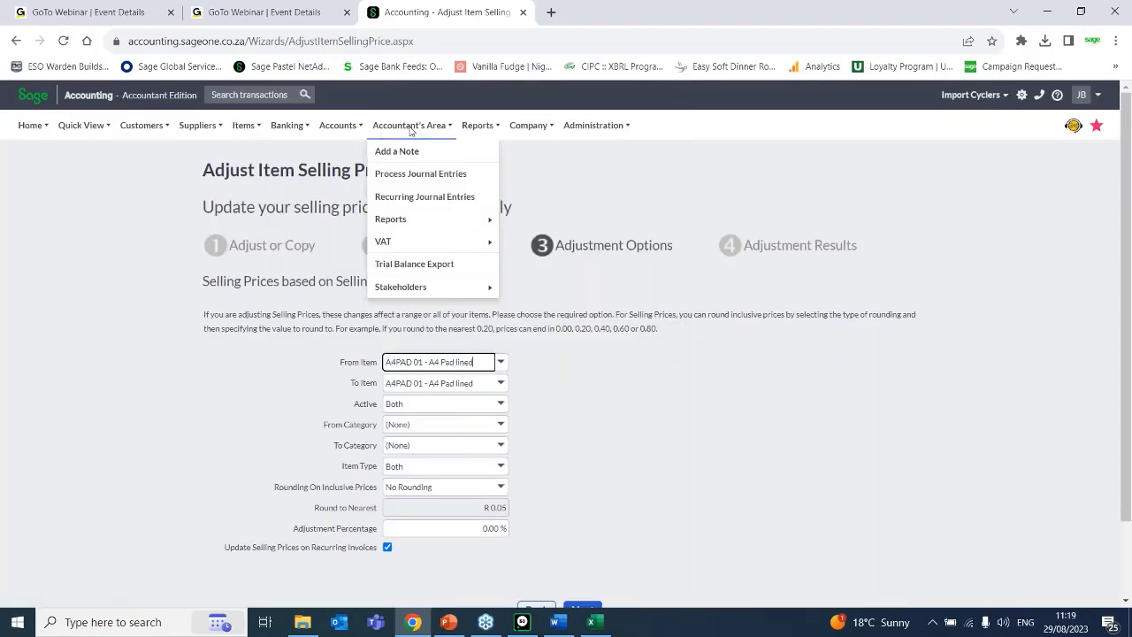
click(500, 385)
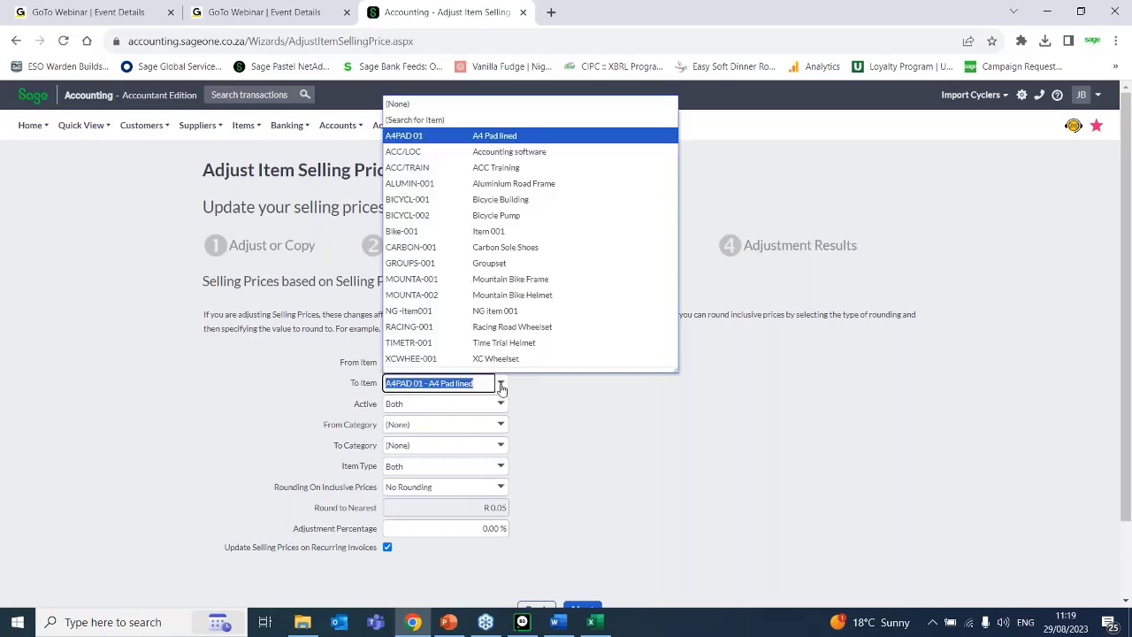
click(459, 356)
click(443, 402)
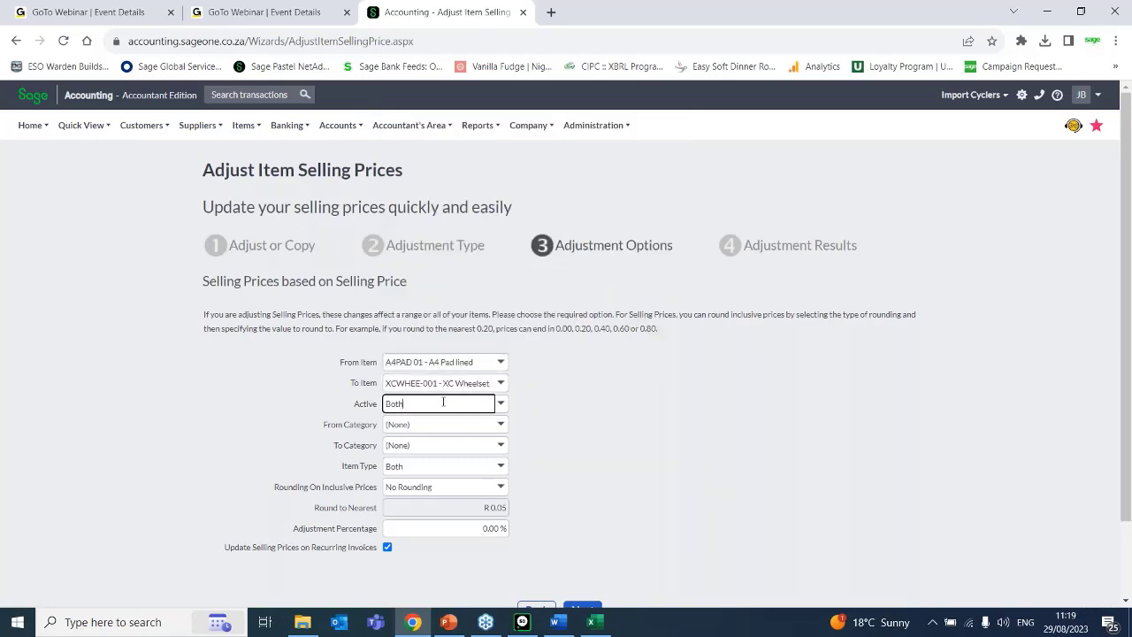
click(502, 403)
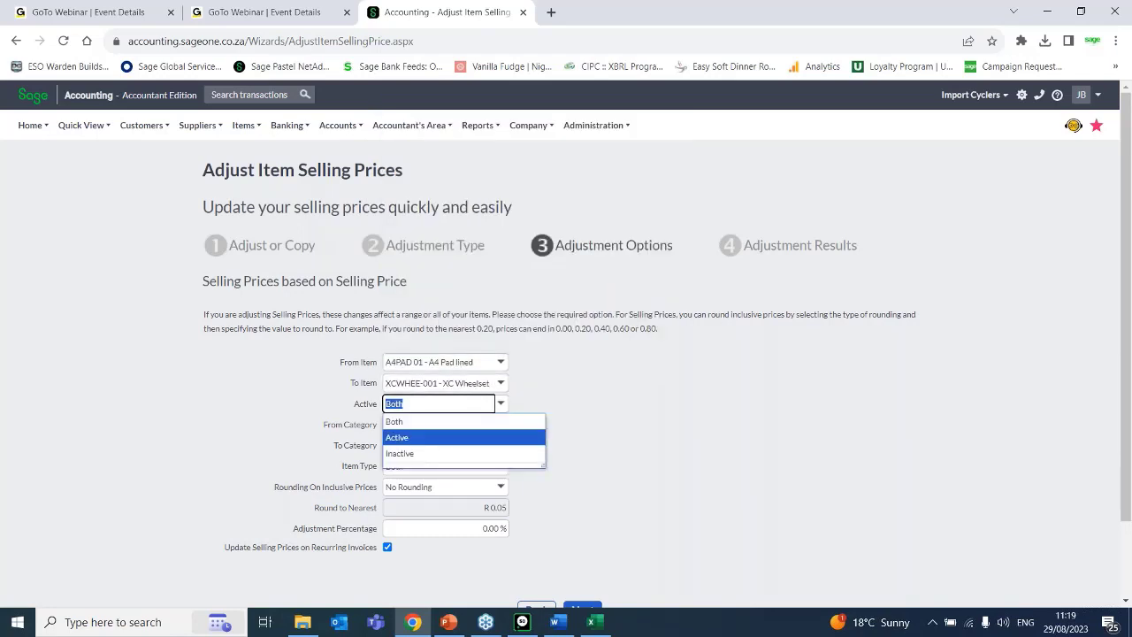
click(398, 439)
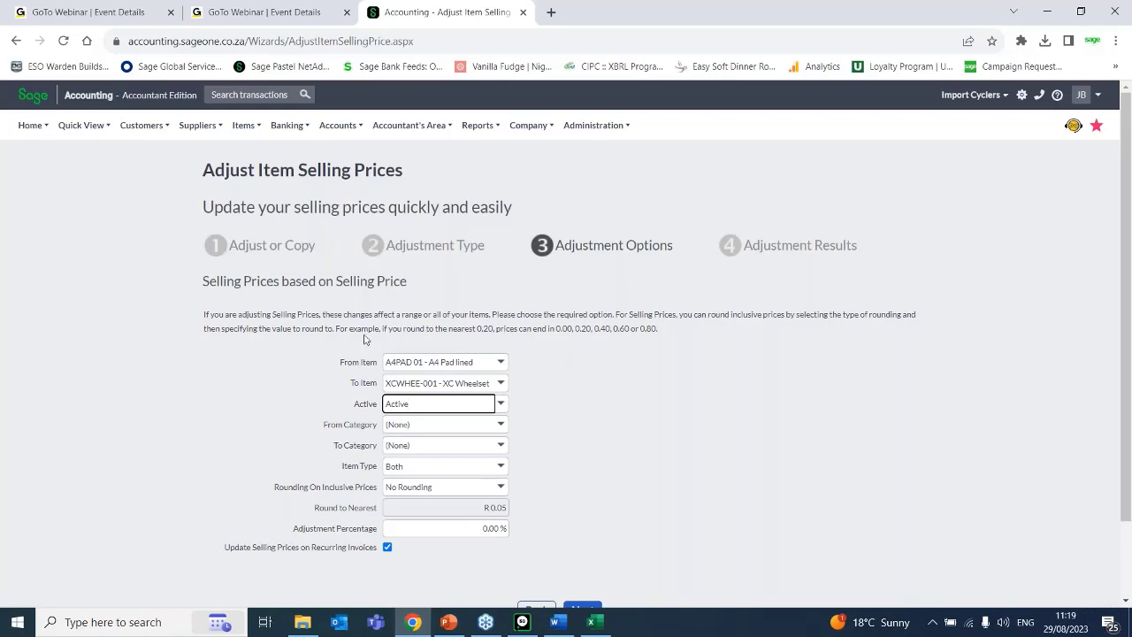
Set the category range from Apparel to Stationary and keep the item type as Both.
click(496, 428)
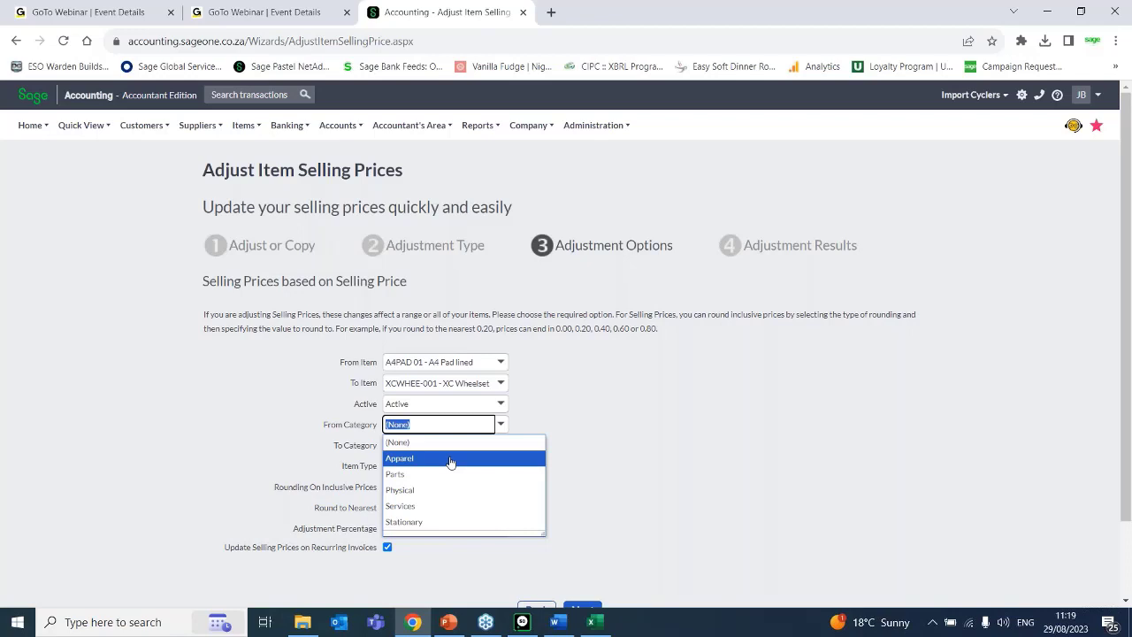
click(451, 460)
click(500, 445)
click(451, 542)
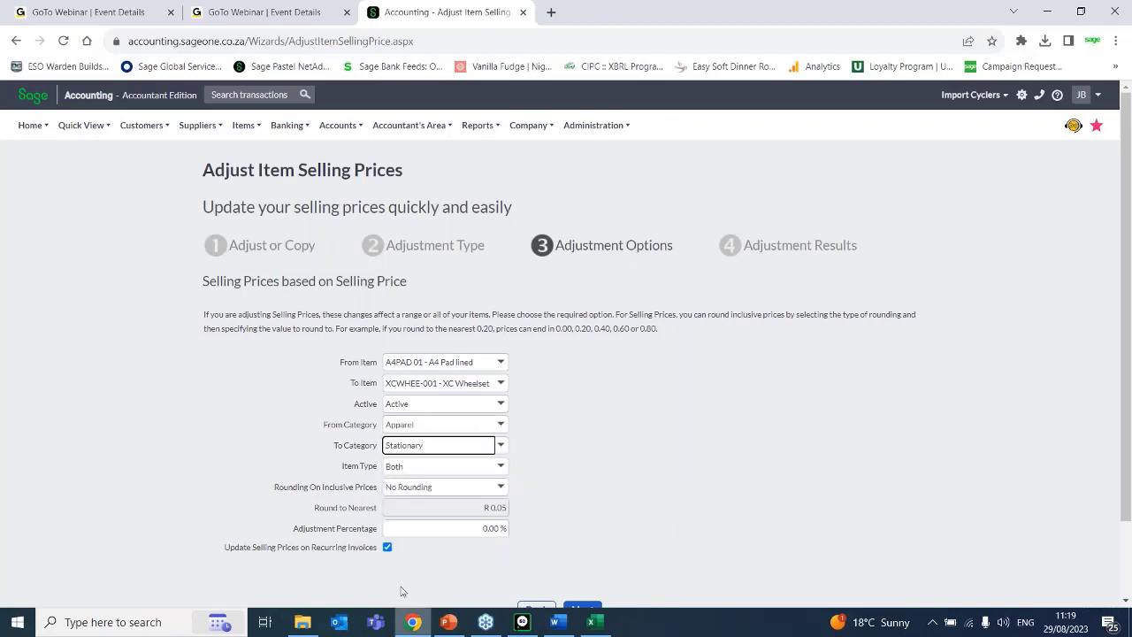
click(412, 466)
click(501, 466)
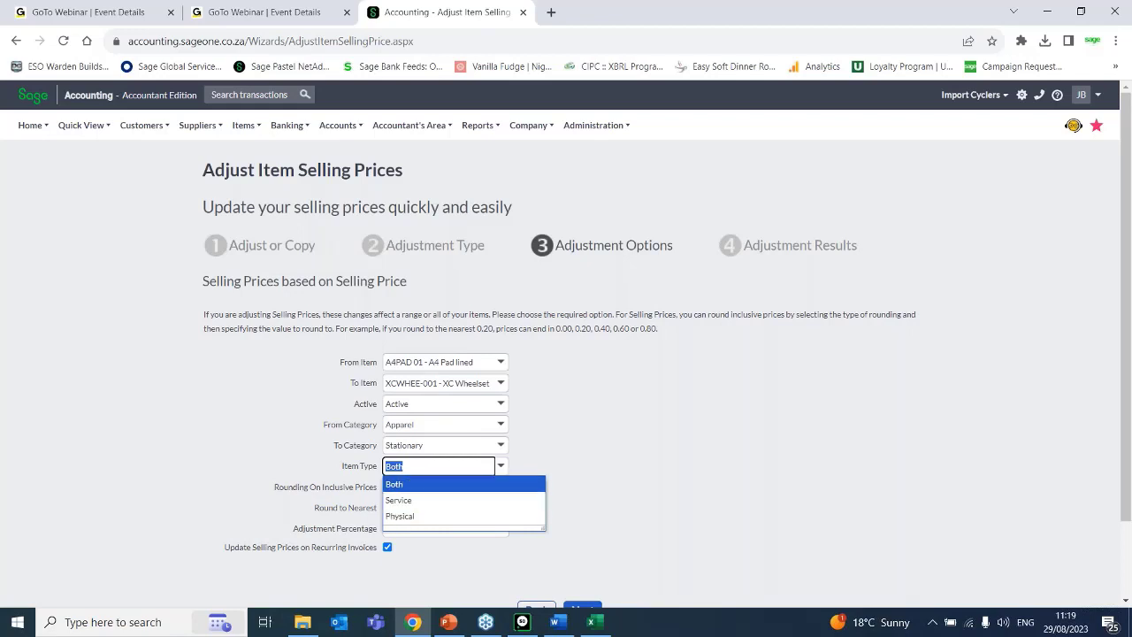
click(412, 484)
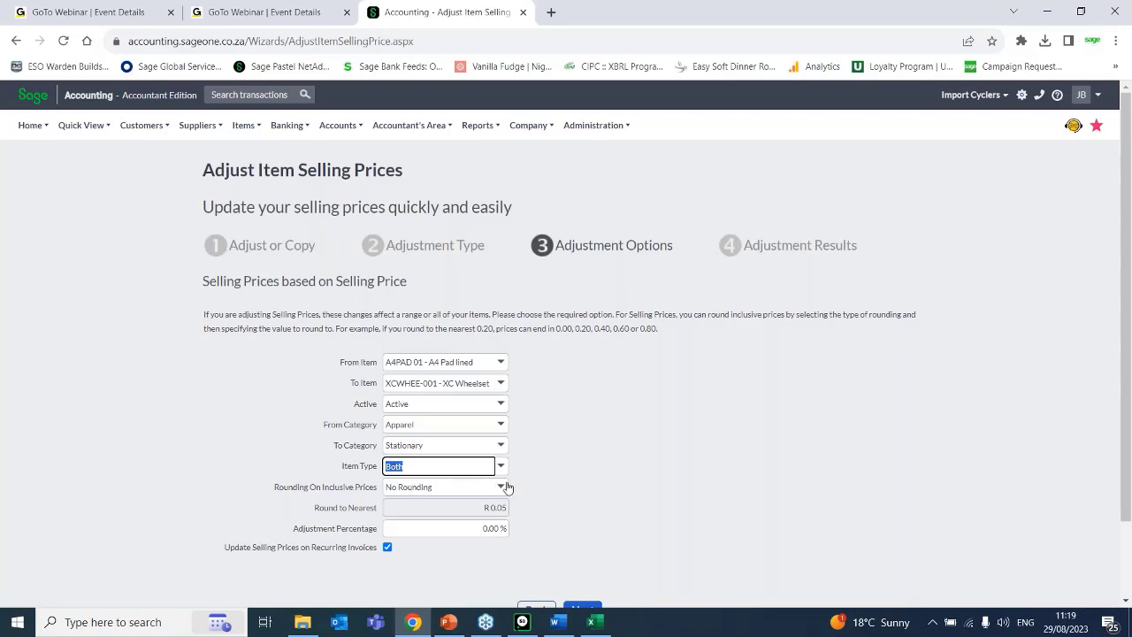
Try Normal Rounding on inclusive prices and return the setting to No Rounding.
click(501, 494)
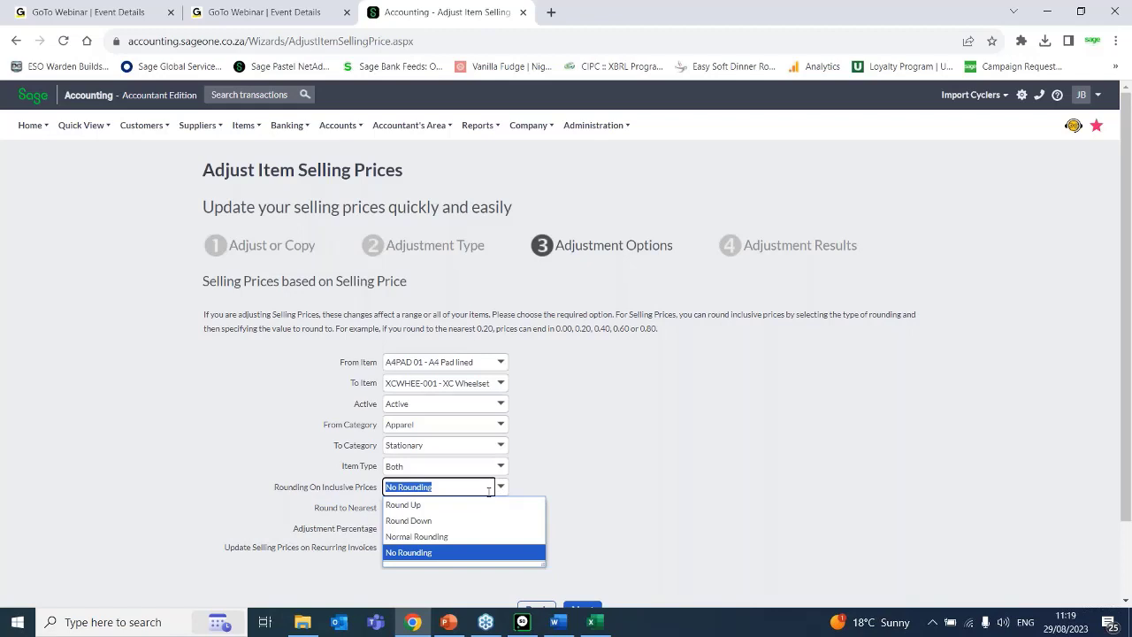
click(433, 537)
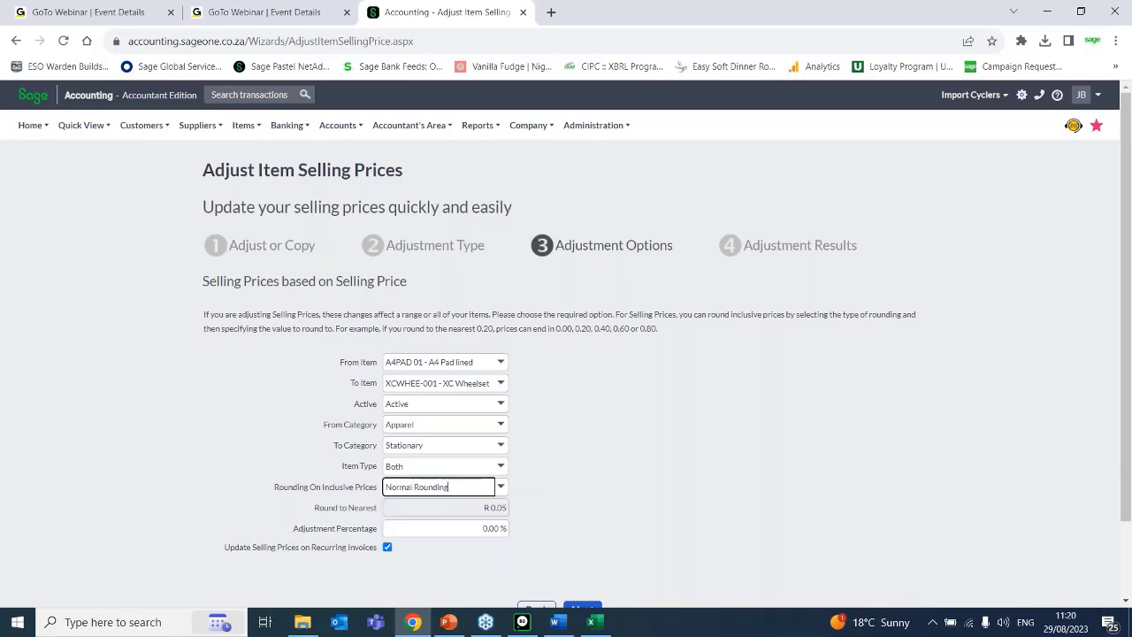
click(500, 488)
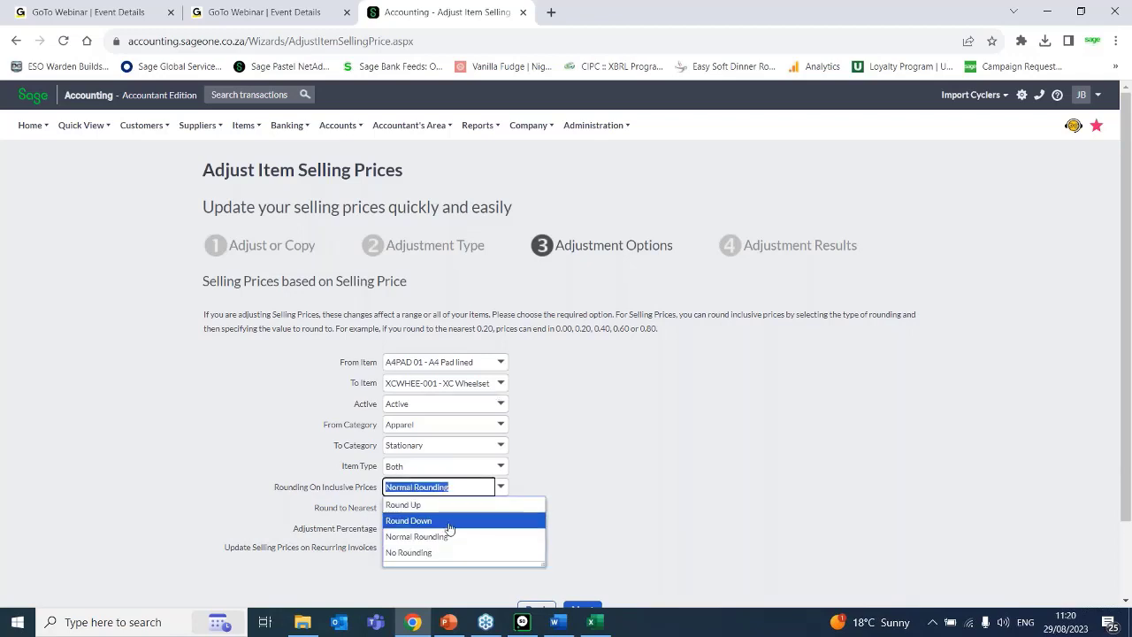
click(451, 551)
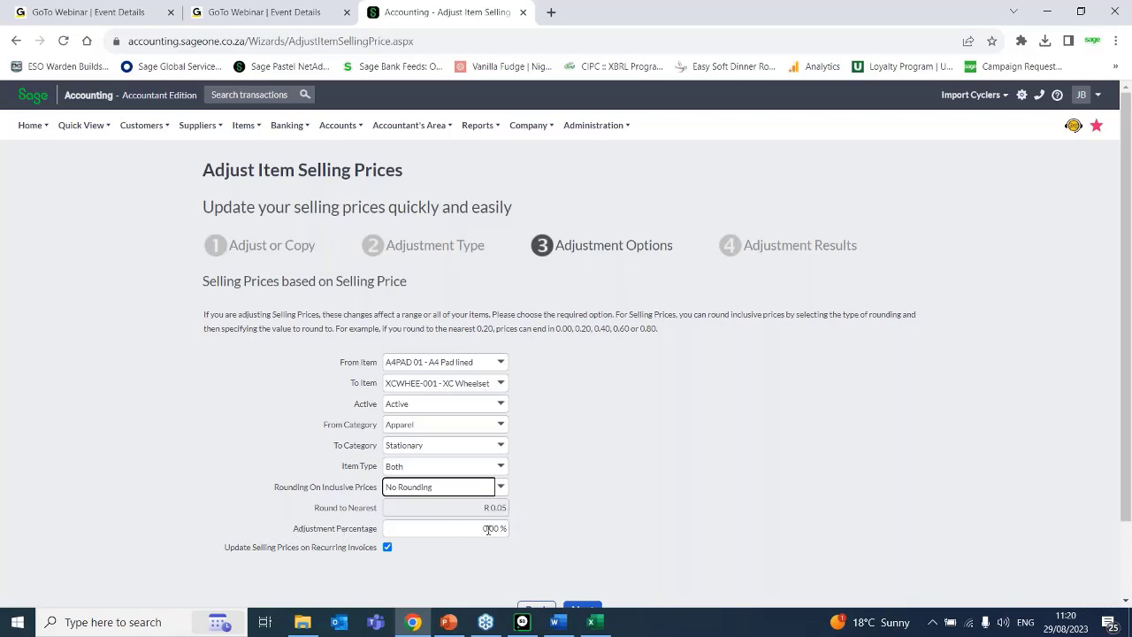
Set the adjustment percentage to 10% and run the selling price adjustment.
click(492, 528)
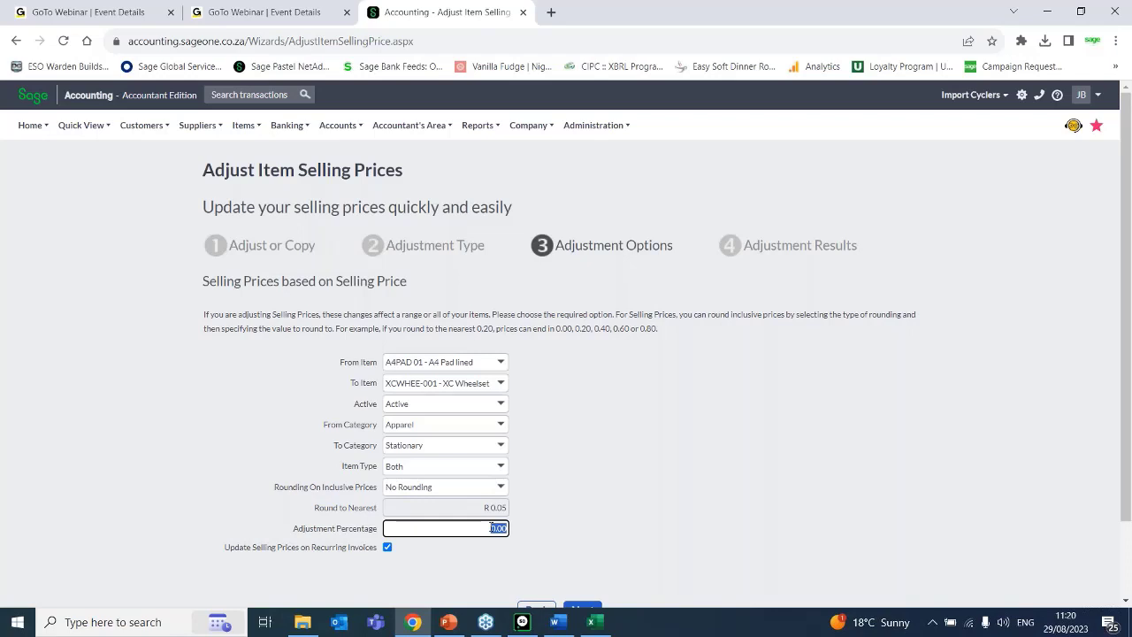
text(10)
click(688, 568)
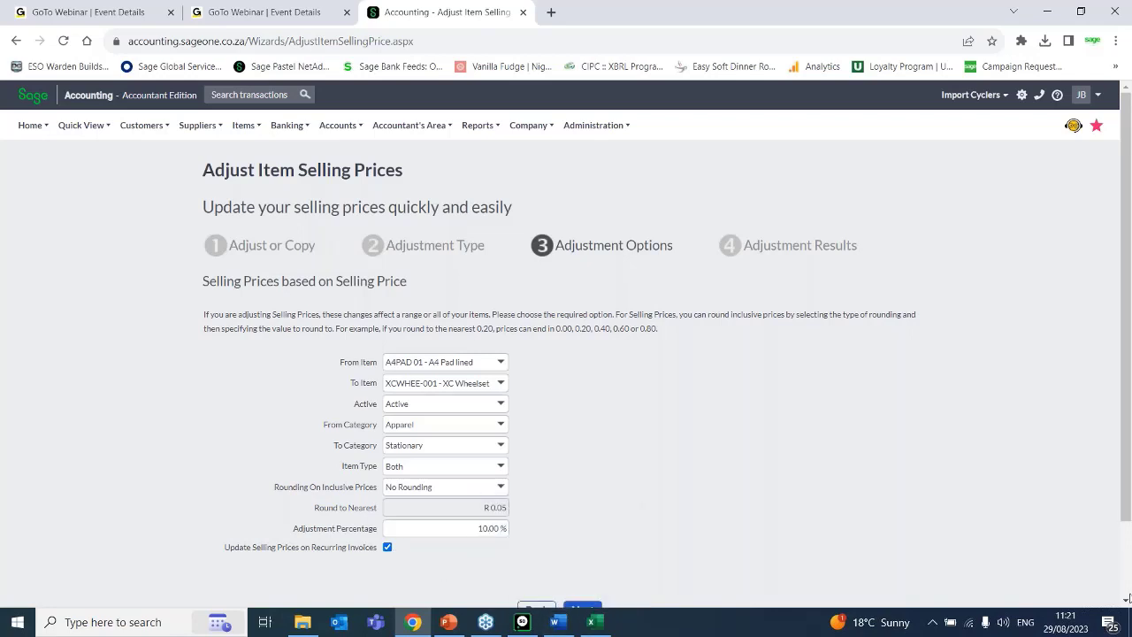
click(1126, 602)
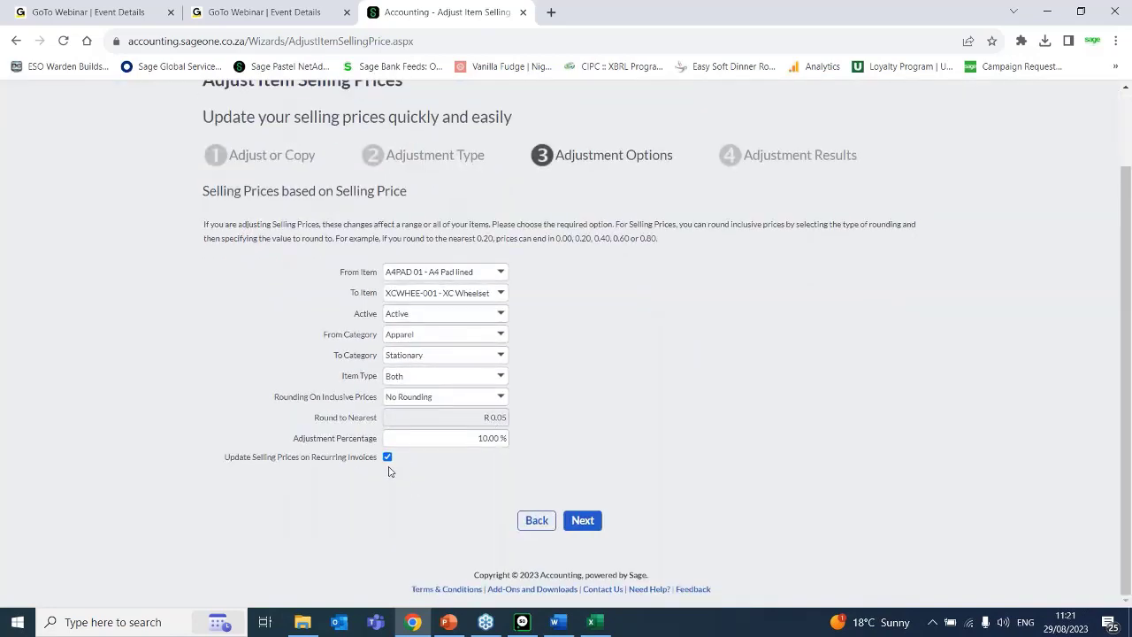
click(582, 521)
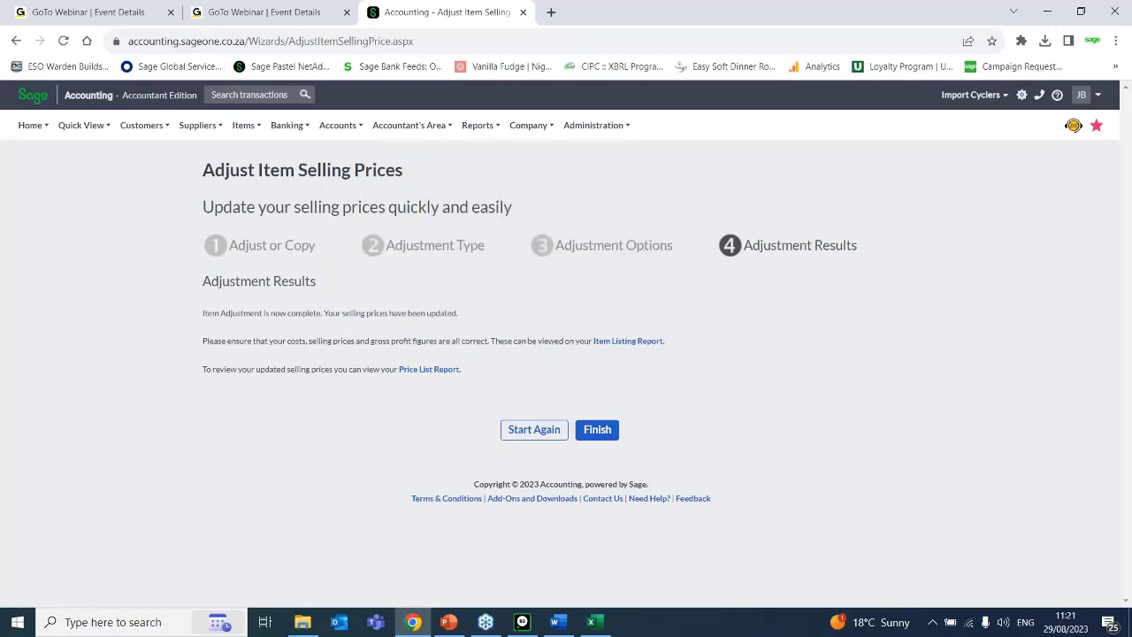
Restart the wizard using the Quick Entry Grid method and load the grid for the Default Price List with the default options.
click(536, 430)
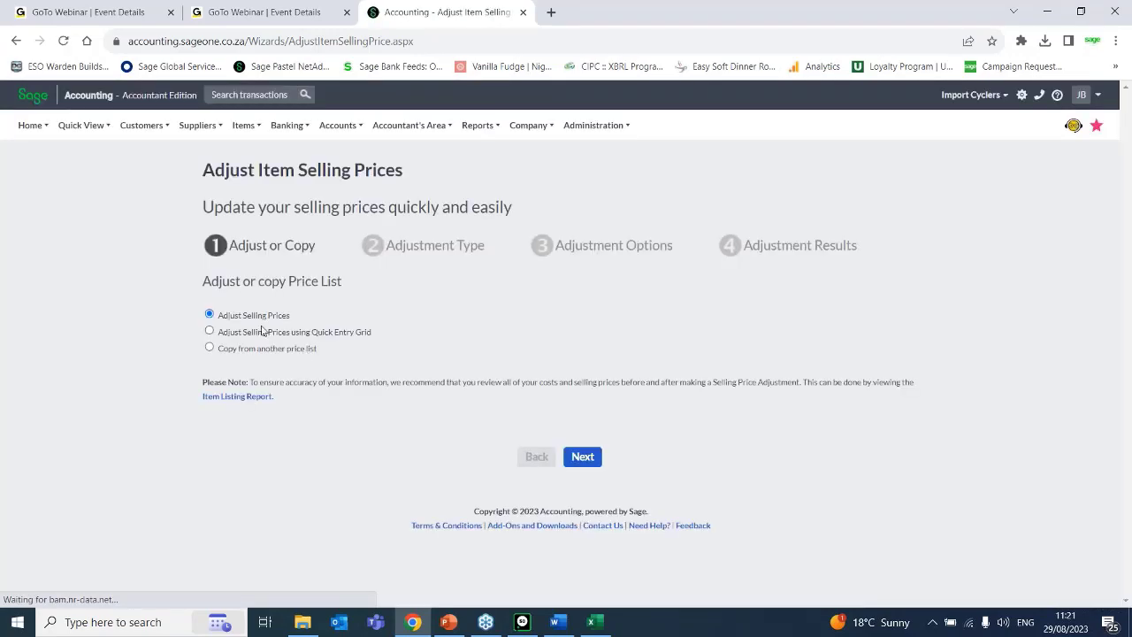
click(263, 332)
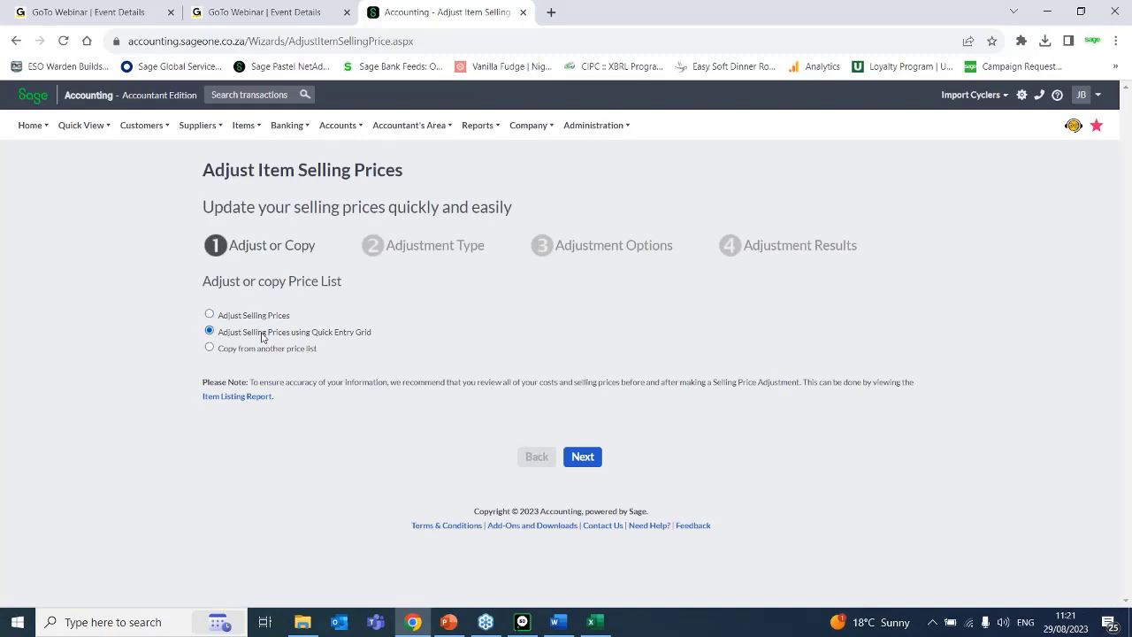
click(581, 457)
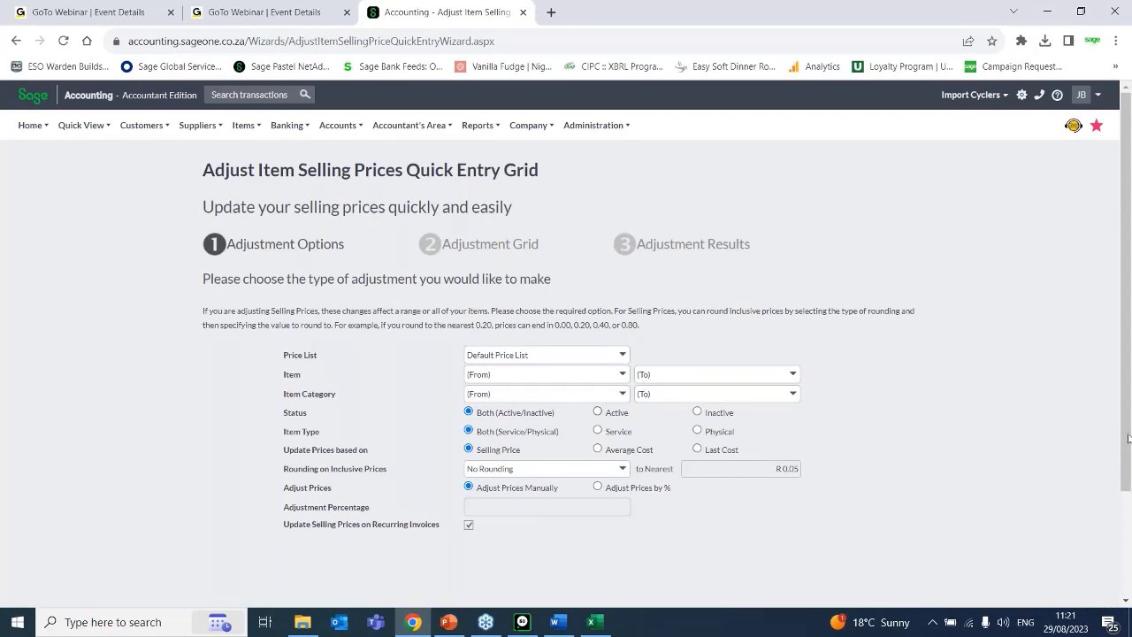
scroll(708, 383, down, 2)
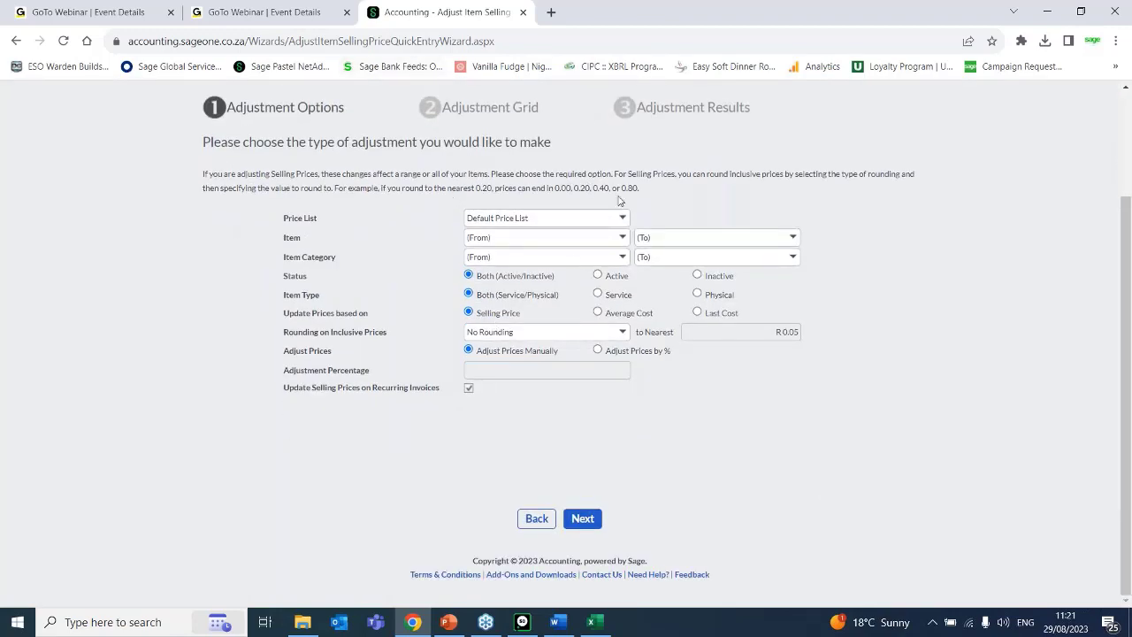
click(584, 519)
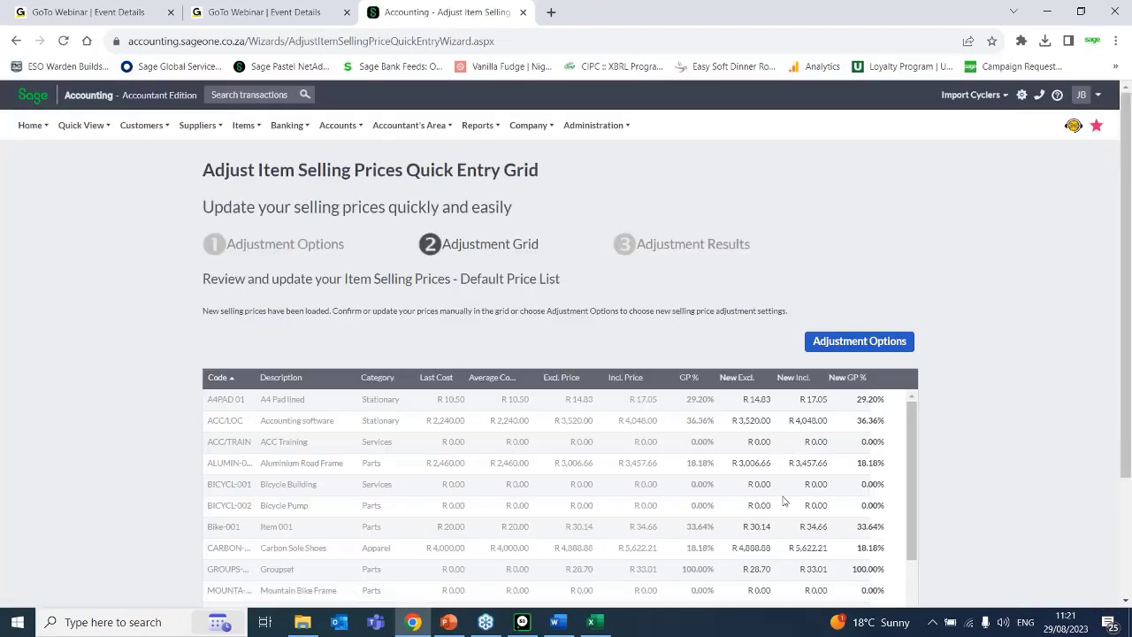
Set the new exclusive selling prices to R 14.63 for A4 Pad lined and R 3,436.00 for Accounting software in the adjustment grid.
drag(907, 434, 902, 378)
drag(909, 421, 856, 409)
scroll(1125, 600, down, 2)
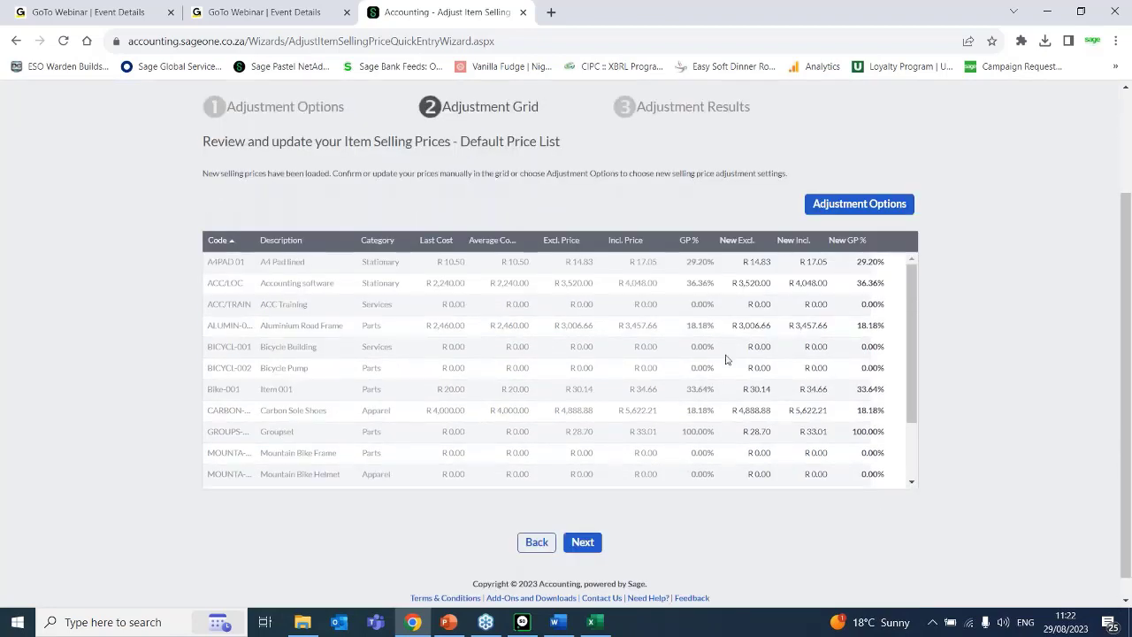
click(766, 264)
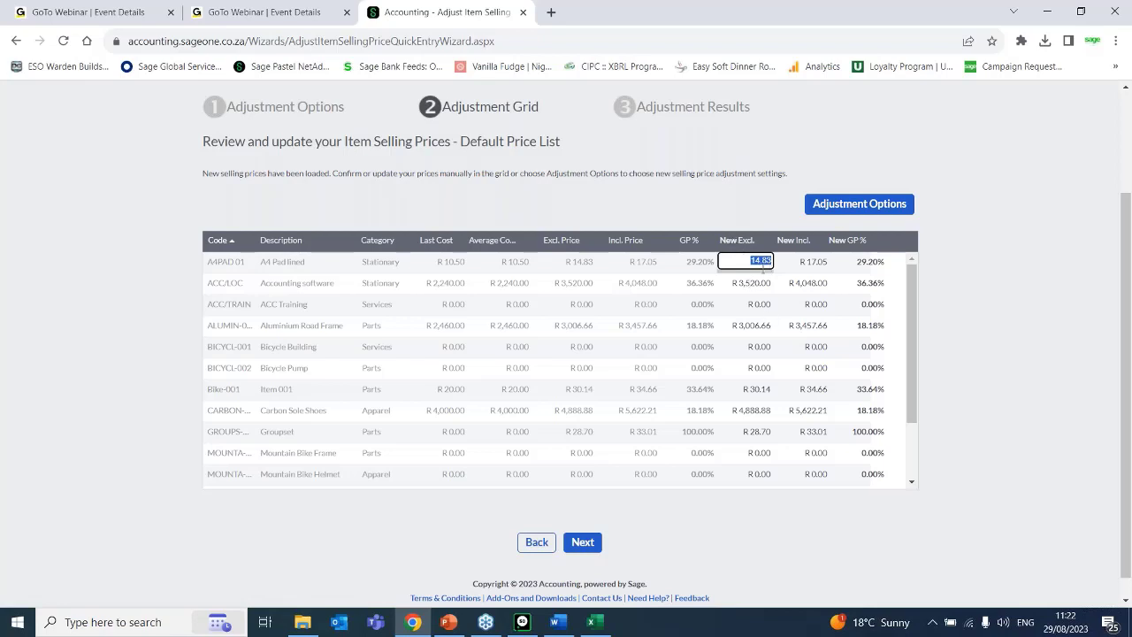
key(BackSpace)
text(14.63)
key(Return)
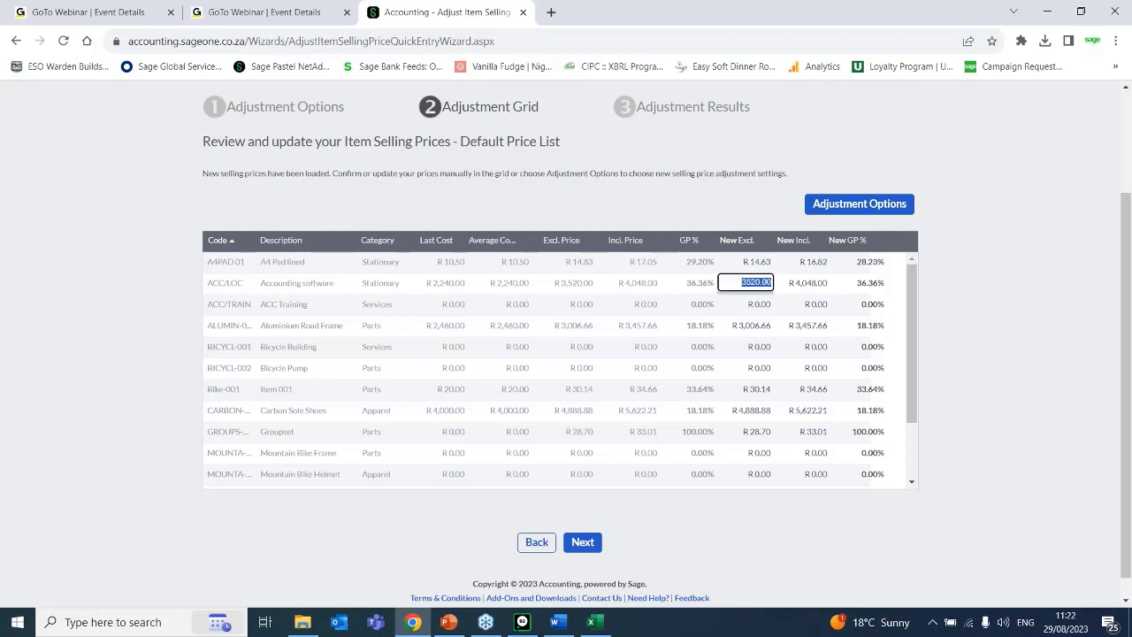
text(34)
text(38)
click(758, 305)
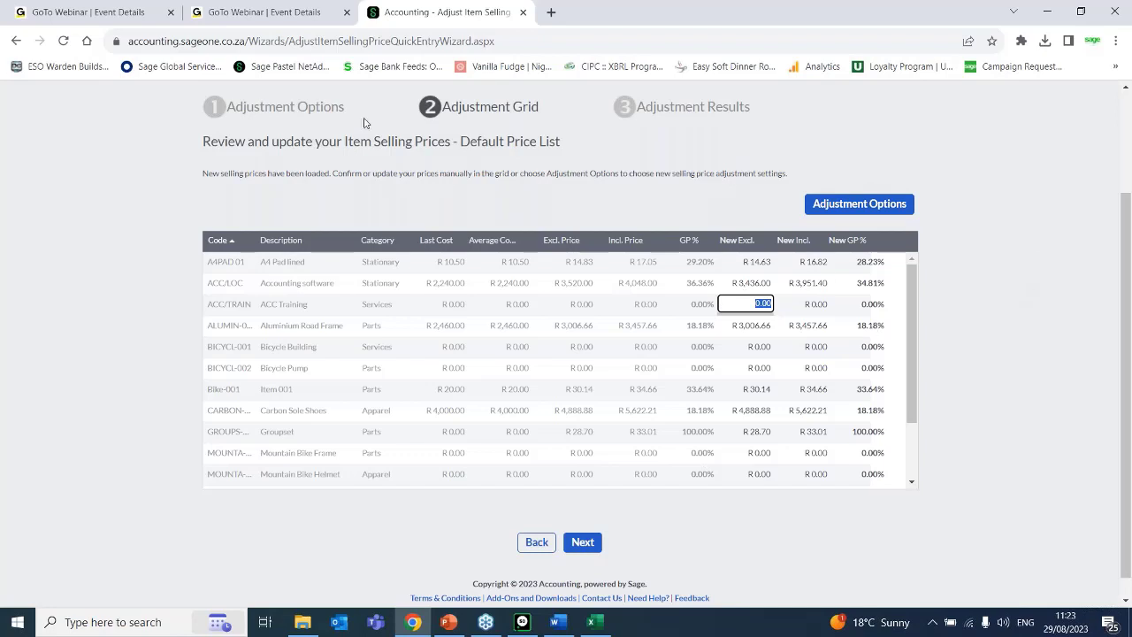
Leave the adjustment grid and restart the Adjust Item Selling Prices wizard with the Copy from another price list option.
click(1073, 92)
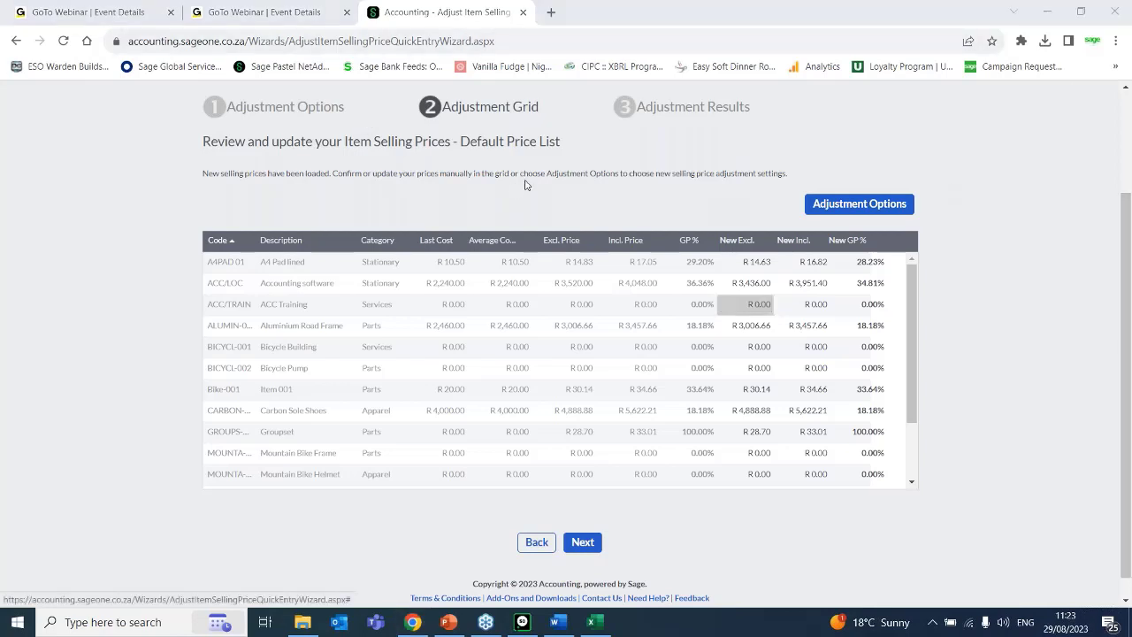
click(522, 554)
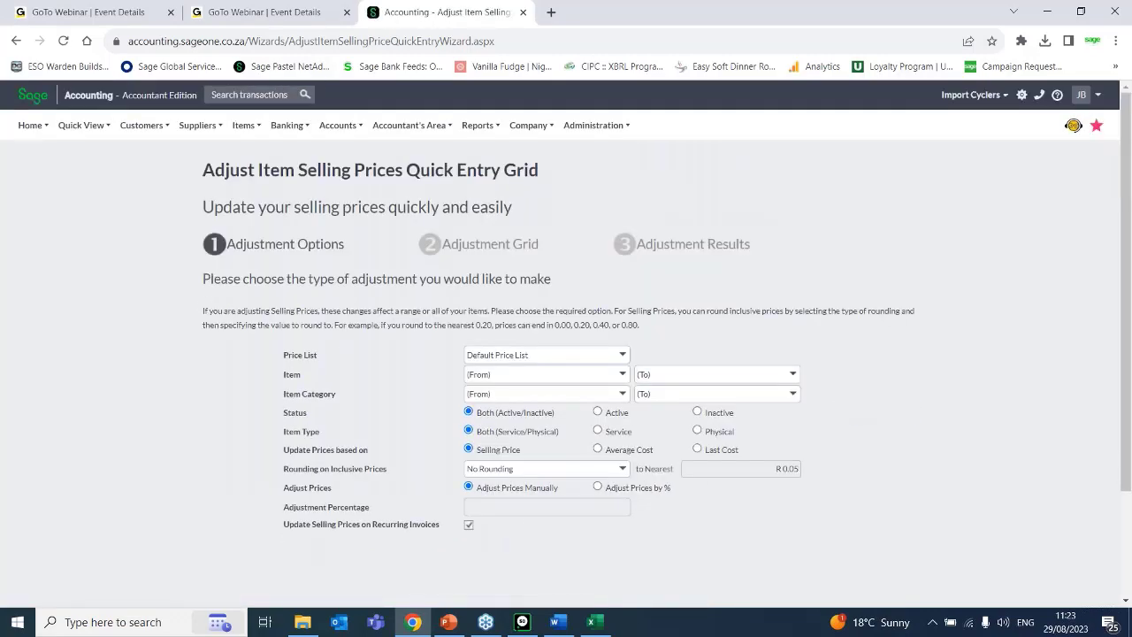
click(244, 126)
mouse_move(254, 203)
click(364, 216)
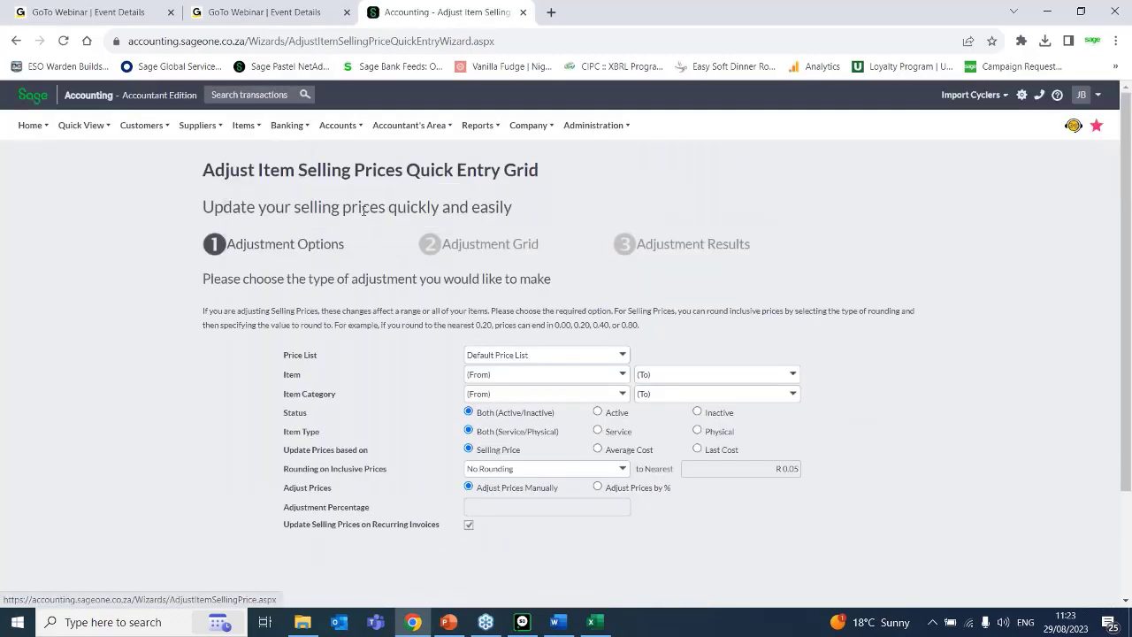
click(251, 134)
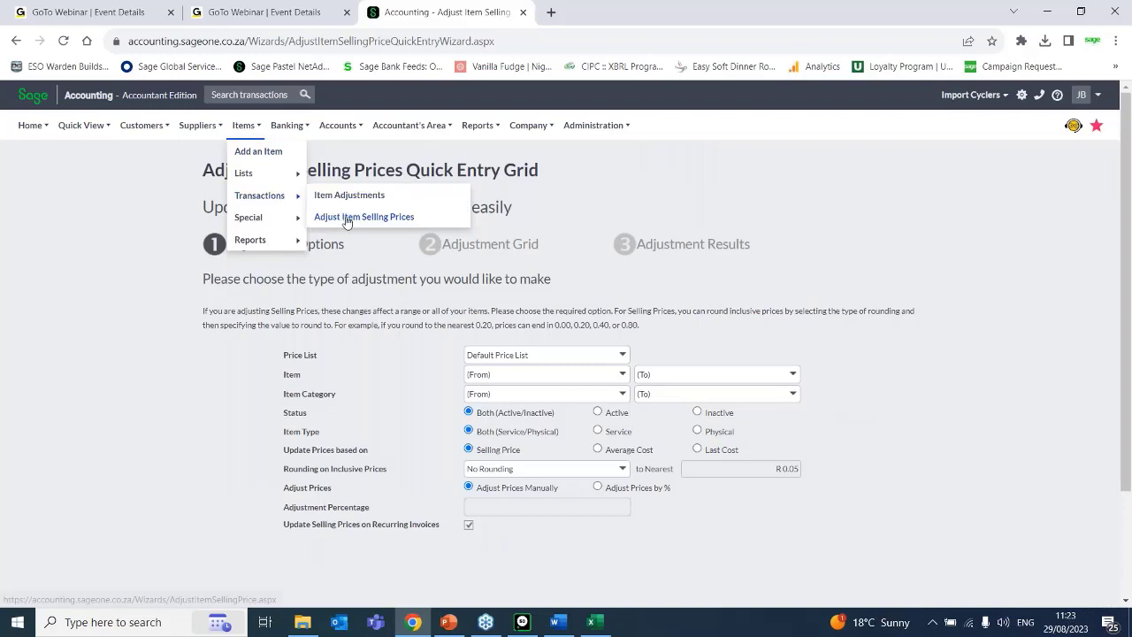
click(346, 217)
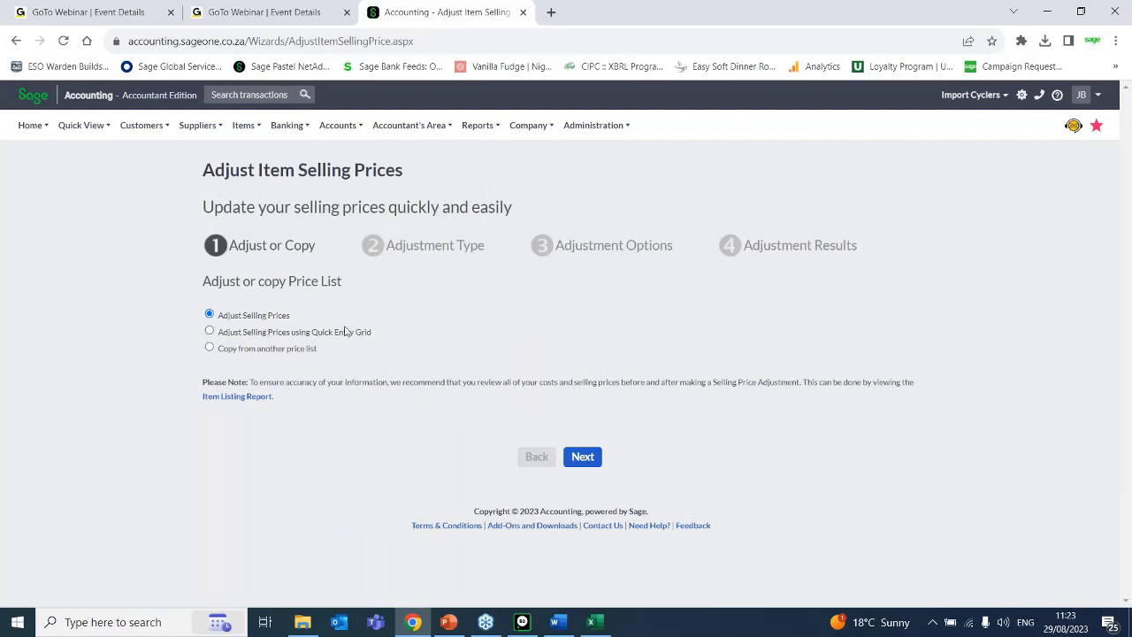
click(232, 353)
Fill in an item opening balance adjustment for ACC/LOC Accounting software with reason "Incorrect cost" and new opening cost 2420.
click(241, 125)
mouse_move(275, 205)
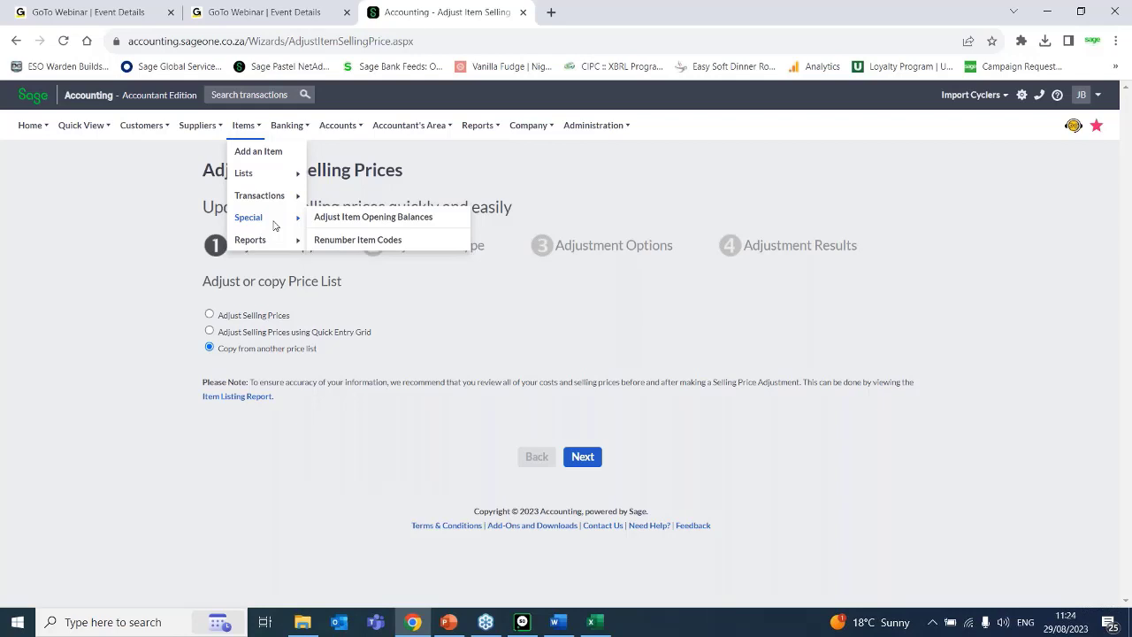
click(382, 228)
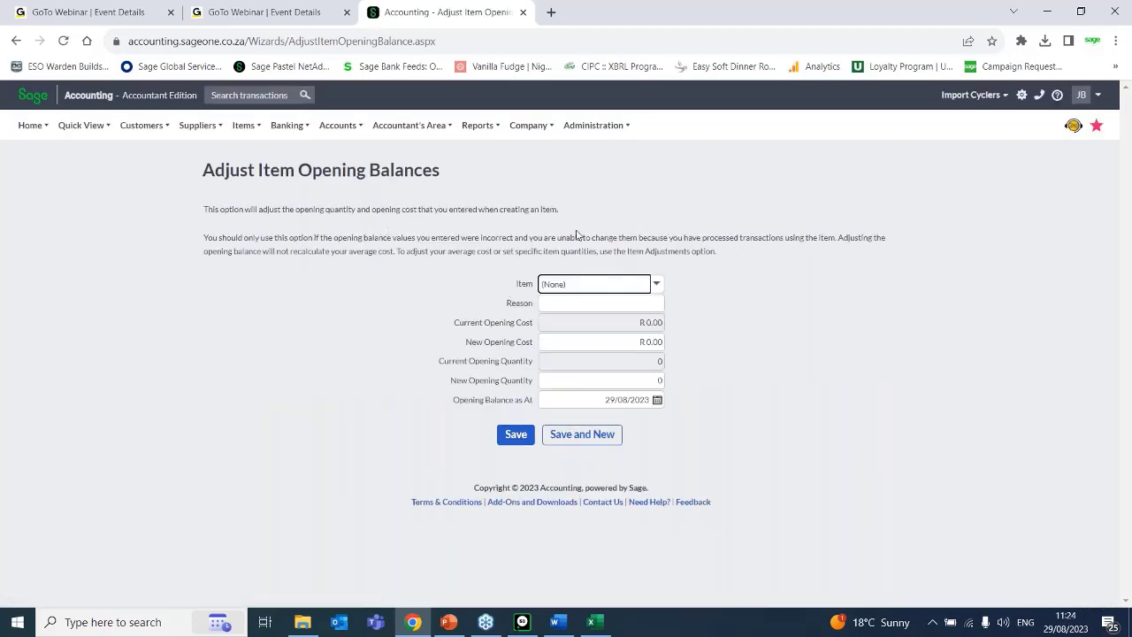
click(657, 284)
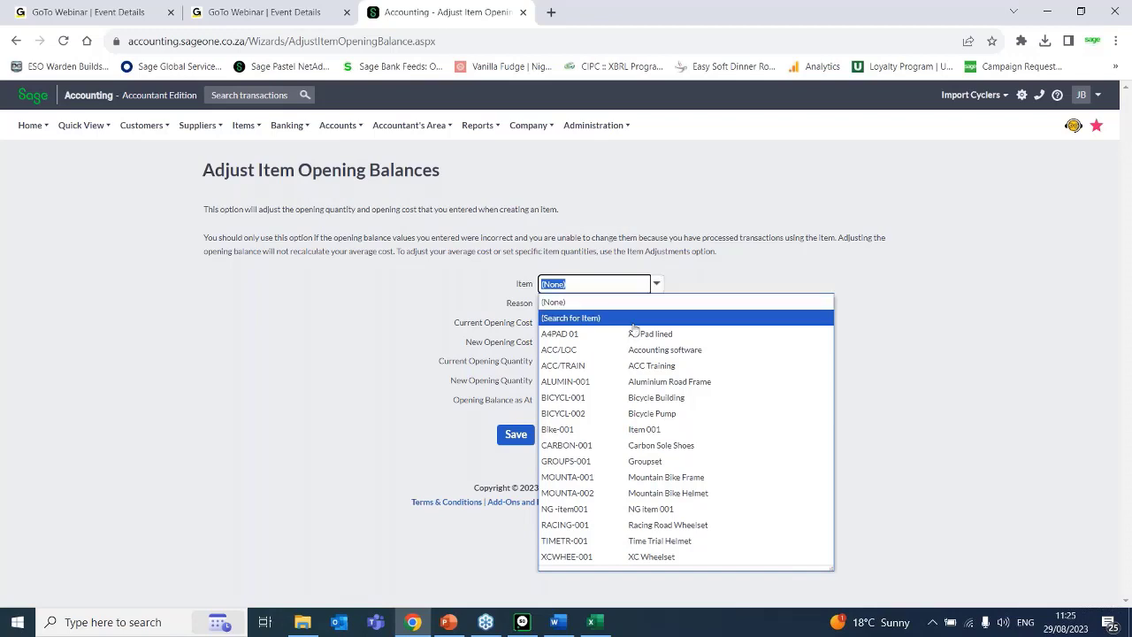
click(628, 356)
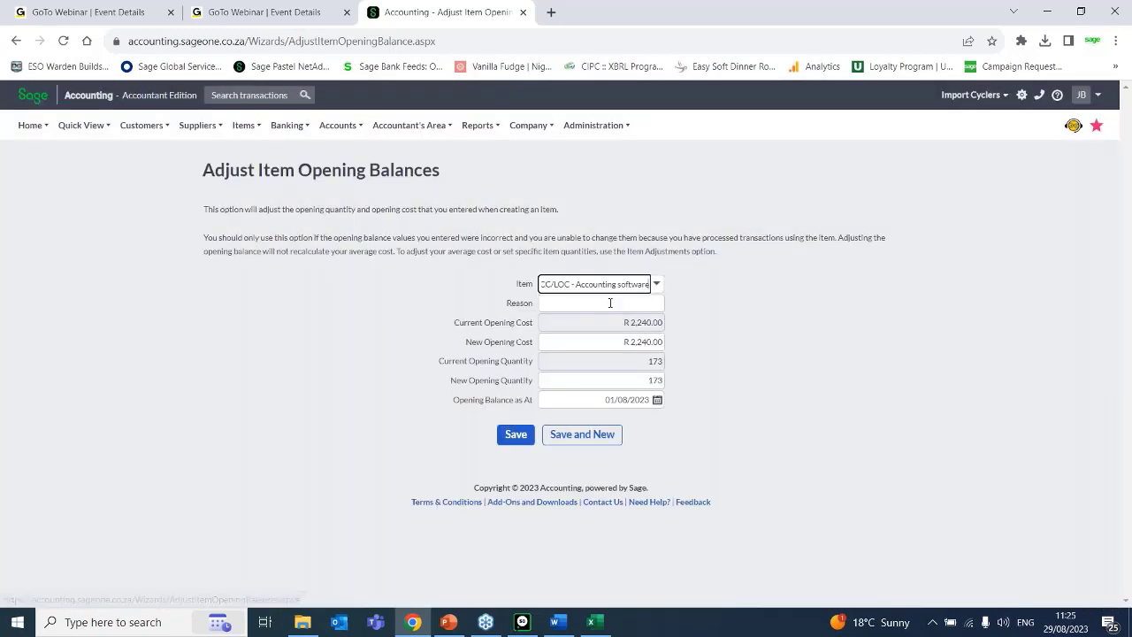
click(644, 306)
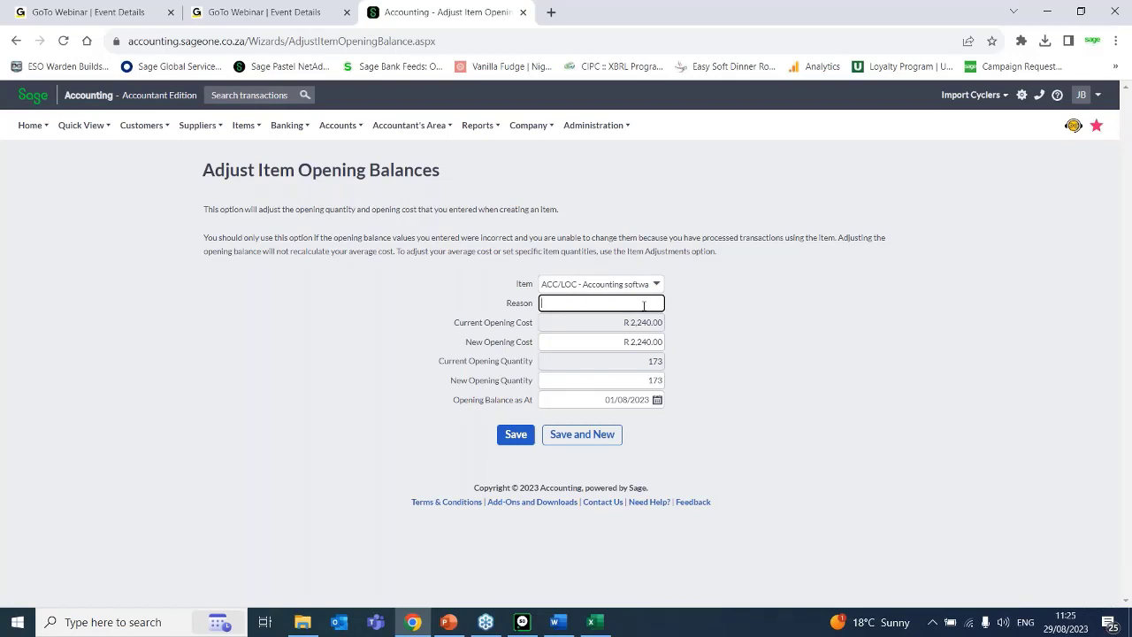
text(Incorrect cost)
click(634, 343)
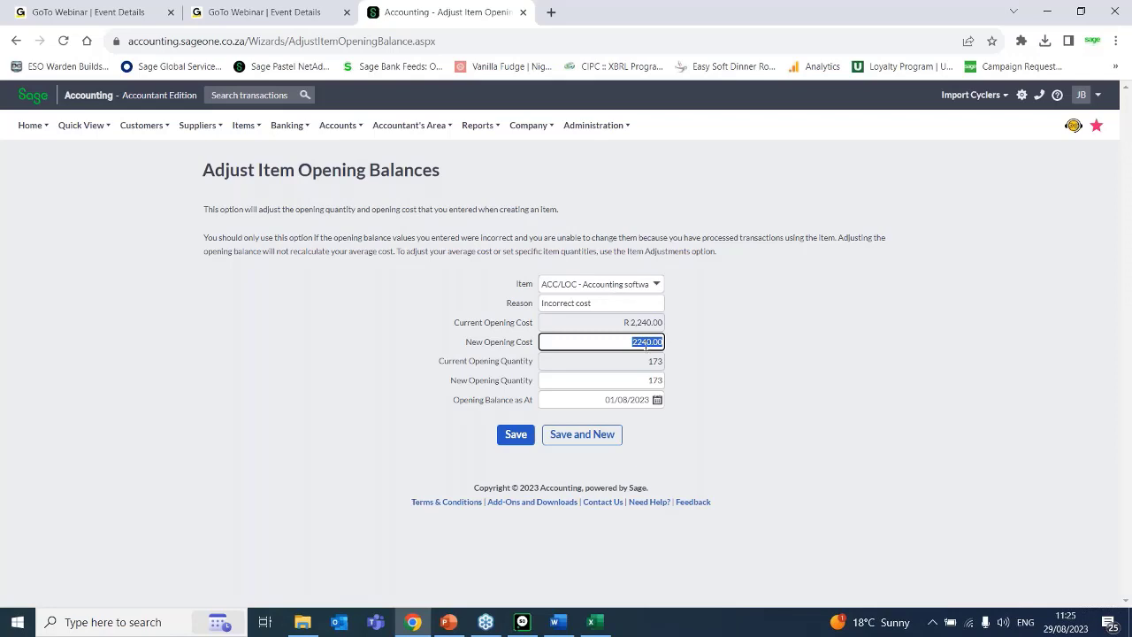
text(2420)
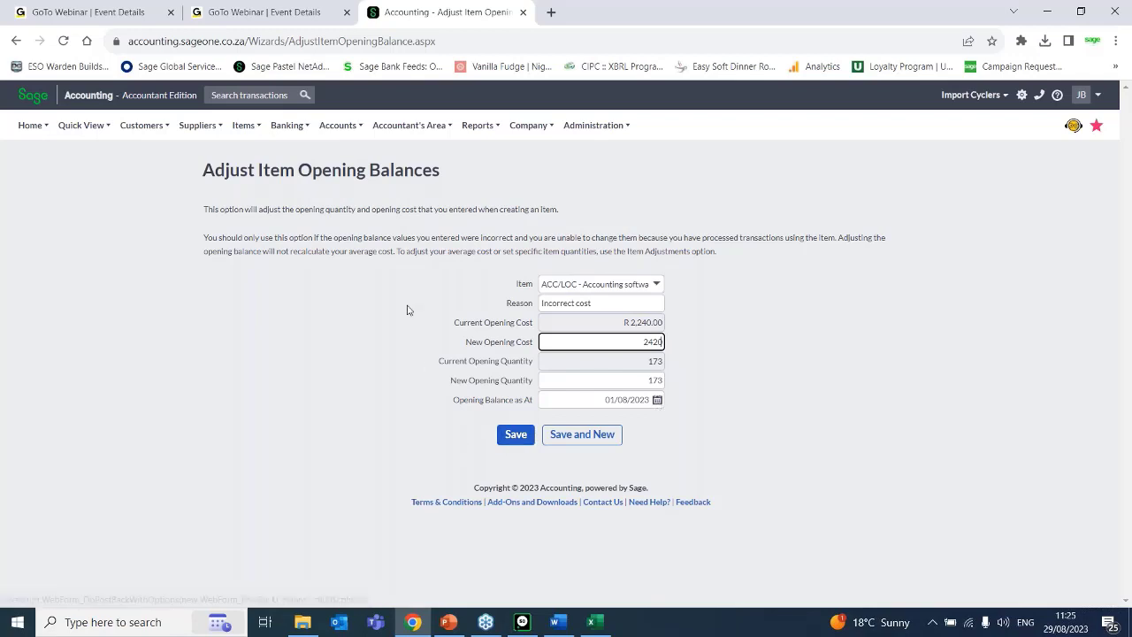
Open the Renumber Item Codes page to view the current item codes and the new code column.
mouse_move(242, 132)
mouse_move(268, 195)
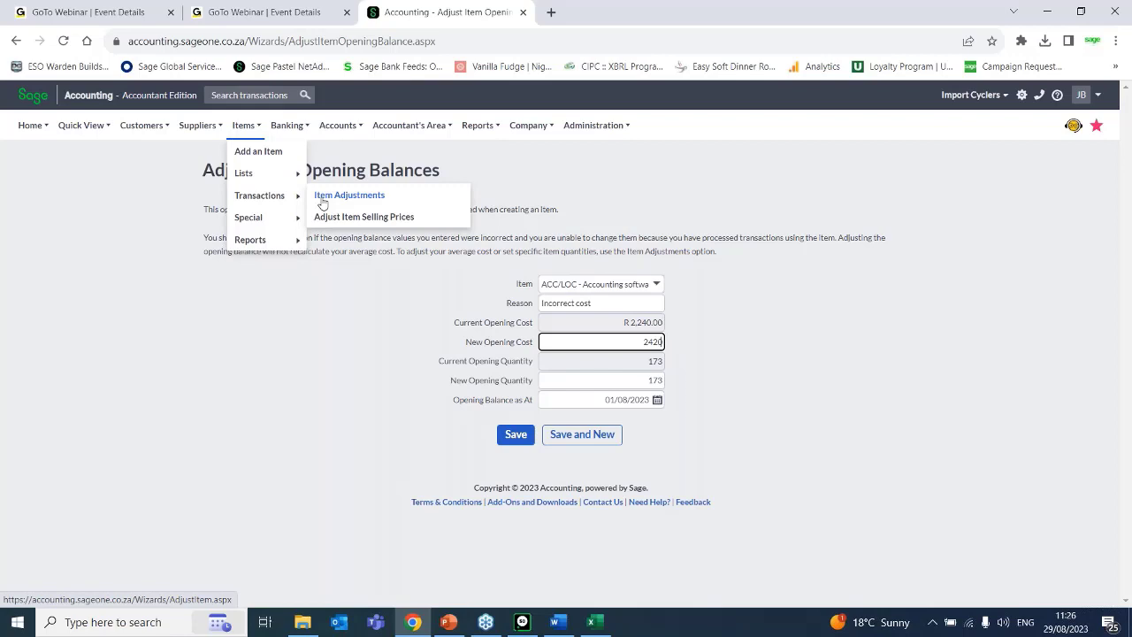
mouse_move(271, 217)
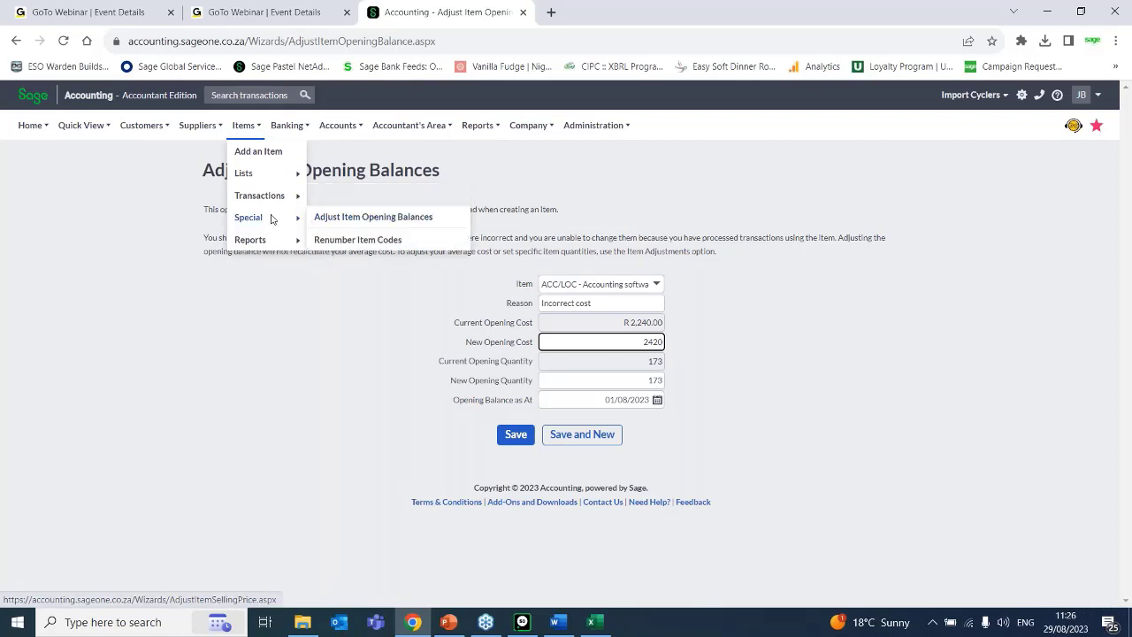
click(347, 246)
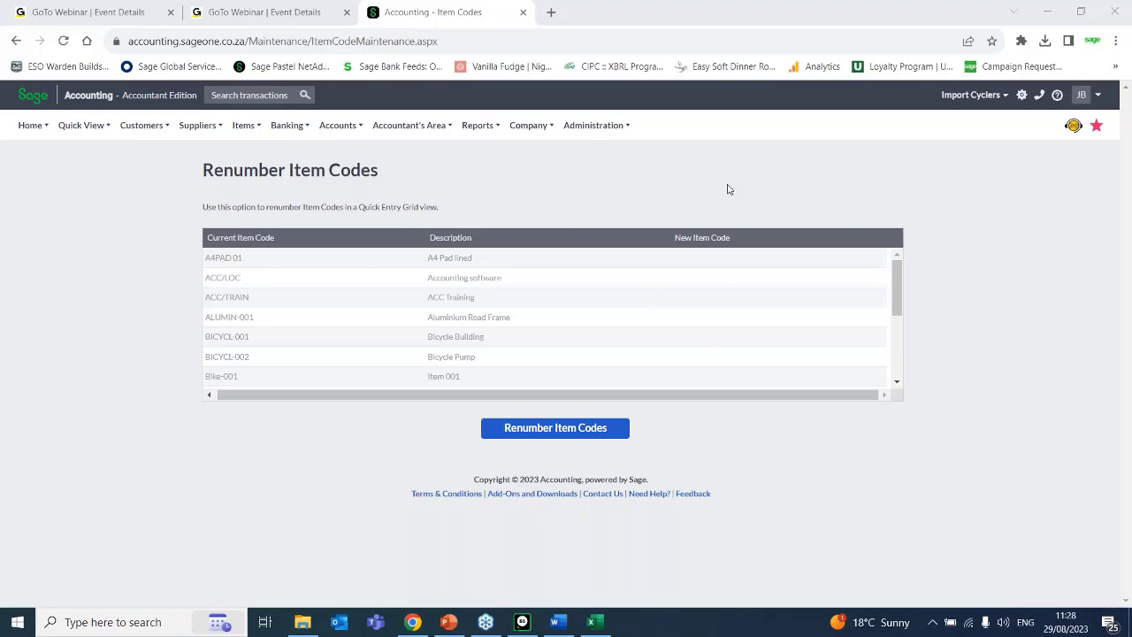
Generate the Item Listing Report for the Default Price List with additional details displayed.
mouse_move(253, 129)
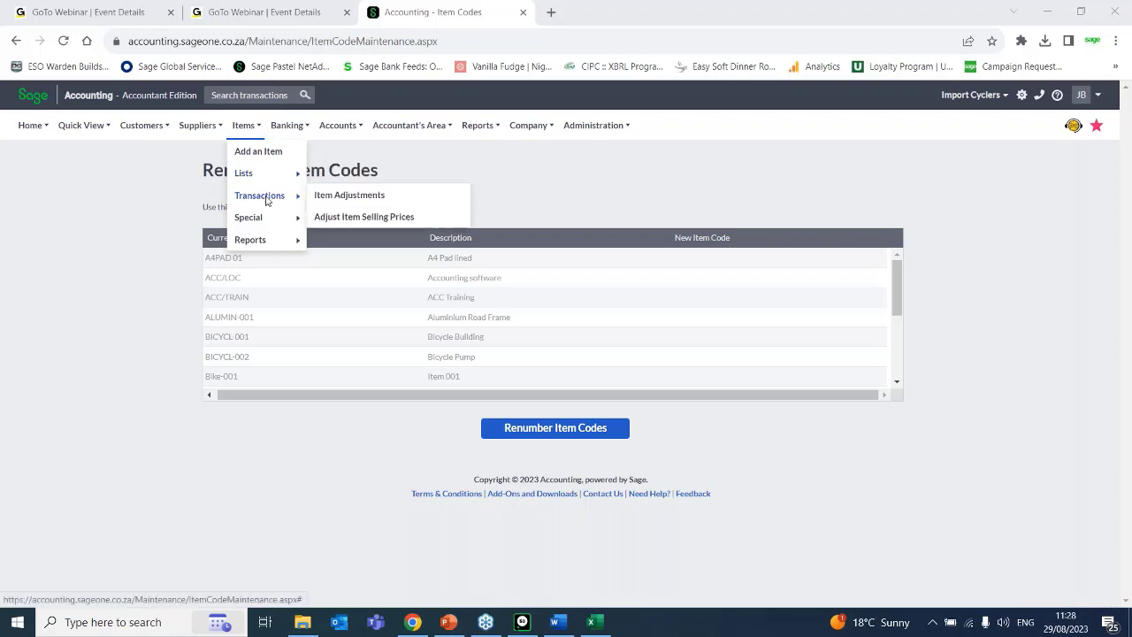
mouse_move(274, 235)
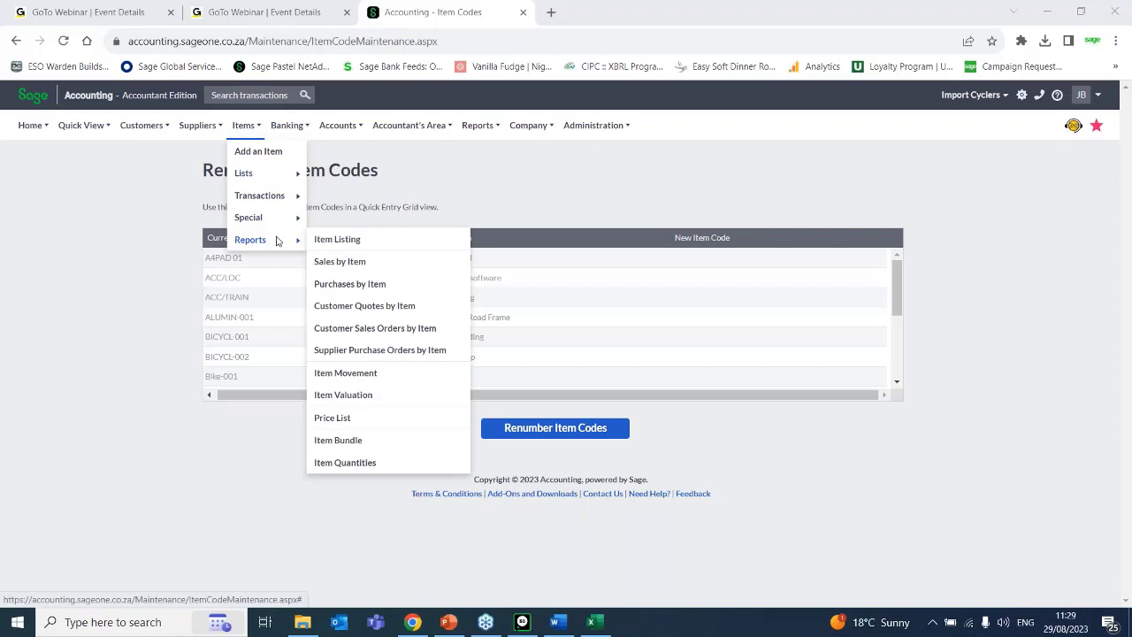
click(337, 241)
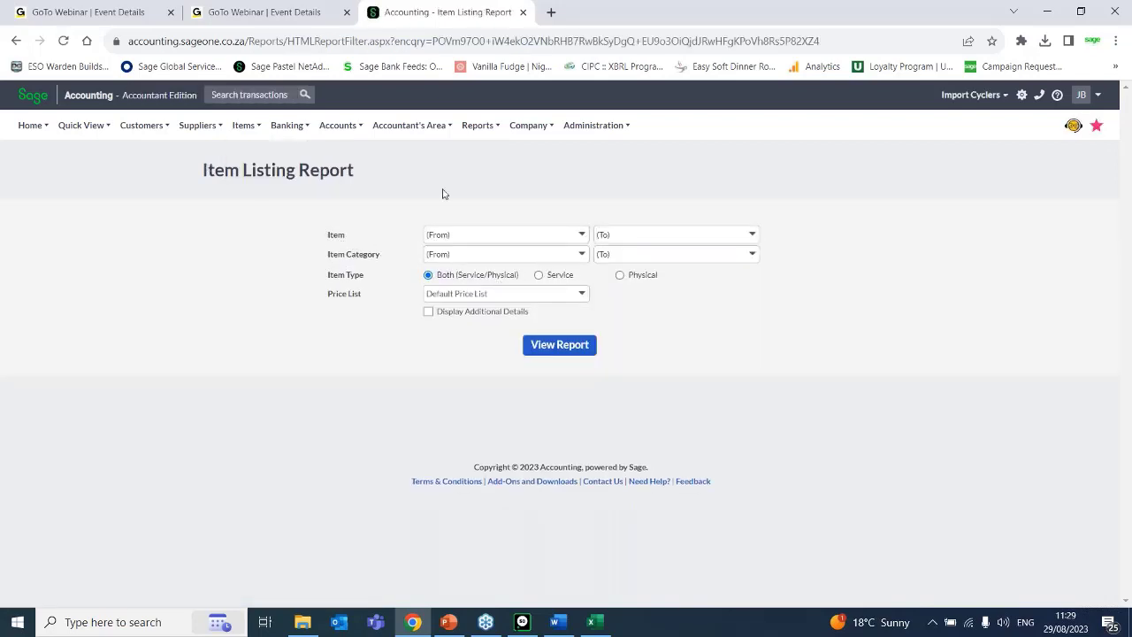
click(581, 297)
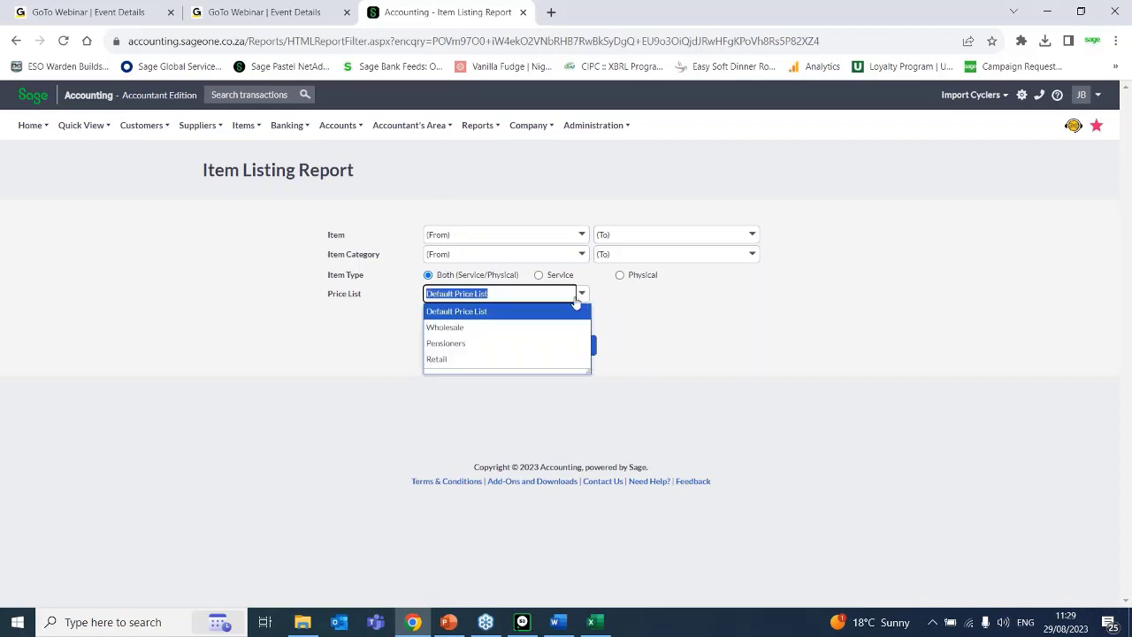
click(483, 312)
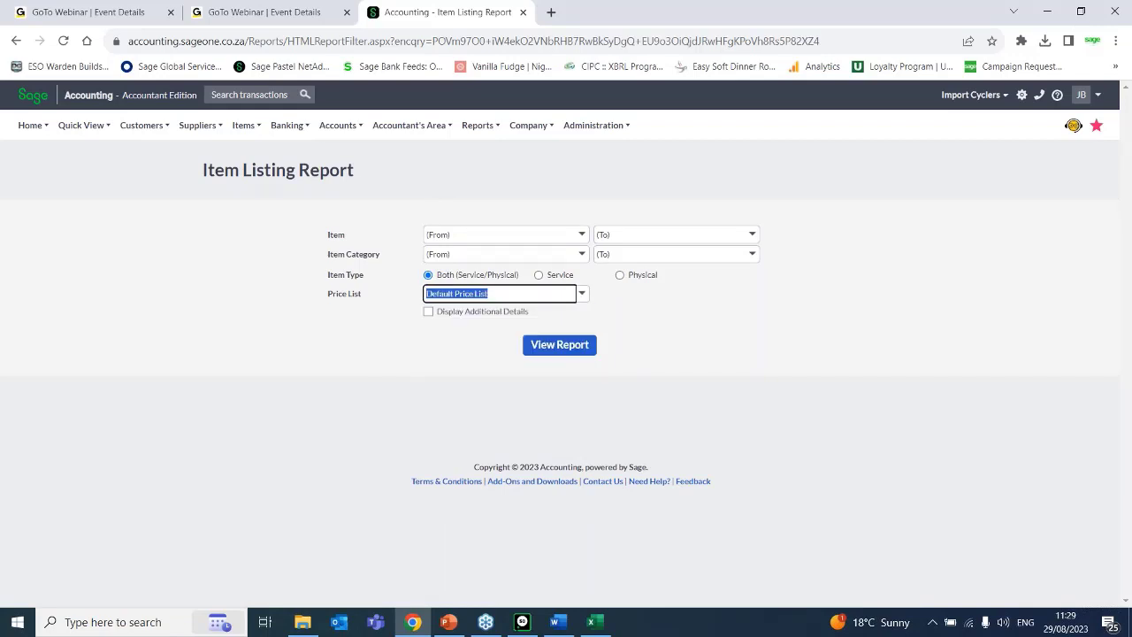
click(428, 312)
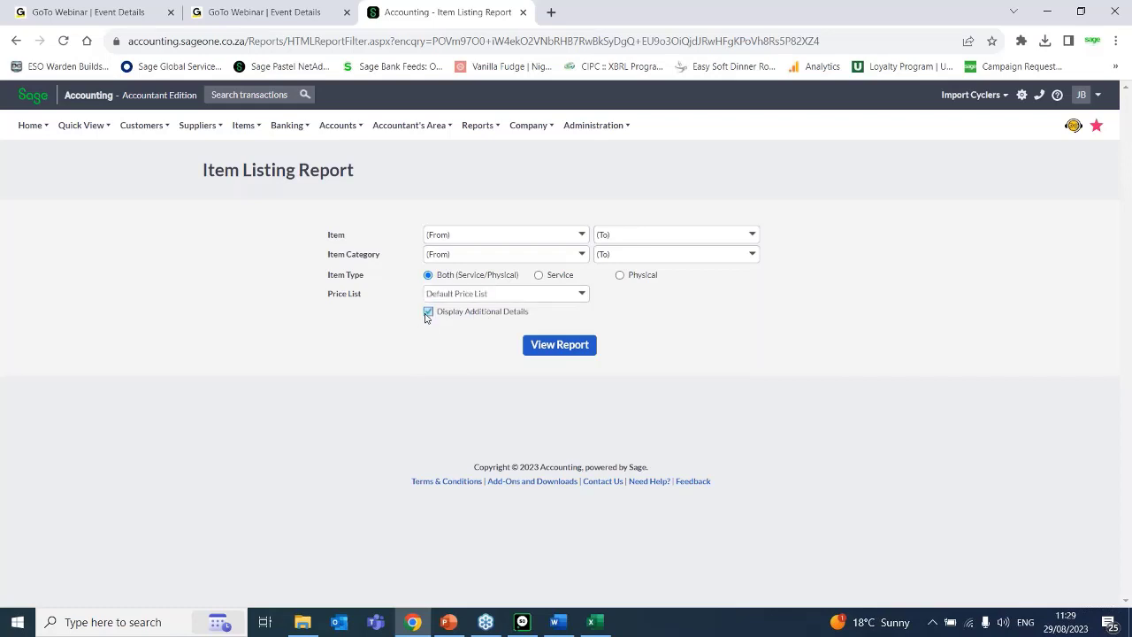
click(553, 345)
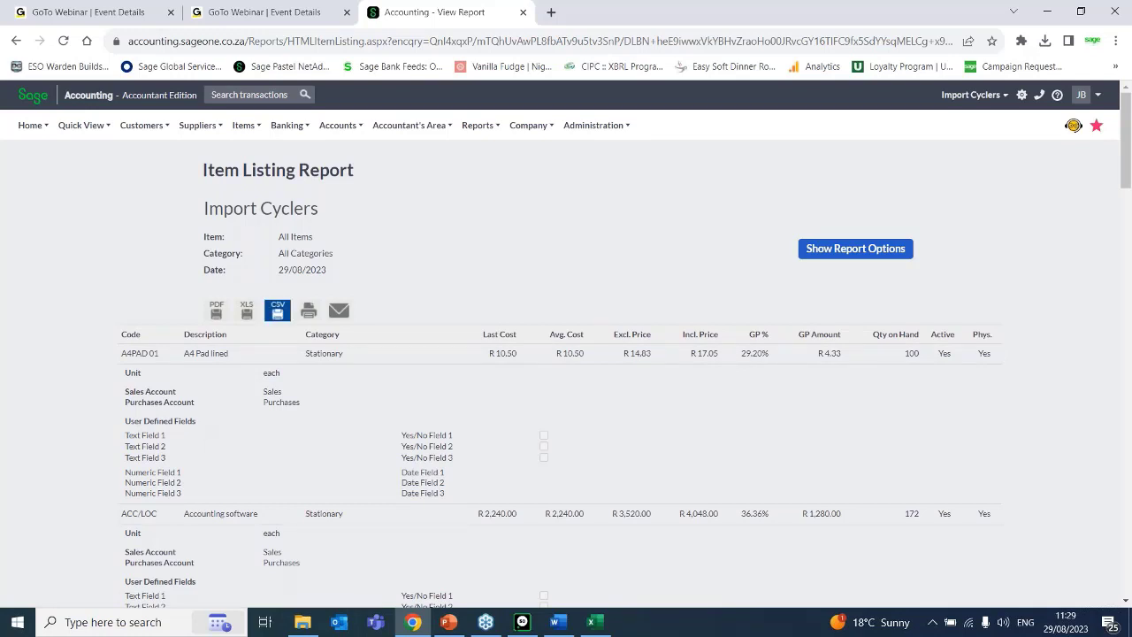
Open the company settings and display the user defined fields for items.
click(529, 126)
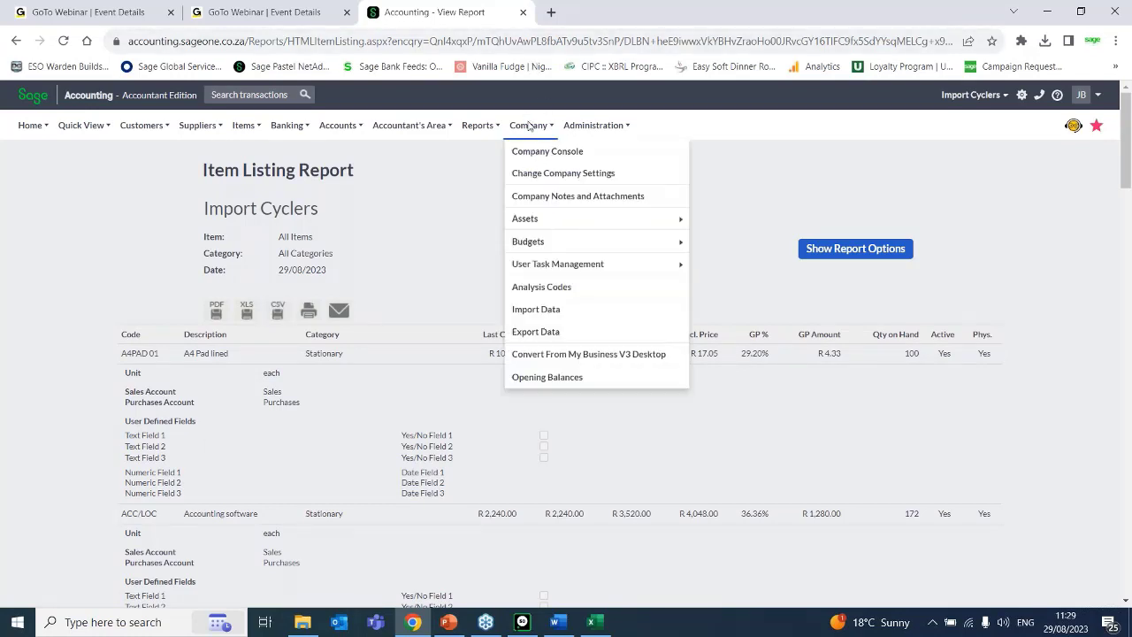
click(543, 175)
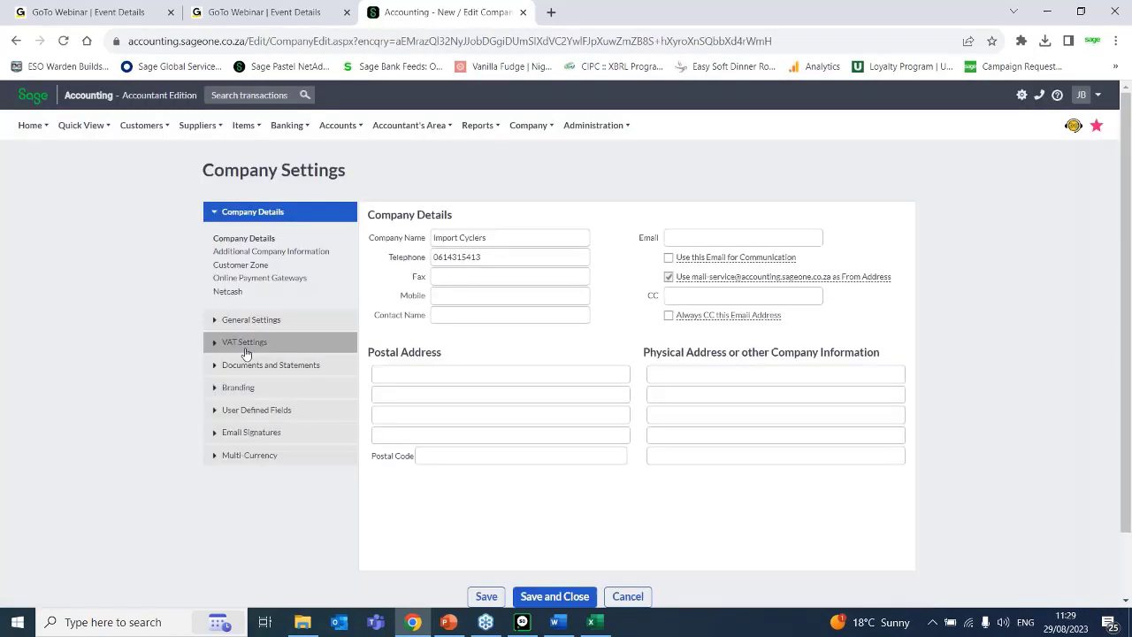
click(243, 410)
click(222, 378)
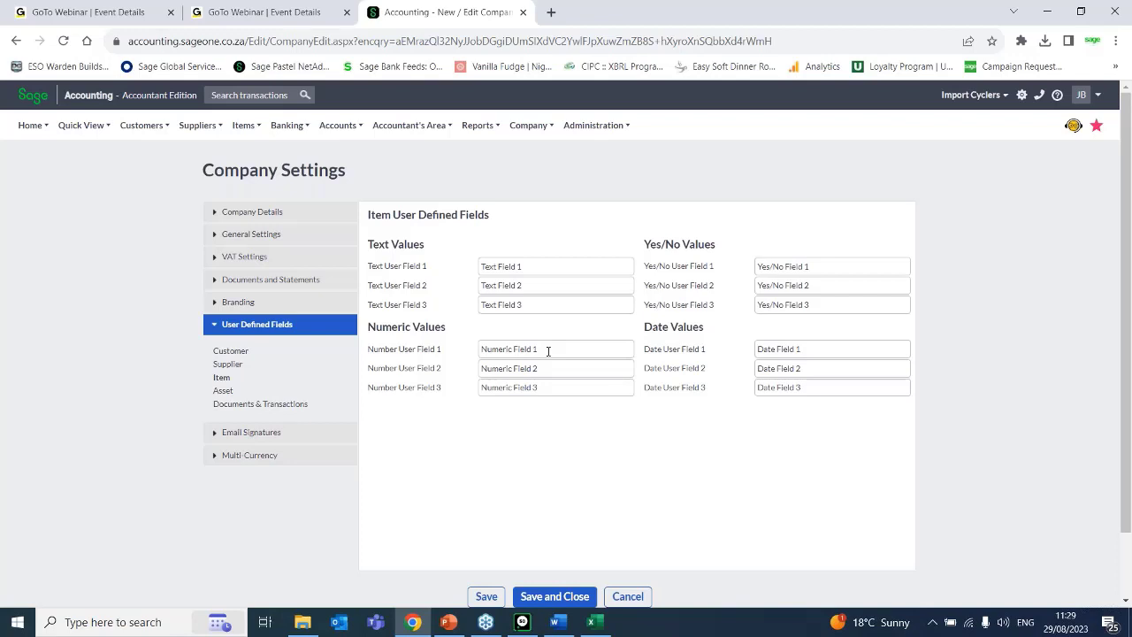
Rename item Text User Field 1 to "Supplier code" and save the company settings without updating the VAT number.
click(531, 265)
drag(529, 266, 555, 262)
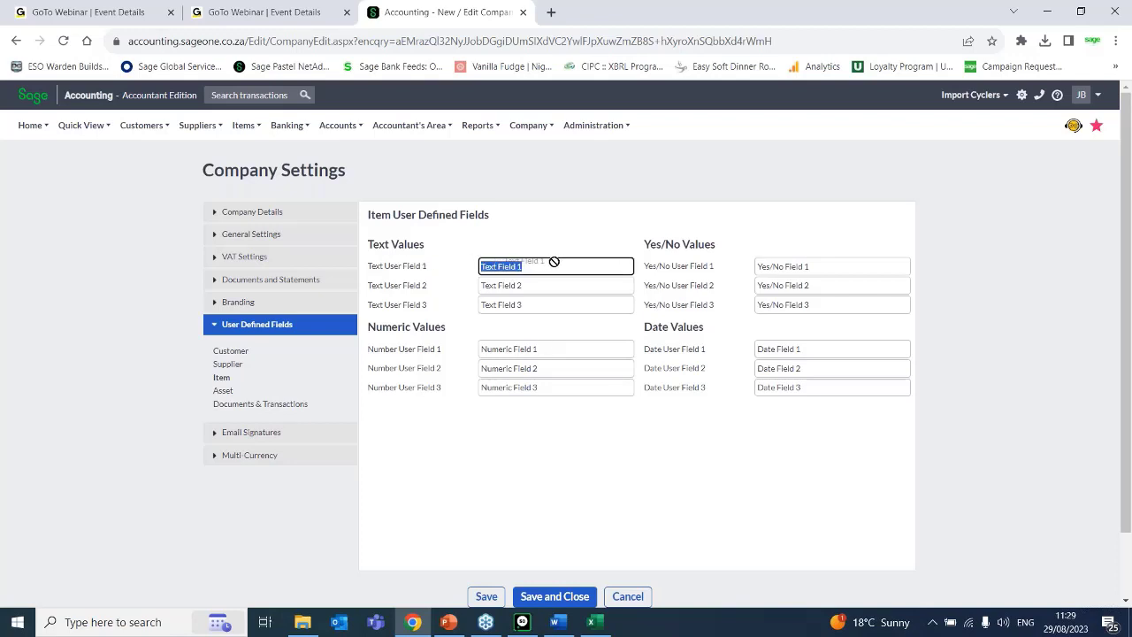
text(Supplier co)
key(BackSpace)
text(ode)
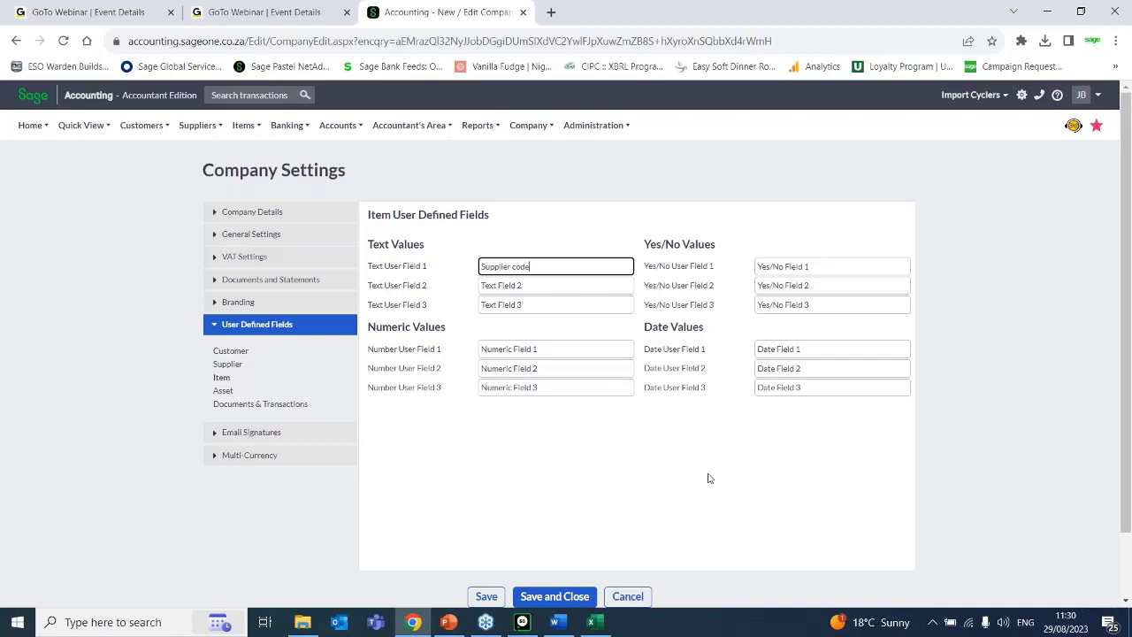
click(738, 535)
click(484, 605)
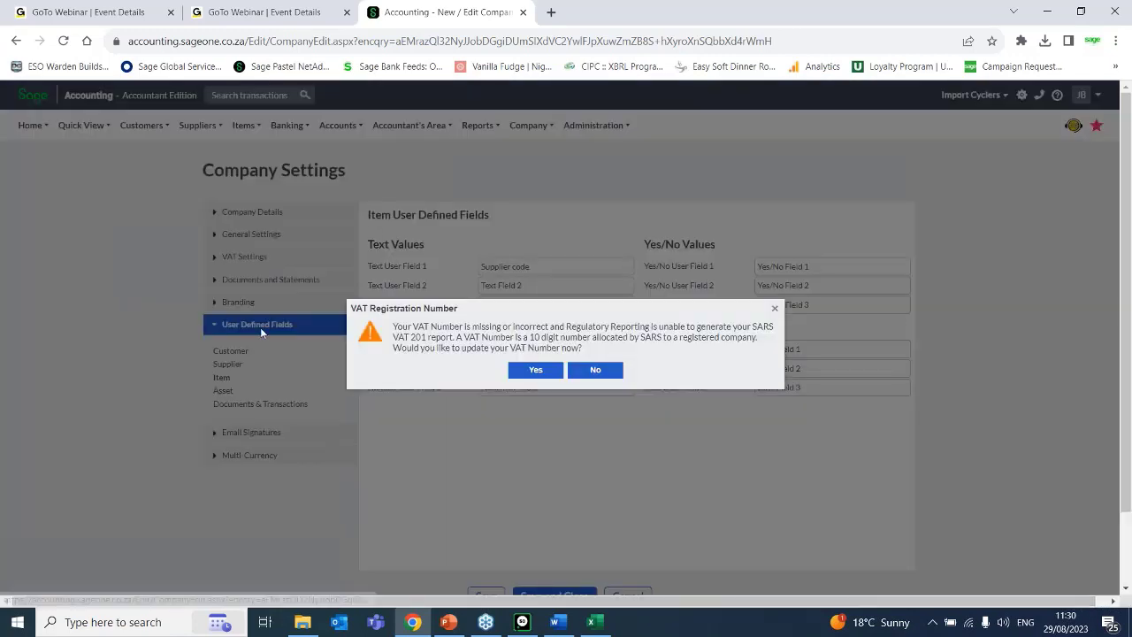
click(595, 371)
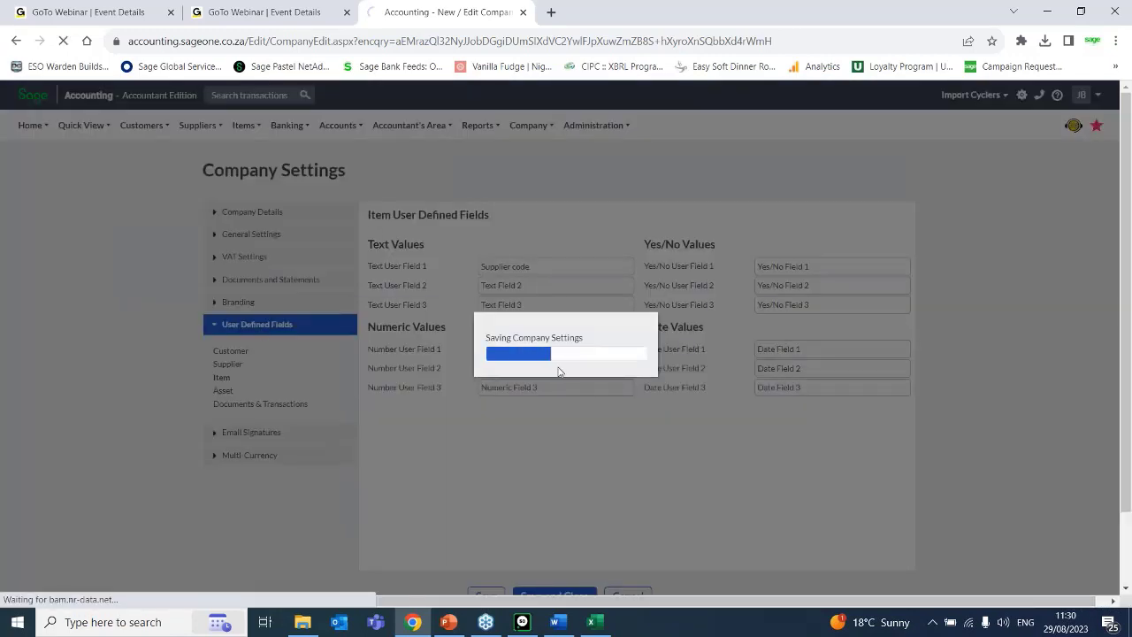
Run the Item Listing Report again with additional details to check the renamed user defined field.
click(242, 125)
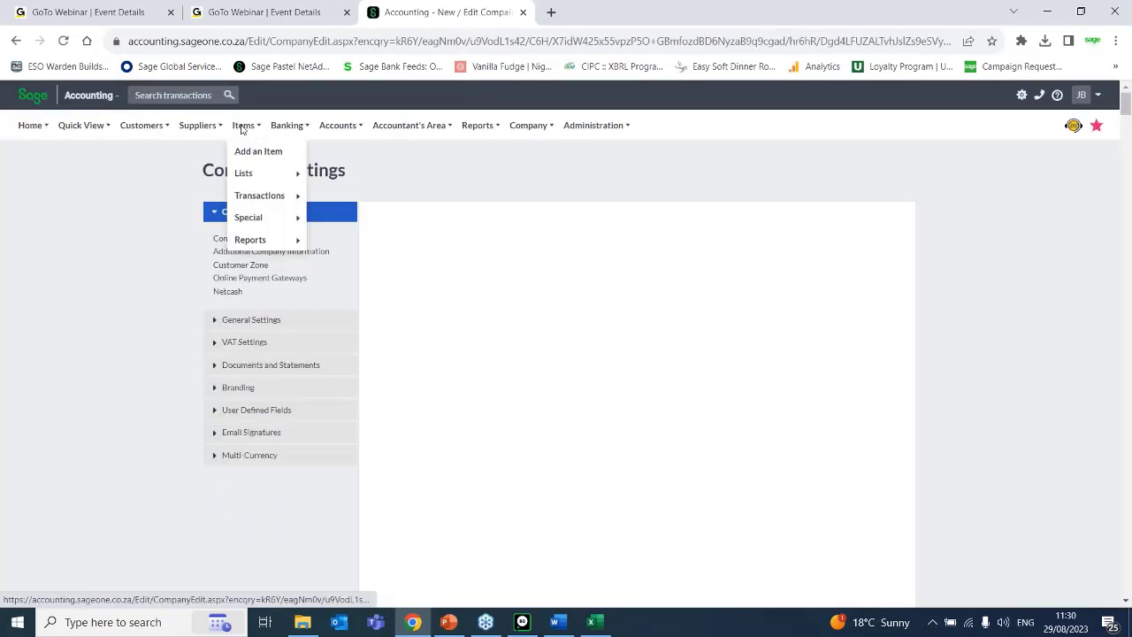
mouse_move(262, 203)
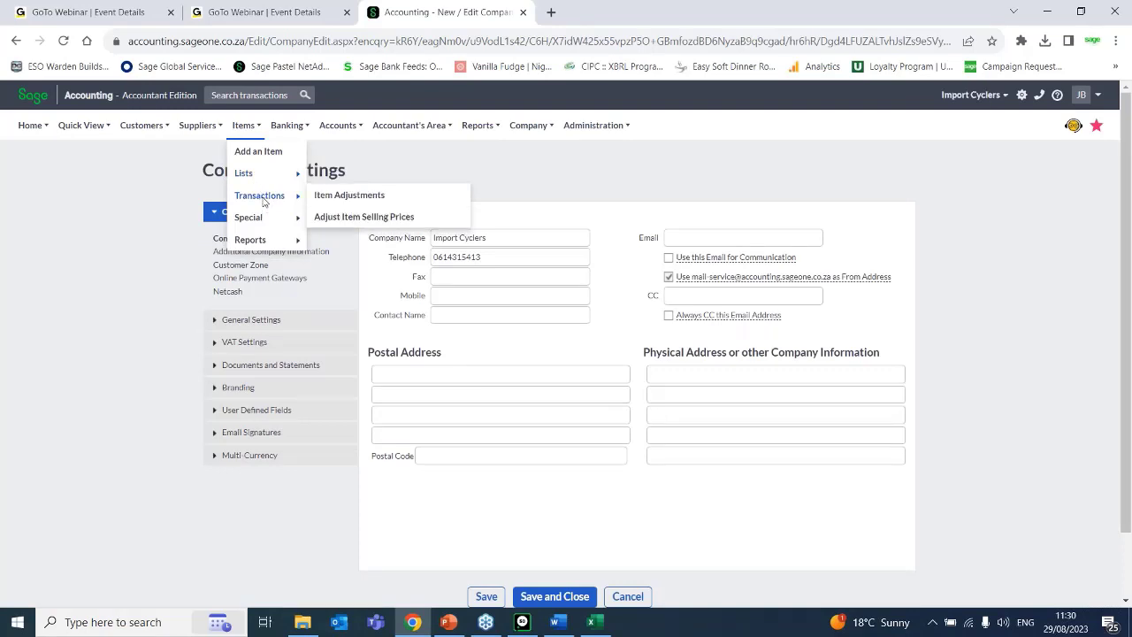
mouse_move(250, 239)
click(329, 239)
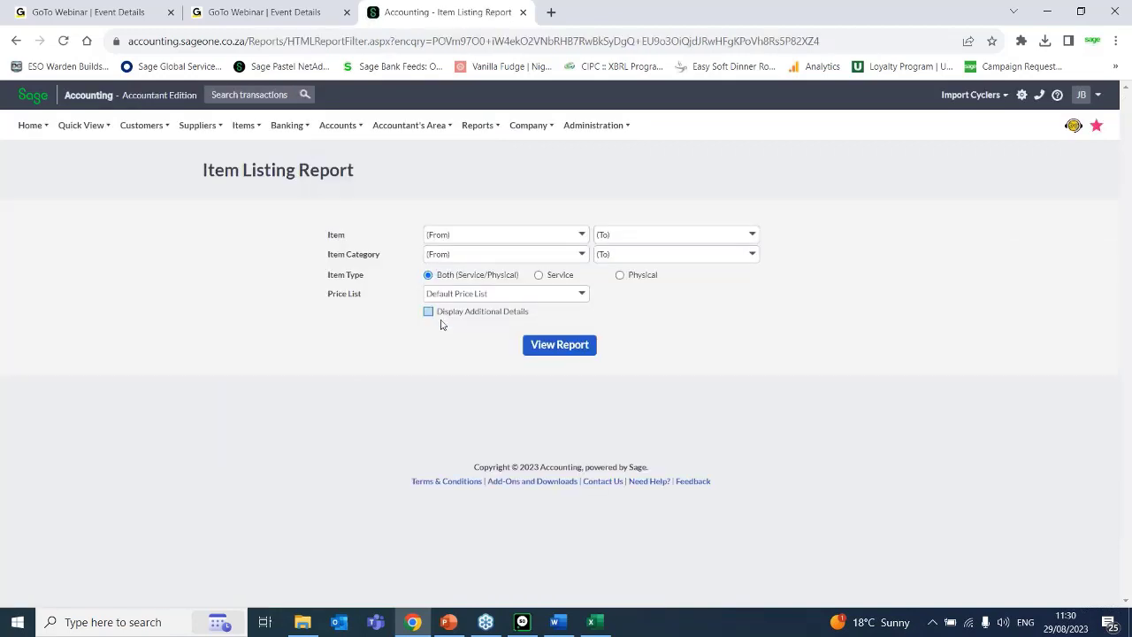
click(428, 312)
click(566, 350)
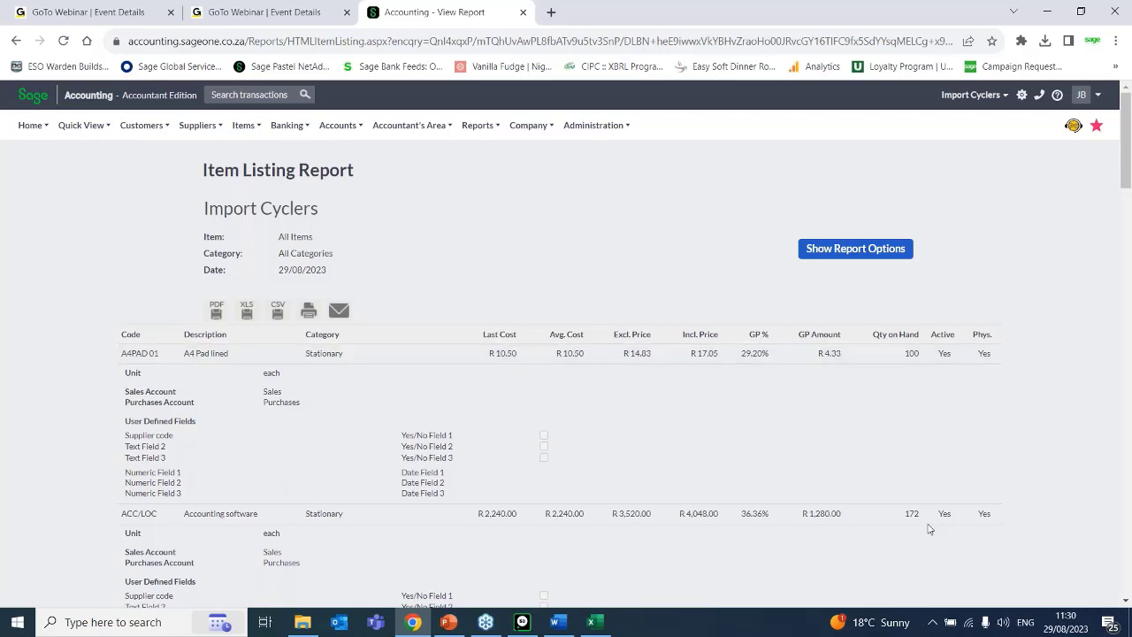
Run the Item Listing Report for all items and the Default Price List without additional details.
click(1066, 208)
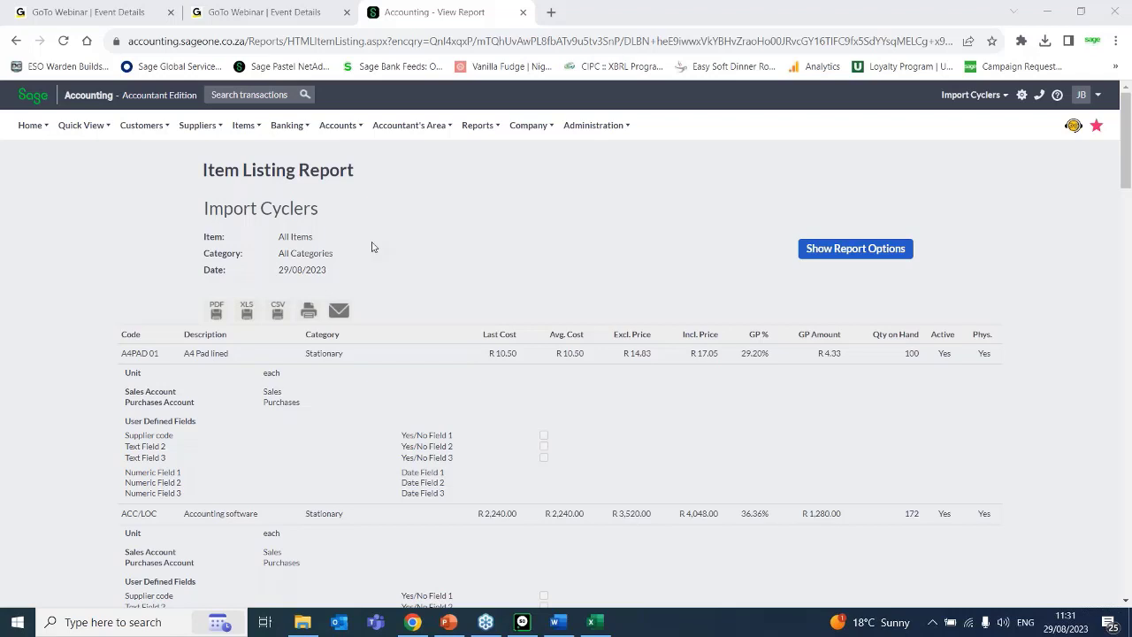
mouse_move(246, 130)
mouse_move(276, 242)
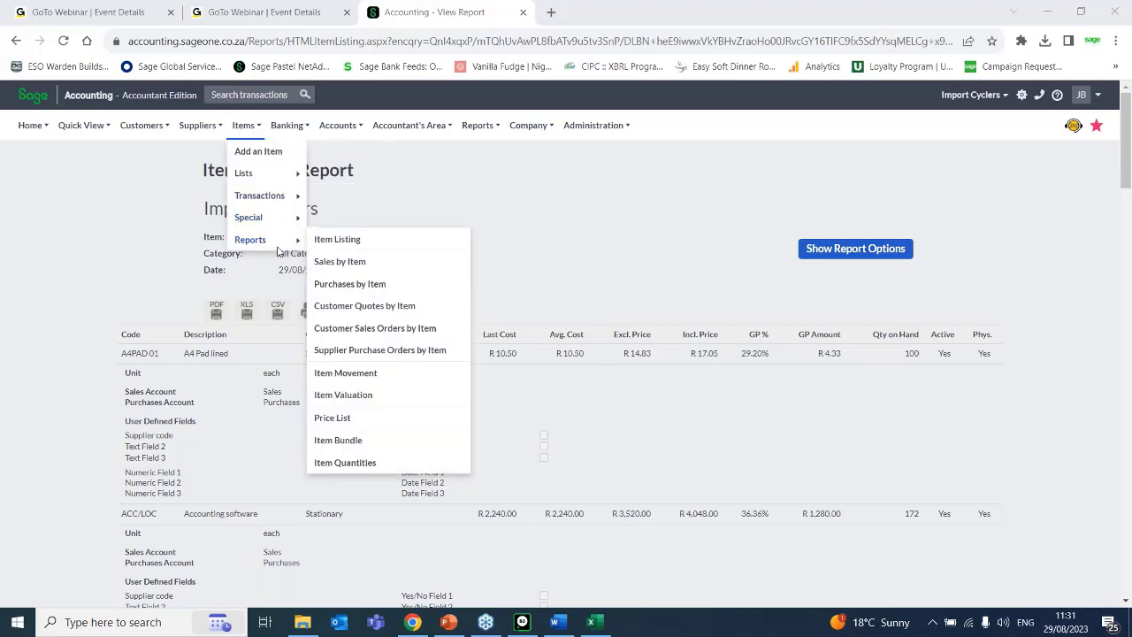
click(357, 240)
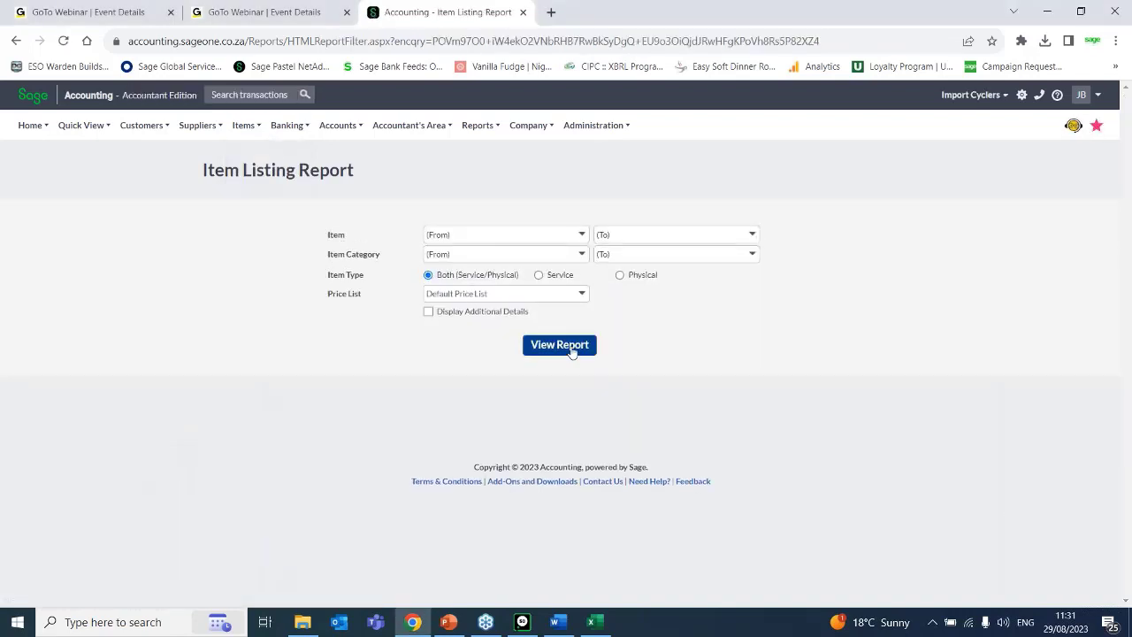
click(571, 346)
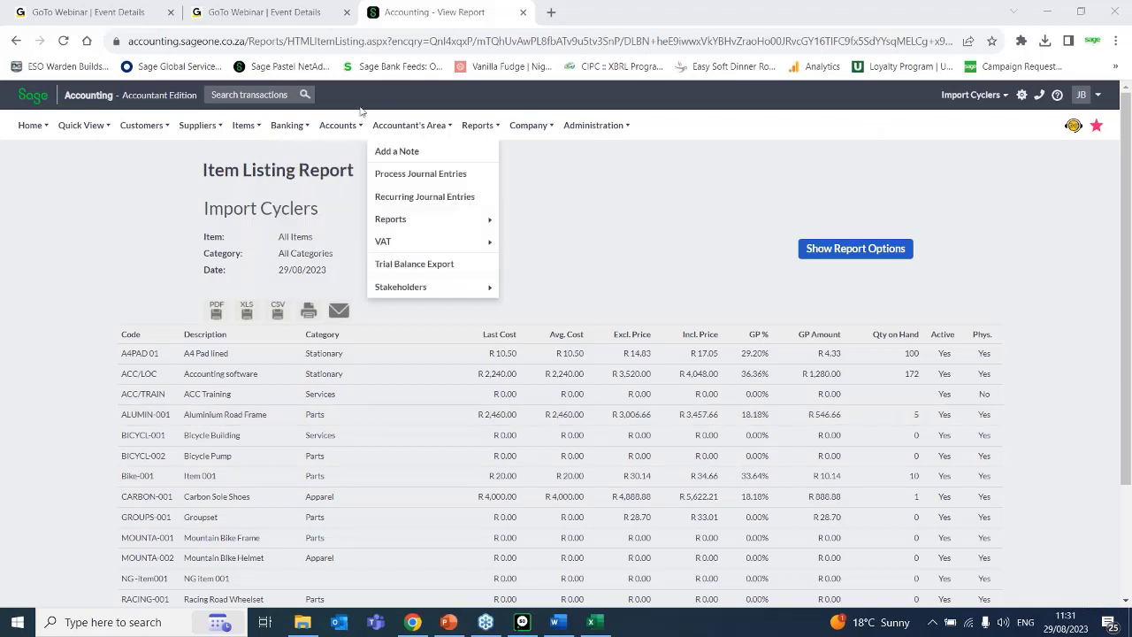
Open the Sales by Item report's filter options.
mouse_move(250, 134)
mouse_move(275, 232)
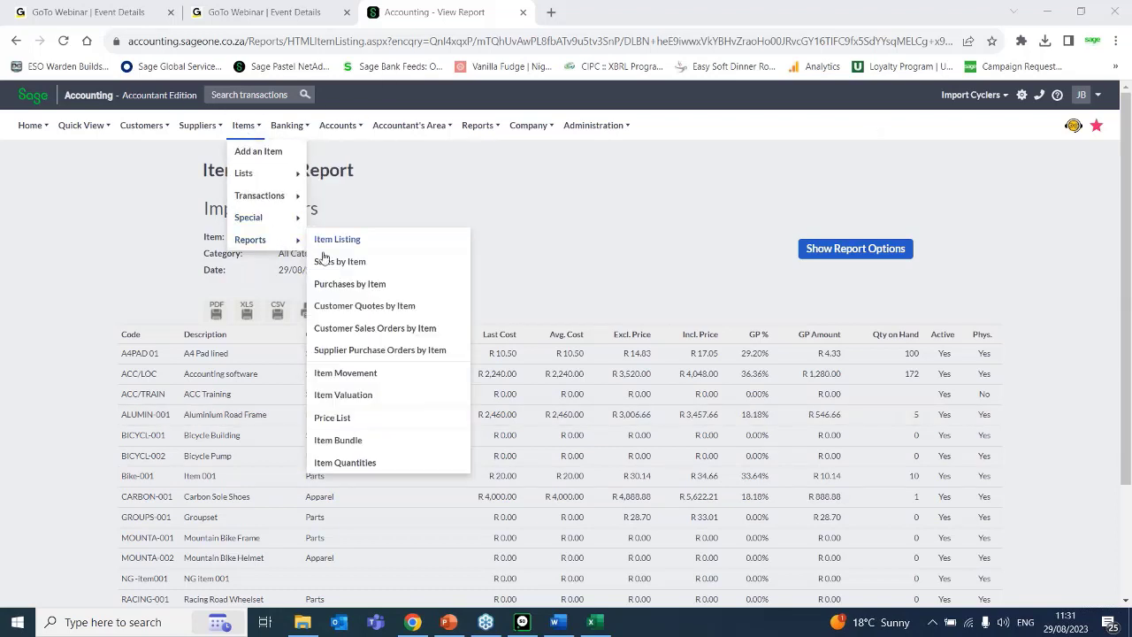
click(341, 269)
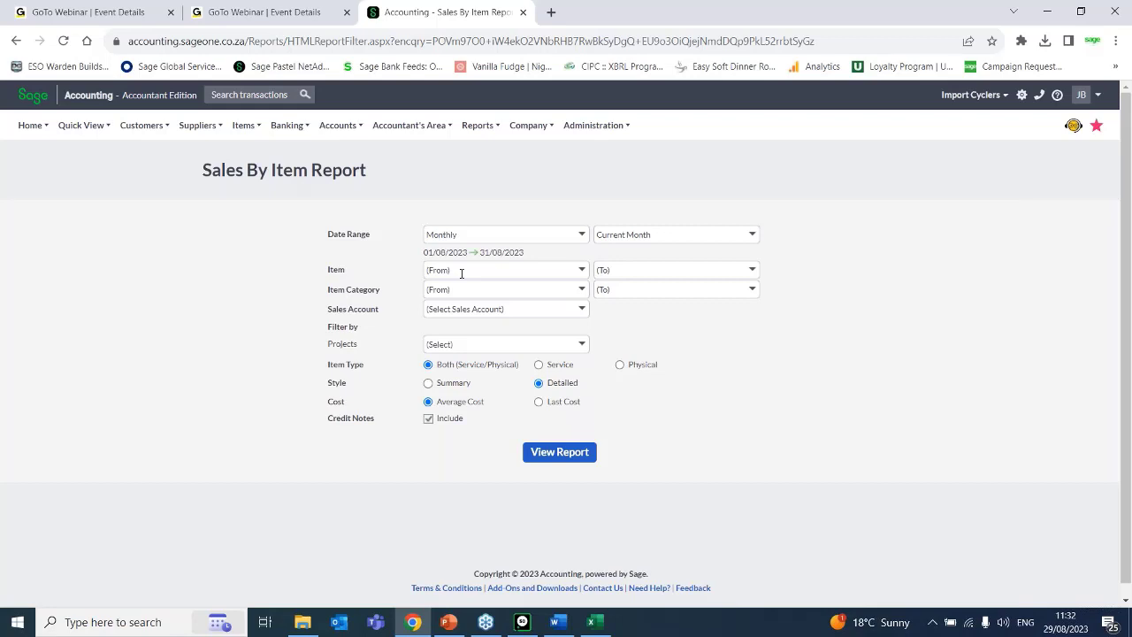
click(138, 129)
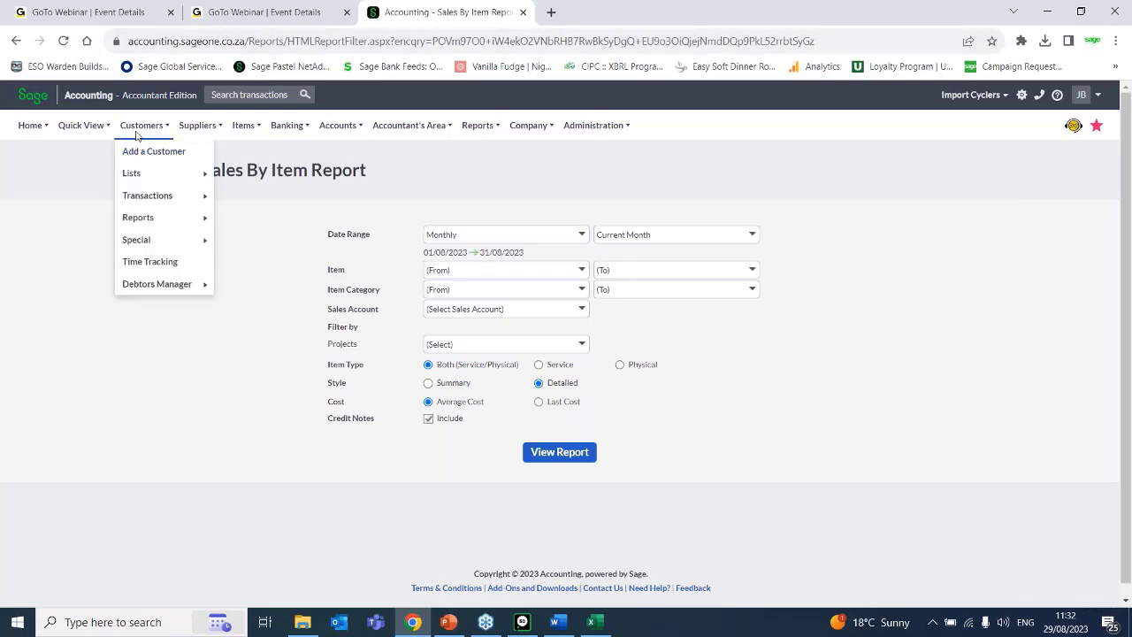
click(241, 128)
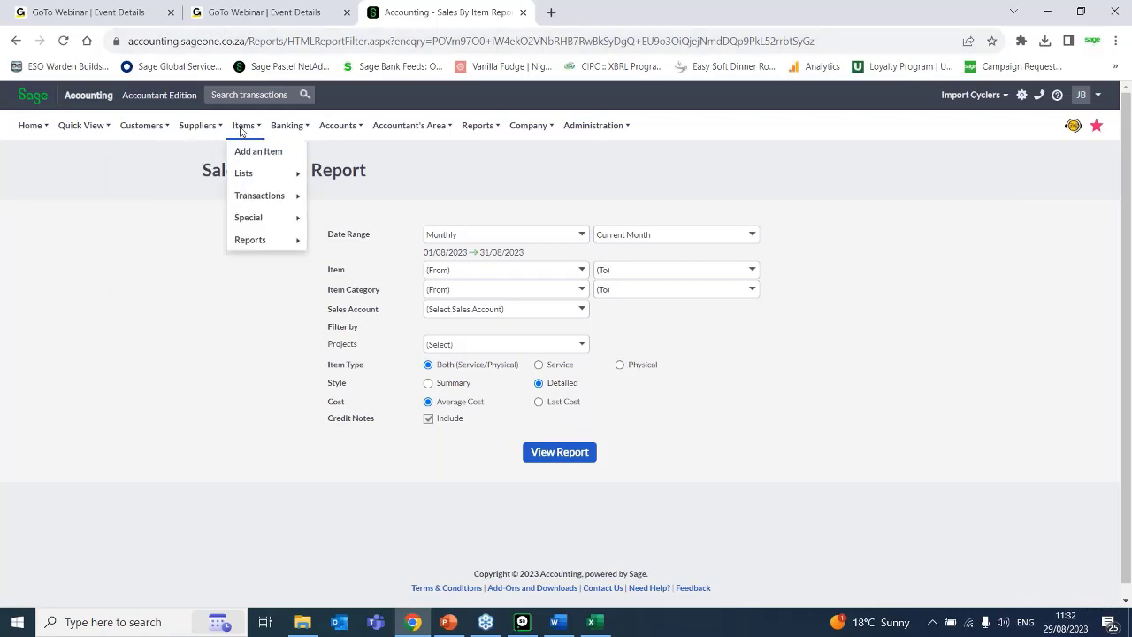
click(322, 135)
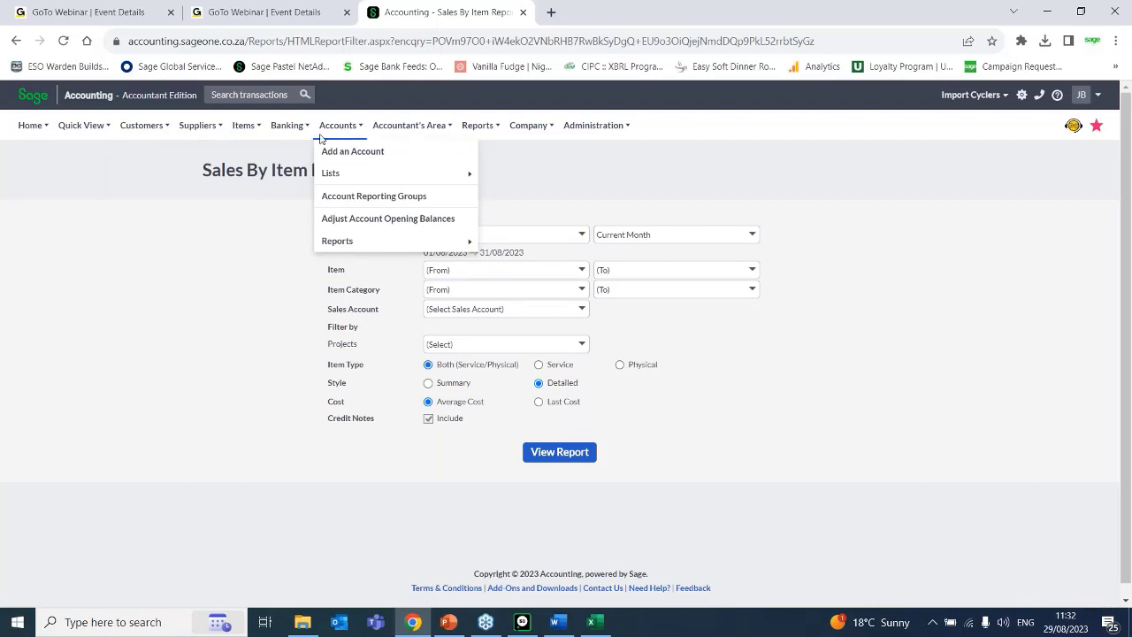
click(244, 129)
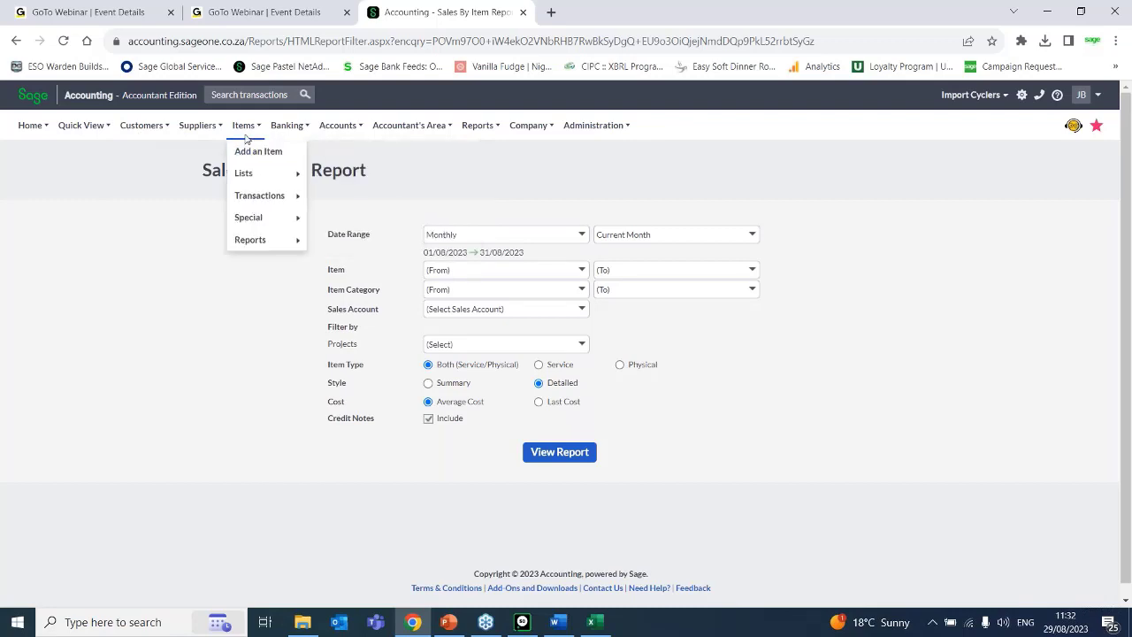
click(137, 128)
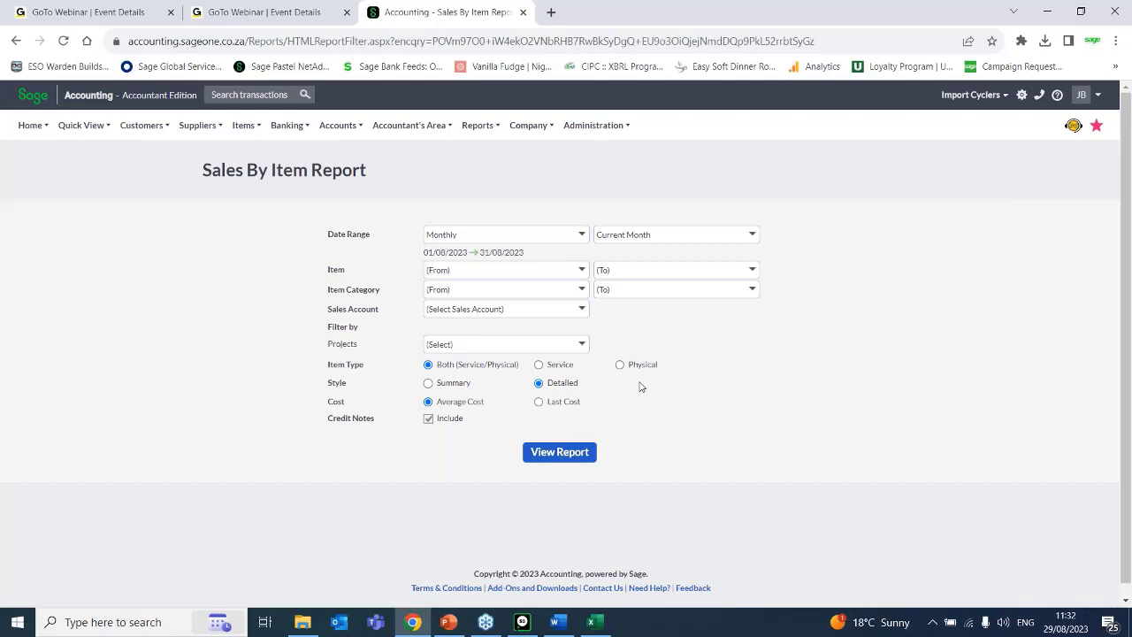
Open the Item Movement report's filter and date range options.
click(244, 125)
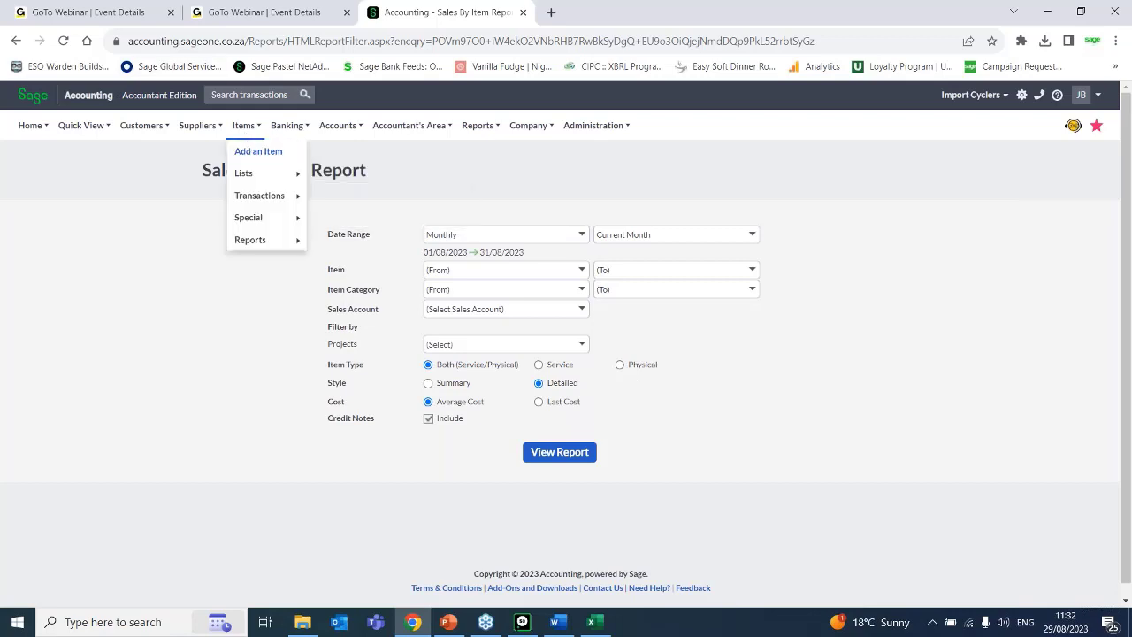
mouse_move(281, 240)
mouse_move(295, 202)
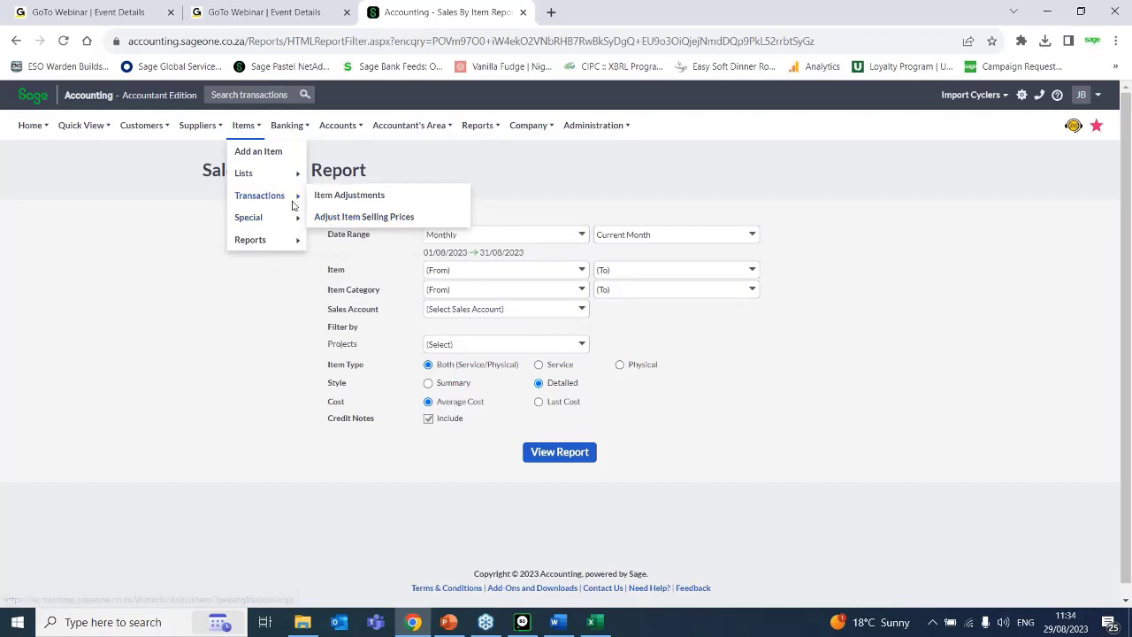
mouse_move(244, 125)
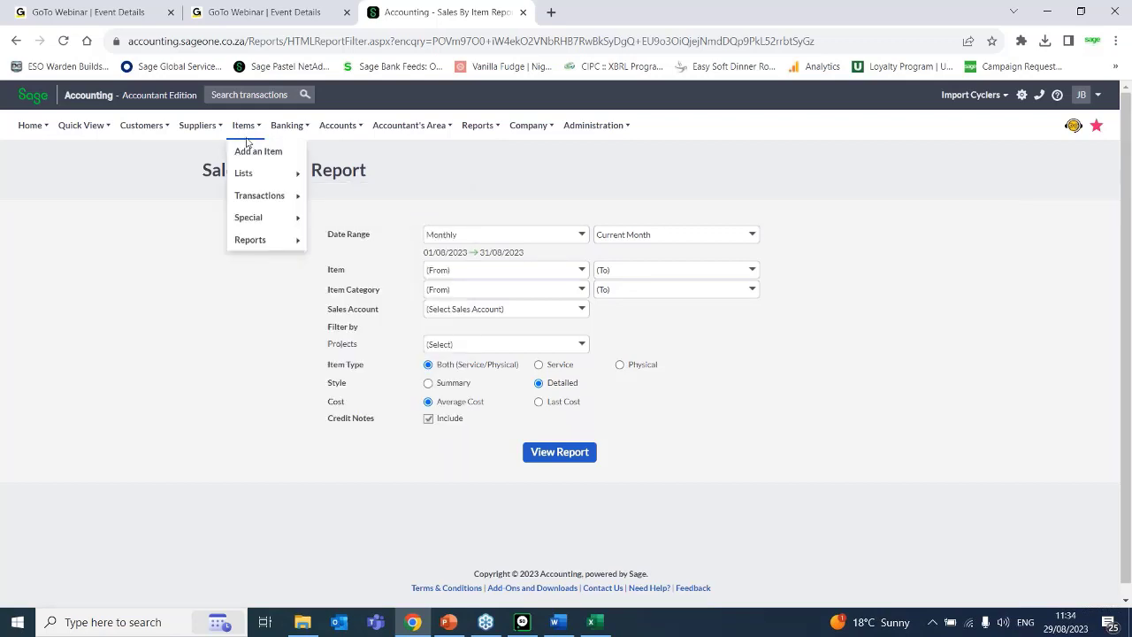
mouse_move(265, 240)
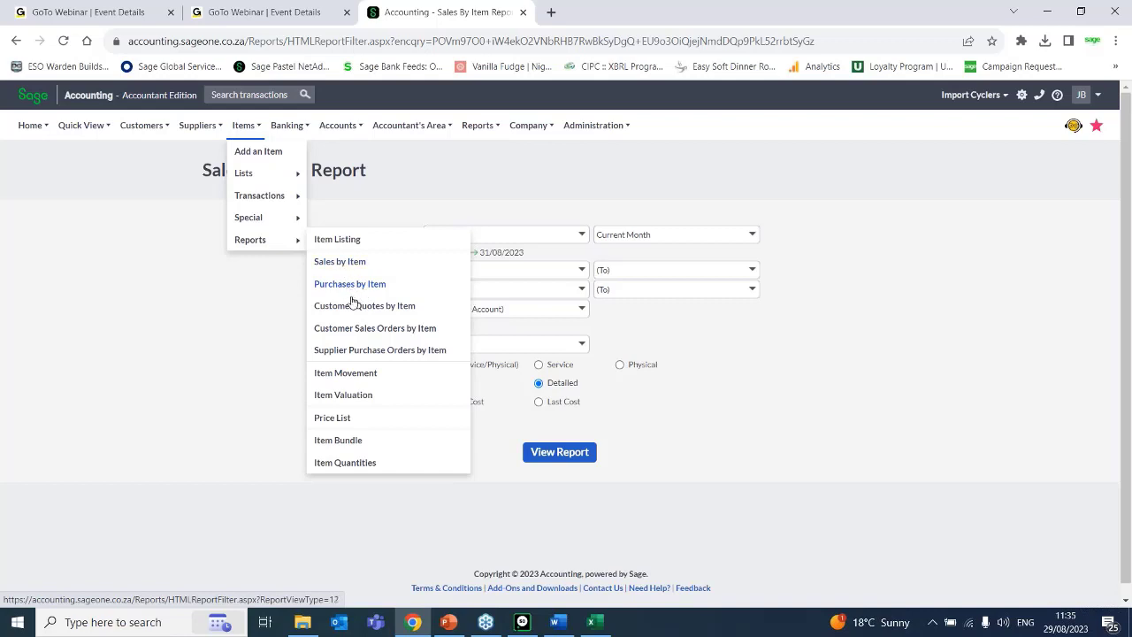
click(326, 382)
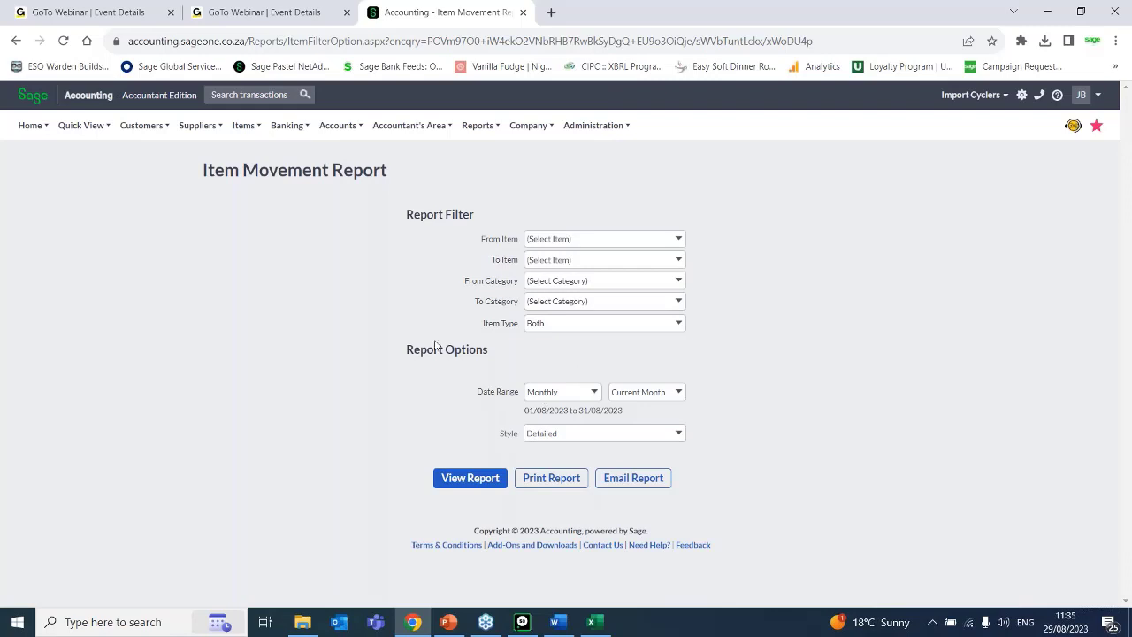
click(244, 126)
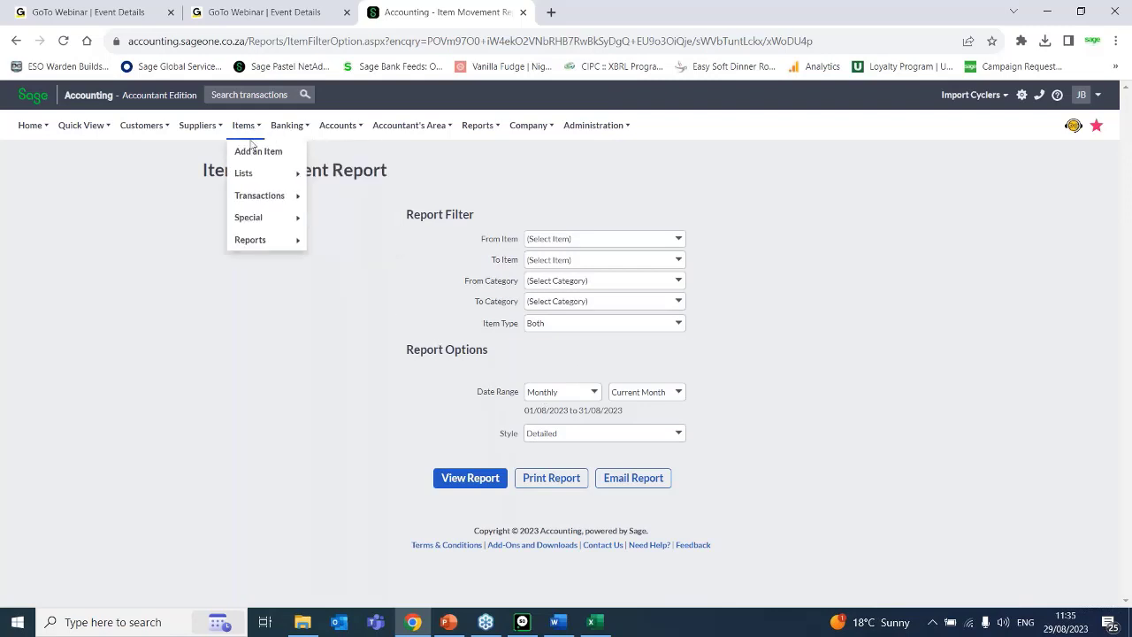
mouse_move(256, 175)
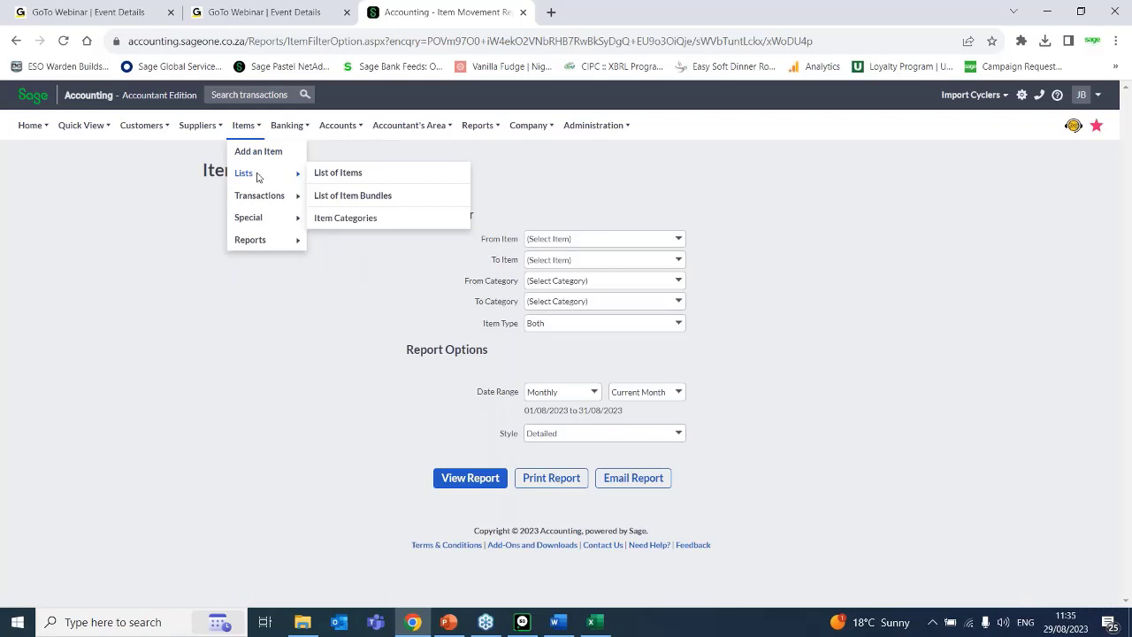
mouse_move(264, 198)
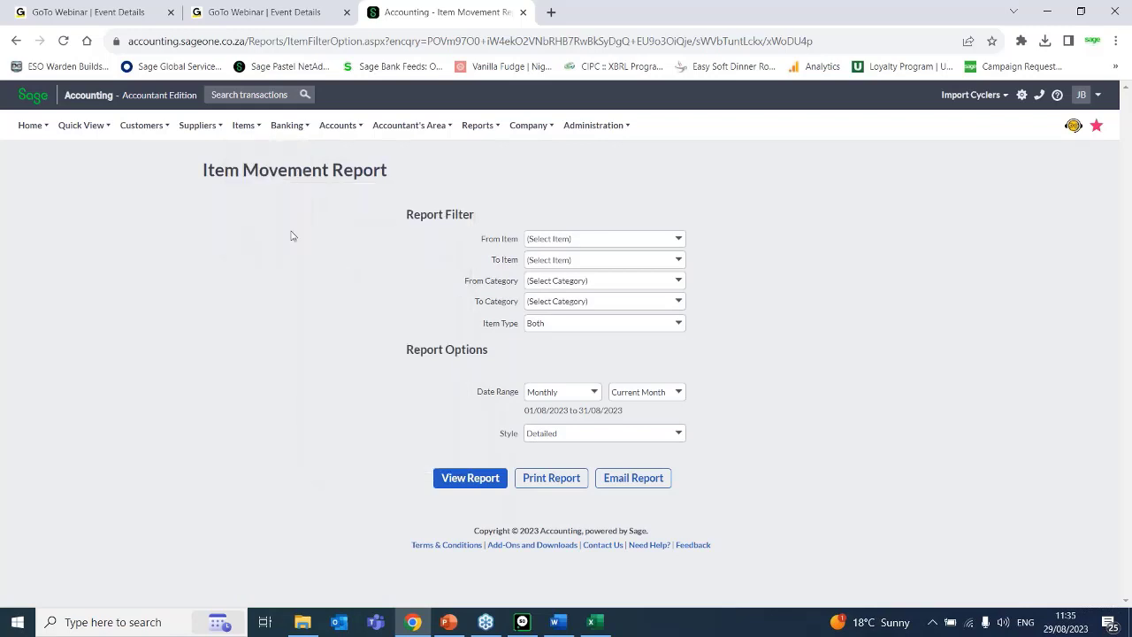
Run the Item Quantities Report for all items and categories and examine the on-hand, reserved and available quantities.
mouse_move(203, 139)
mouse_move(207, 243)
mouse_move(242, 124)
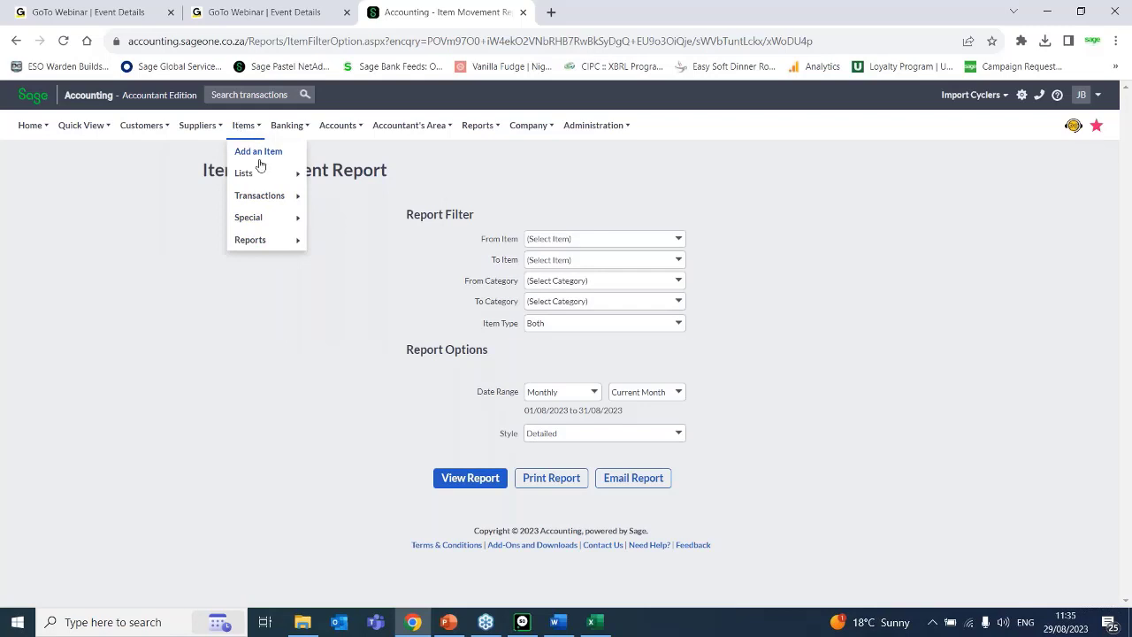
mouse_move(290, 240)
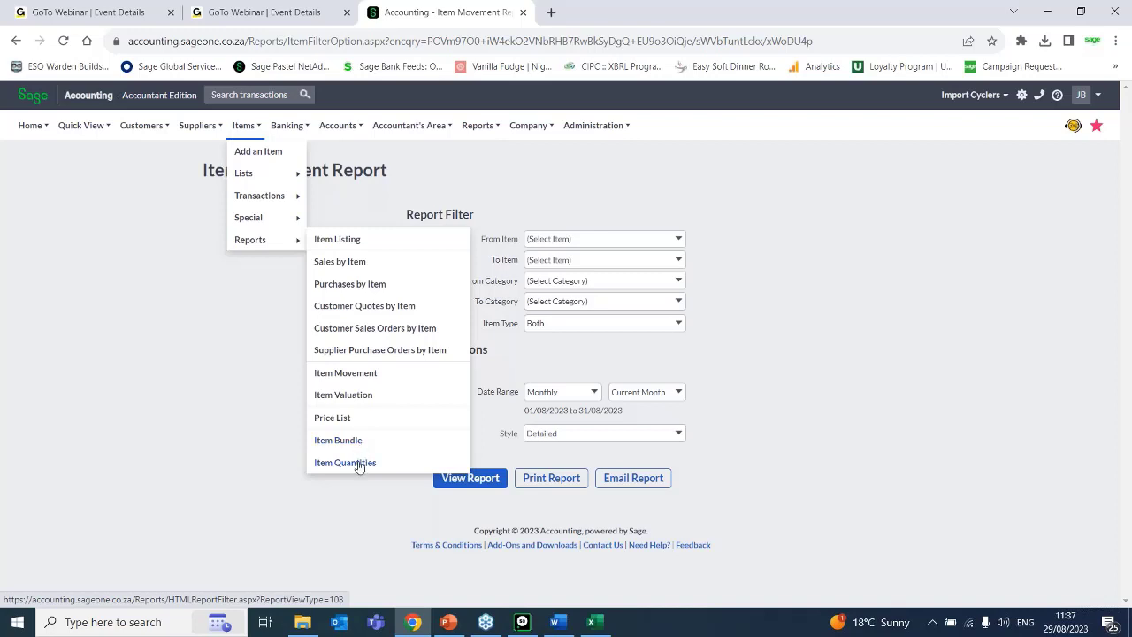
click(345, 463)
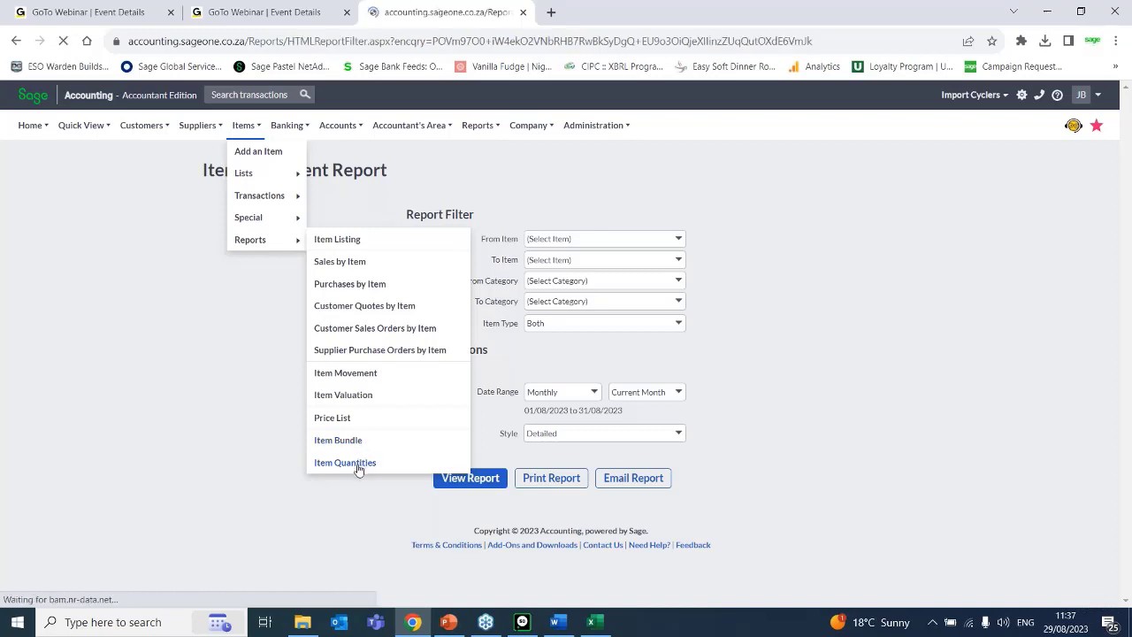
click(557, 295)
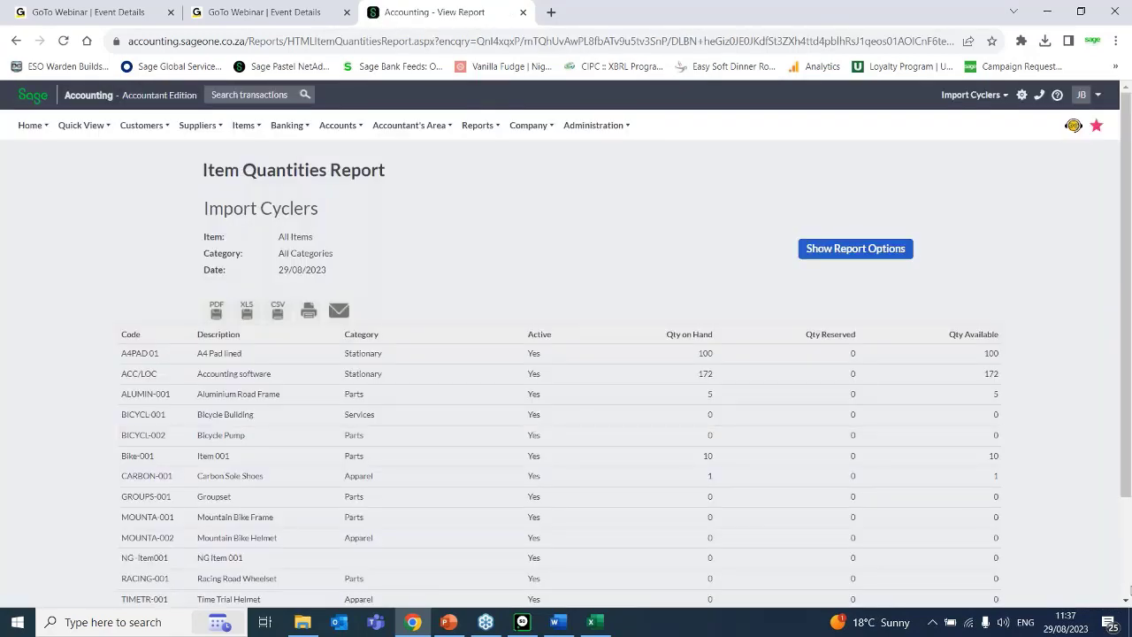
scroll(1128, 590, down, 3)
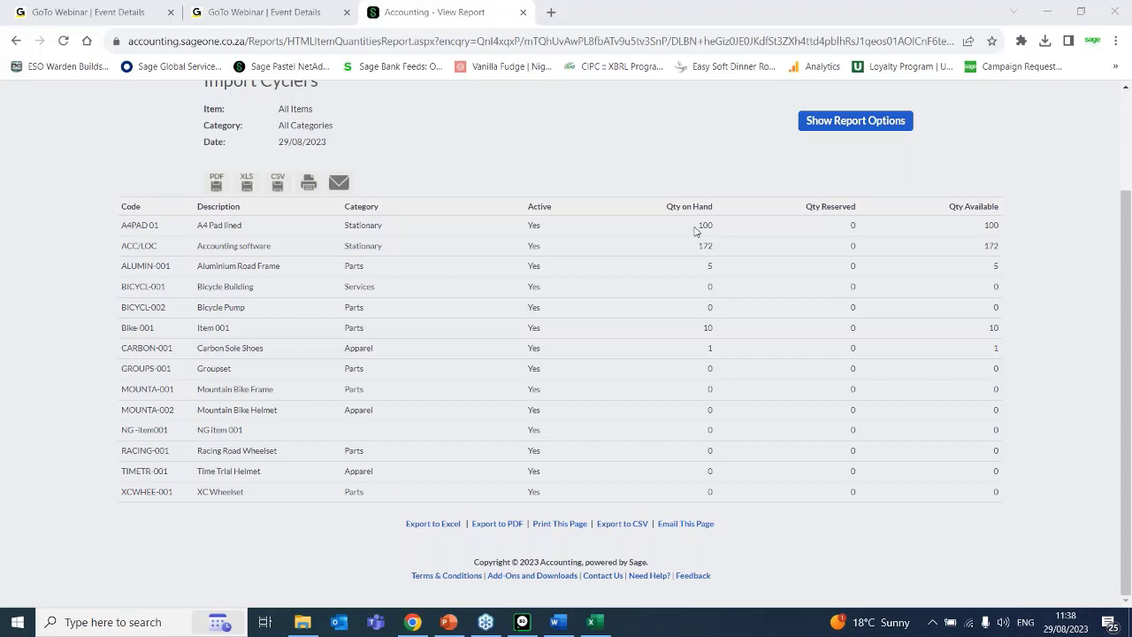
Switch to the GoTo Webinar event details, expand the event sharing section and open the registration URL.
click(258, 11)
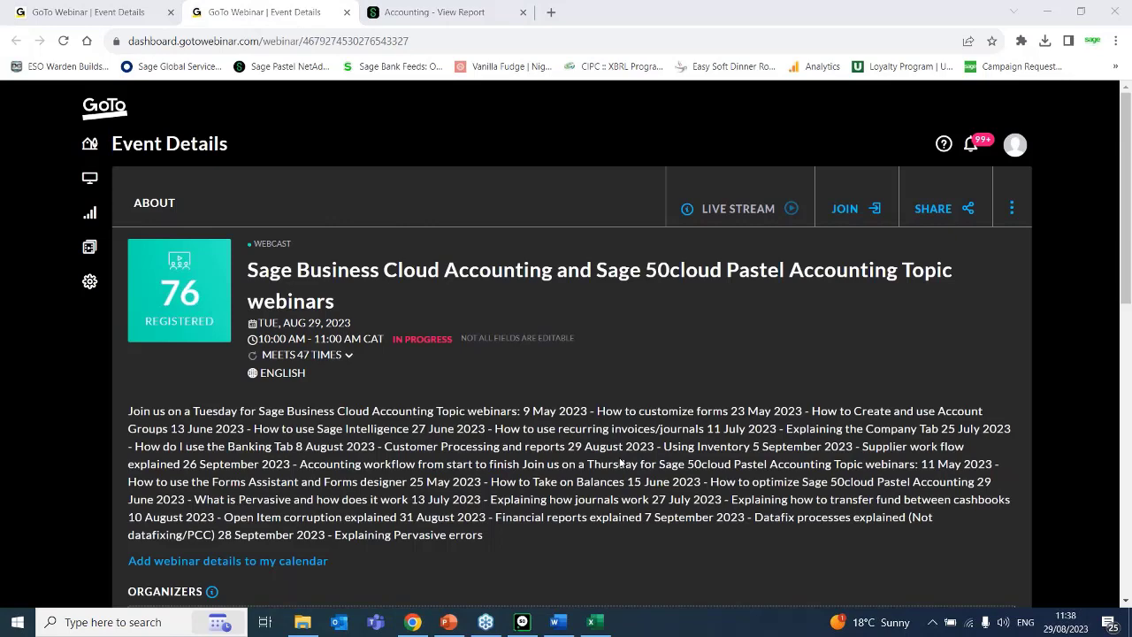
drag(1124, 160, 1129, 299)
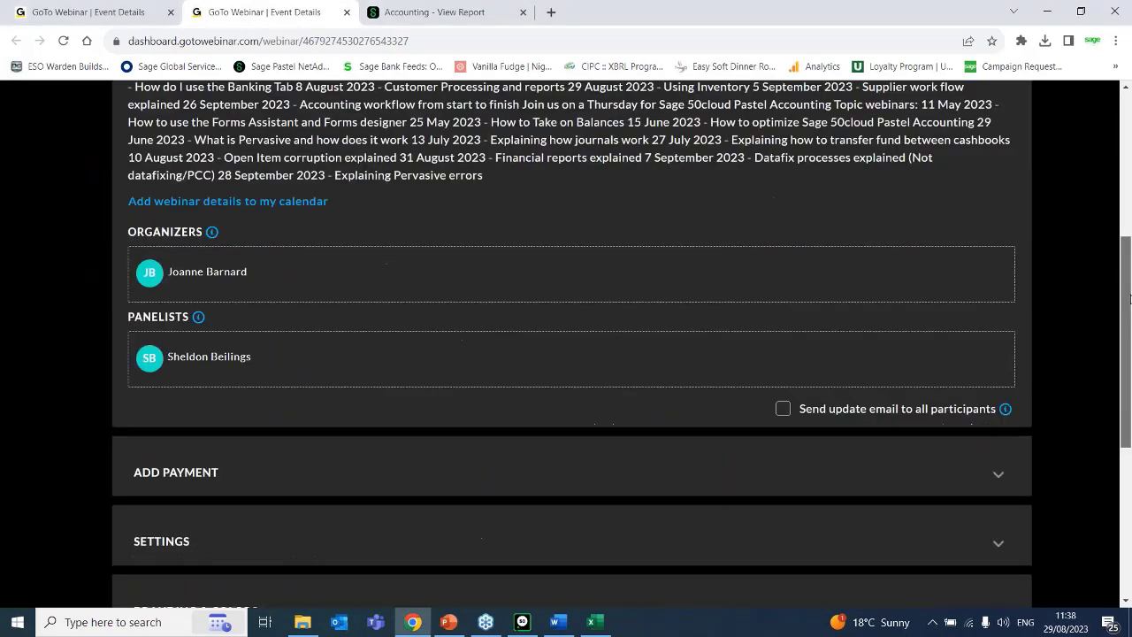
scroll(571, 448, down, 5)
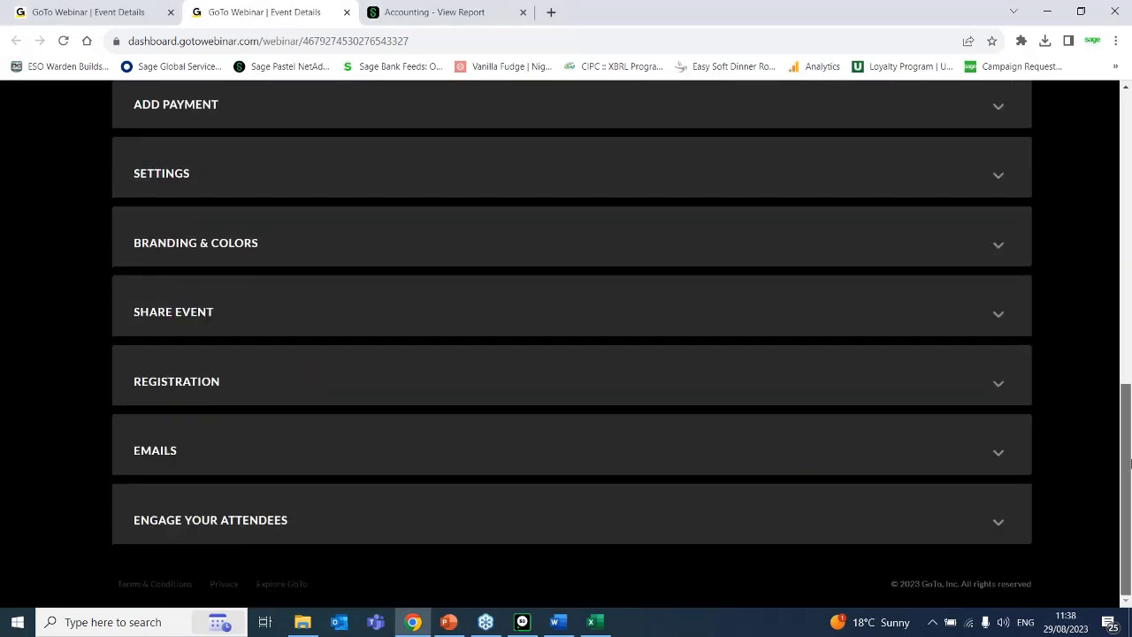
click(287, 307)
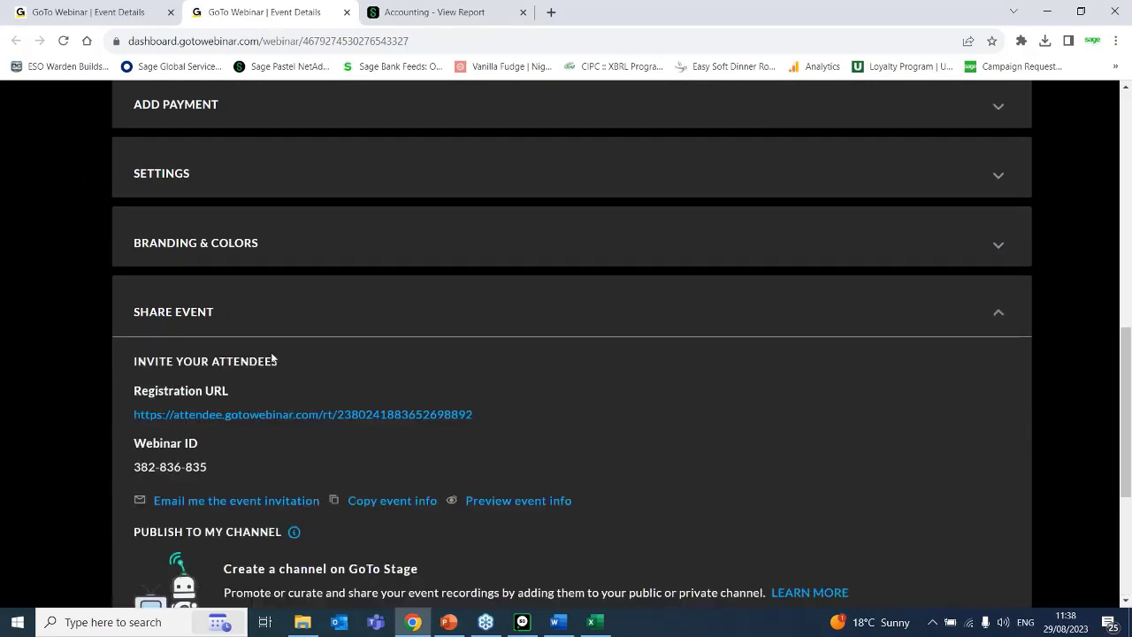
click(272, 414)
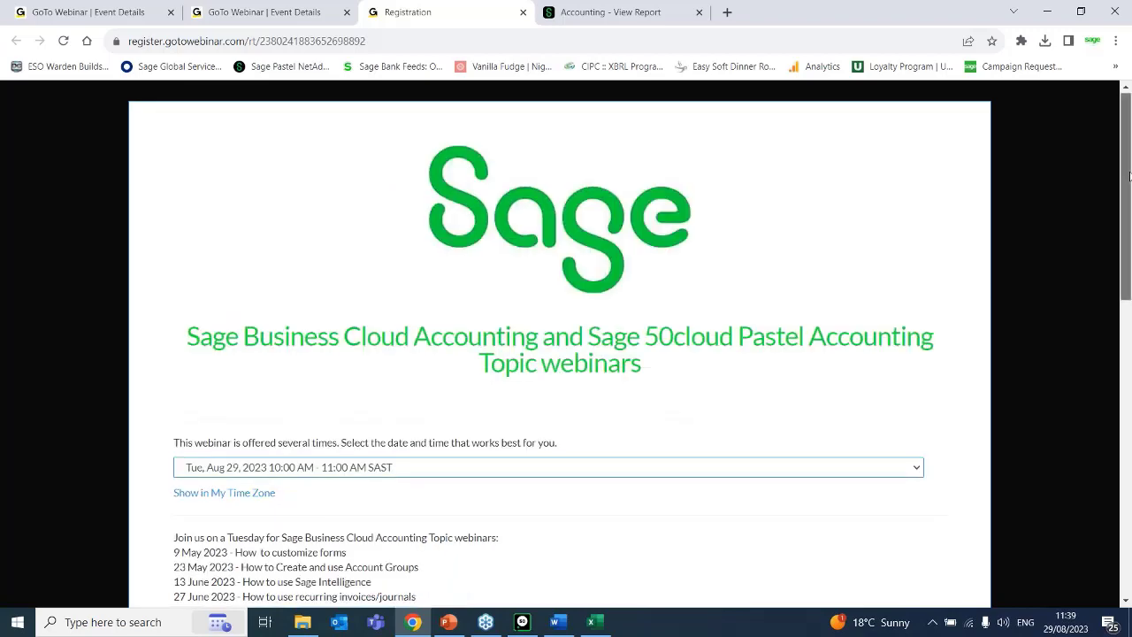
Examine the webinar schedule on the registration page and highlight "Tuesday for Sage Business Cloud Accounting".
scroll(1130, 247, down, 3)
scroll(1130, 275, down, 1)
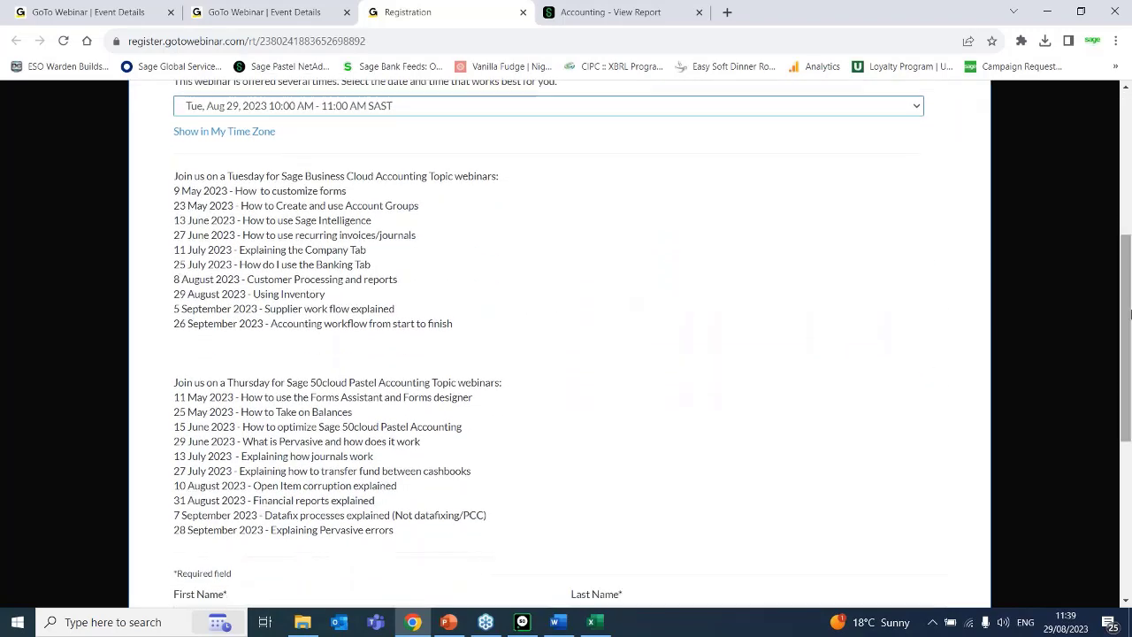
drag(428, 176, 228, 175)
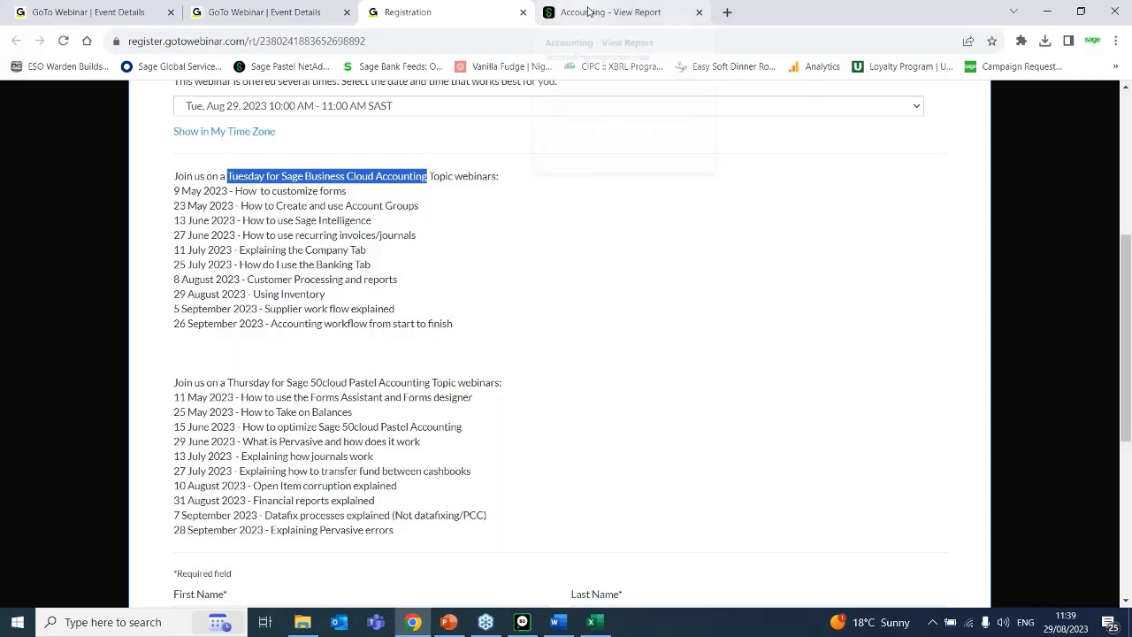
mouse_move(588, 10)
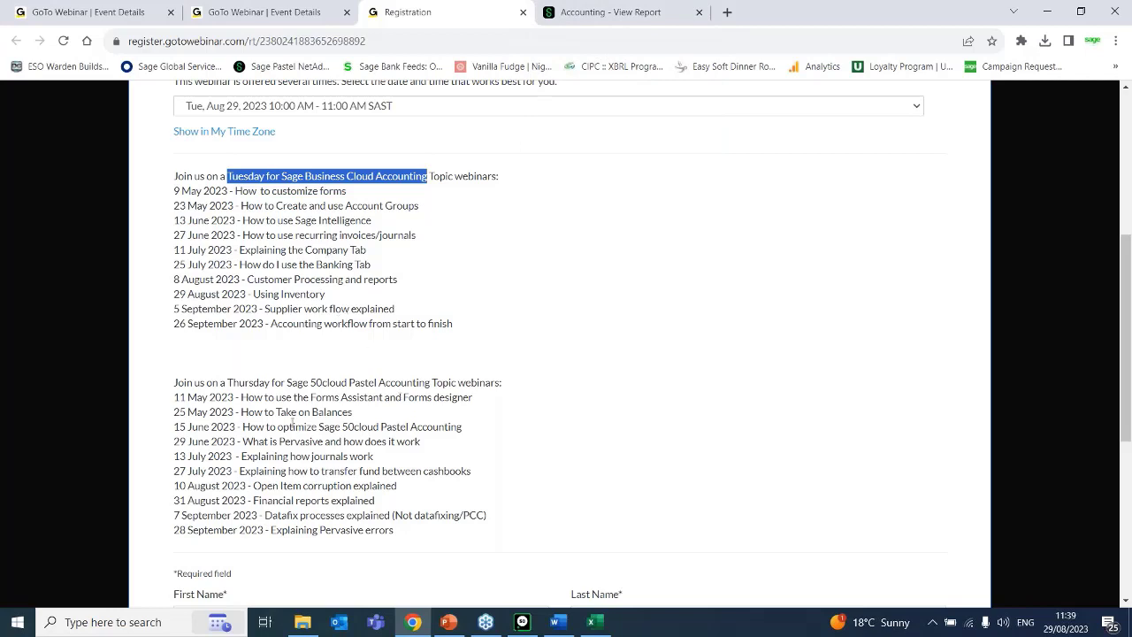
Switch to the Sage Pastel demo company to view the Edit Inventory window, and return to the browser.
click(523, 622)
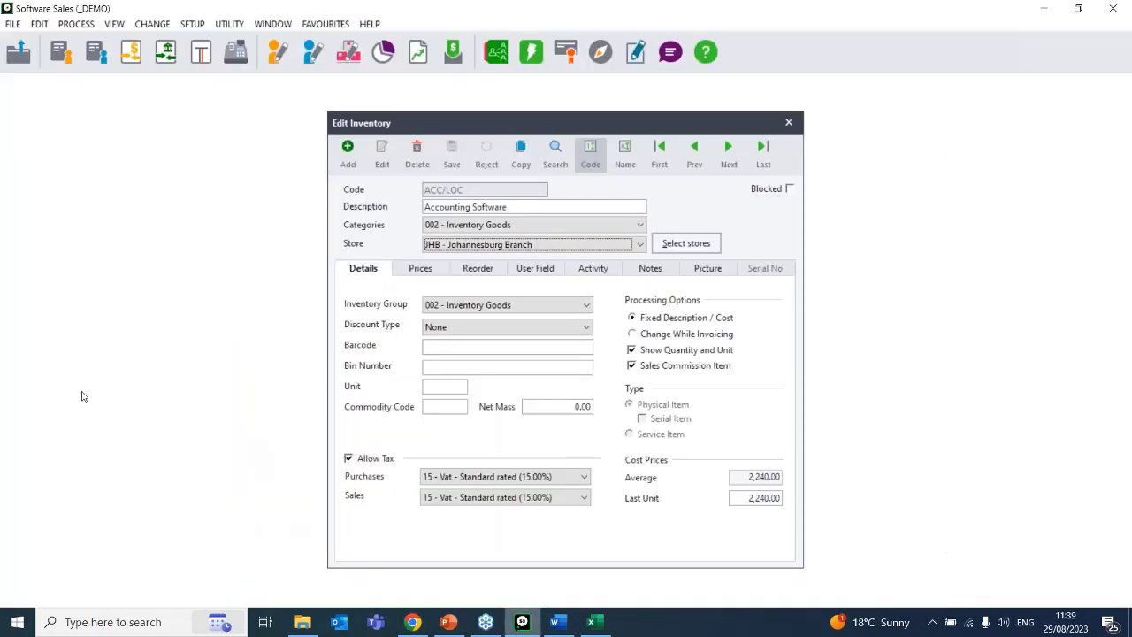
click(412, 623)
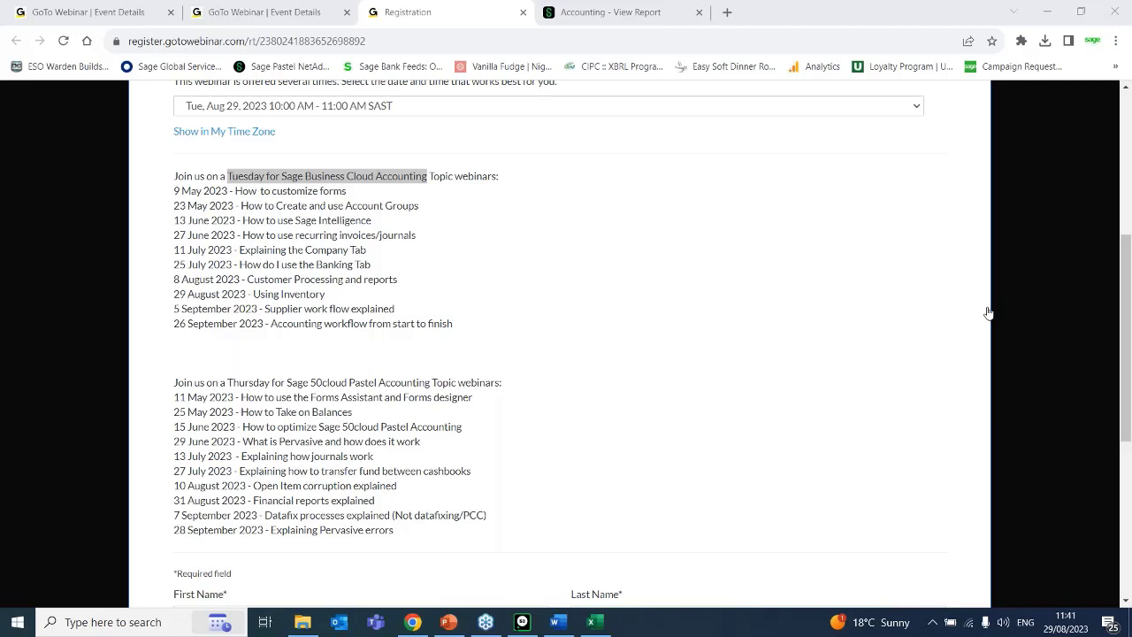
Load sage.com/za in a new browser tab, closing the search prompt and accepting the cookie notice.
click(727, 15)
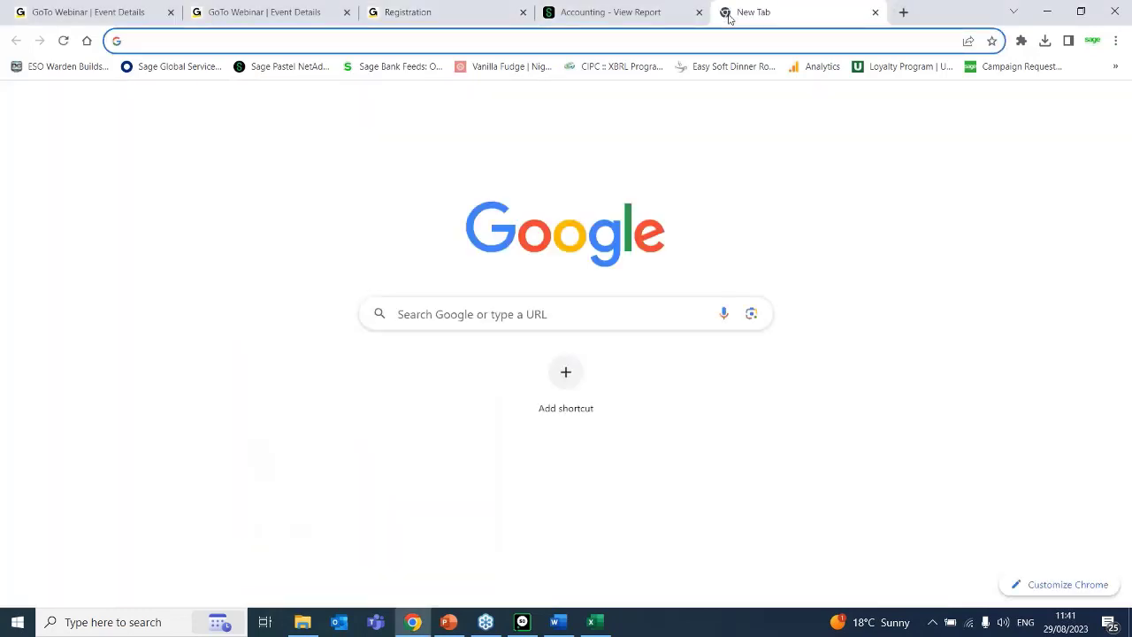
text(sage)
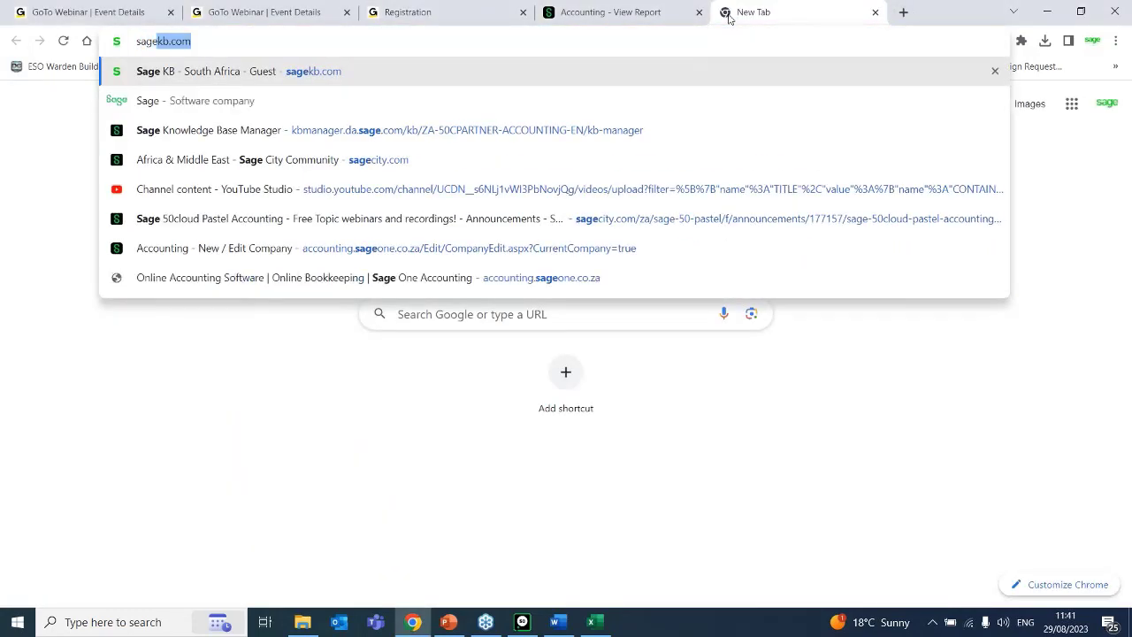
text(.com.)
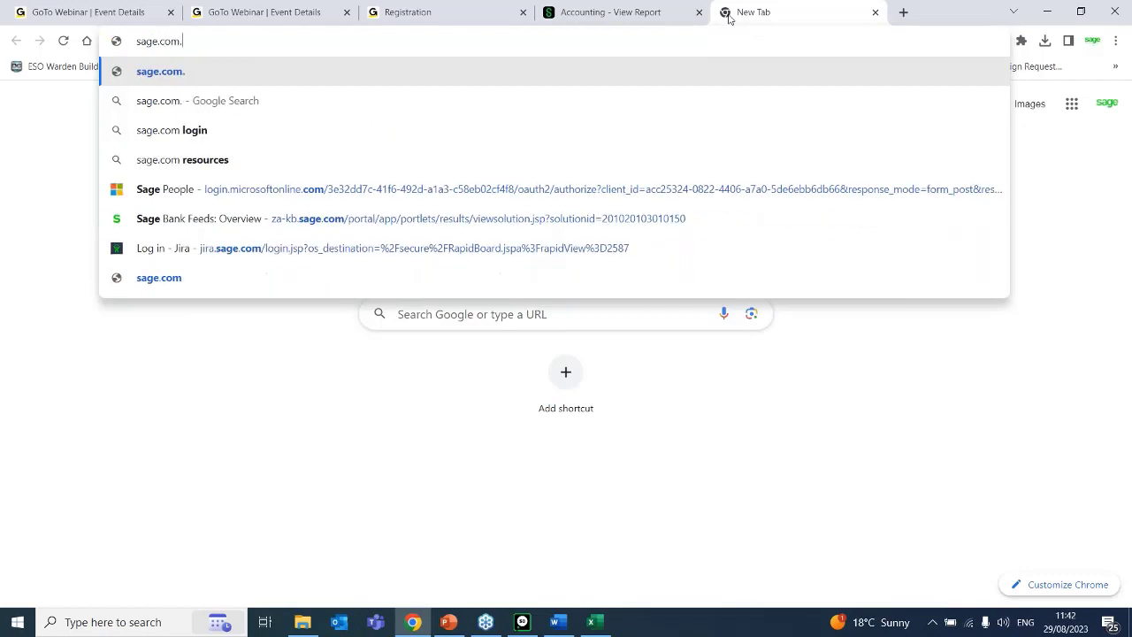
text(za)
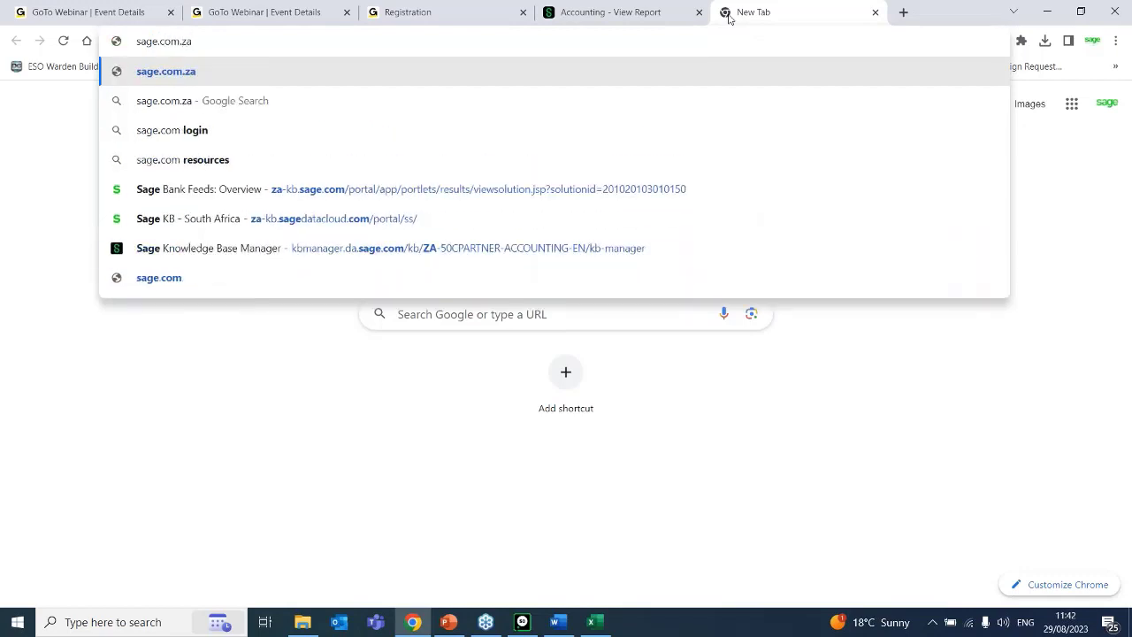
key(BackSpace)
key(BackSpace)
key(BackSpace)
text(/za)
key(Return)
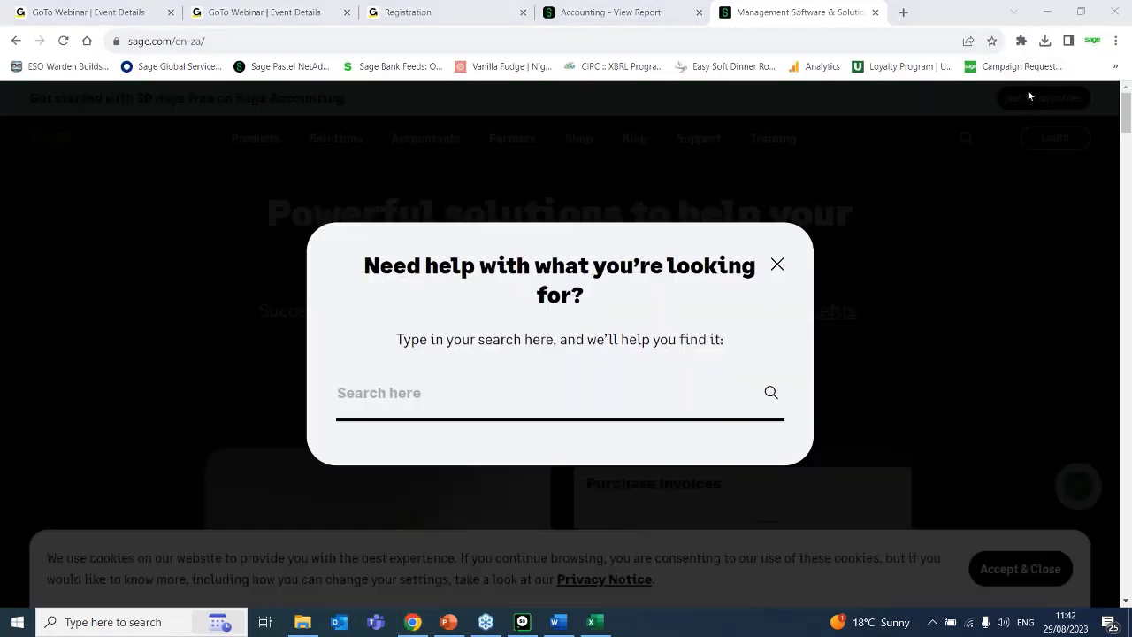
click(776, 265)
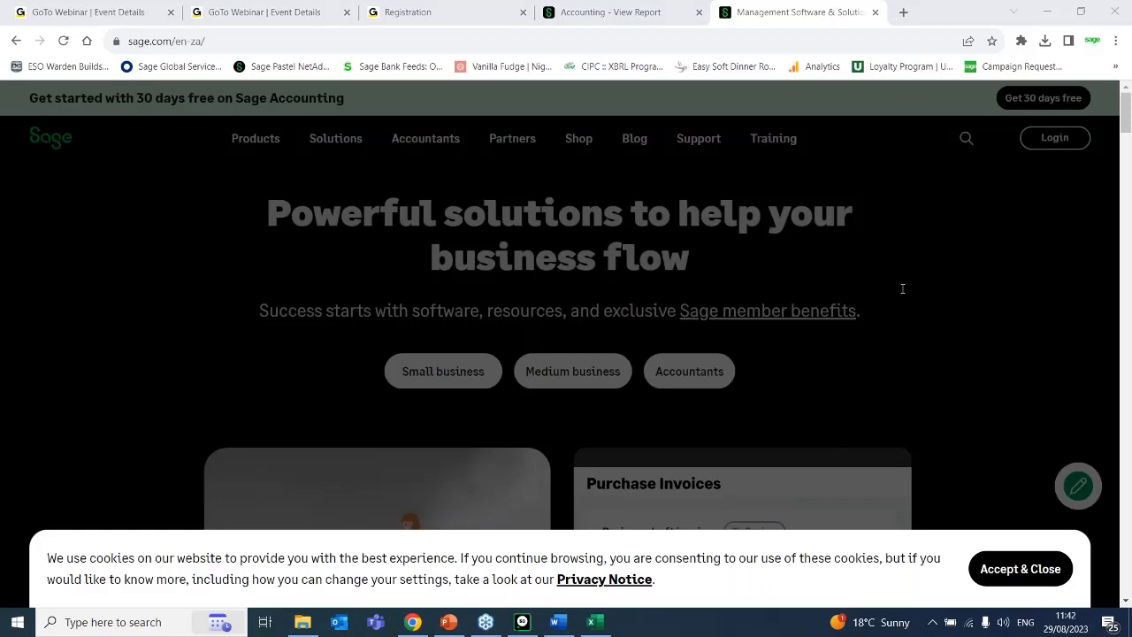
click(1019, 570)
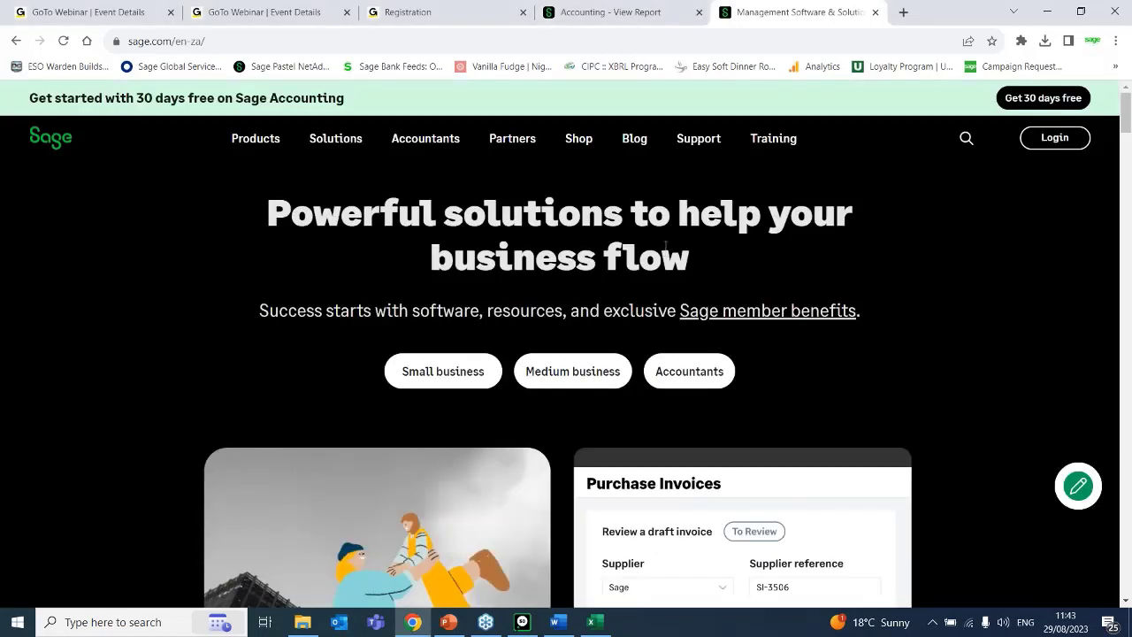
Go to the Sage website's Support page and open the Resource Centre for Sage Business Cloud Accounting.
click(699, 142)
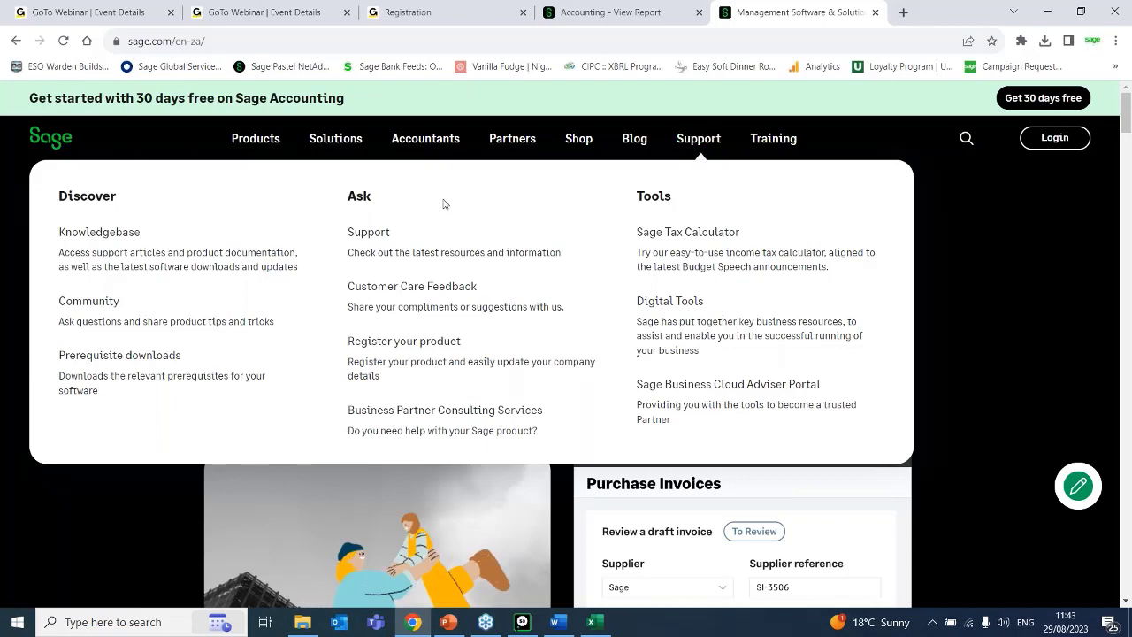
click(370, 239)
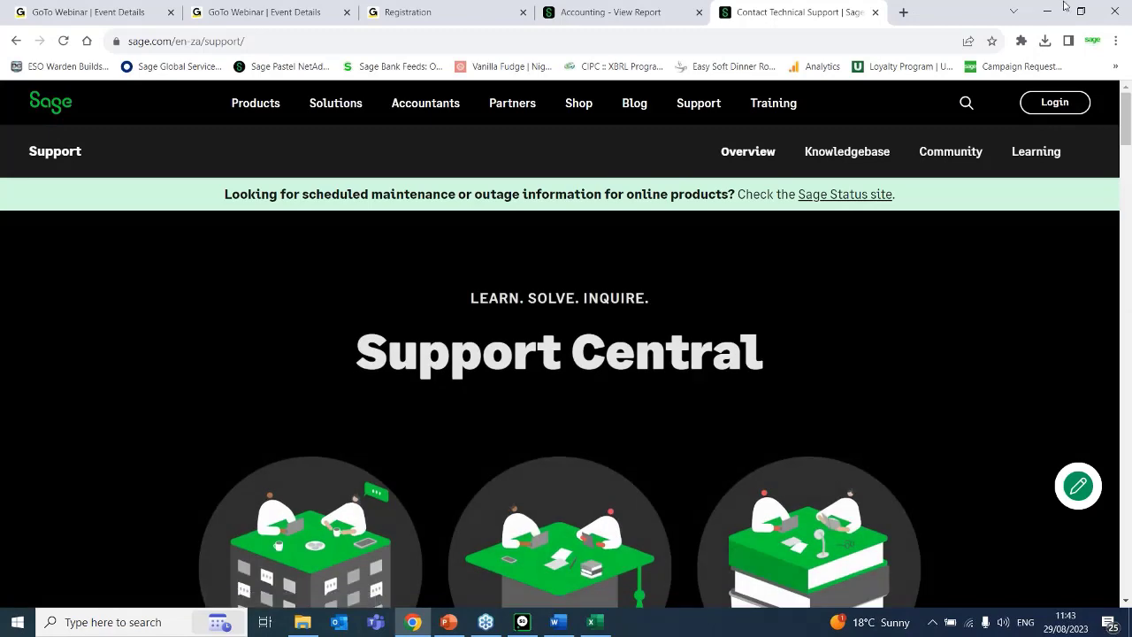
drag(1128, 116, 1129, 163)
scroll(1123, 177, down, 1)
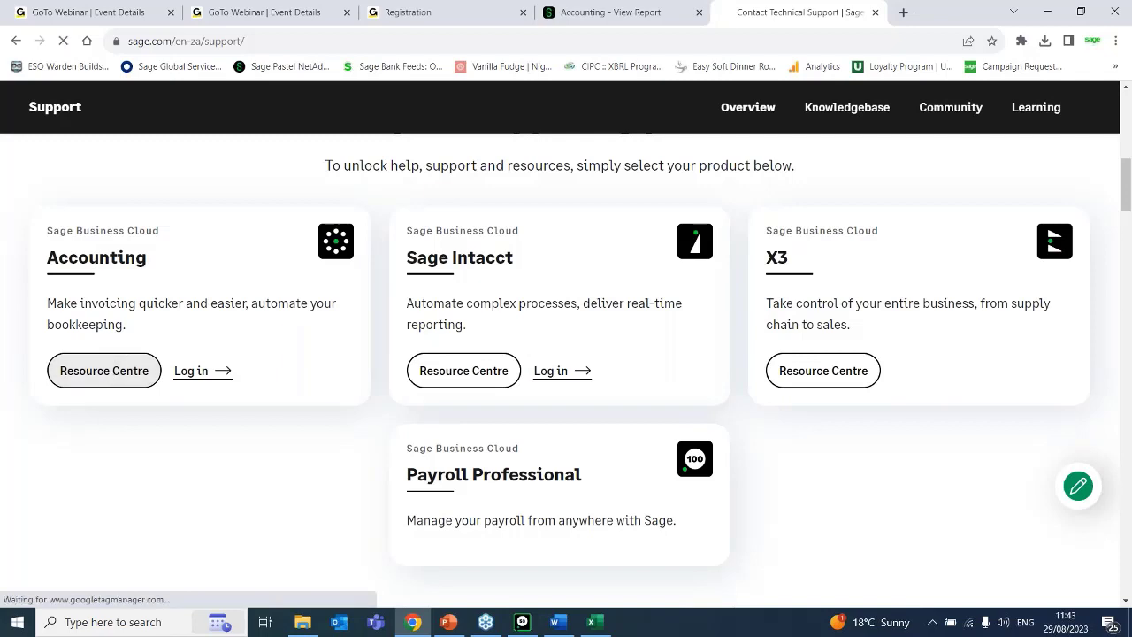
click(113, 377)
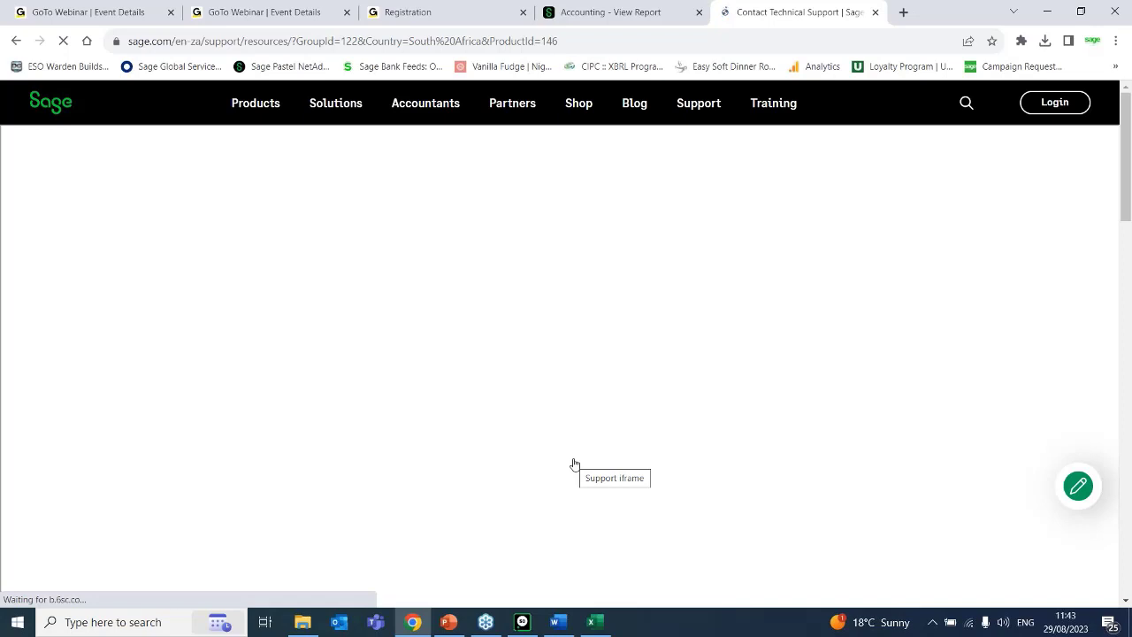
Look over the Sage Accounting community, knowledgebase and contact options, and open the chat with Pegg, the digital assistant.
click(1127, 476)
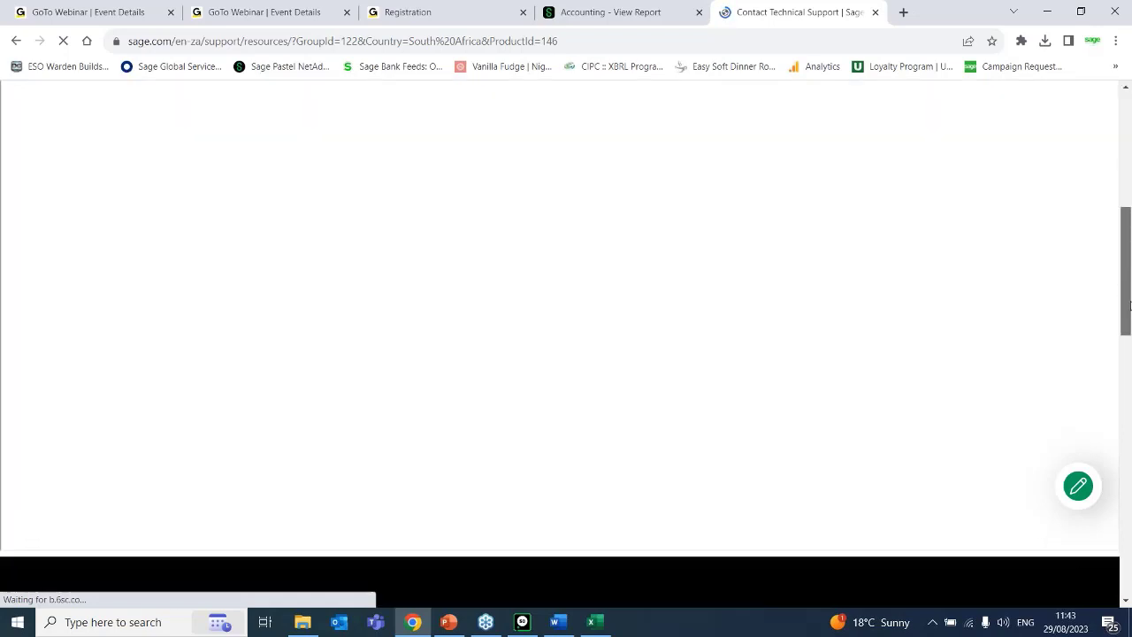
drag(1131, 476, 1115, 133)
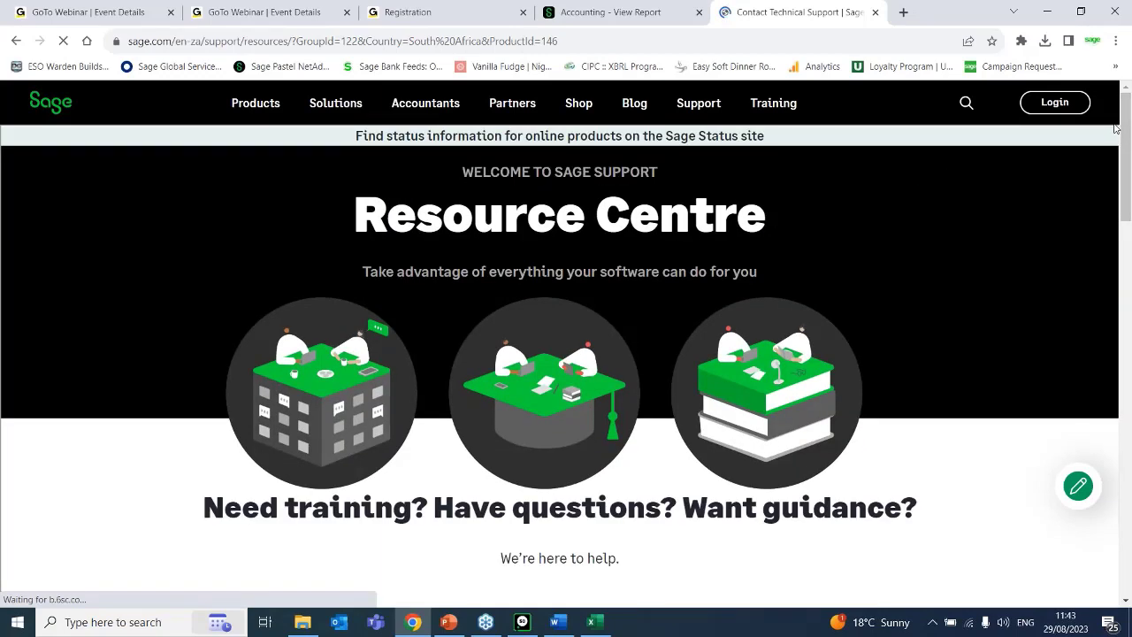
drag(1127, 129, 1128, 282)
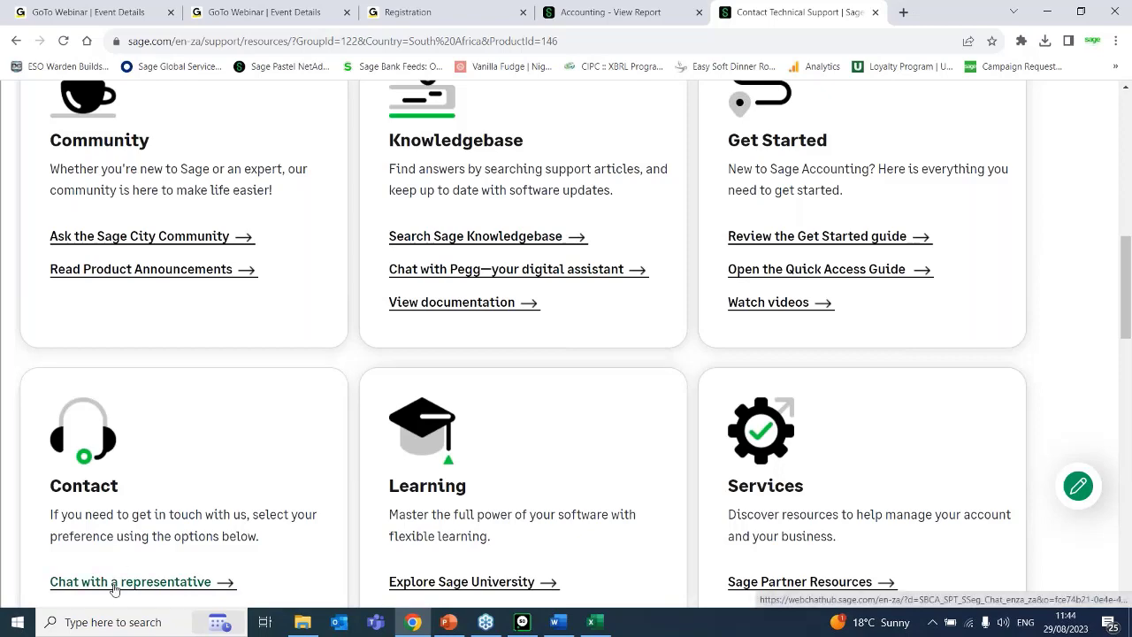
drag(1126, 251, 1109, 201)
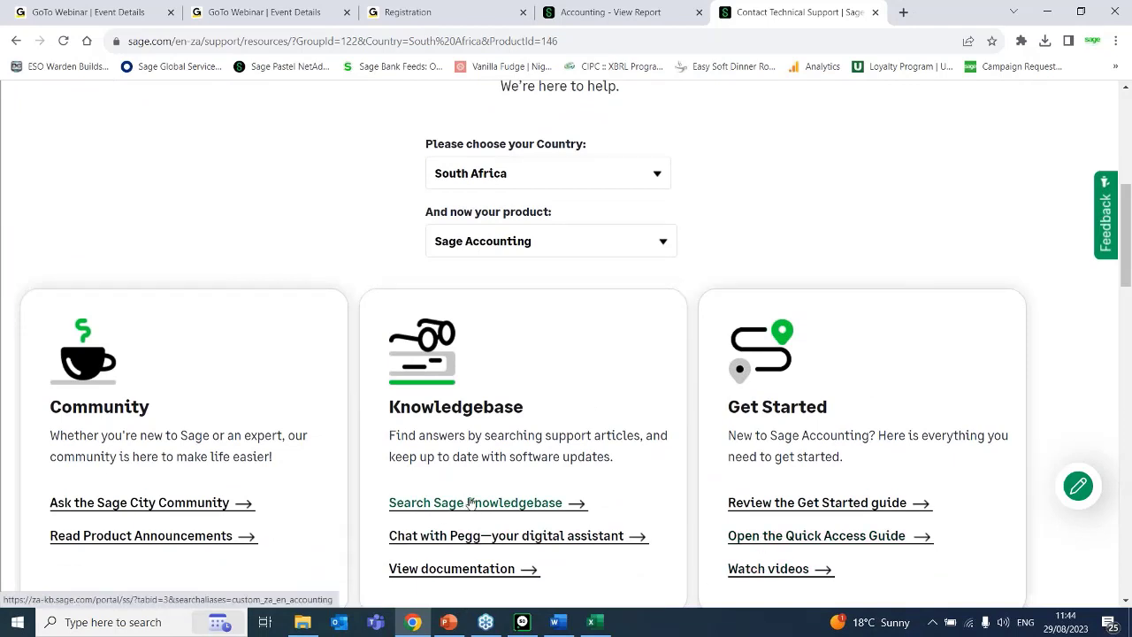
click(528, 542)
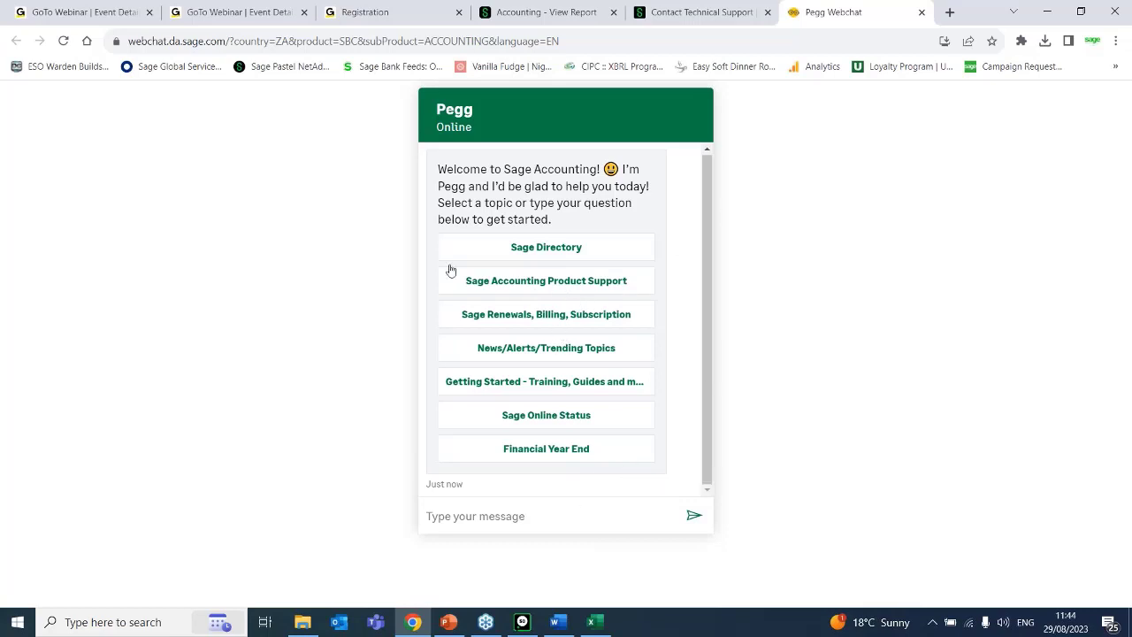
Glance at the Item Quantities report, switch to Outlook and search the current mailbox for "Newsflash".
click(509, 13)
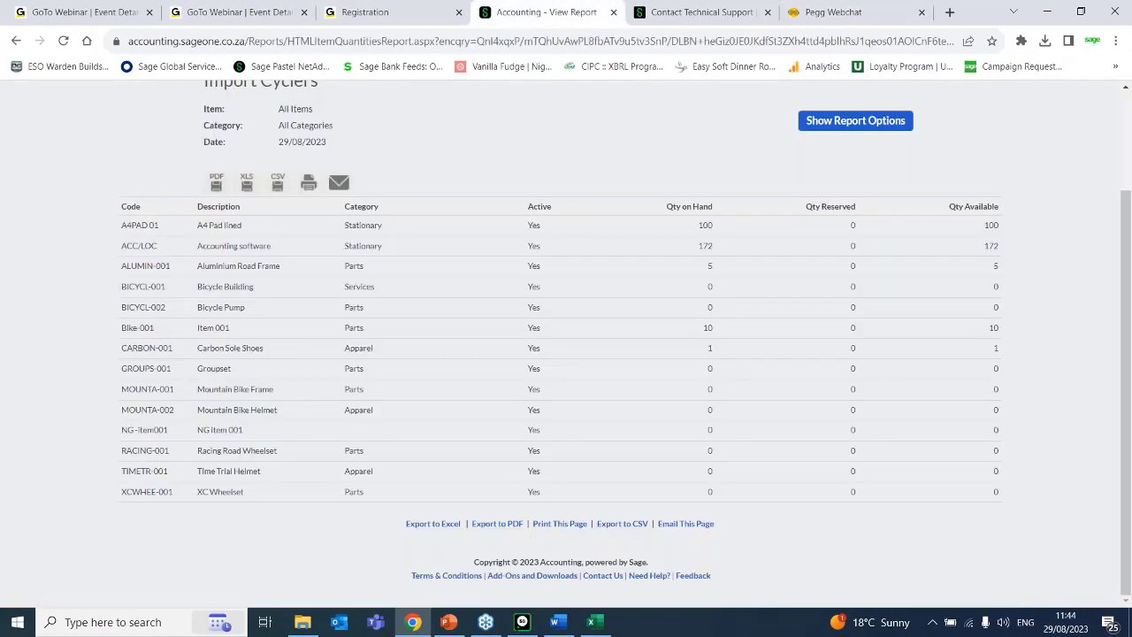
click(334, 624)
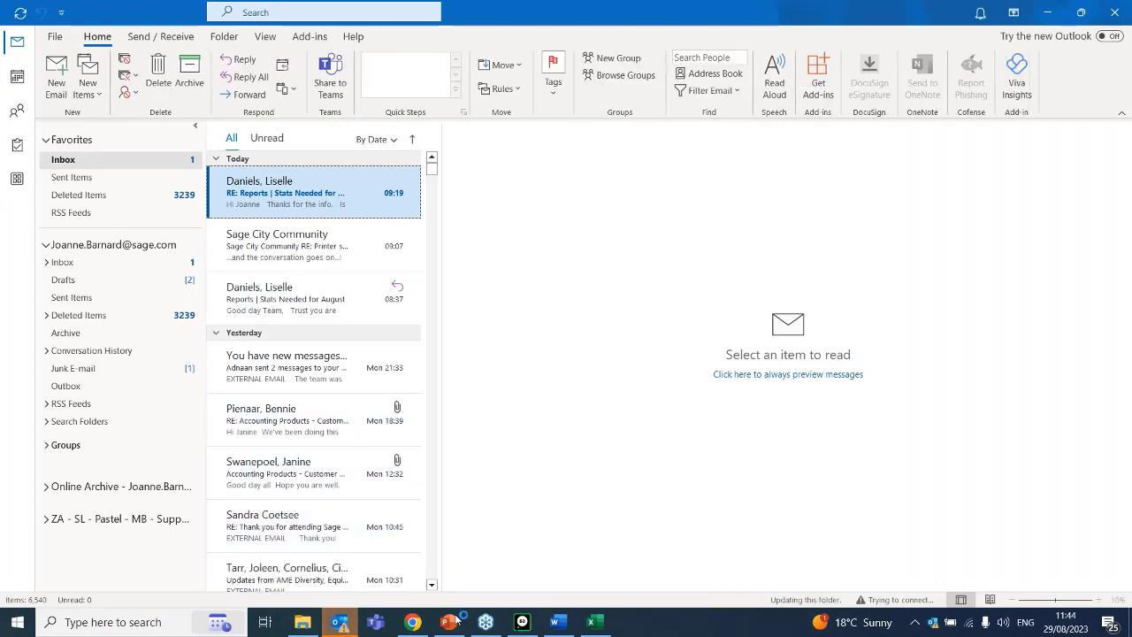
click(292, 13)
text(Ne)
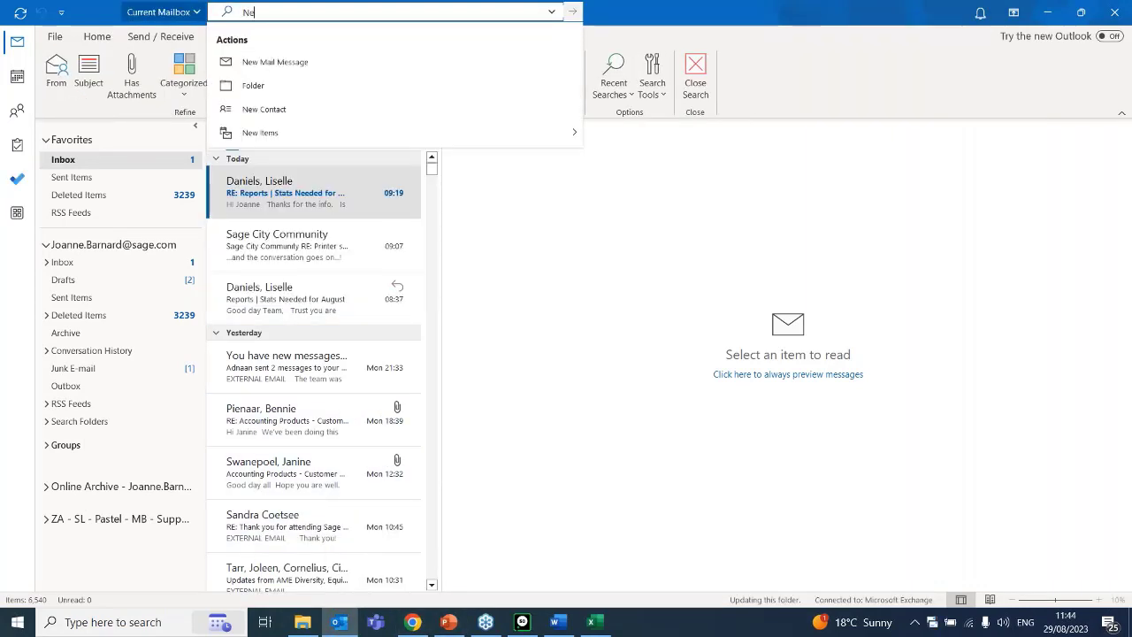
text(wsflash)
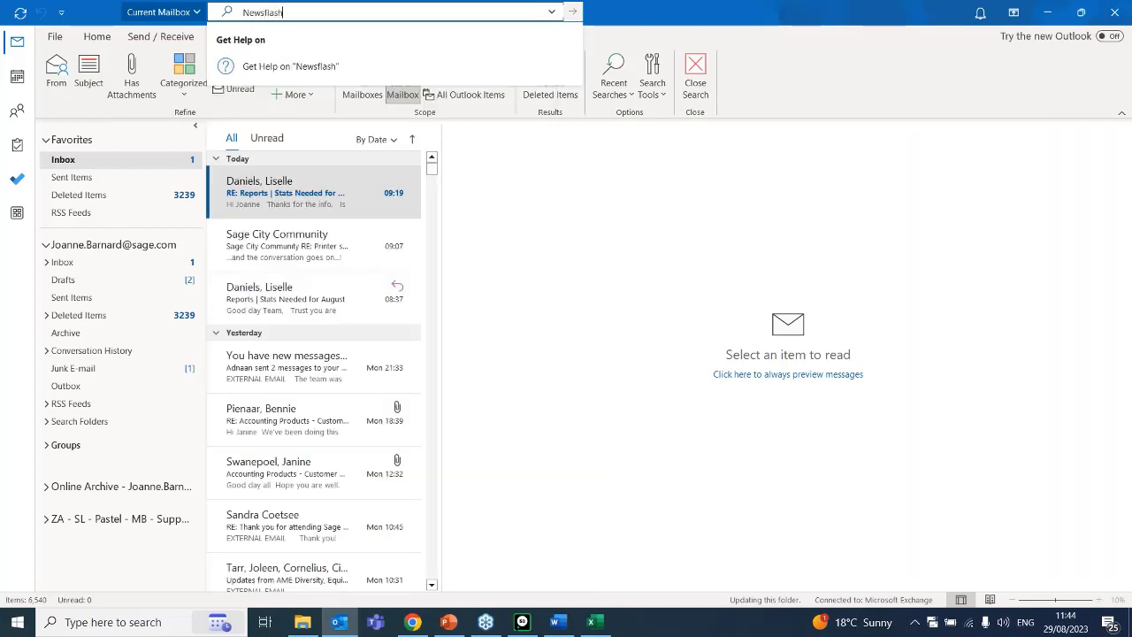
key(Return)
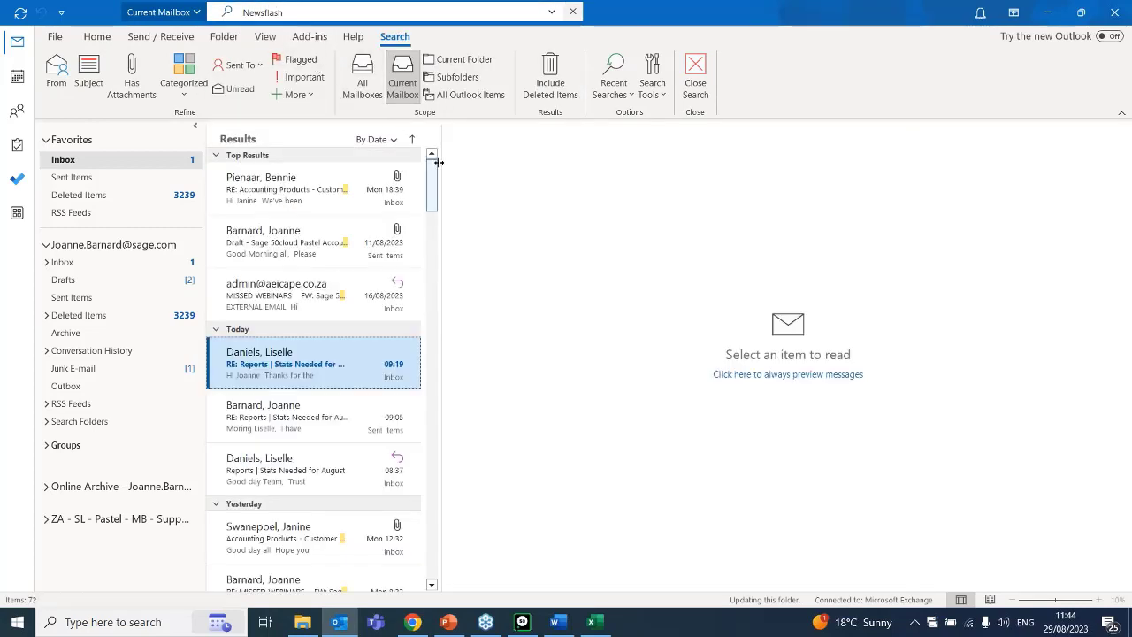
View the draft Sage 50cloud Pastel newsflash e-mail and open "Sage Business Cloud Accounting: Newsflash August 2023".
click(330, 258)
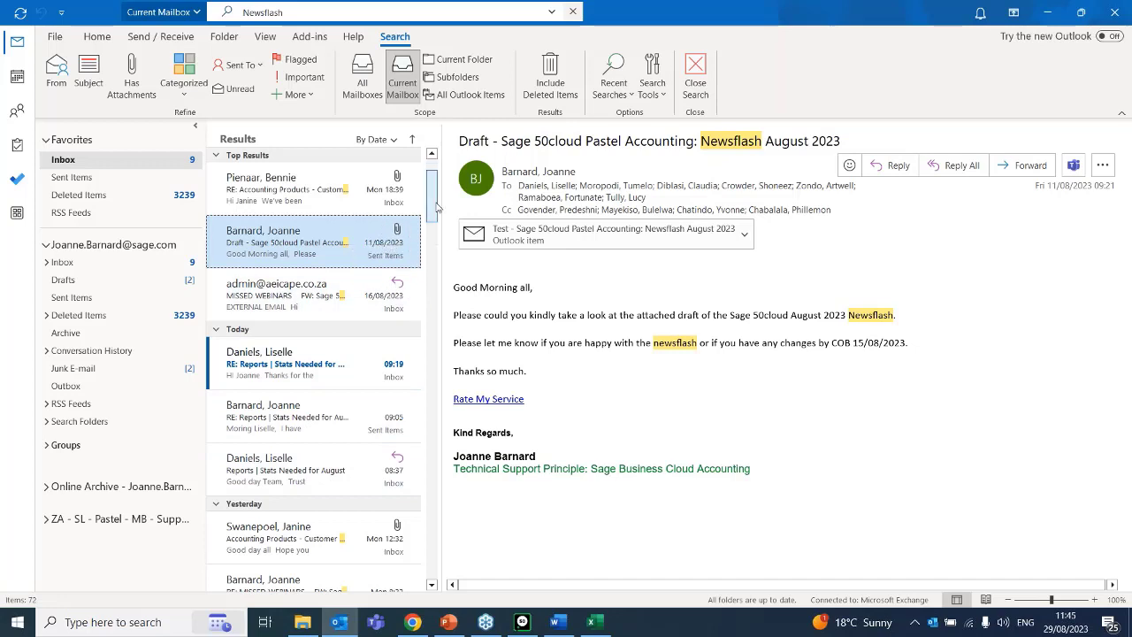
drag(434, 193, 434, 209)
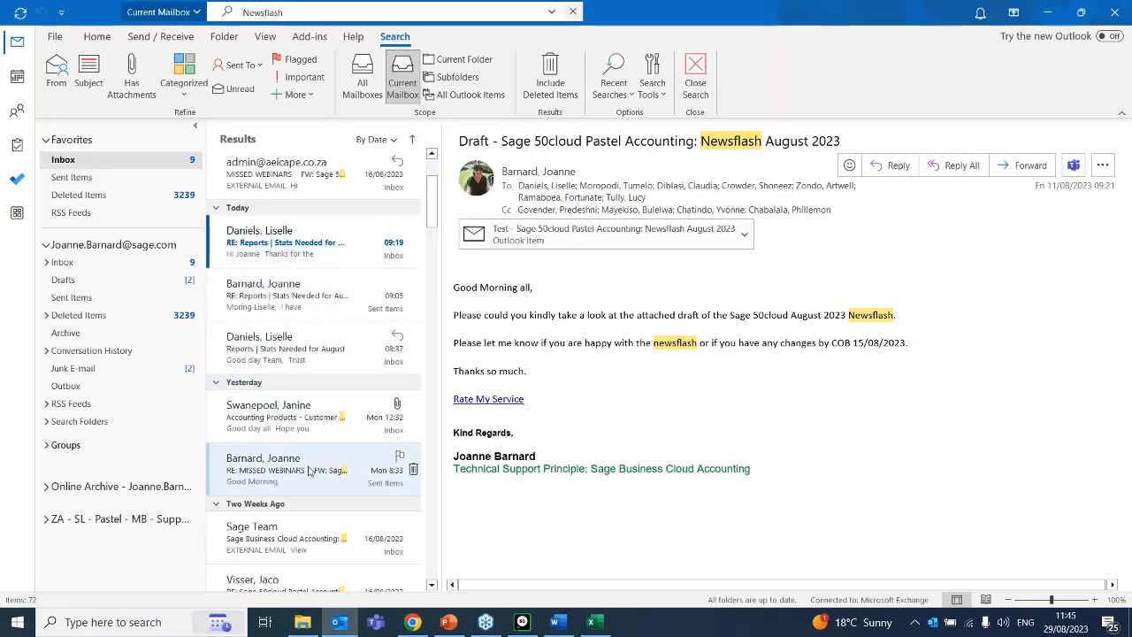
click(330, 541)
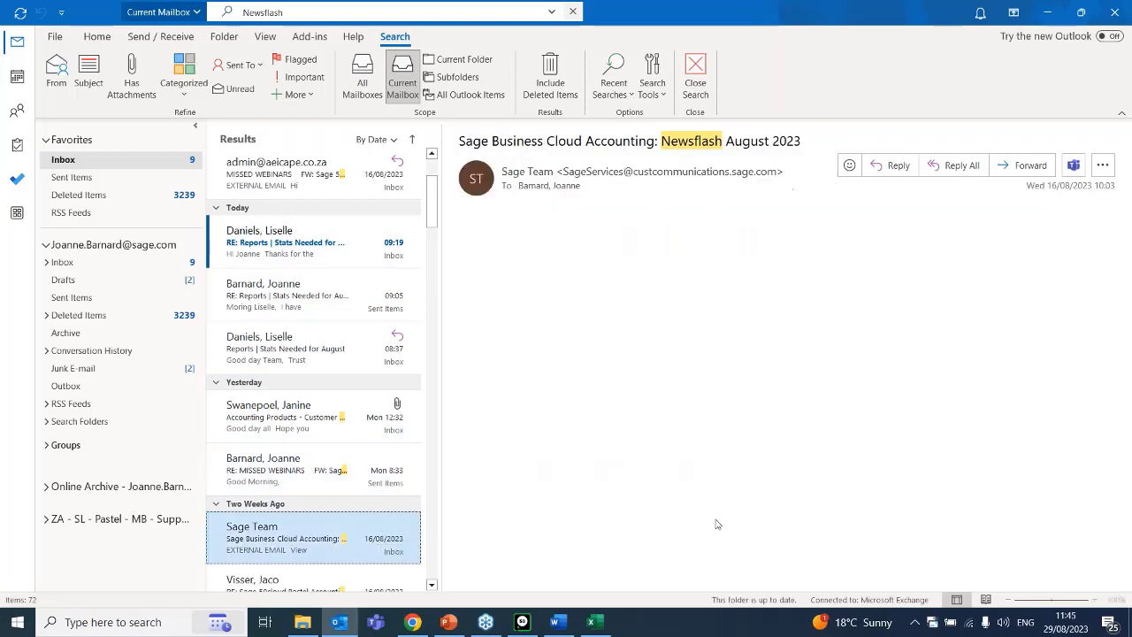
Find the Sage Accounting Directory in the newsflash, highlight the Support e-mail address, and close the meeting reminder.
drag(1127, 234, 1126, 534)
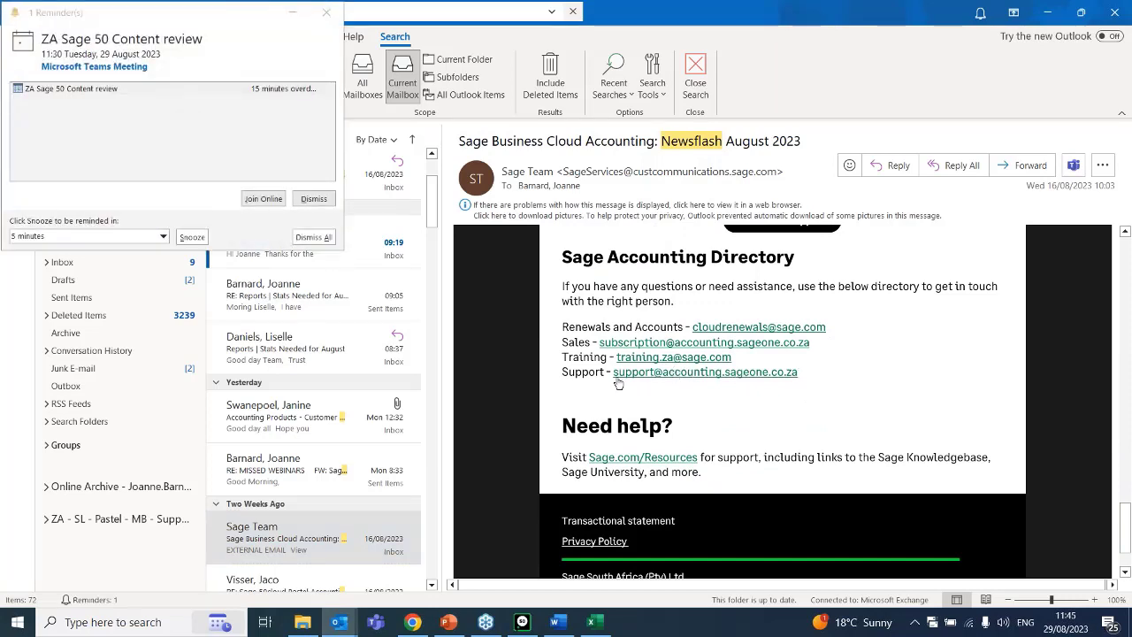
drag(611, 372, 805, 375)
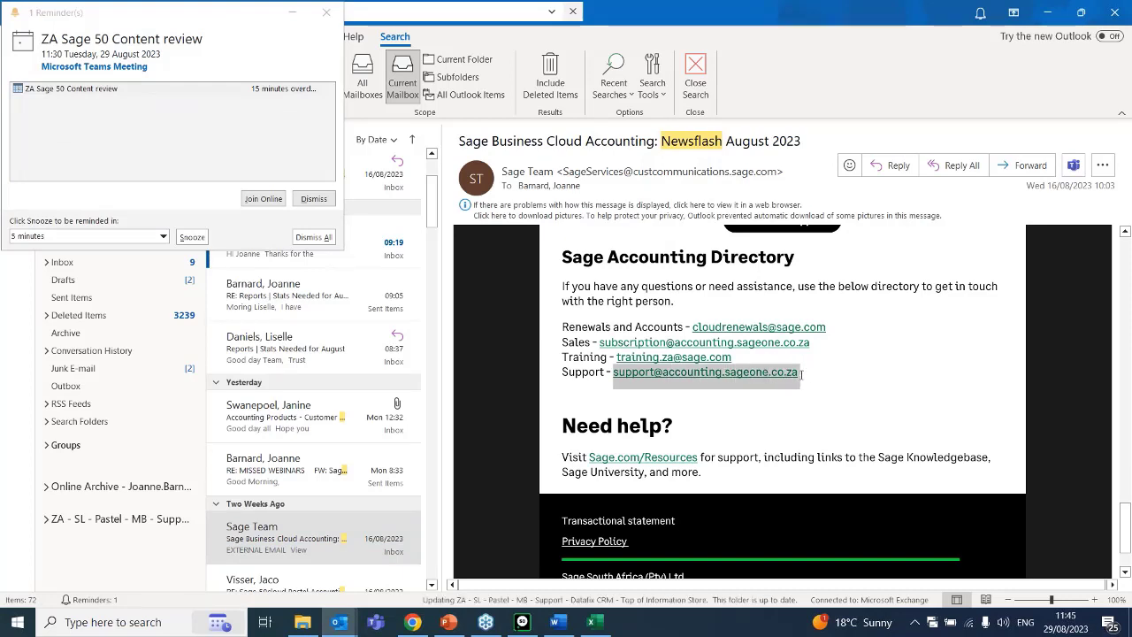
click(887, 399)
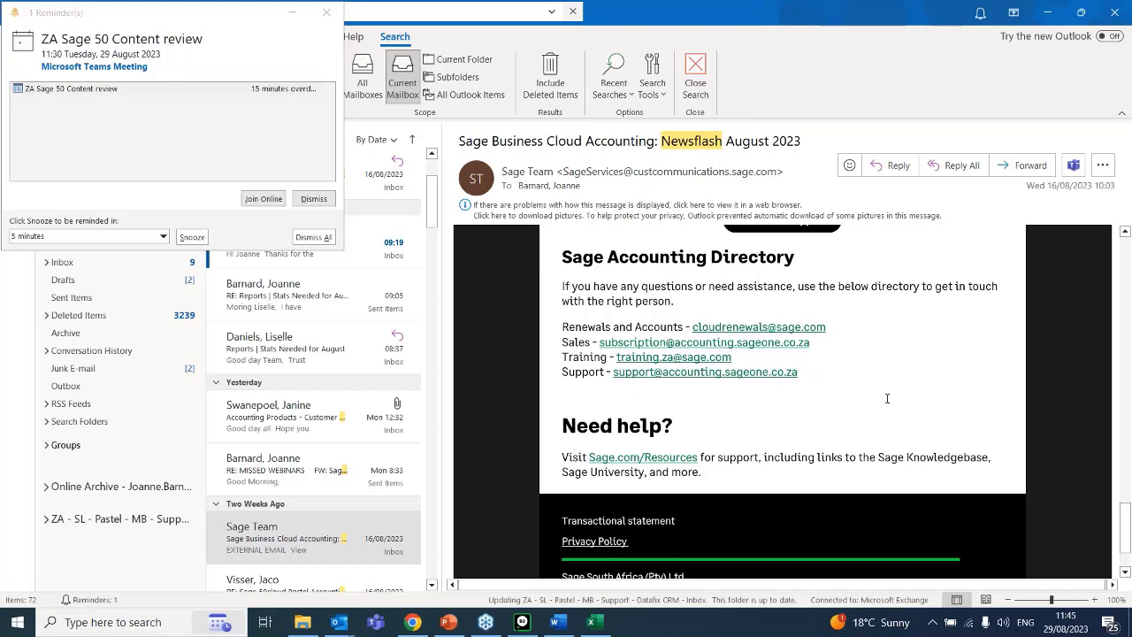
click(326, 12)
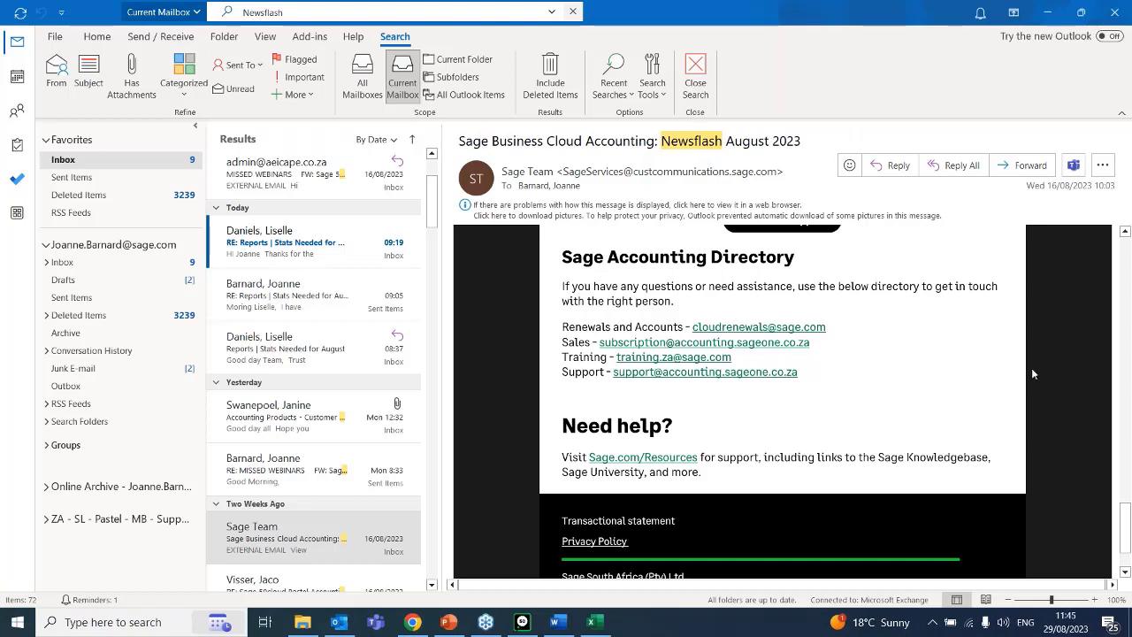
Return to the browser's webinar registration page and highlight the Tuesday topics from 9 May to 26 September 2023.
click(410, 624)
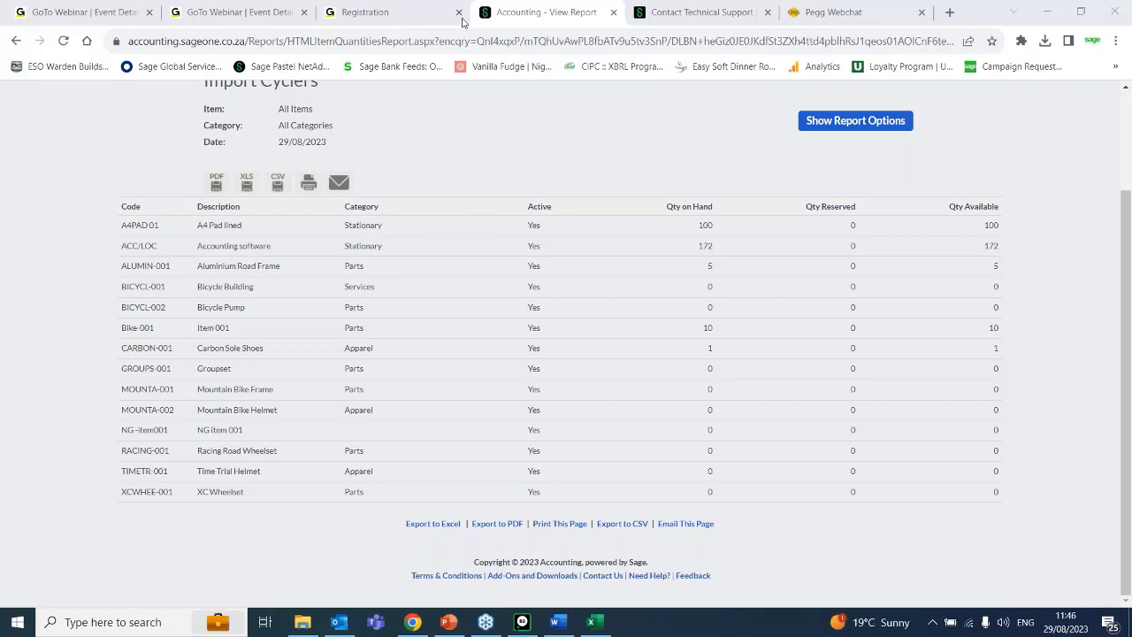
click(412, 12)
click(382, 235)
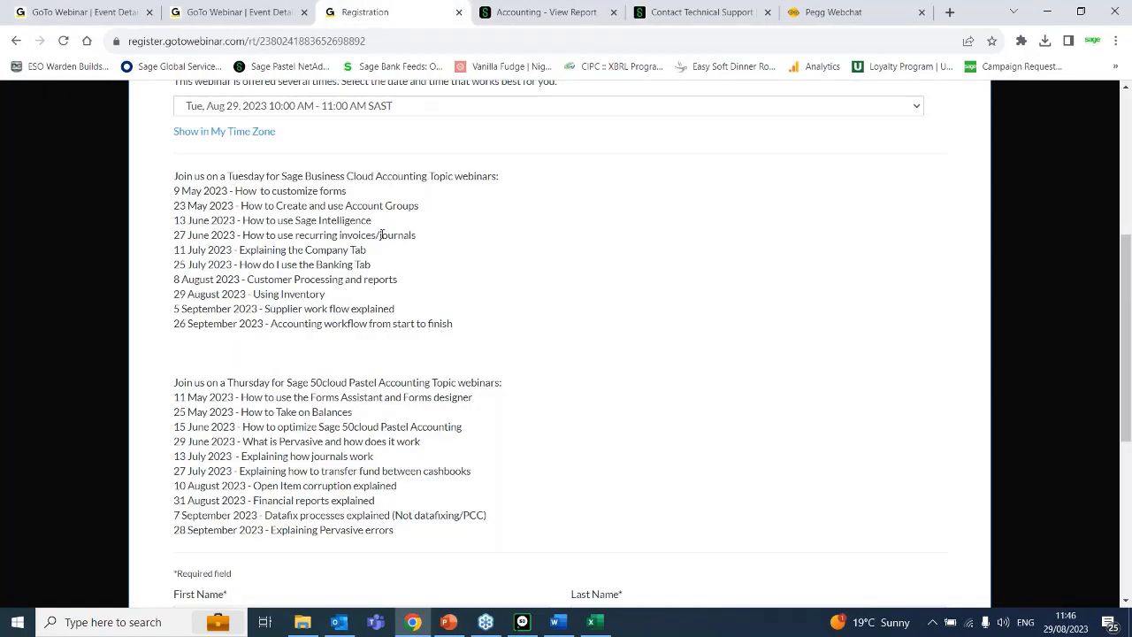
click(695, 57)
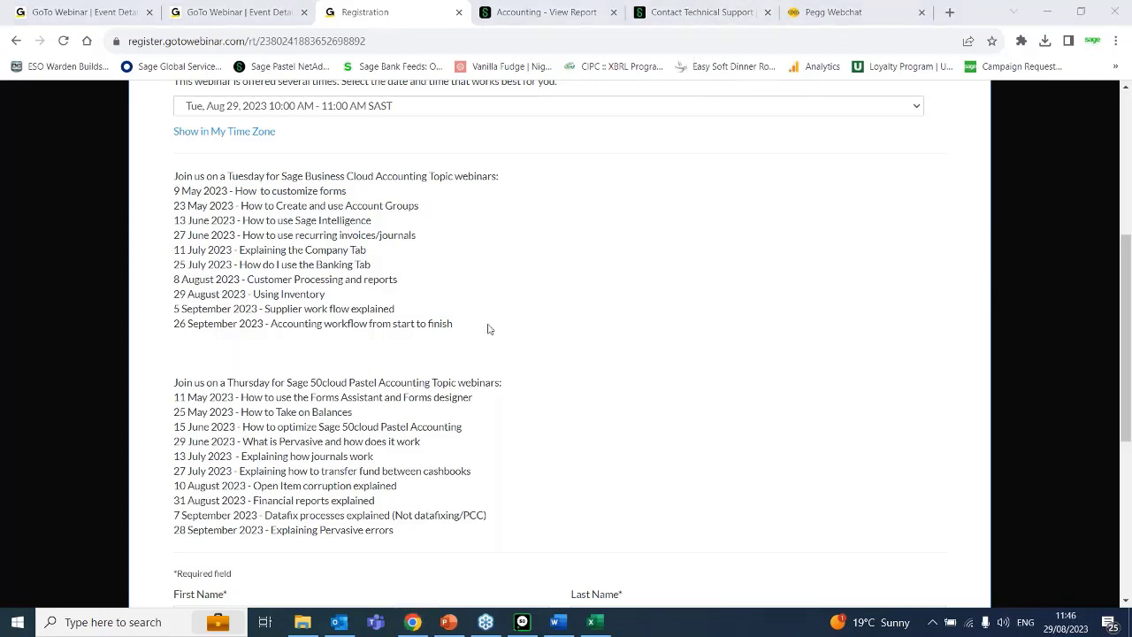
click(450, 323)
drag(450, 323, 164, 191)
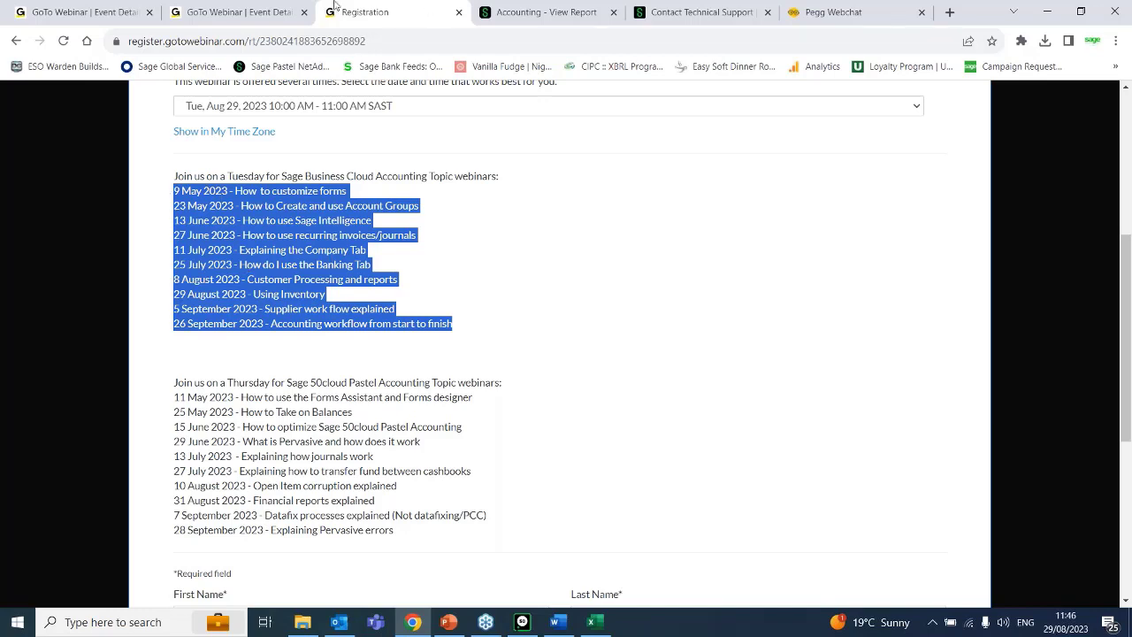
Open the GoTo Webinar Video Library and show the available options for the Thursday, 10 August 2023 webinar recording.
click(204, 11)
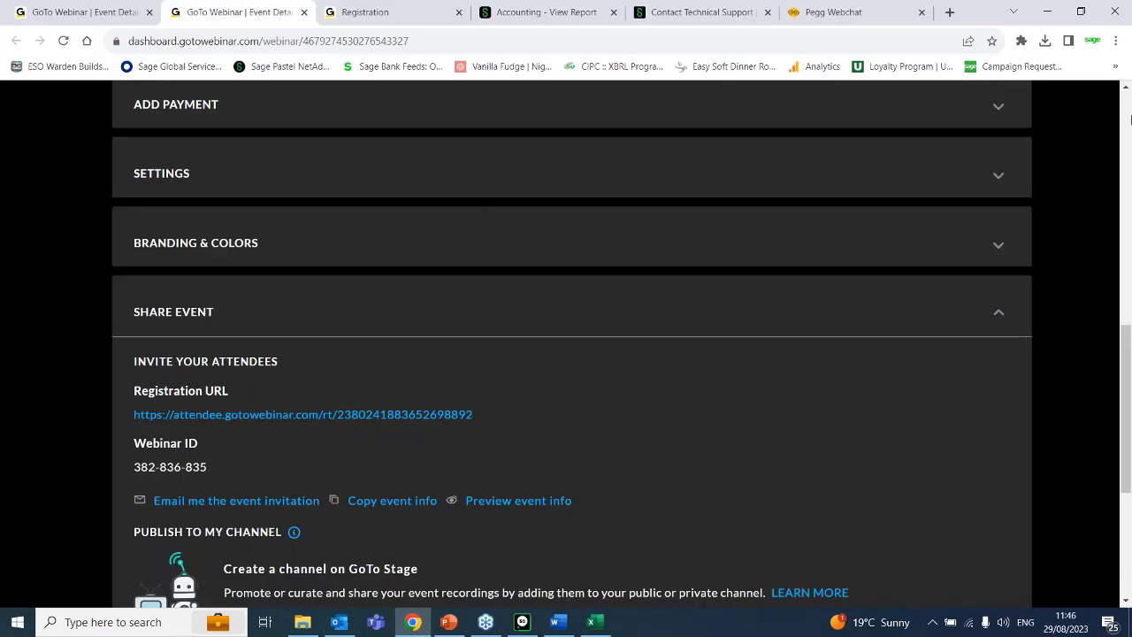
scroll(684, 214, up, 15)
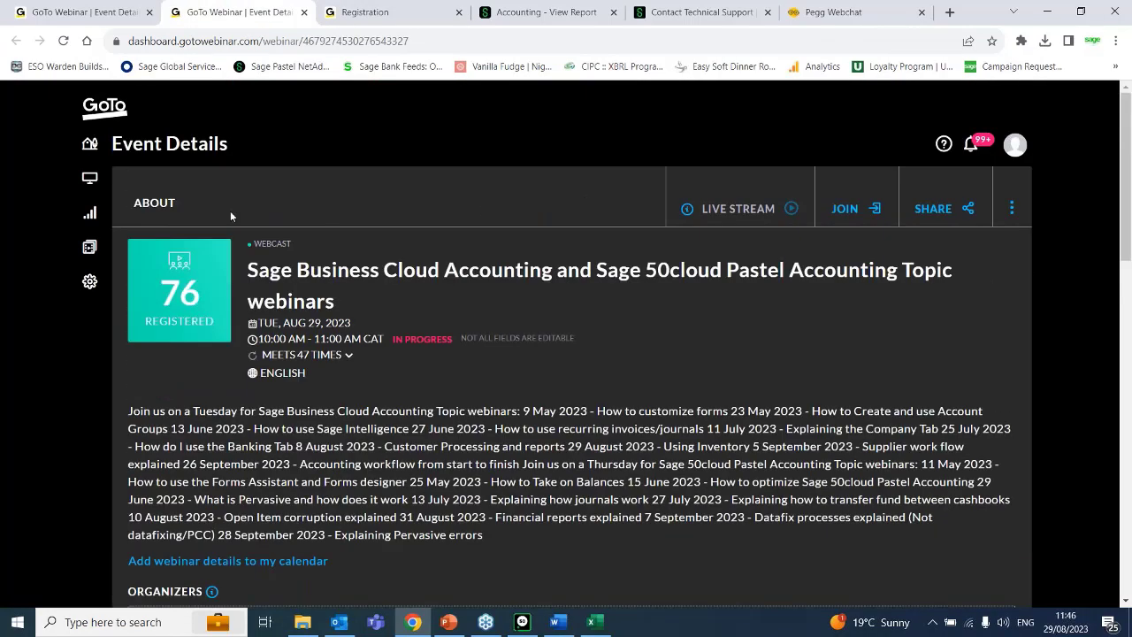
click(89, 247)
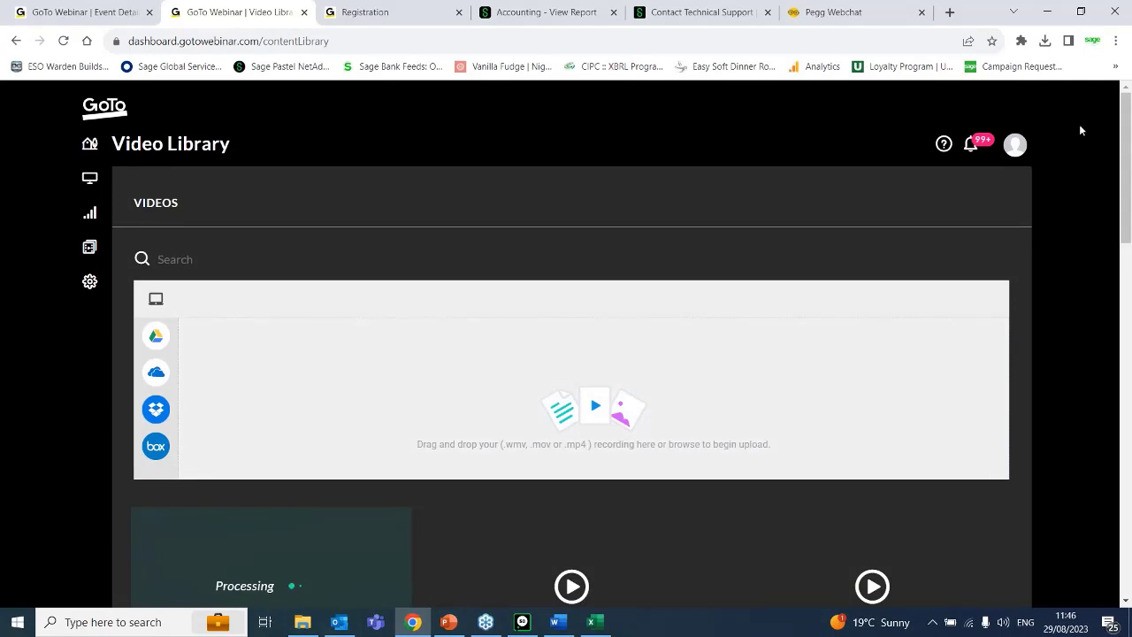
drag(1127, 144, 1131, 265)
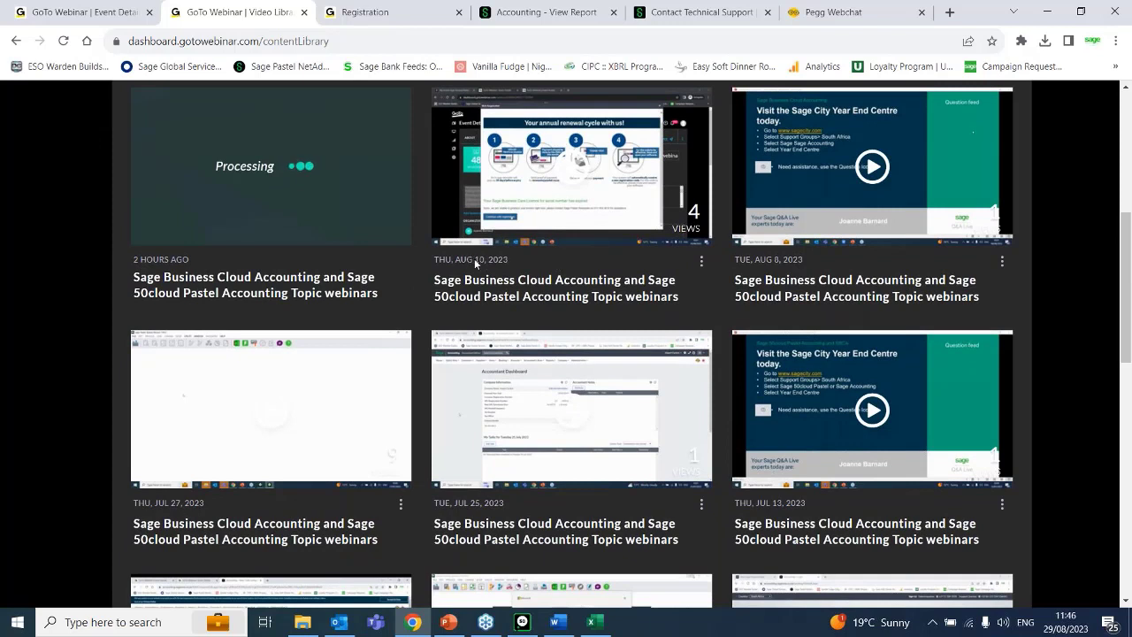
click(701, 262)
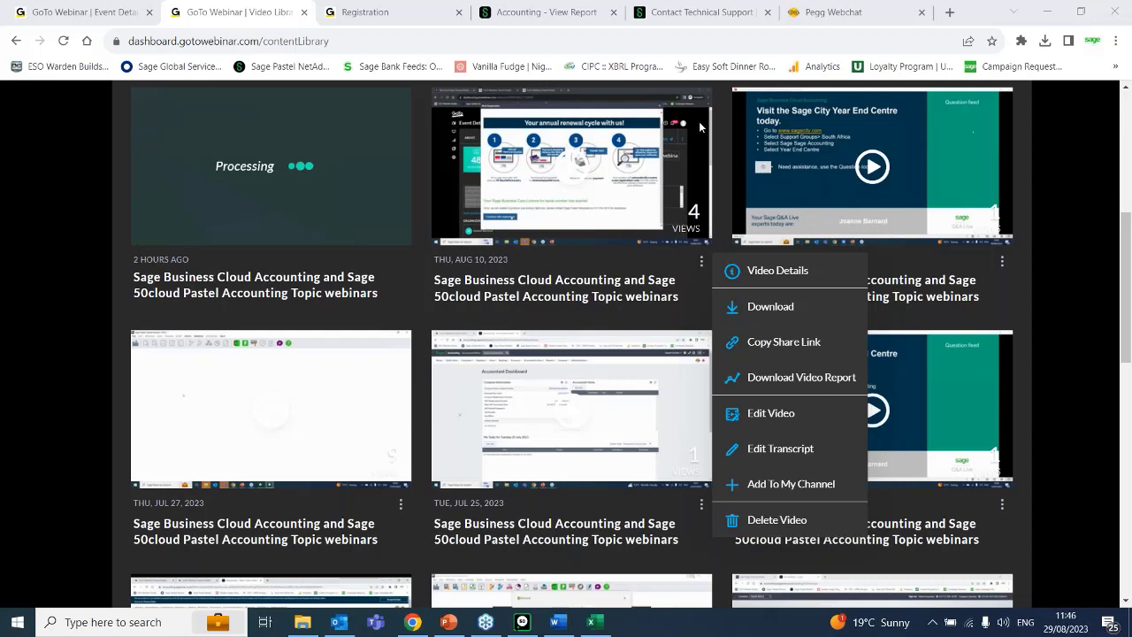
Glance at the webinar registration page, and switch to Outlook to view the Sage Accounting Directory in the August 2023 newsflash.
click(366, 10)
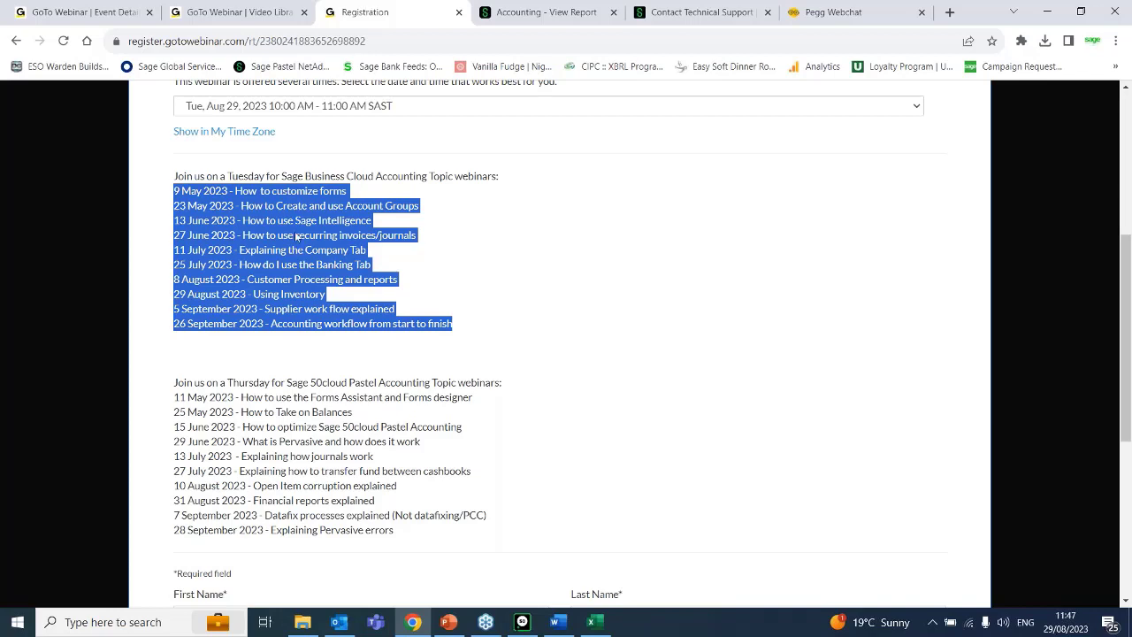
click(339, 622)
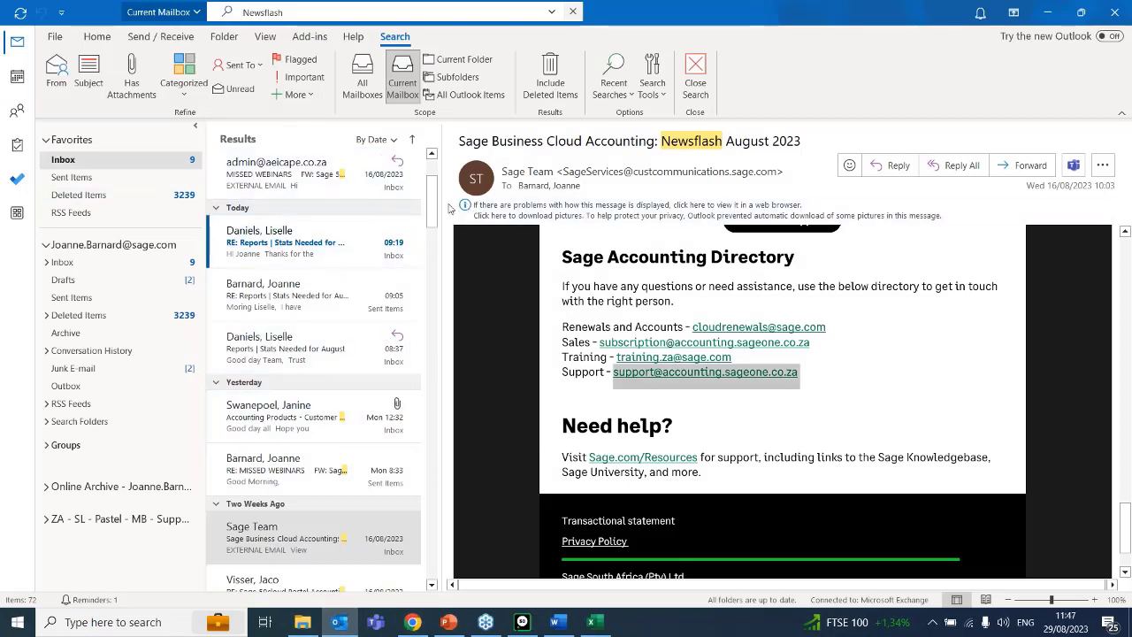
scroll(432, 190, up, 2)
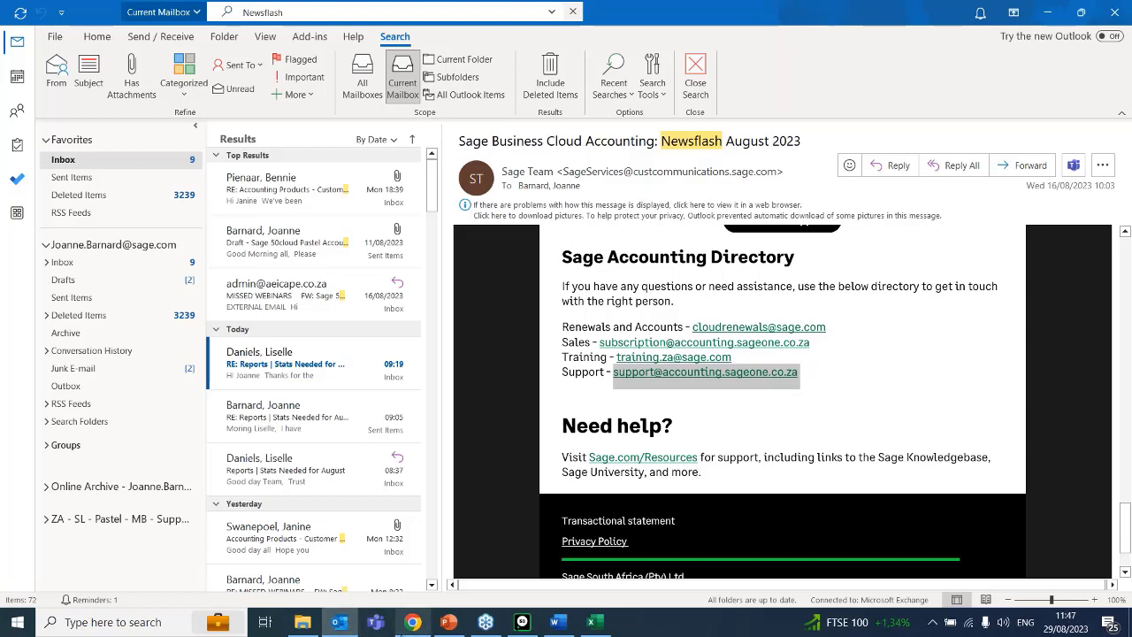
Switch back to the browser's webinar registration page and clear the highlight from the Tuesday topics.
click(407, 626)
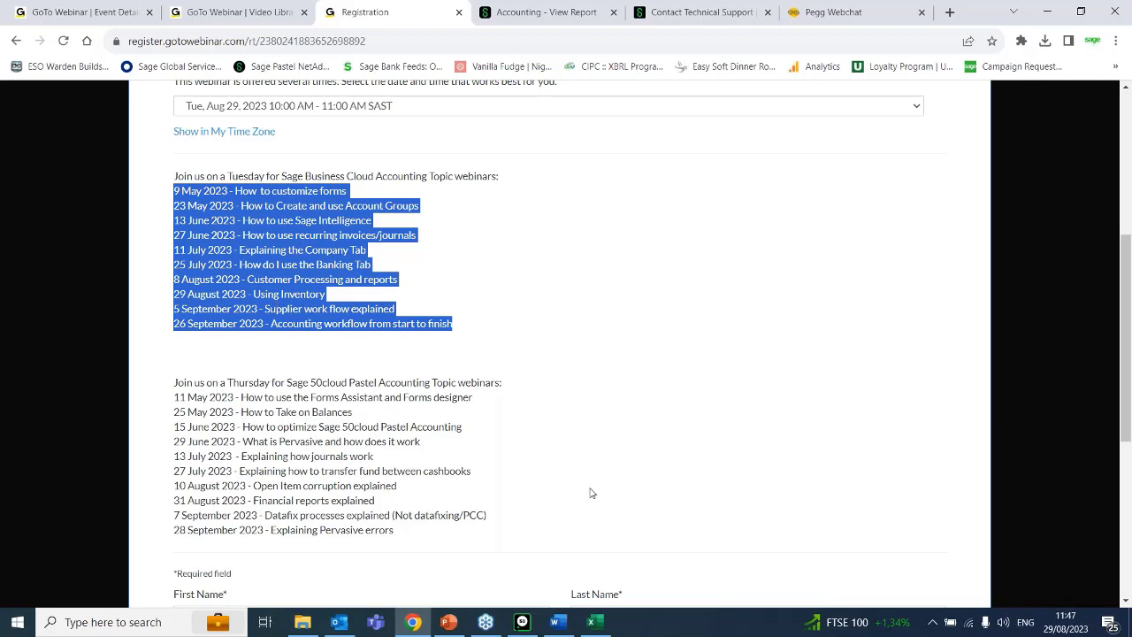
mouse_move(1077, 617)
click(810, 489)
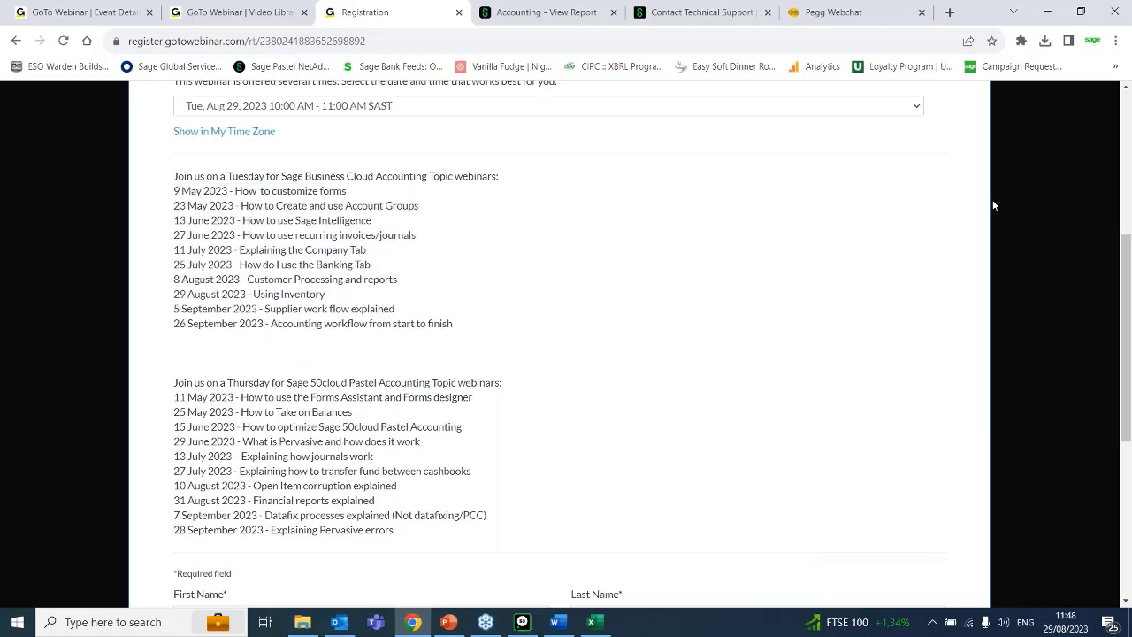
click(915, 120)
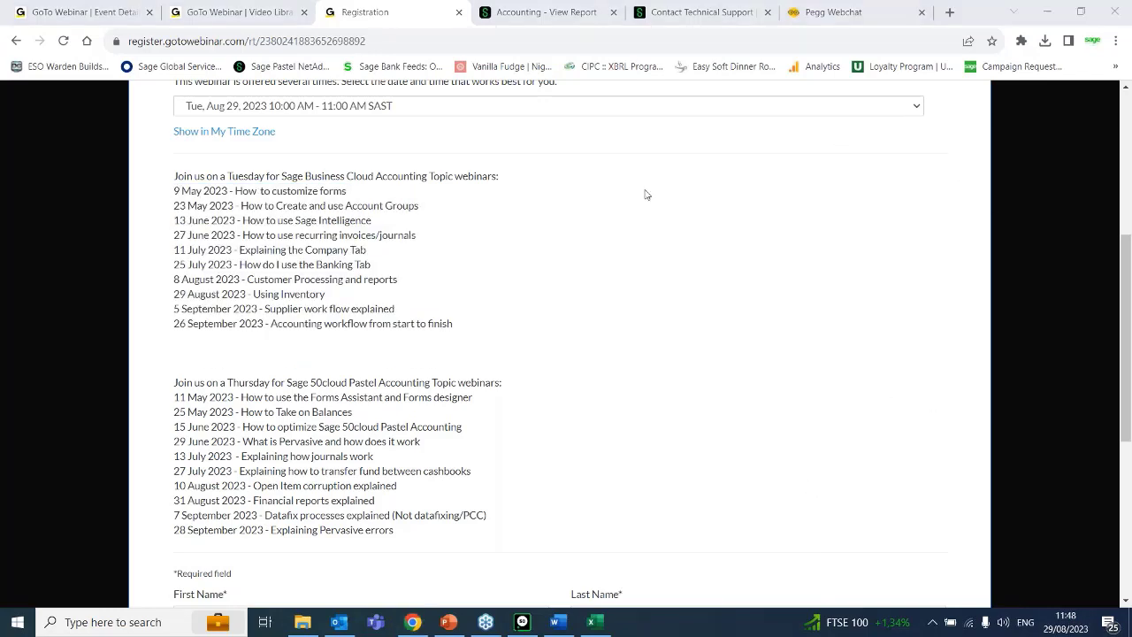